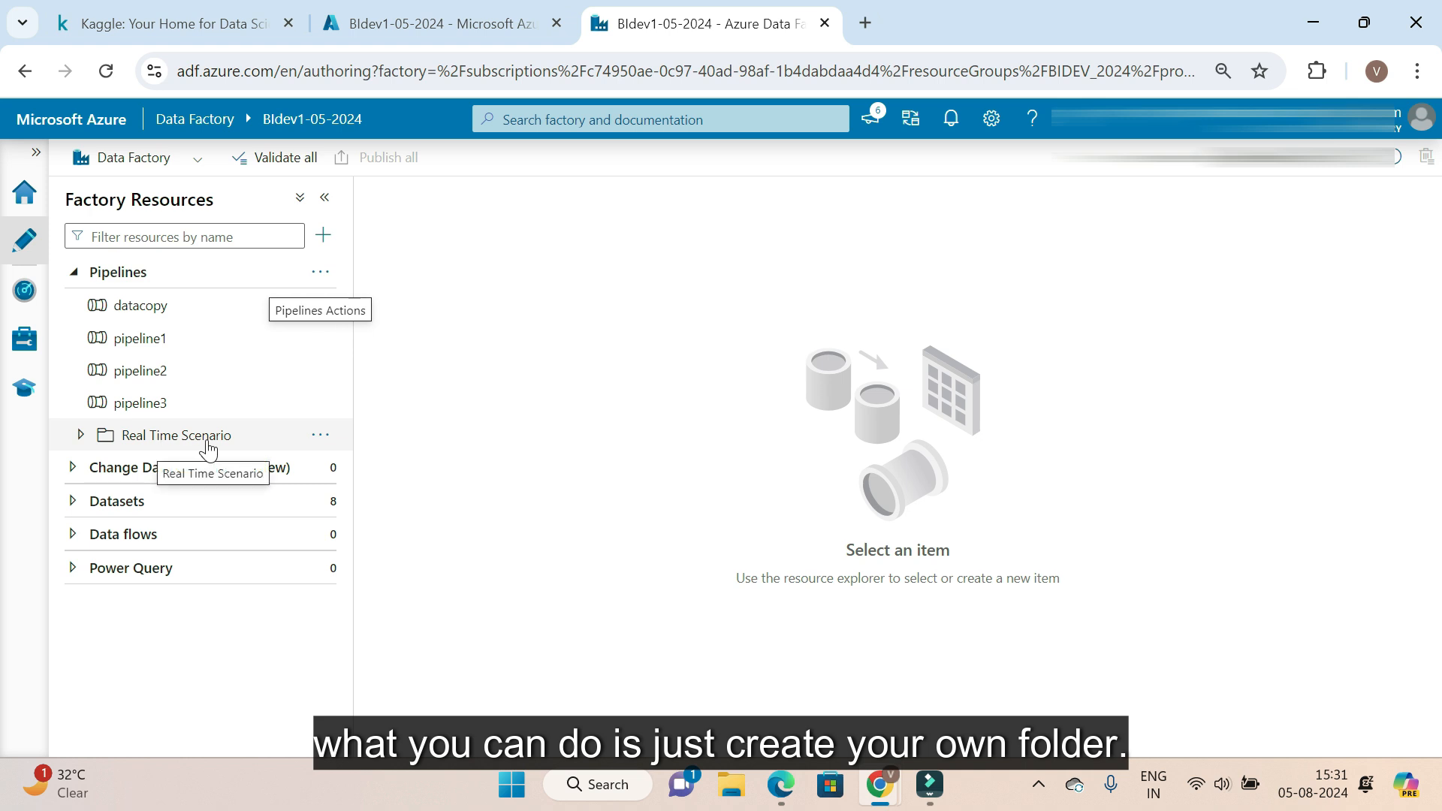
Create a pipeline in the Real Time Scenario folder and name it PL_LOAD_DATA_INTO_EXTERNAL_SCHEMA
left_click(80, 437)
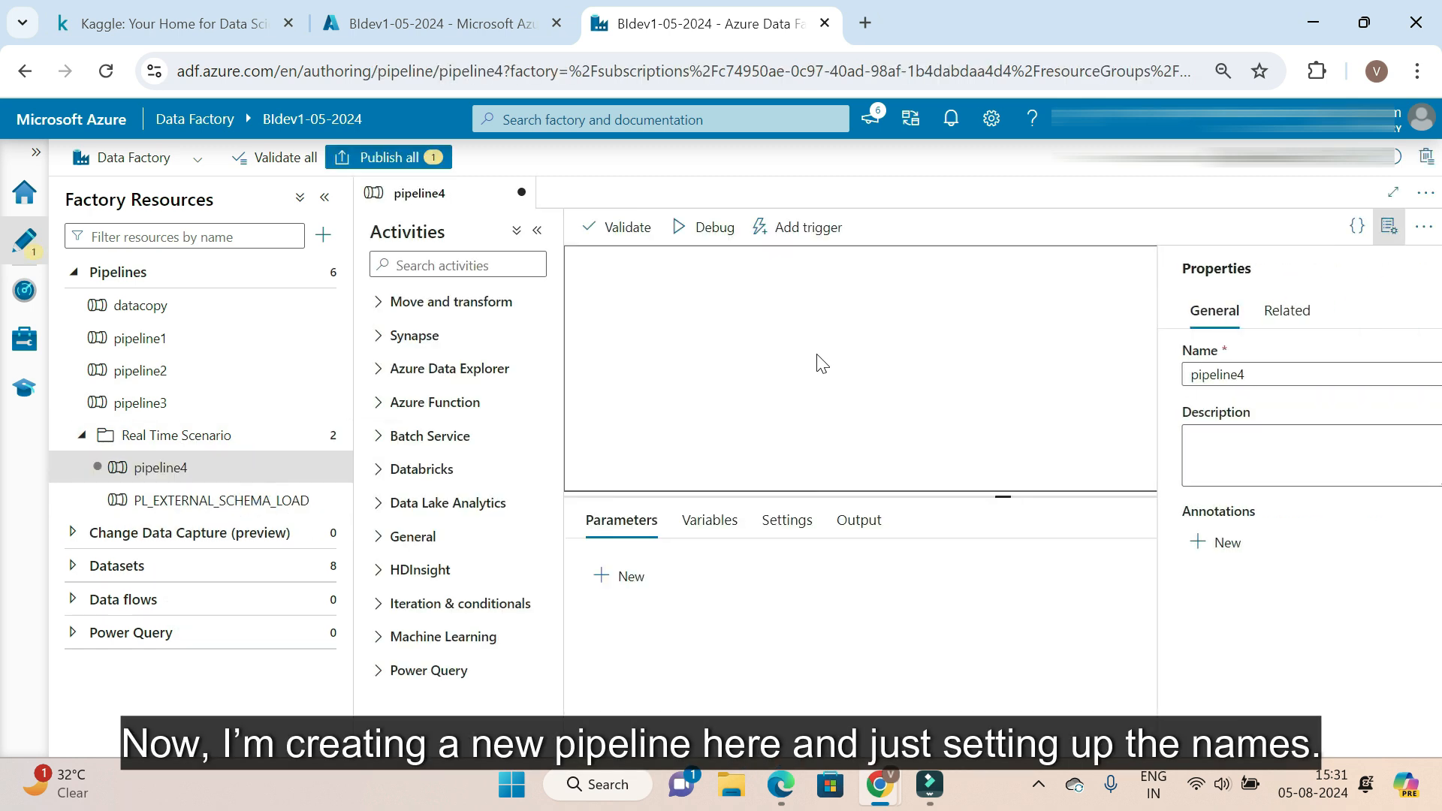
double_click(1183, 374)
type("PL_")
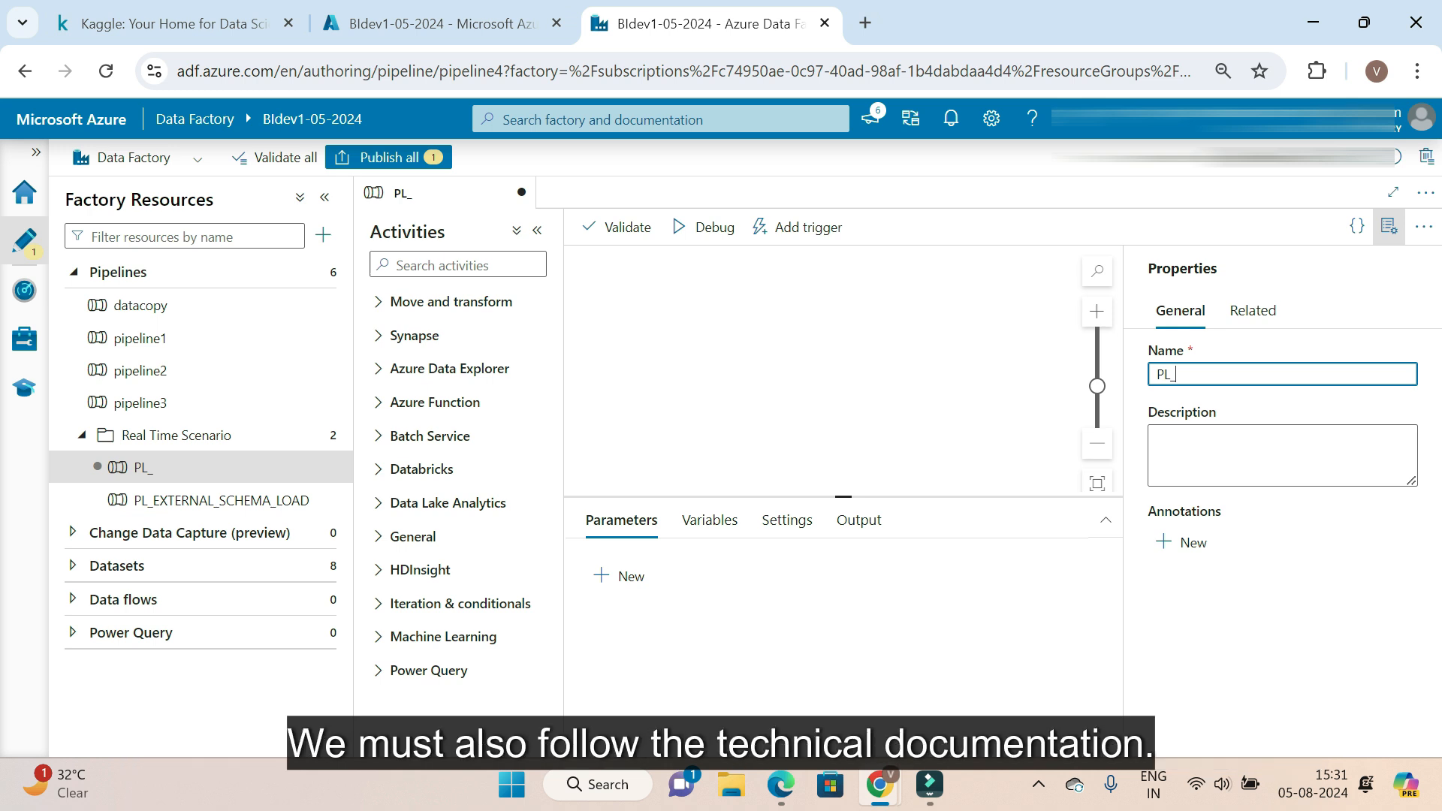
type("LOAD_DATA_INTO_EXTERNAL_SCHEMA")
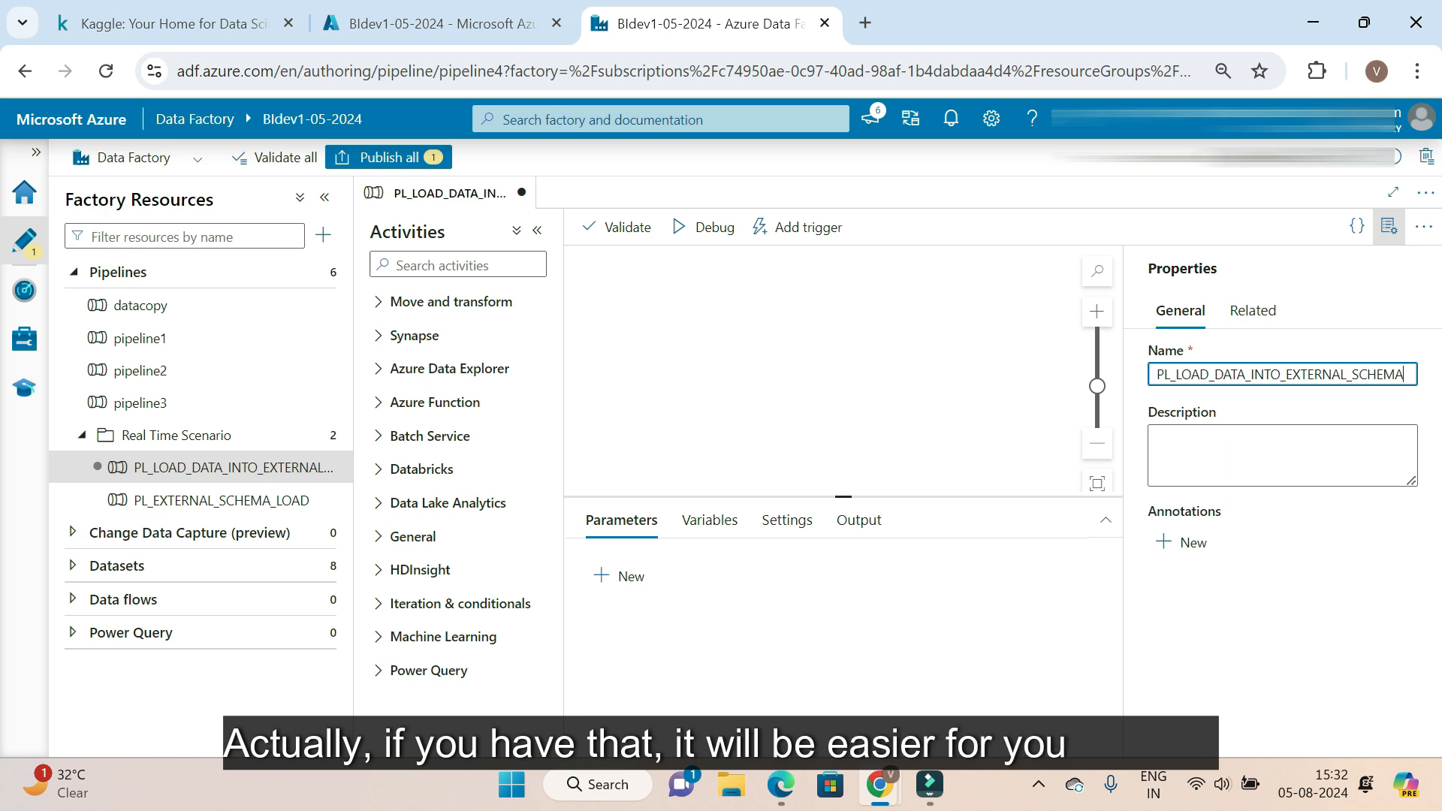
left_click(1388, 225)
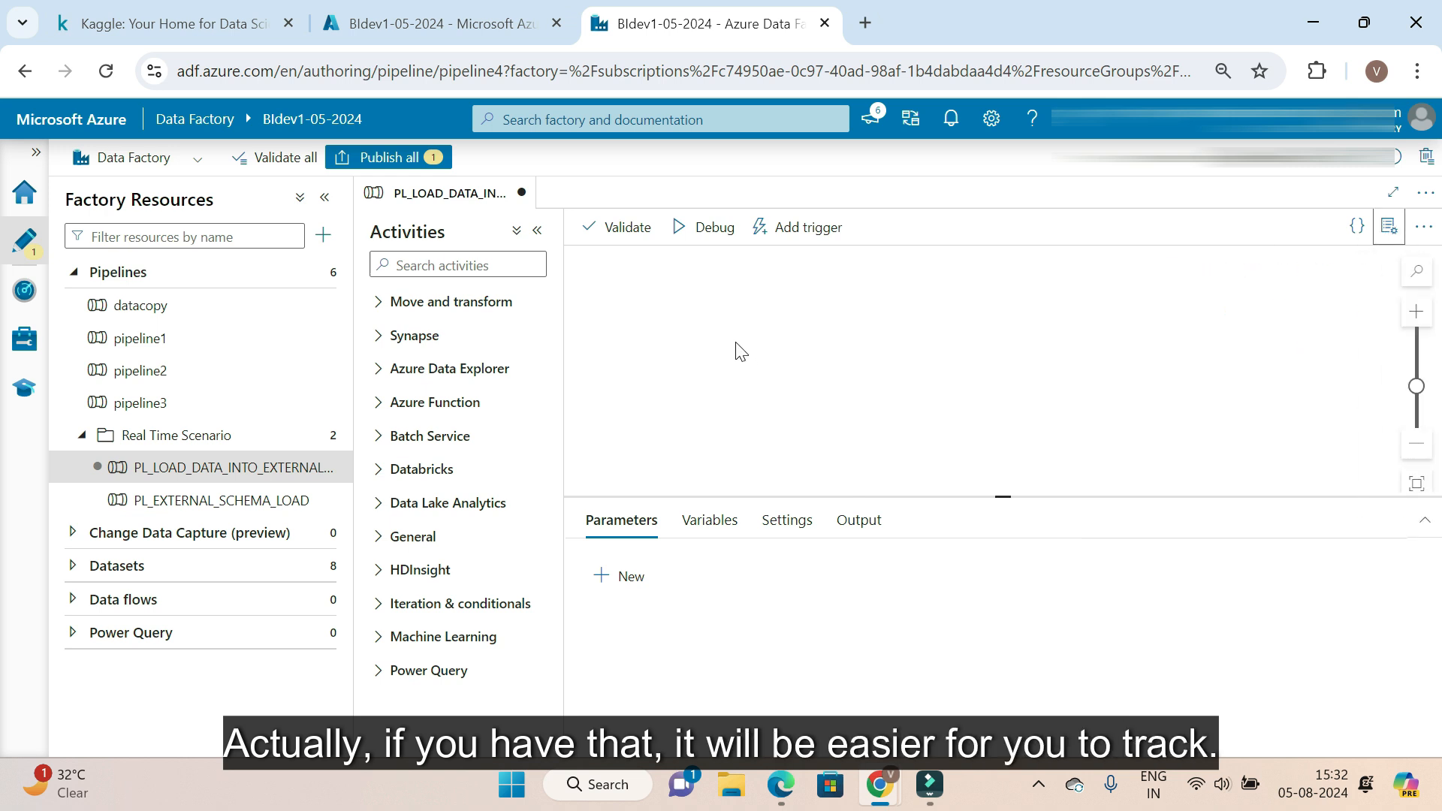
Find the Copy data activity, add it to the pipeline canvas, and collapse the side panes
type("COPY")
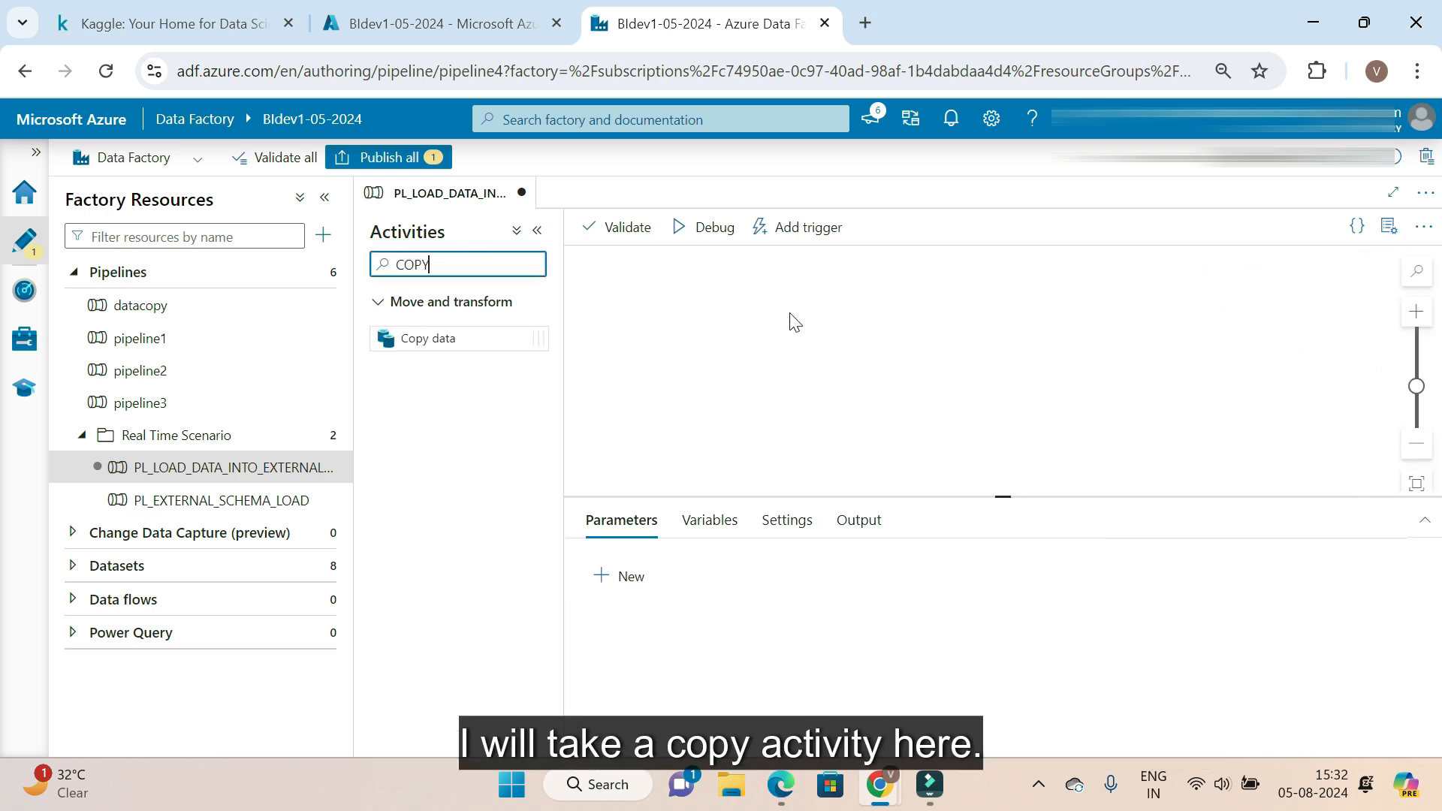
left_click_drag(413, 336, 849, 349)
left_click(540, 234)
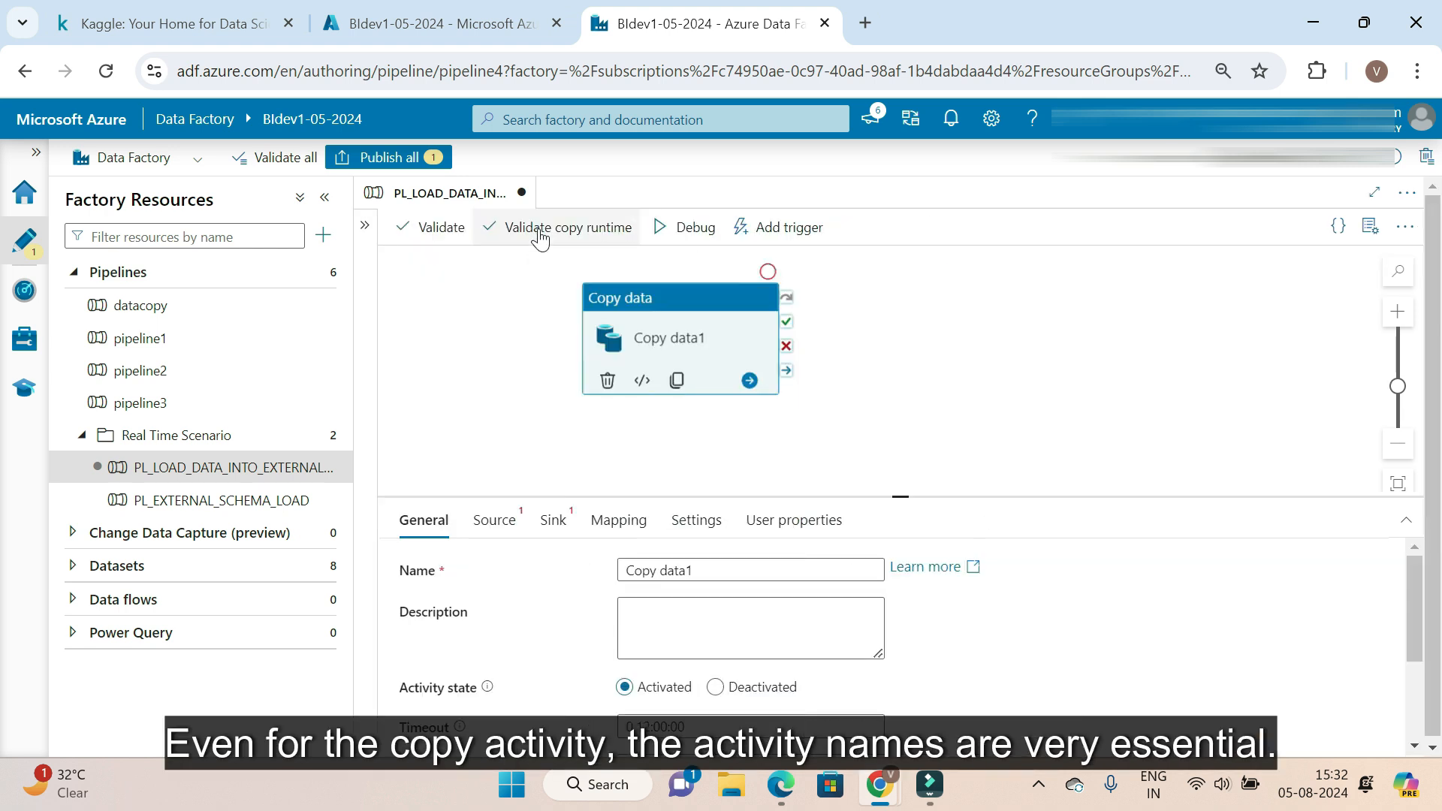
left_click(325, 196)
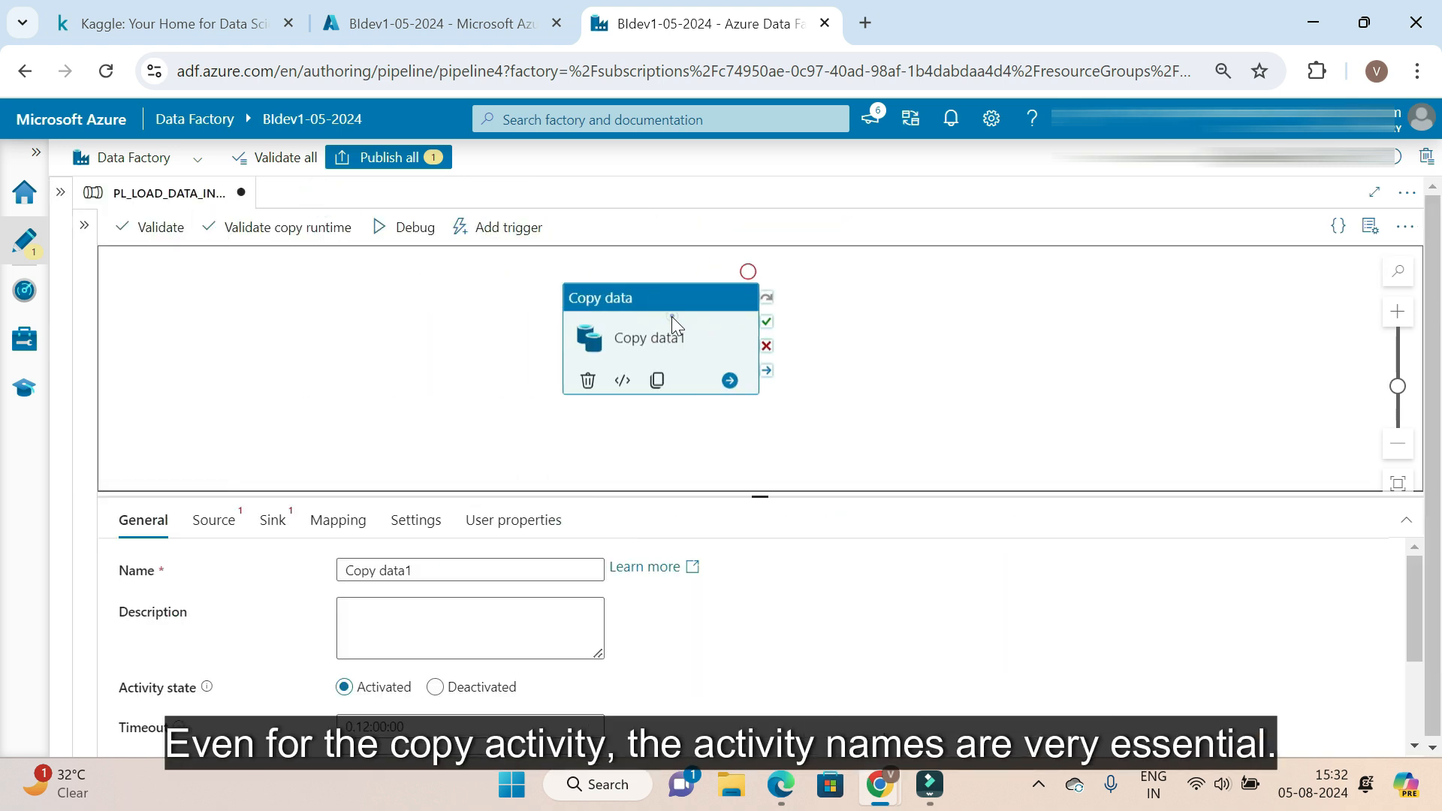
Rename the Copy data activity as LOAD_DATA_TO_SQL_EXTERNAL and enlarge its settings area
left_click_drag(480, 571, 283, 580)
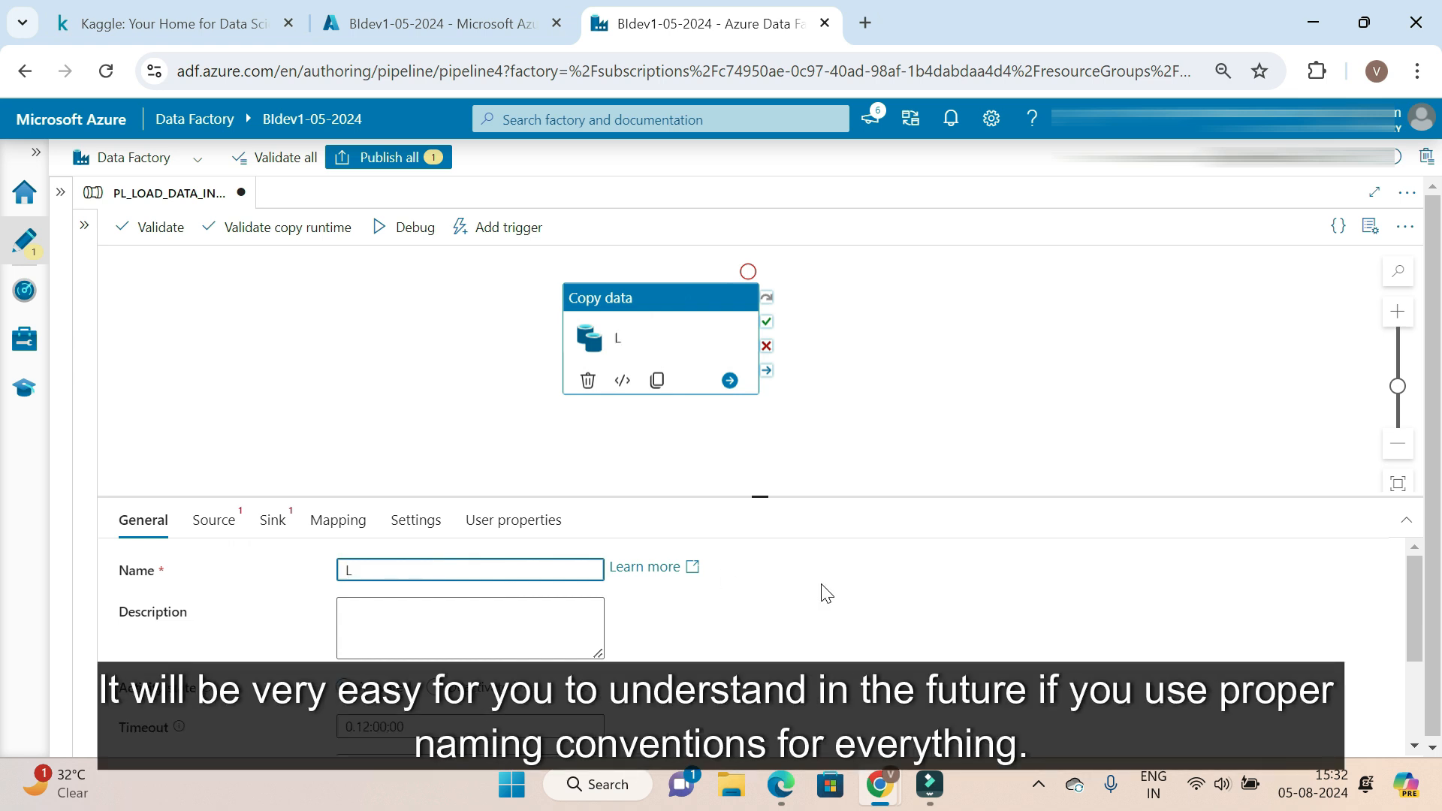
type("LOAD_DATA_TO_SQL_EXTERNAL")
left_click(844, 518)
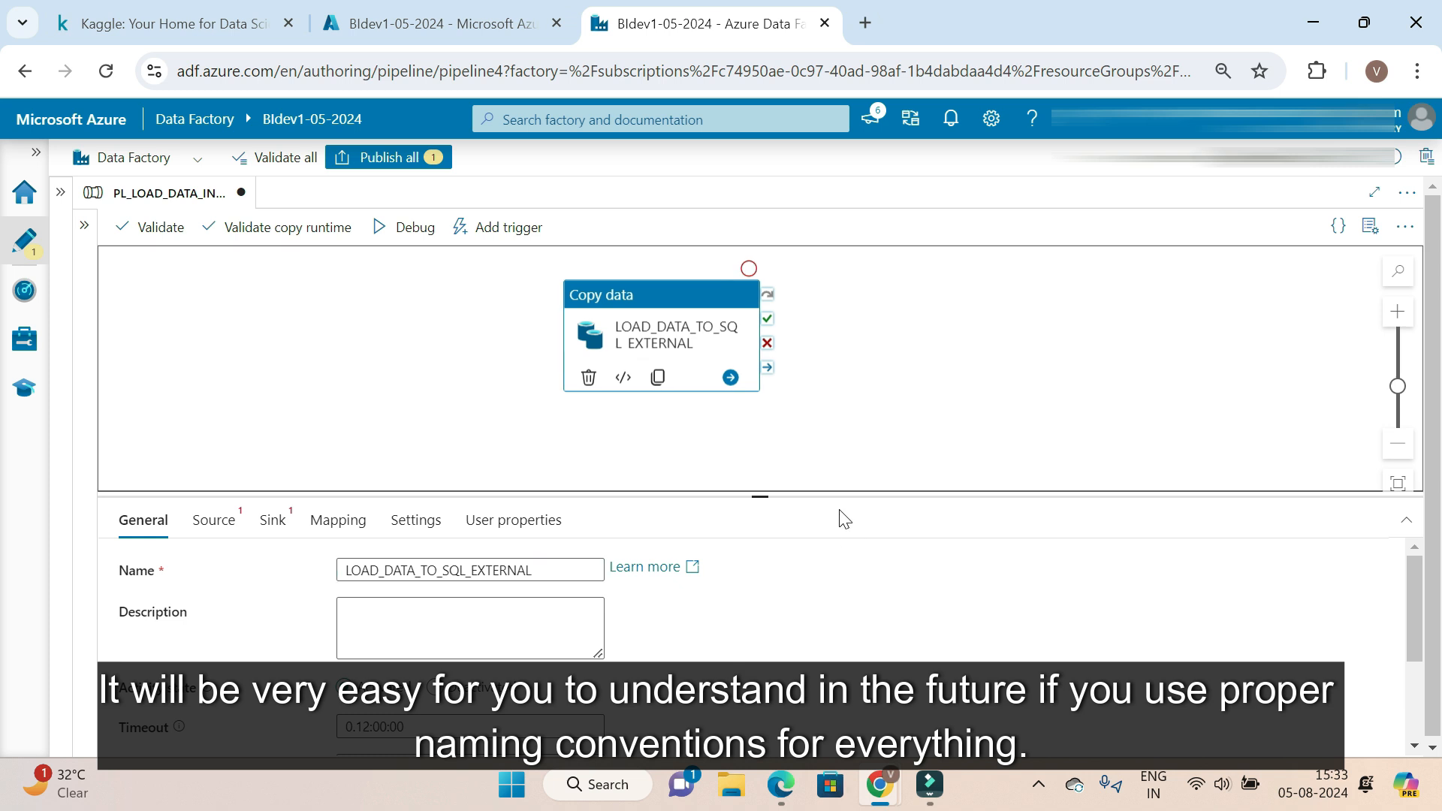
left_click_drag(761, 496, 761, 454)
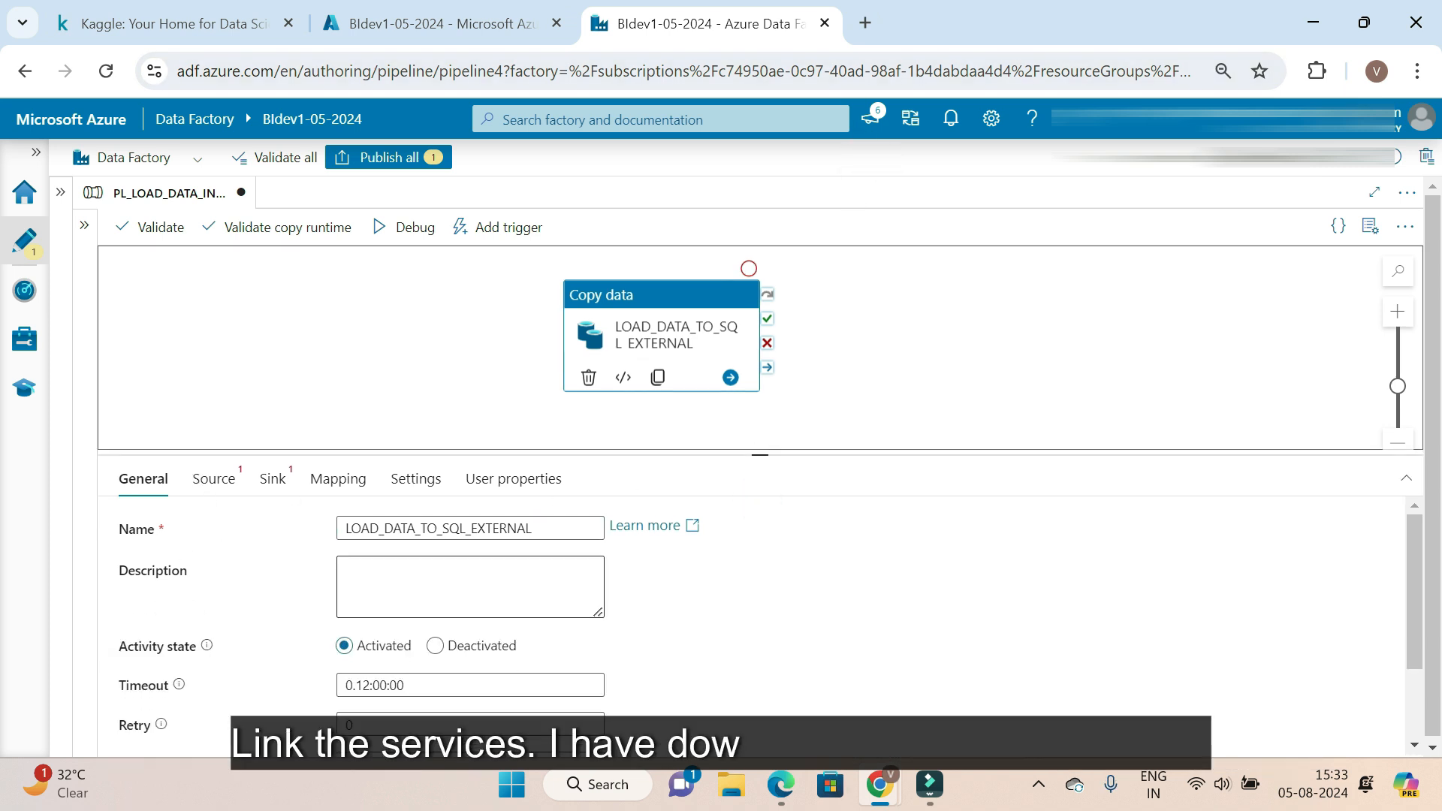
Examine the source file index.csv in the stg-external container of the stgrealtimeusecase storage account in the Azure portal
left_click(172, 23)
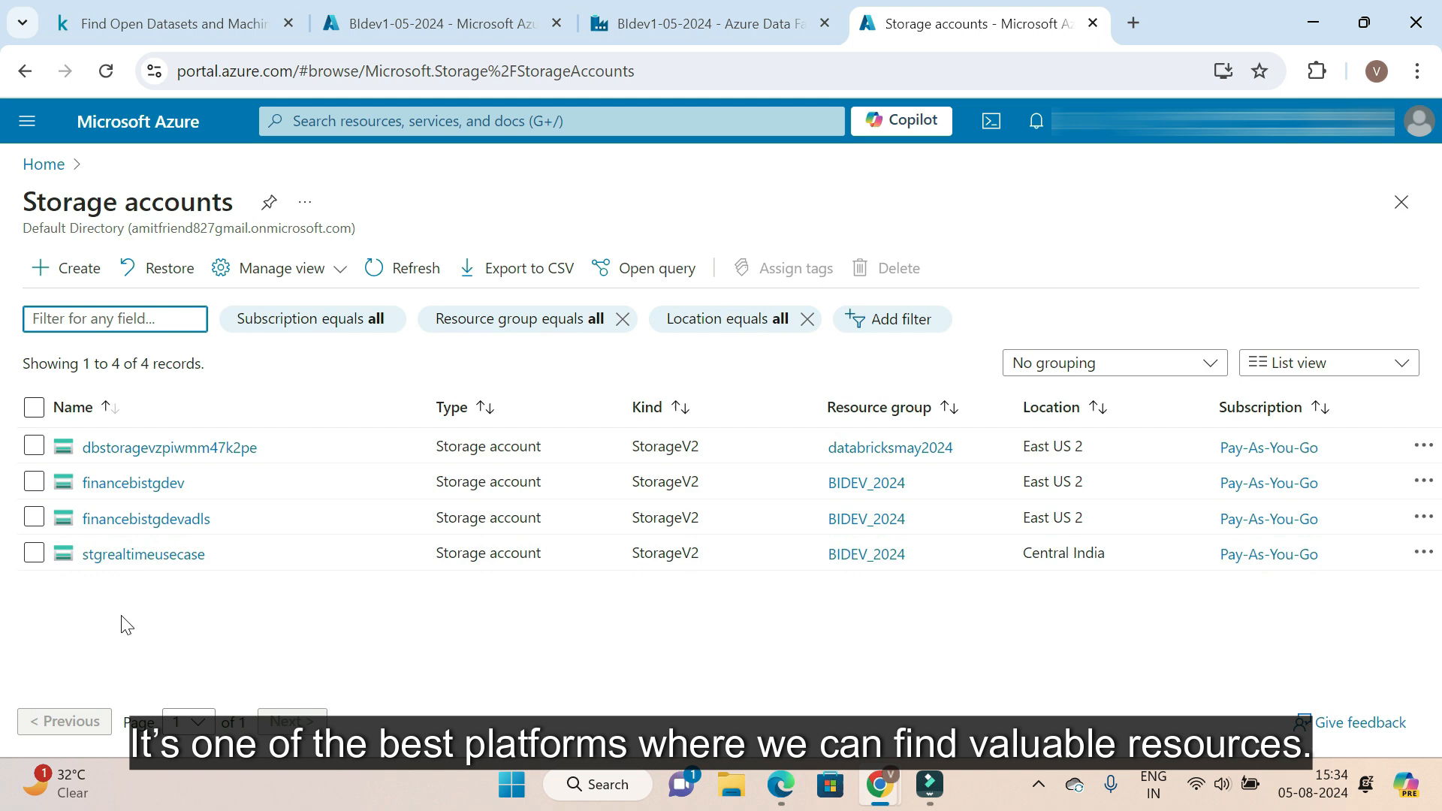
left_click(124, 554)
left_click(315, 204)
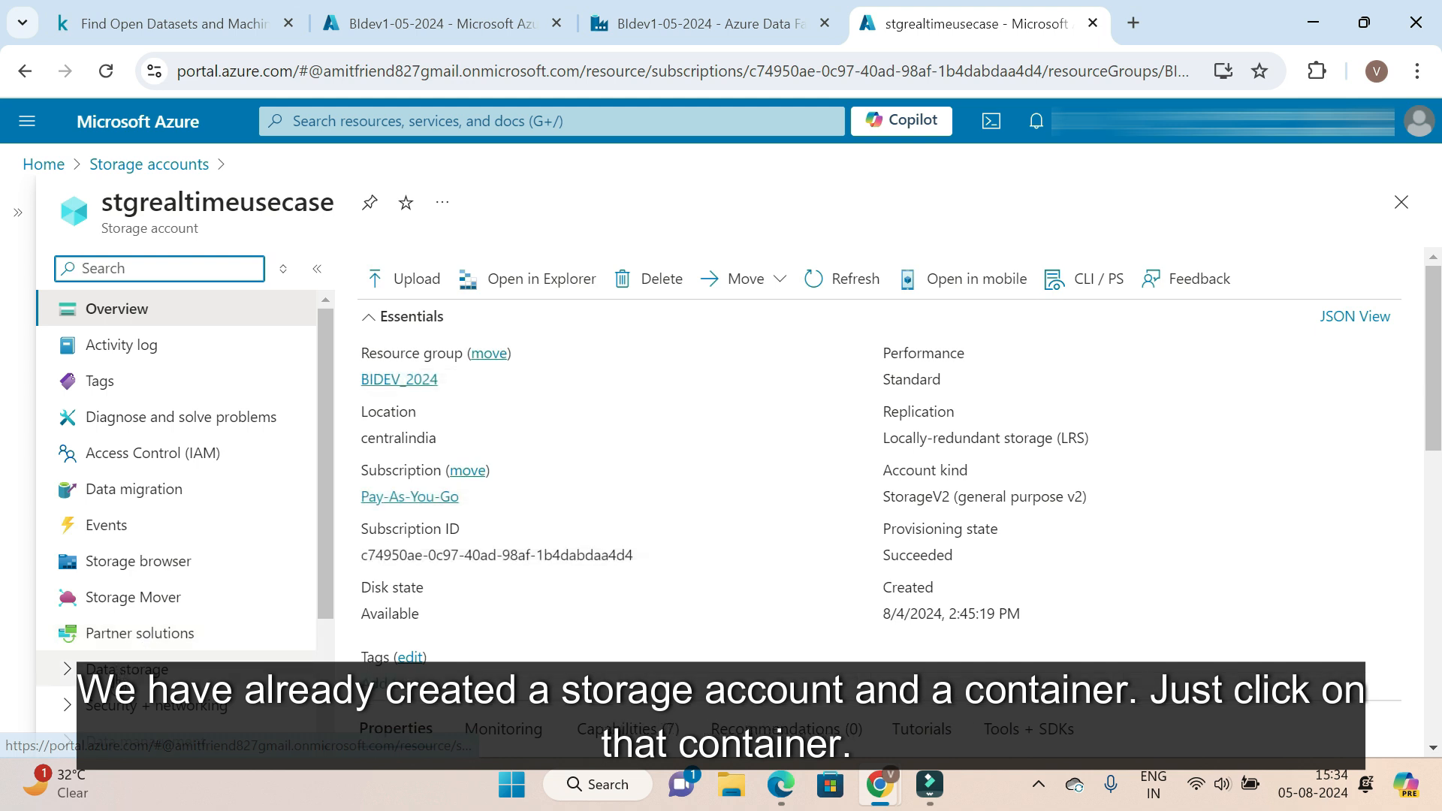
left_click(143, 669)
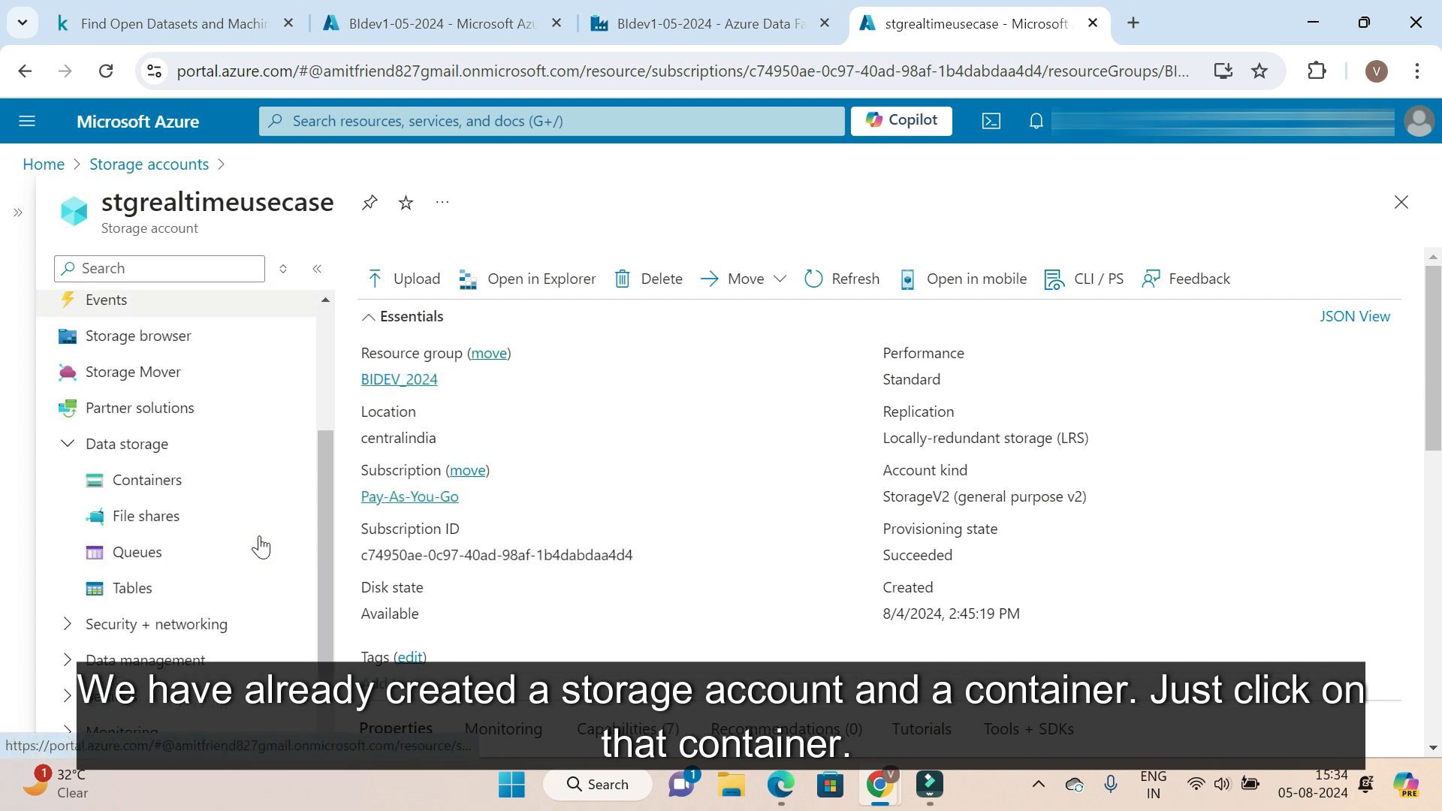
left_click(172, 484)
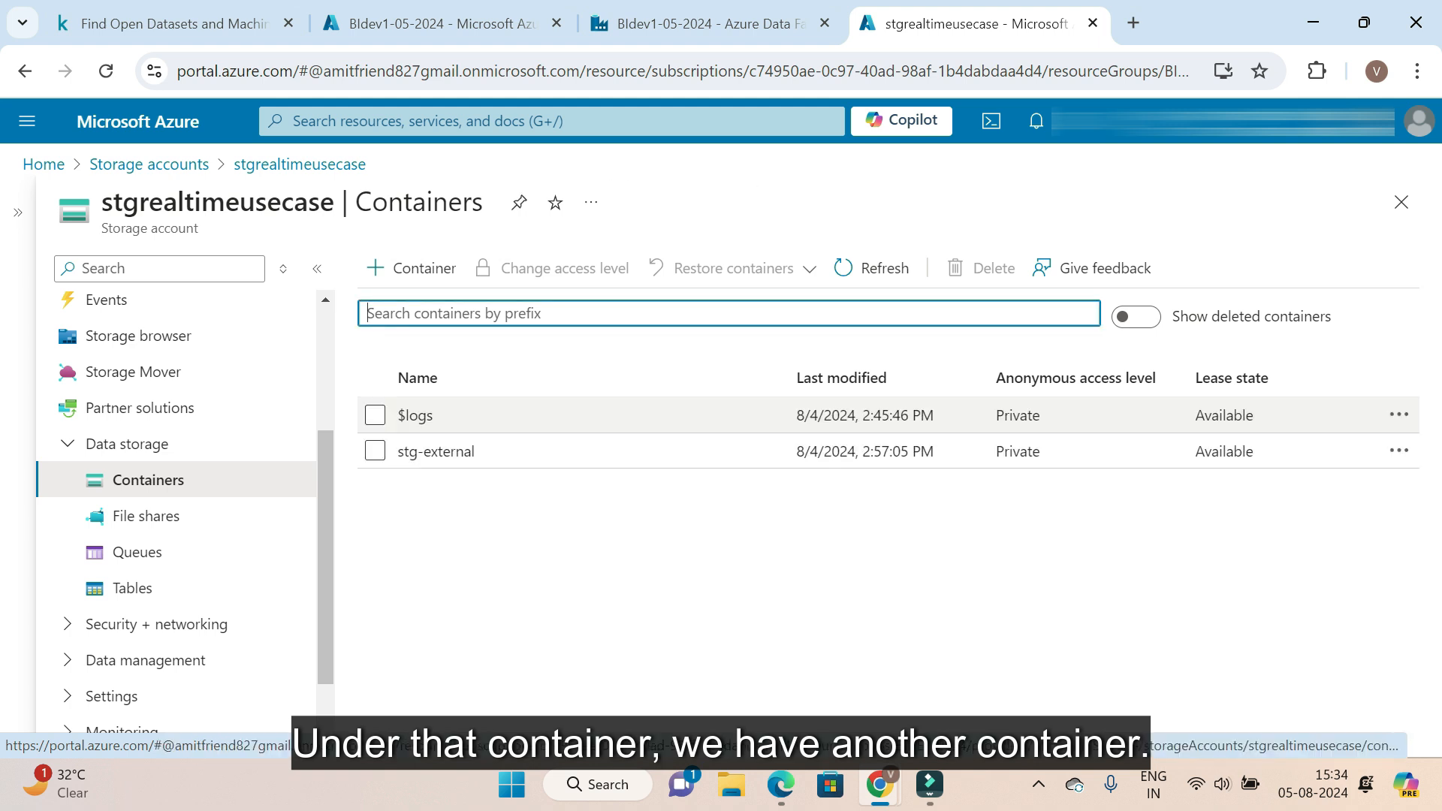
left_click(449, 454)
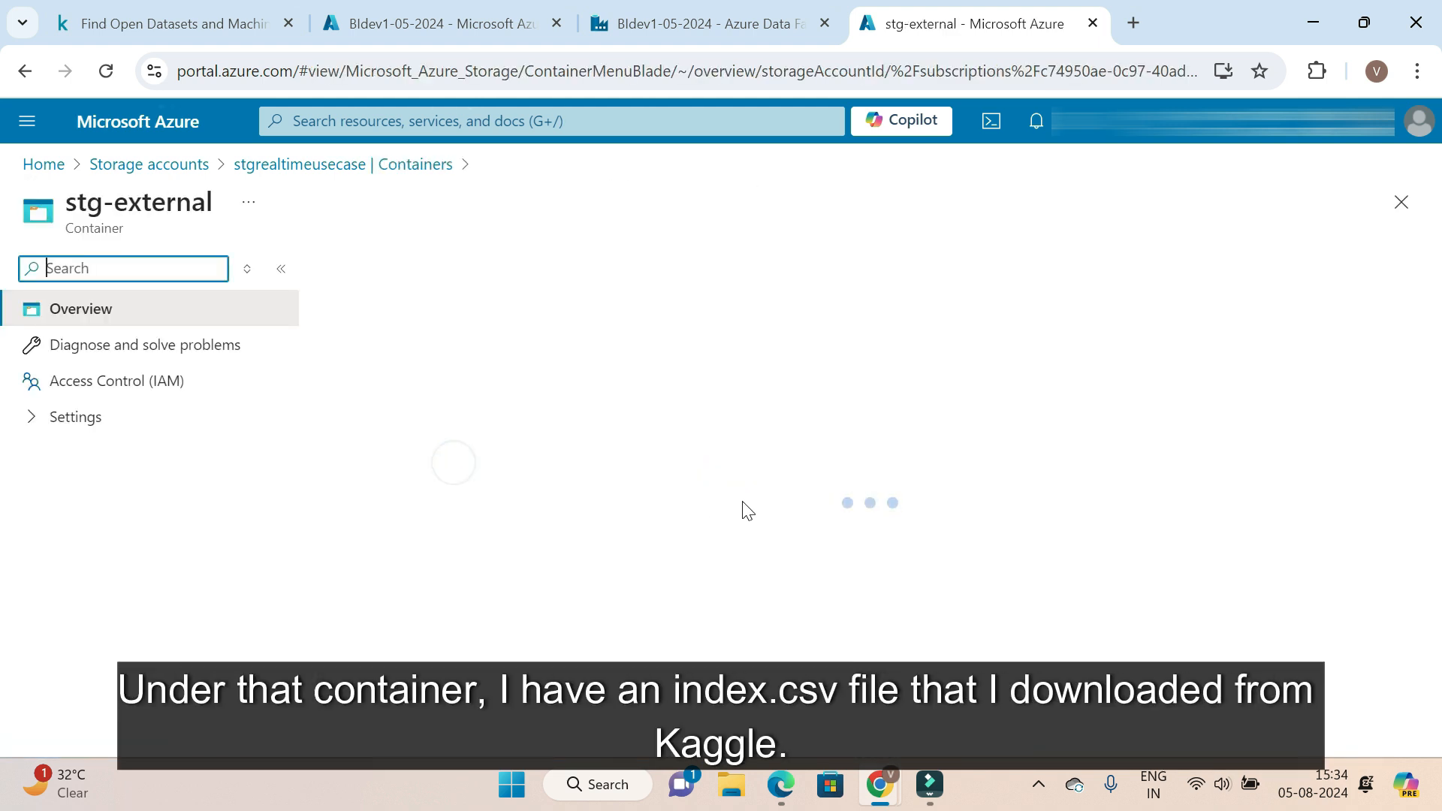
left_click(415, 518)
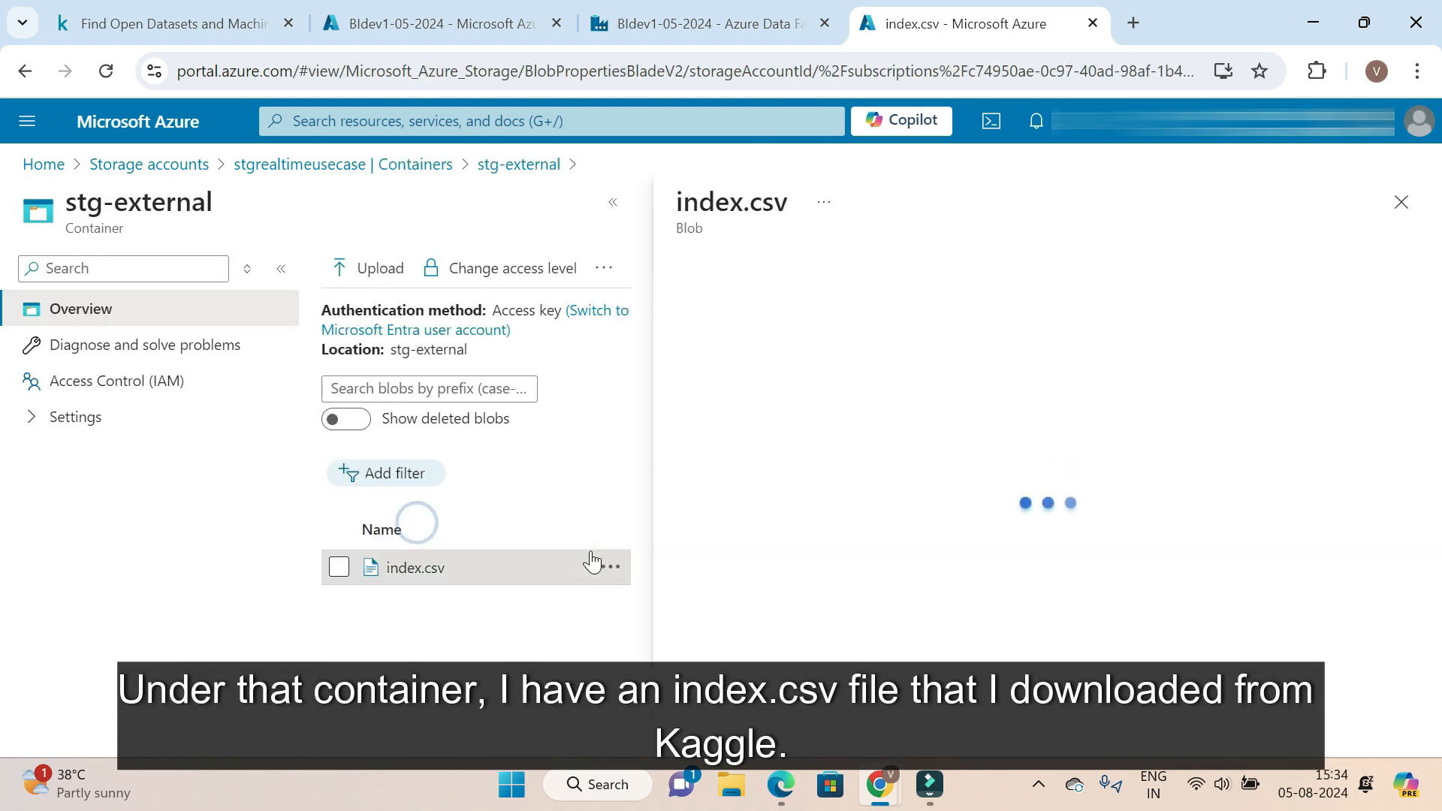
left_click(613, 204)
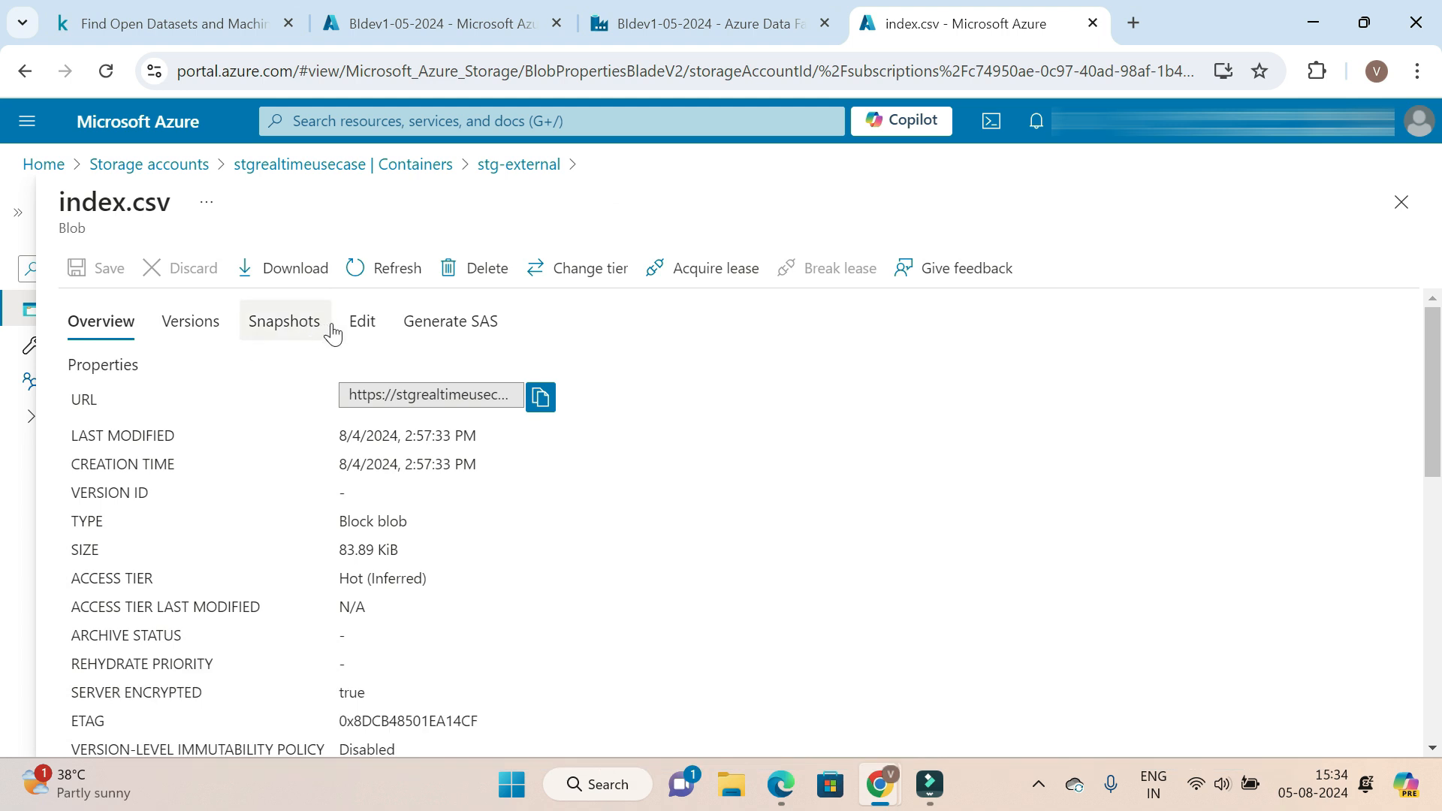
Return to Data Factory and start a new source dataset for the copy activity, using Azure Blob Storage with the DelimitedText format
left_click(710, 24)
left_click(212, 482)
left_click(645, 525)
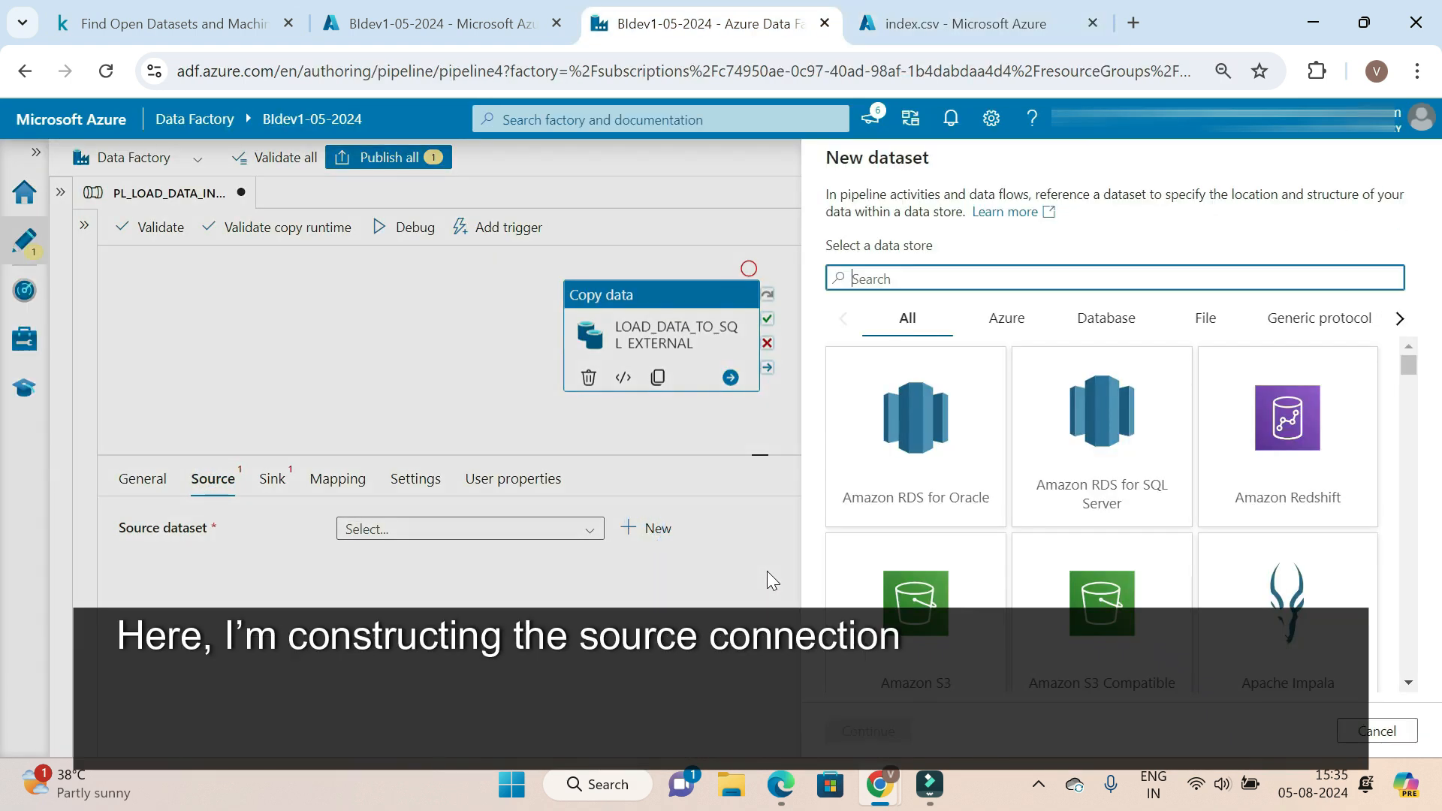
type("SLO")
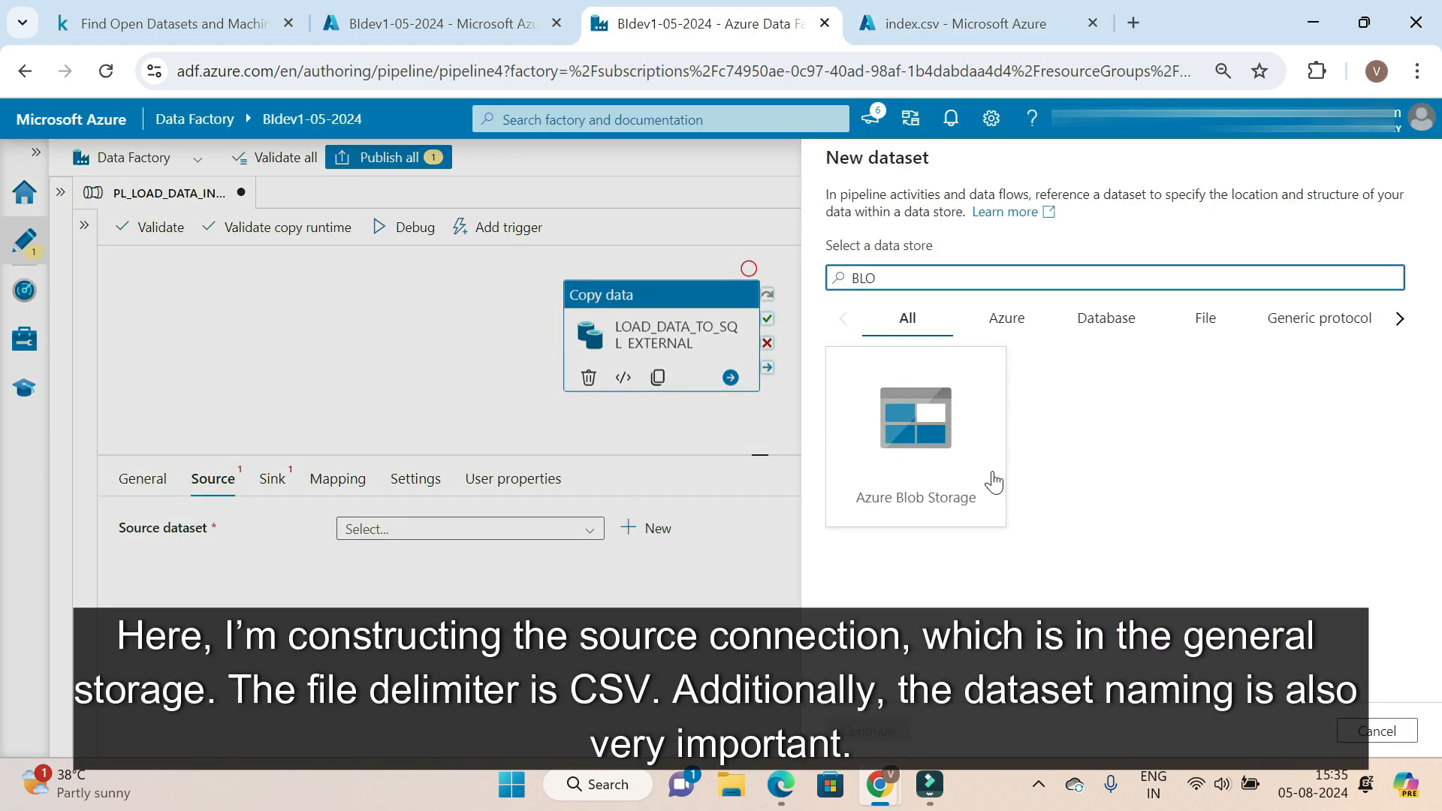
left_click(882, 732)
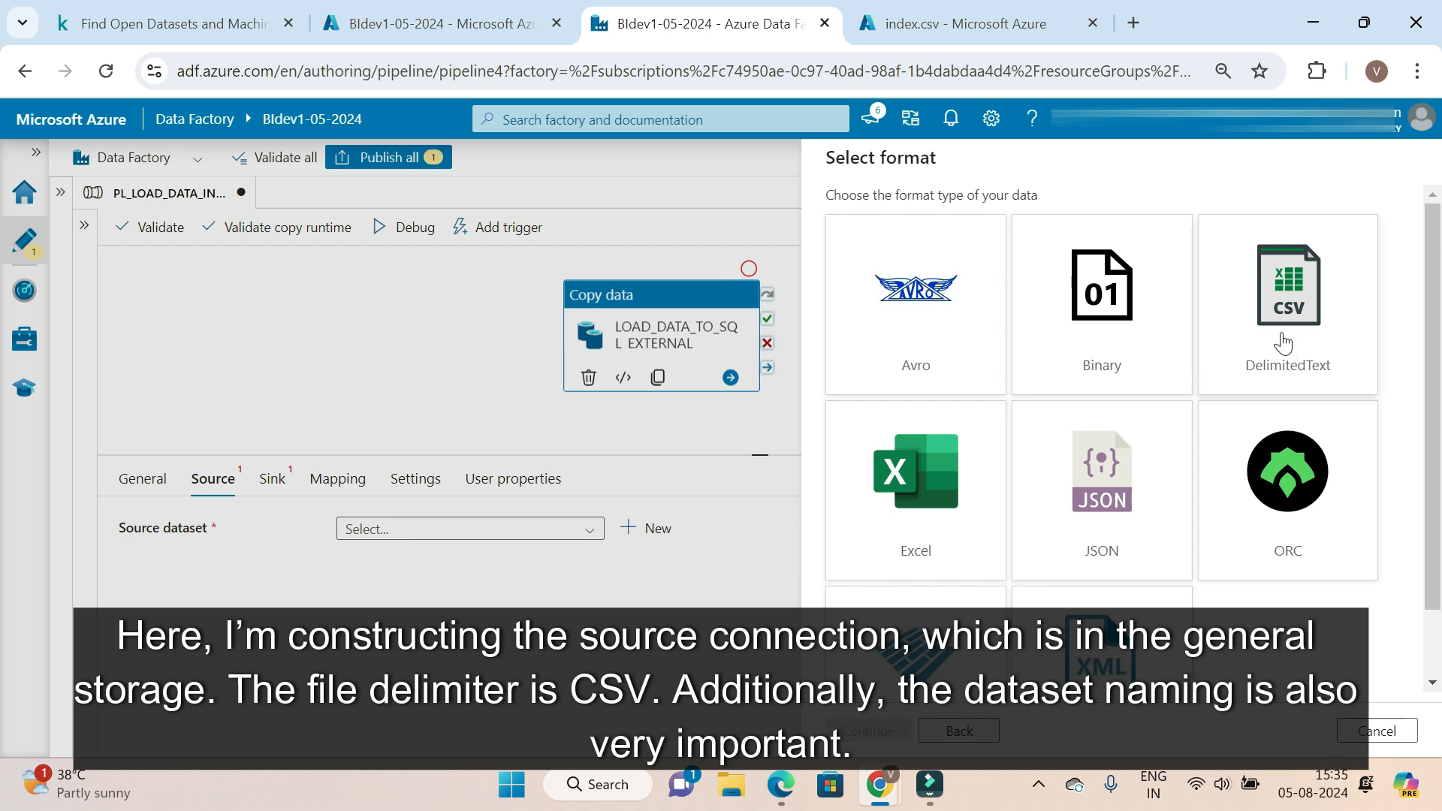
left_click(1284, 343)
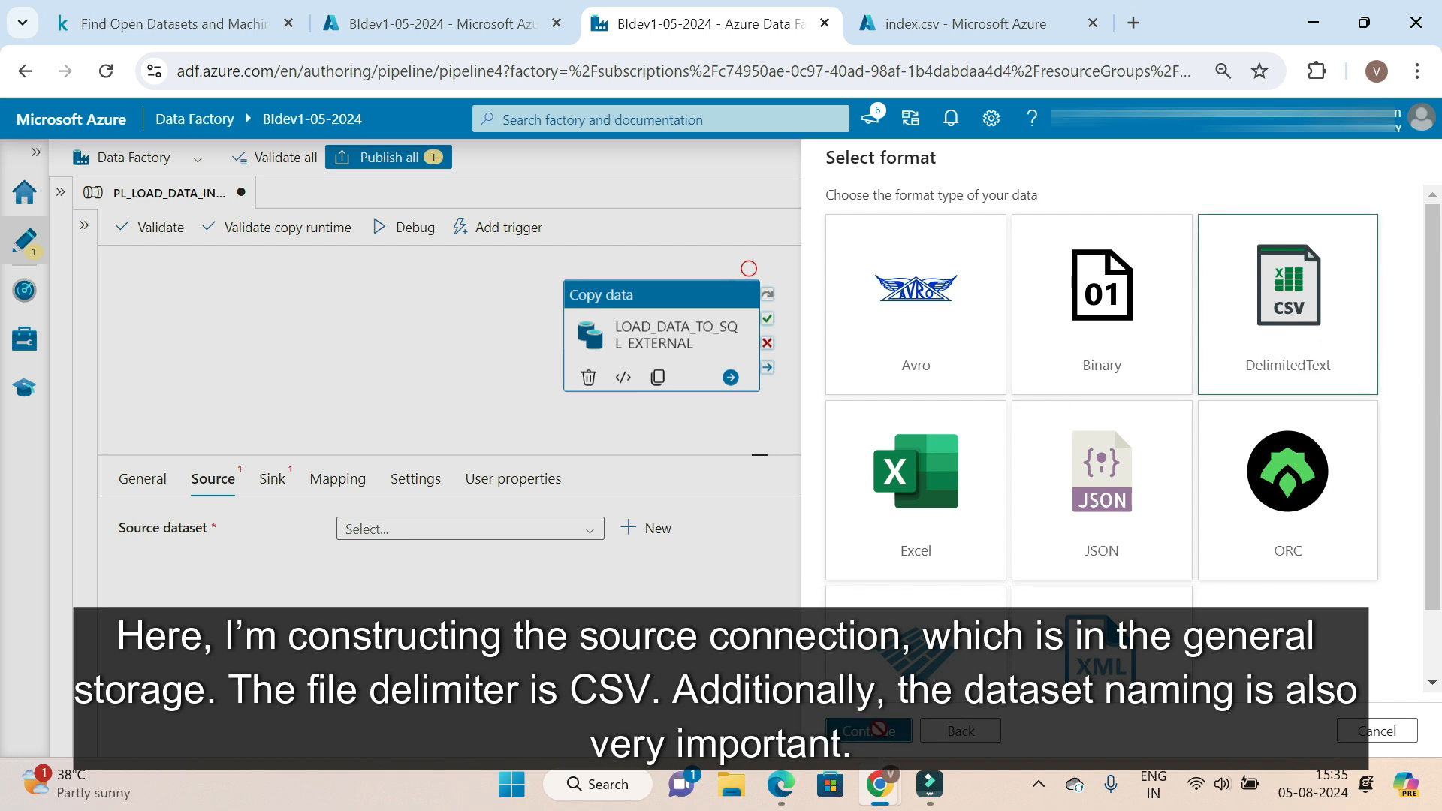
left_click(873, 730)
Name the source dataset DS_BLOB_EXTERNAL_SOURCE and assign the linked service LS_Blob_External_Load
double_click(947, 219)
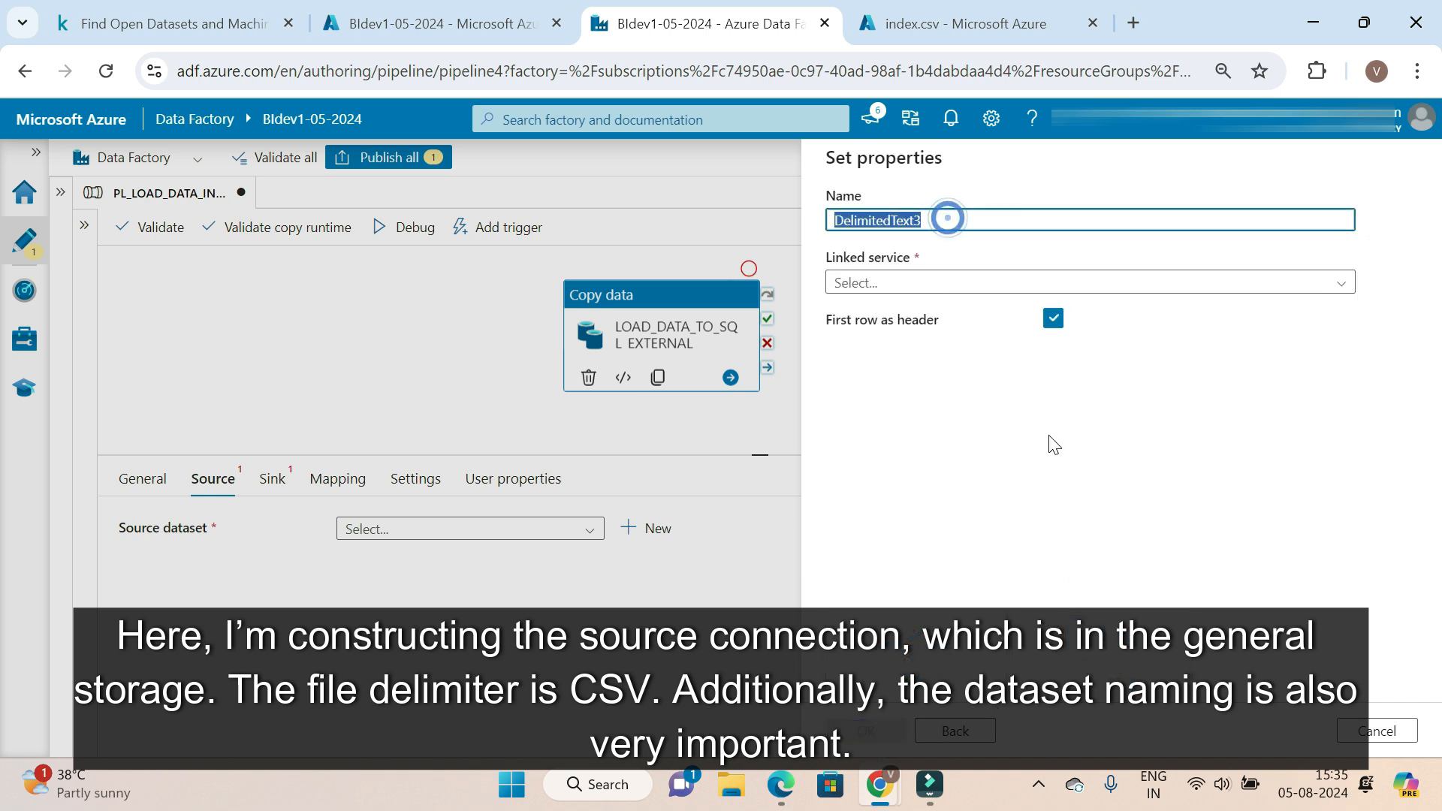
type("DS_BLOB_EXTER_SOURCE")
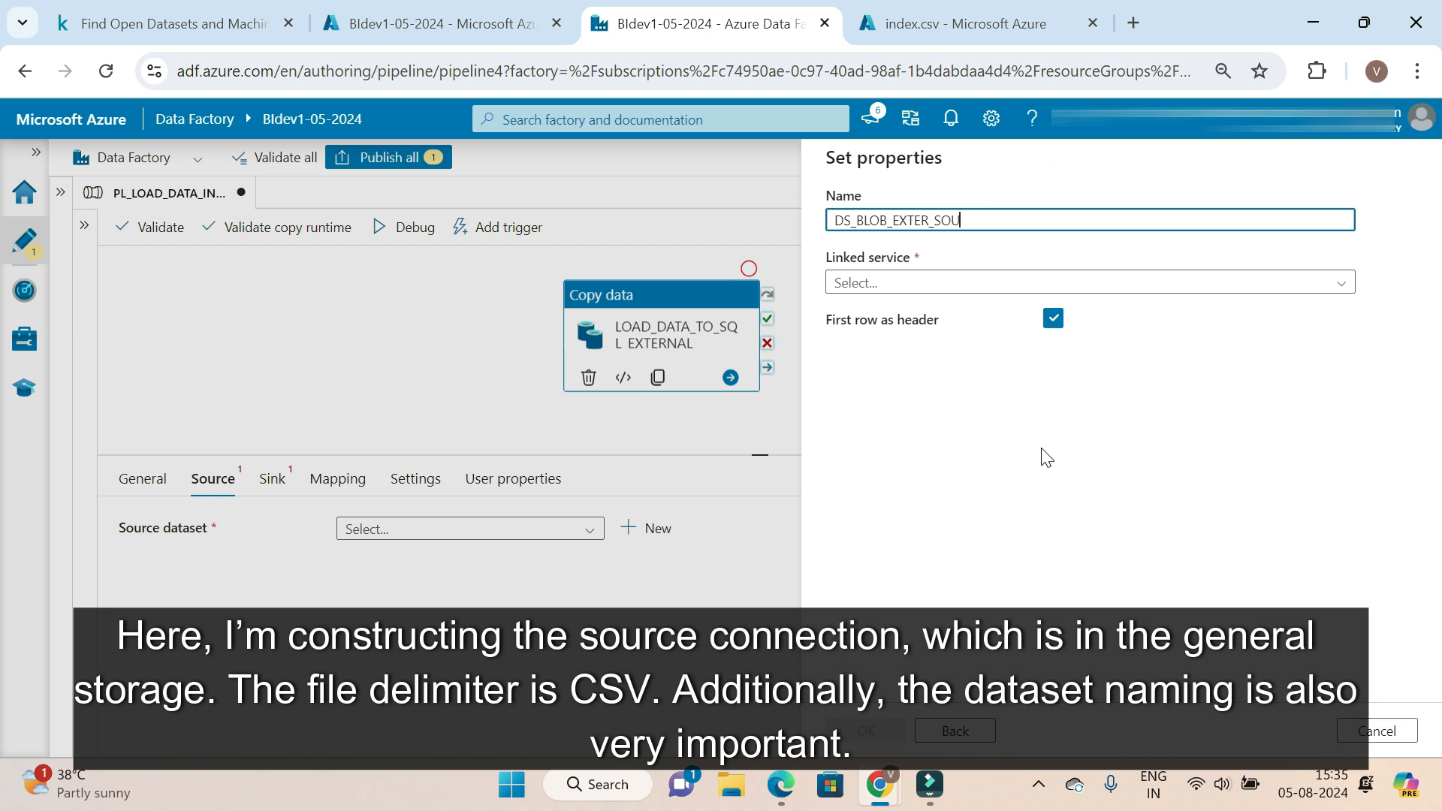
key("ctrl+a")
type("DS_BLOB_EXTERNAL_SOURCE")
left_click(929, 281)
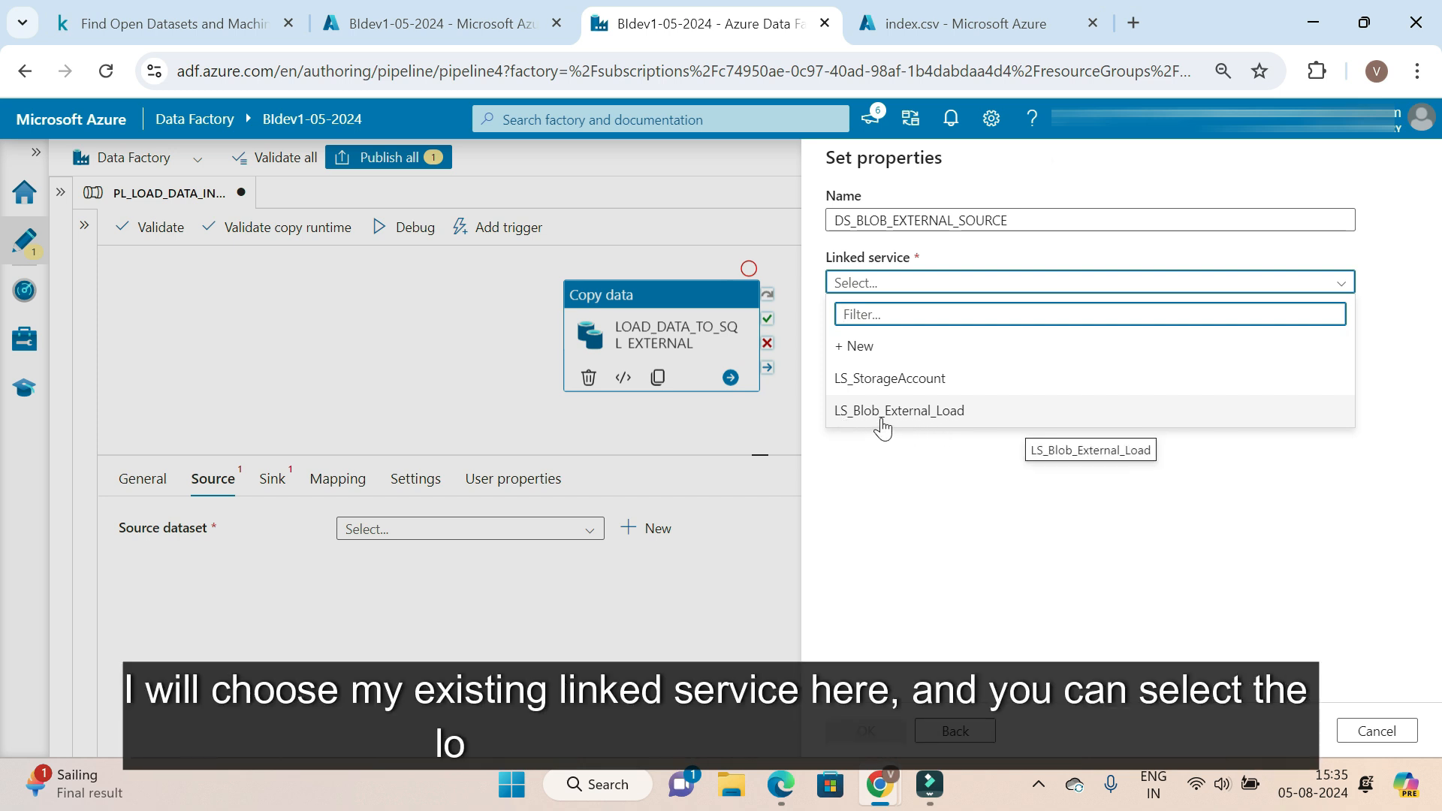
left_click(935, 417)
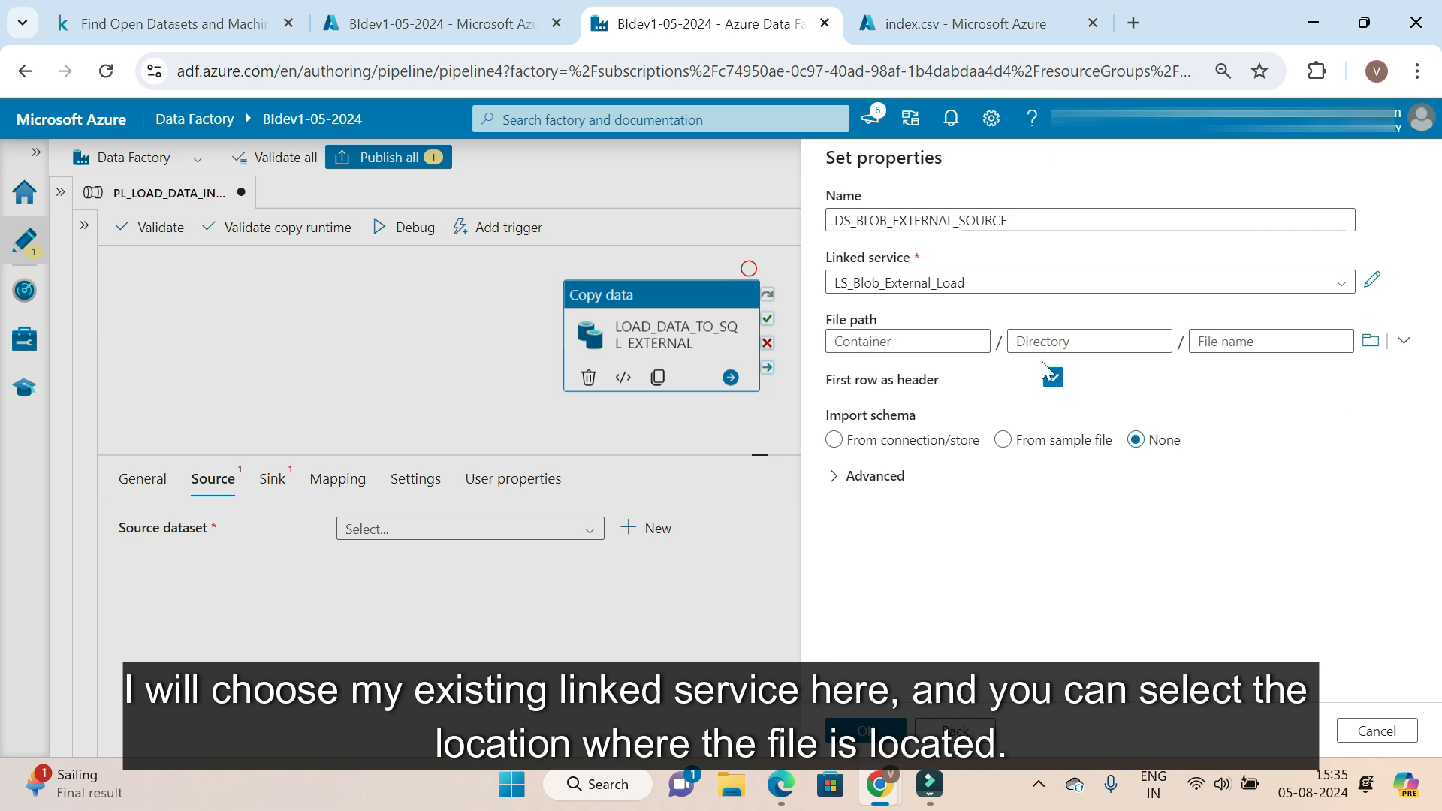
Set the source dataset's file path to index.csv in the stg-external container and create the dataset
left_click(1371, 341)
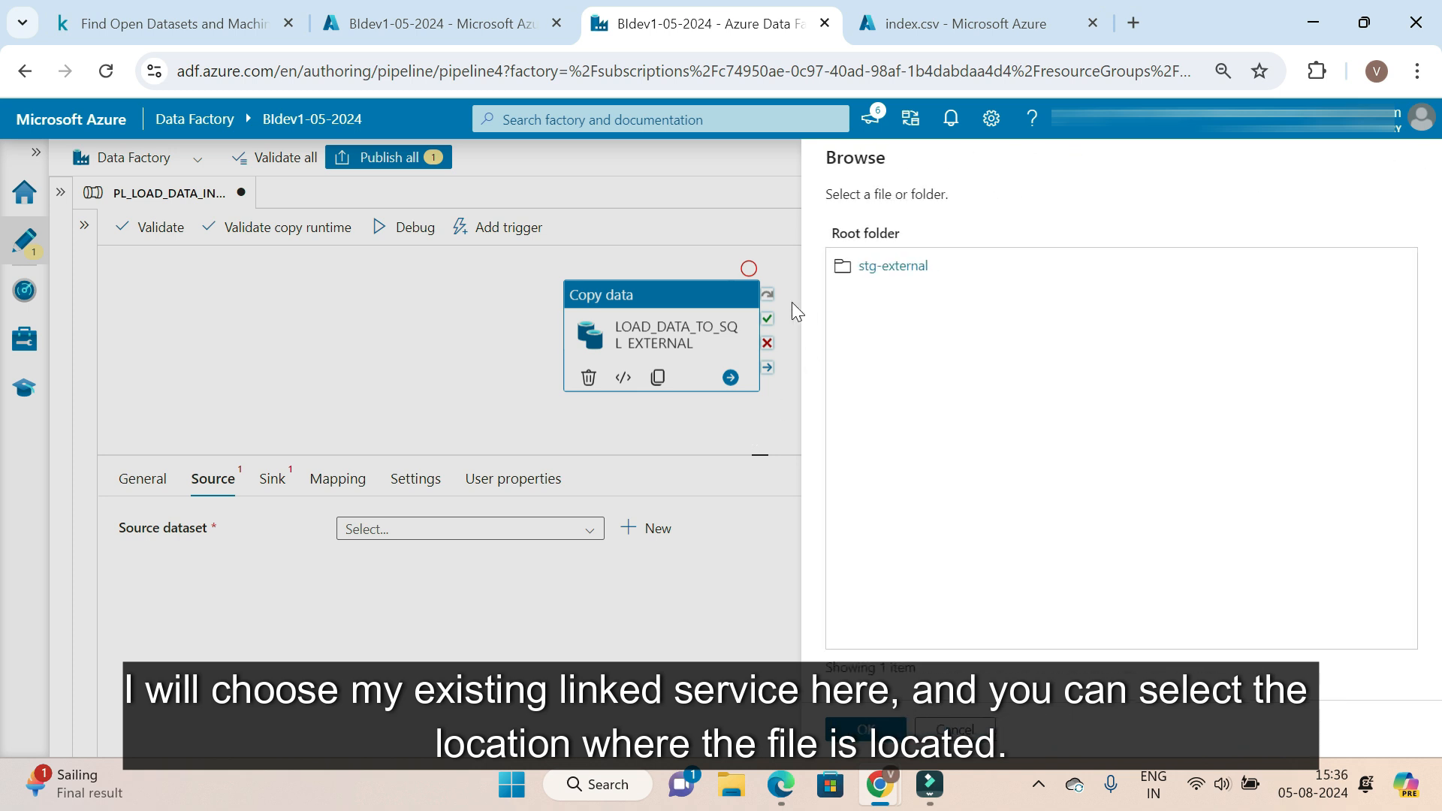
left_click(889, 278)
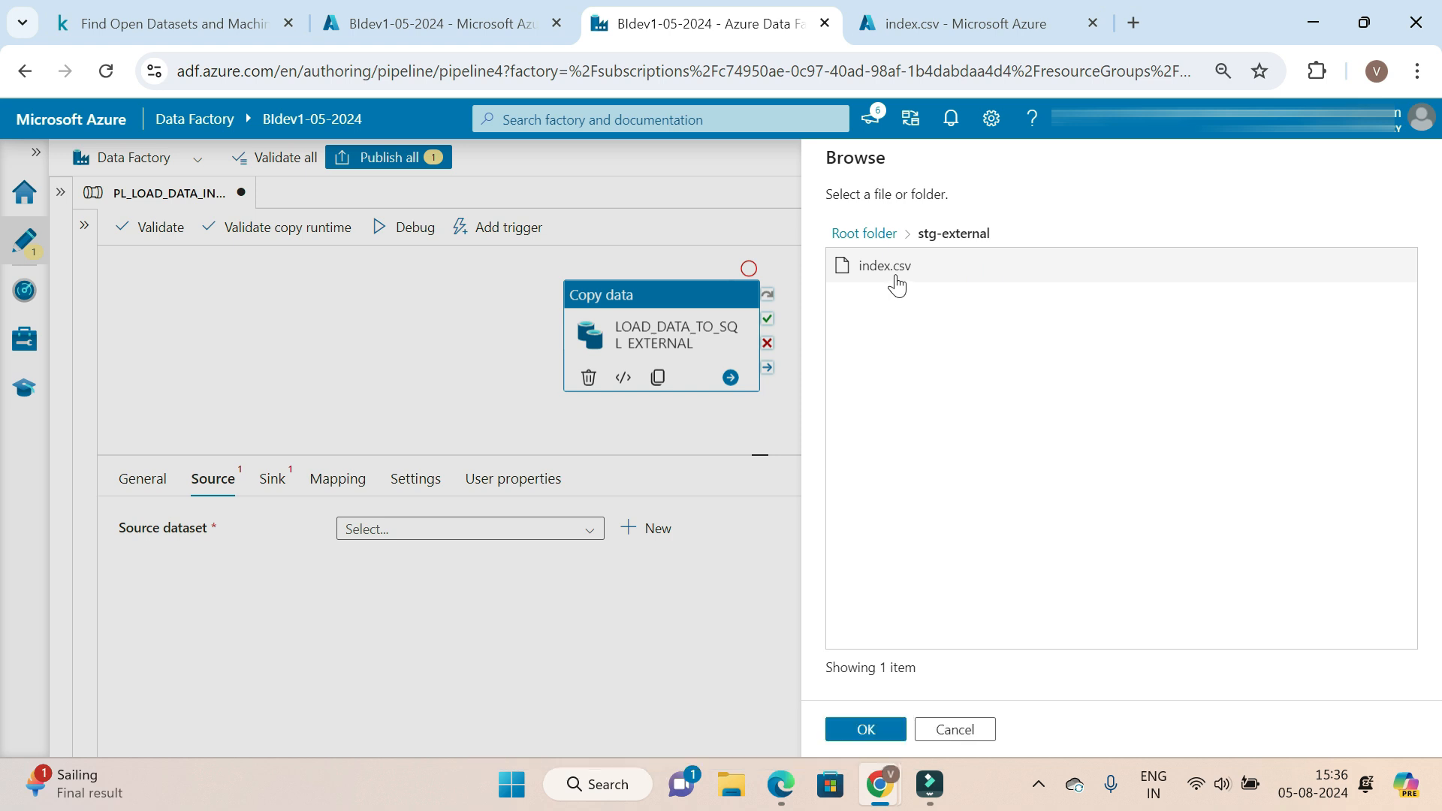
double_click(890, 288)
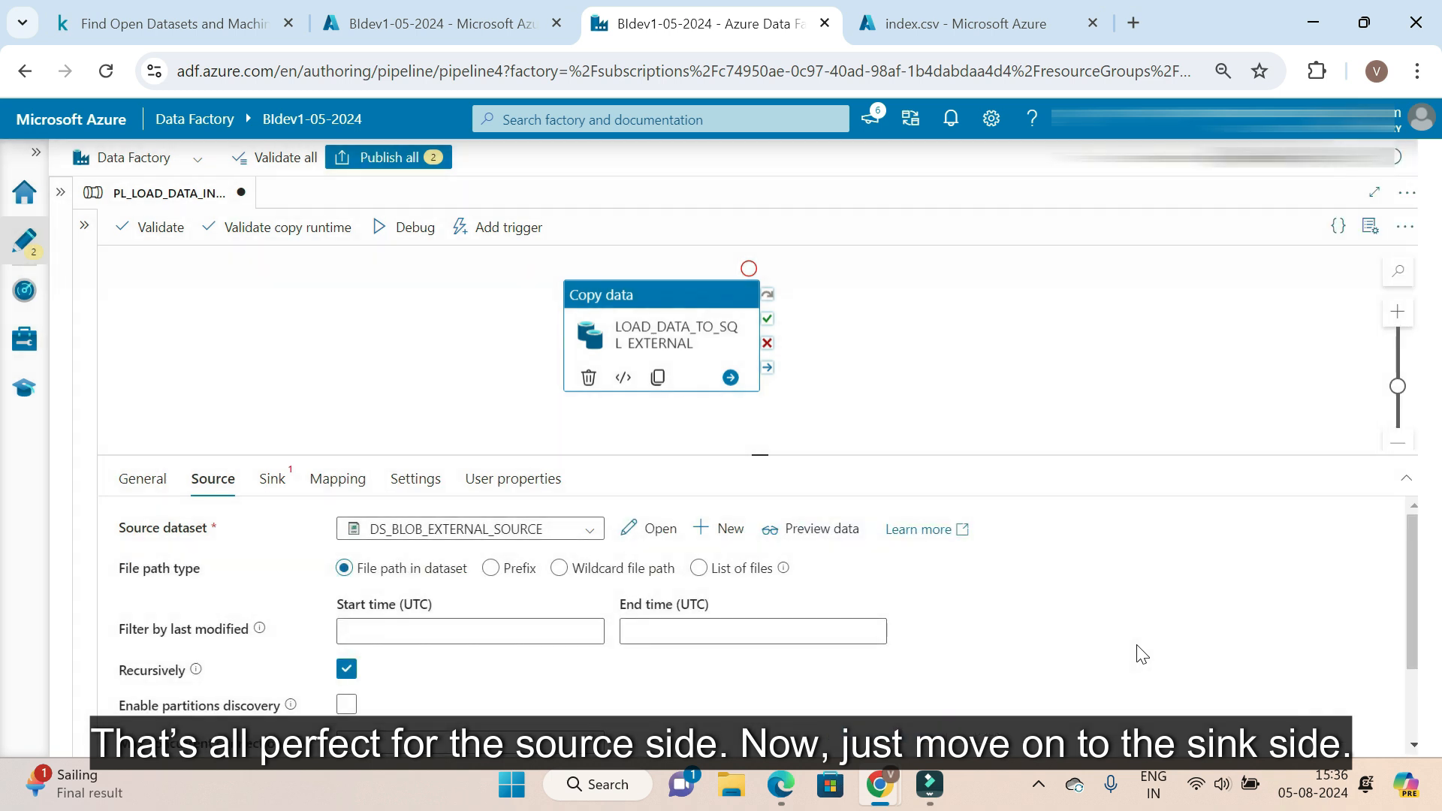
Start a new sink dataset for the copy activity with Azure SQL Database as the data store
left_click(272, 481)
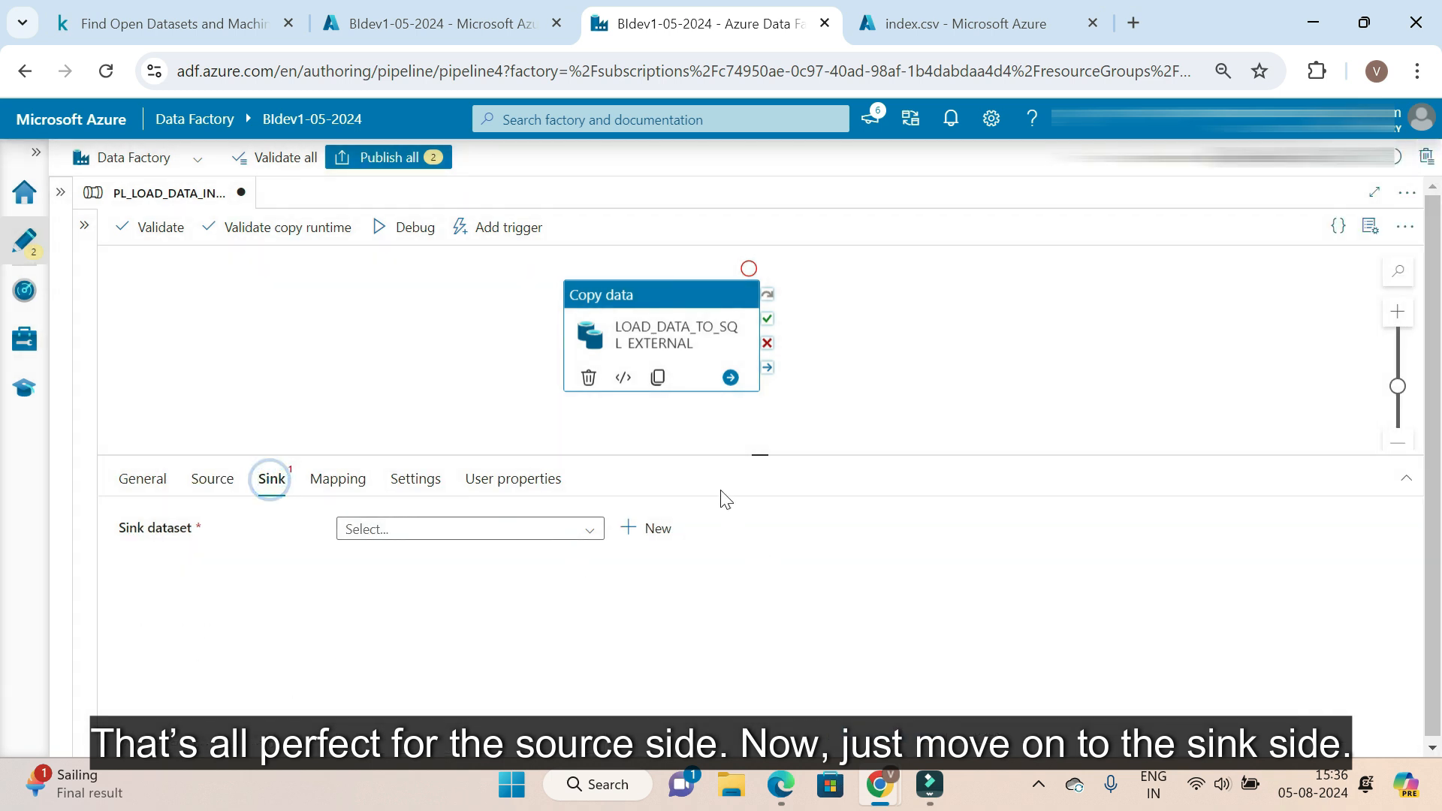
left_click_drag(760, 454, 761, 415)
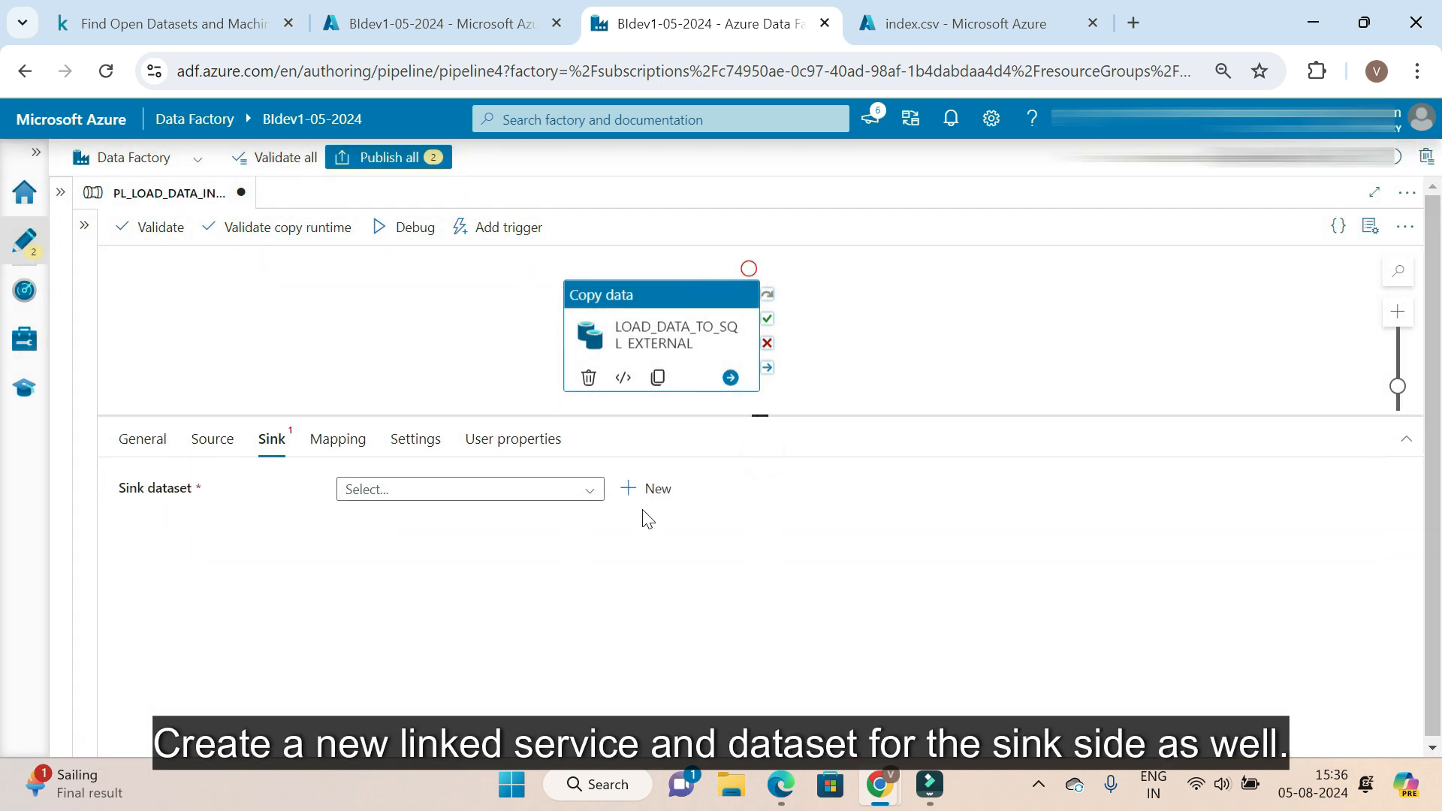
left_click(656, 491)
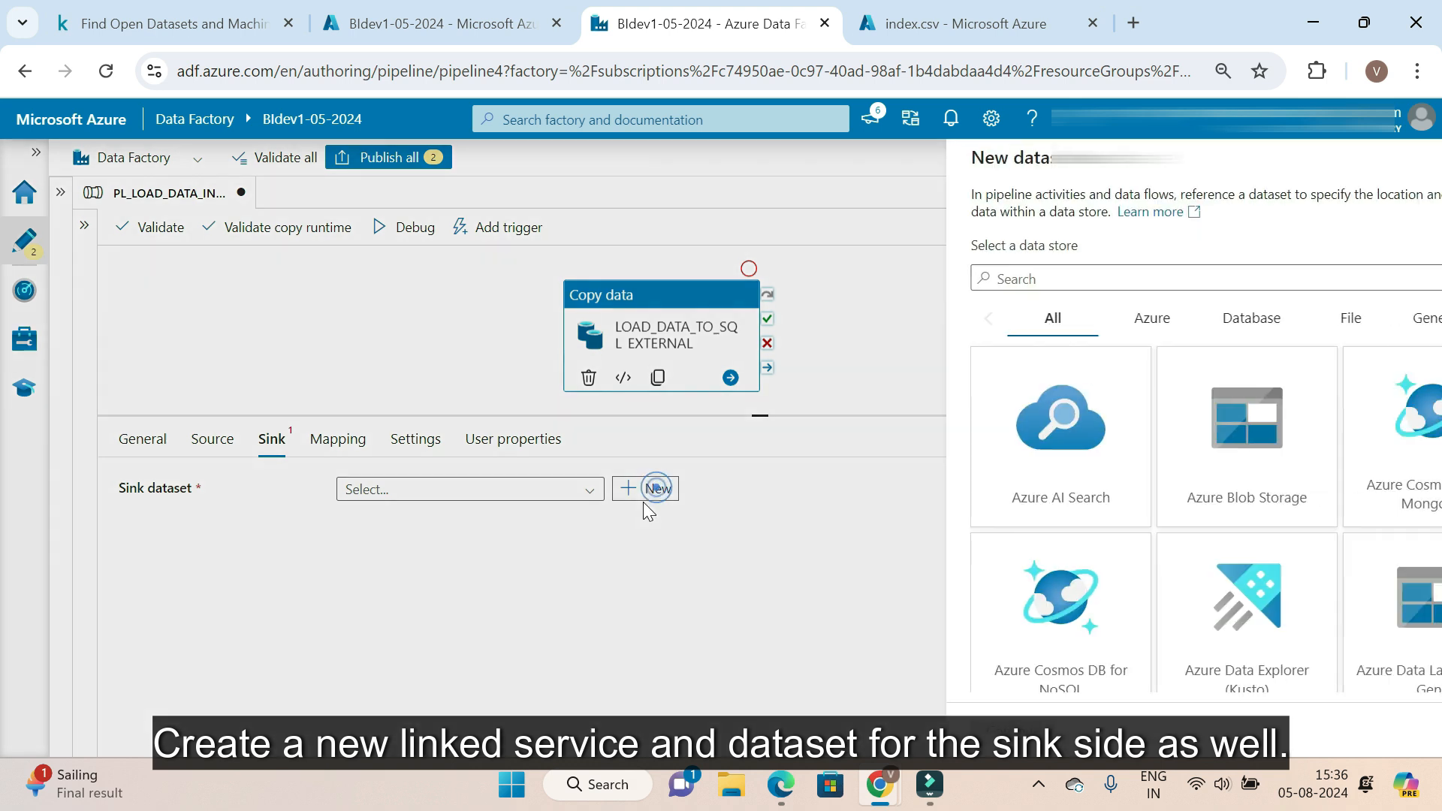
type("SQL")
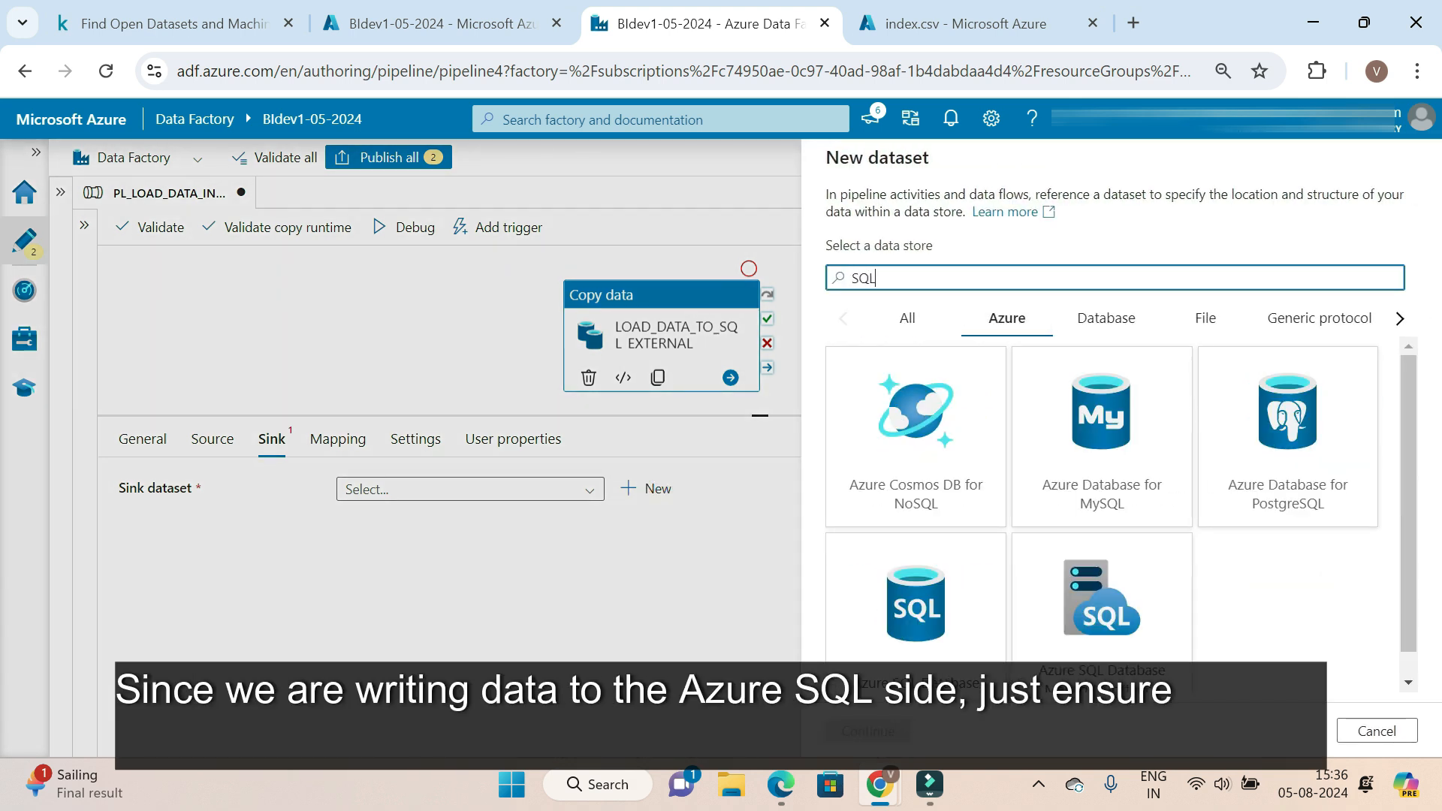
scroll(1052, 600, "down", 1)
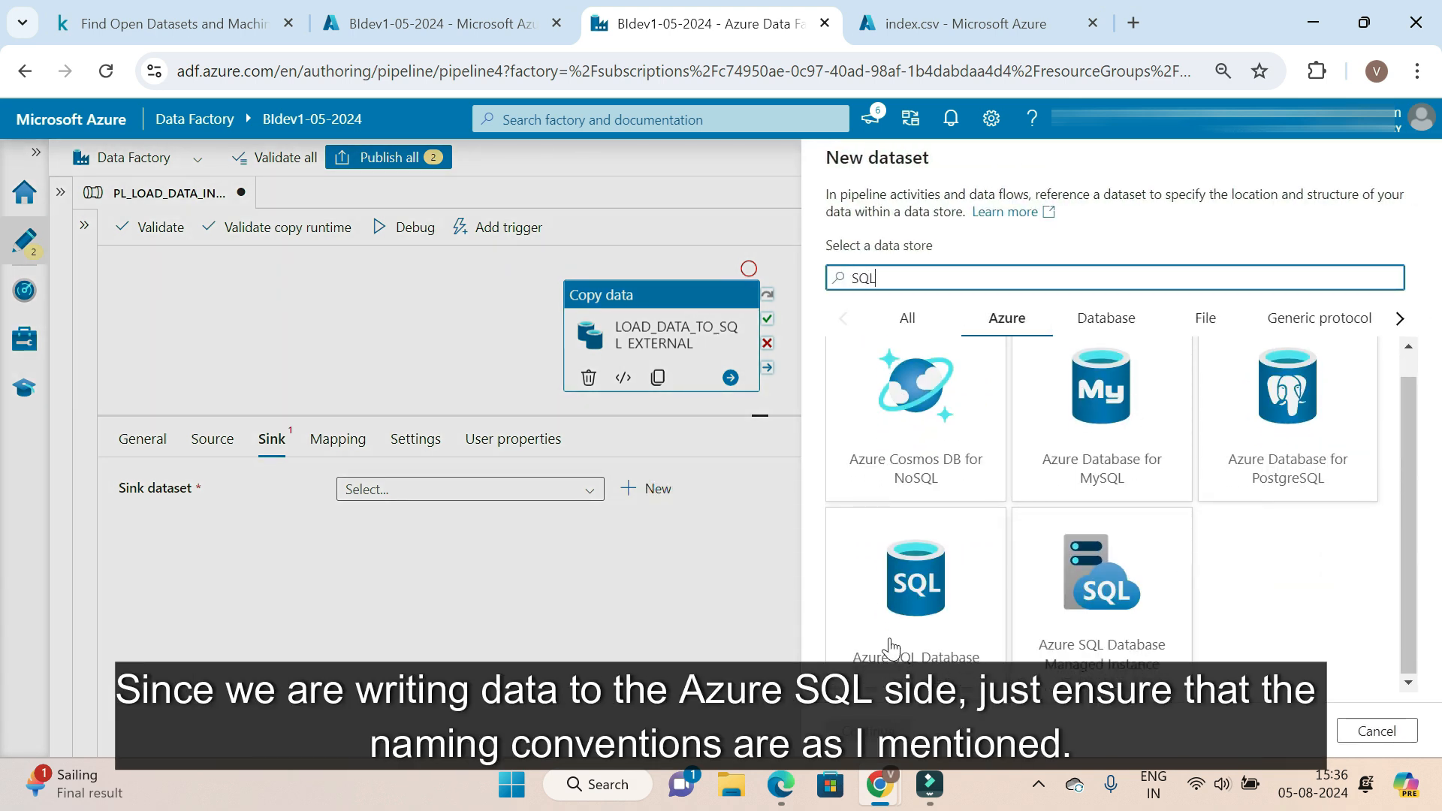
left_click(890, 647)
left_click(868, 734)
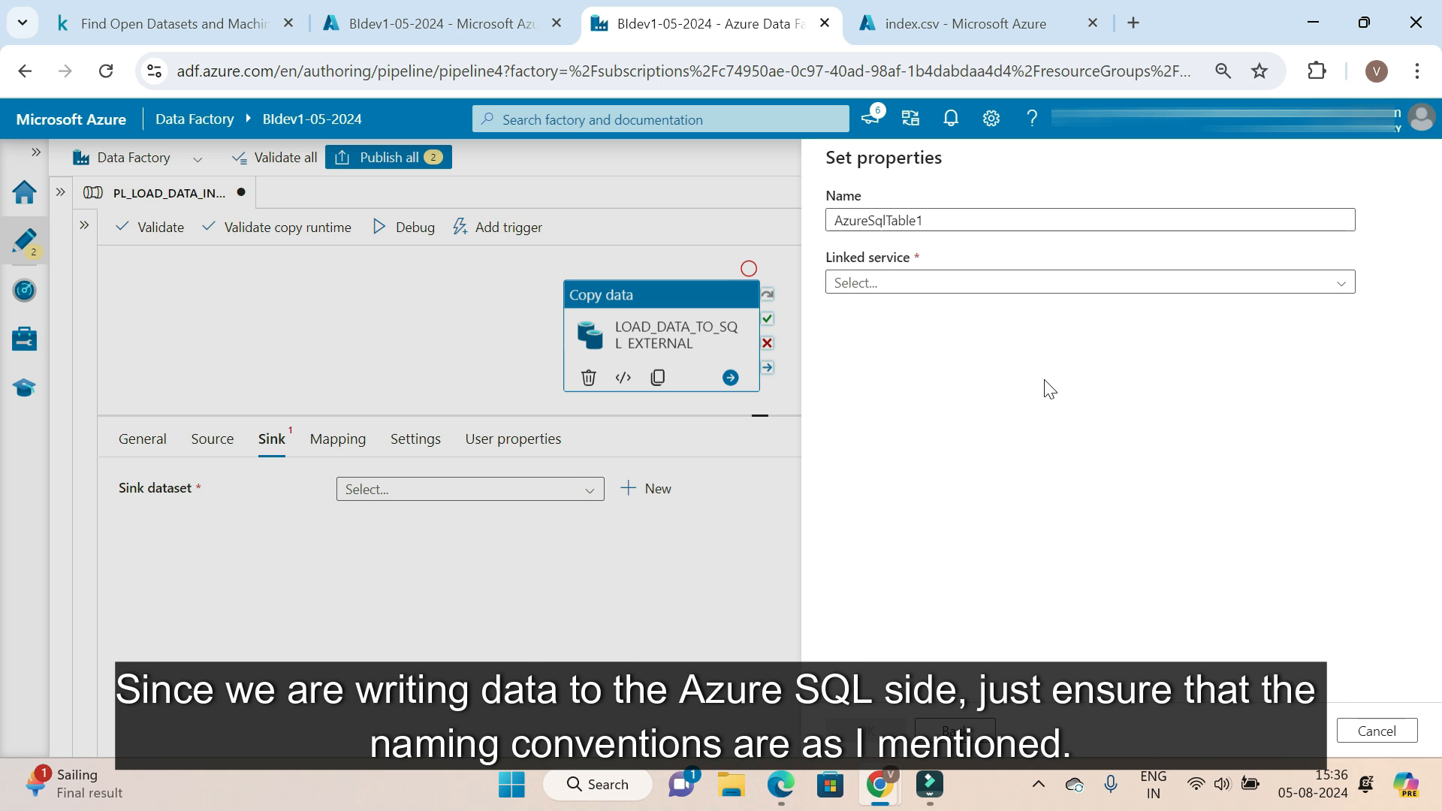
Name the sink dataset DS_SQL_EXTERNAL_LOAD_TG and assign it the linked service LS_SQL_EXTERNAL_LOAD
left_click_drag(964, 222, 787, 224)
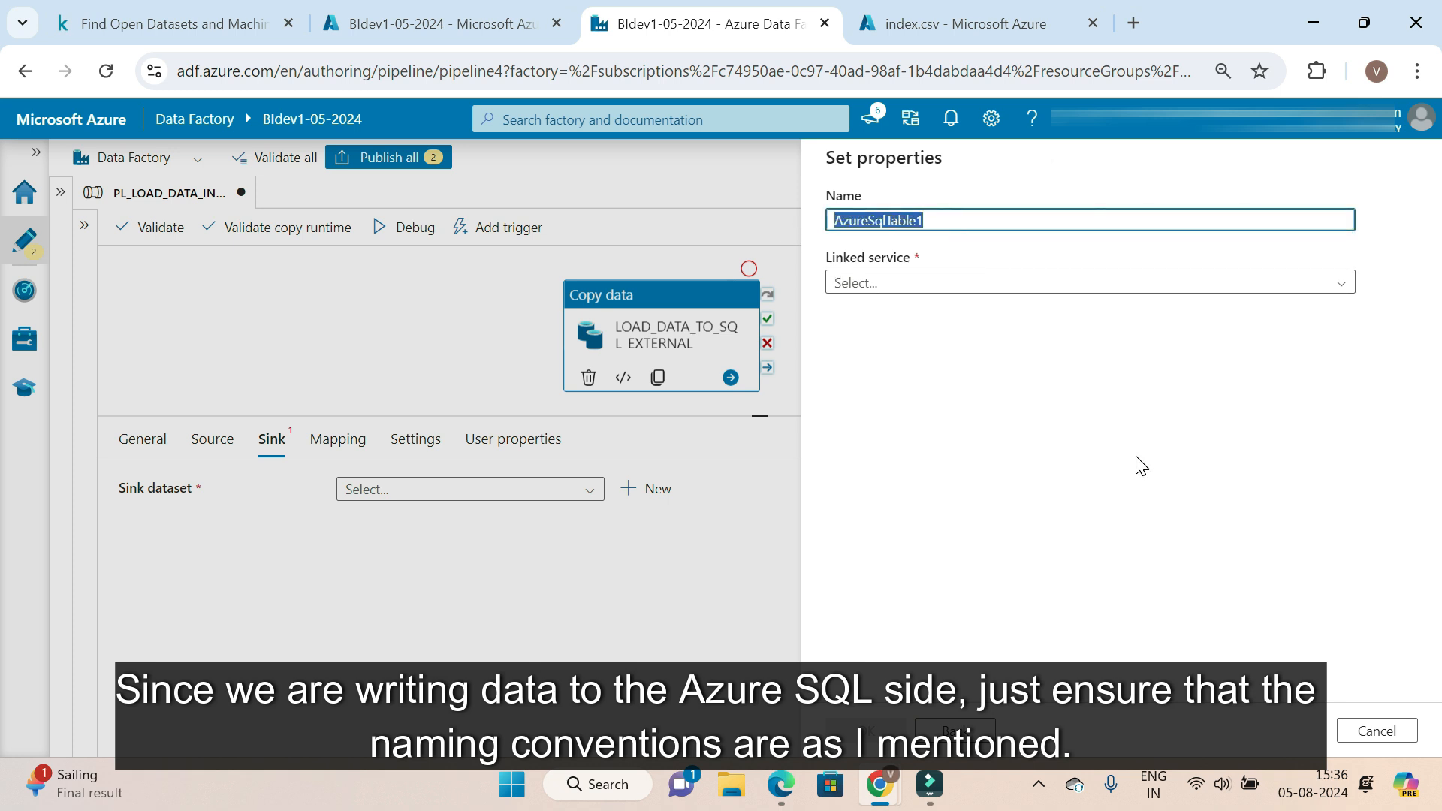
type("d")
key("BackSpace")
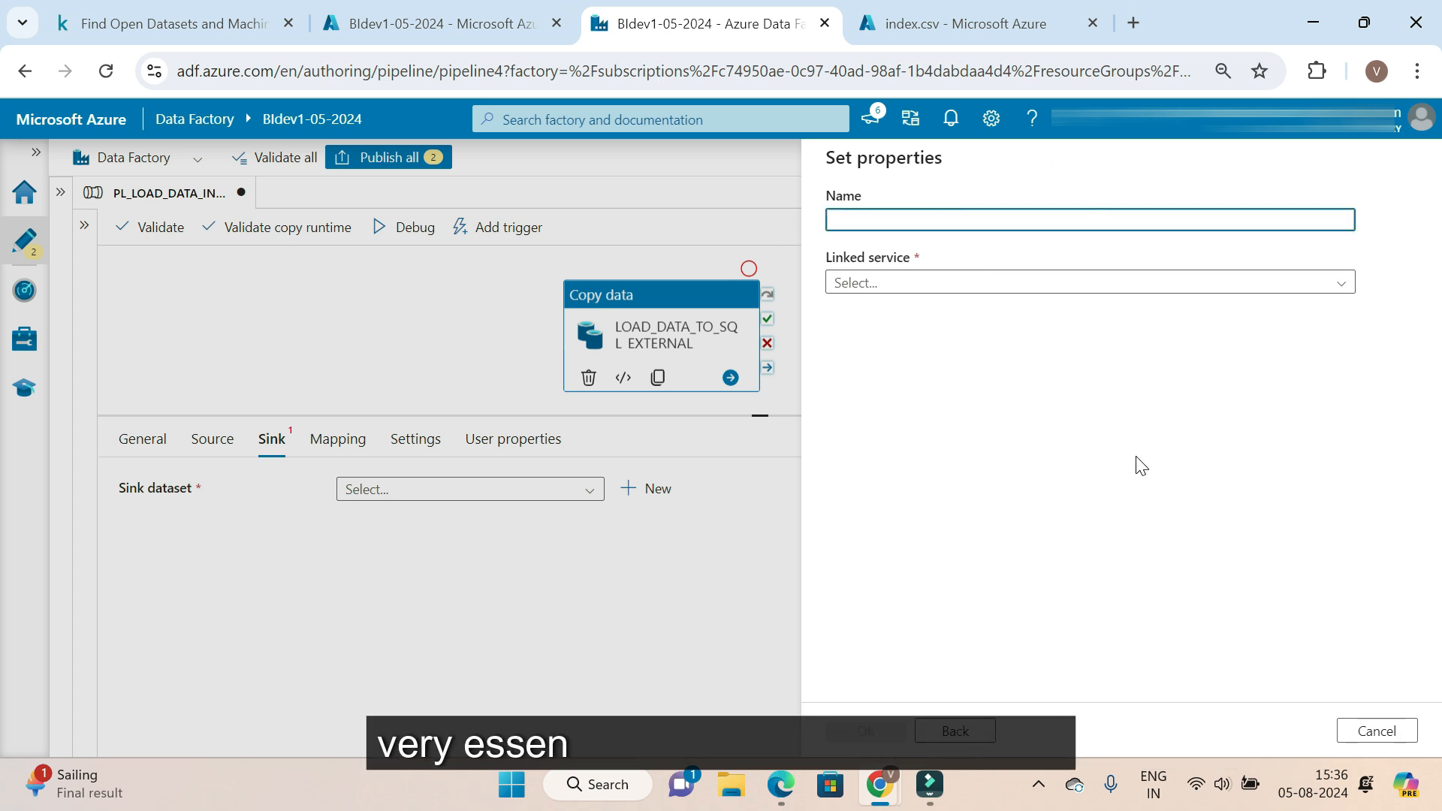
type("DS_SQL_EXTERNAL_LOAD_TG")
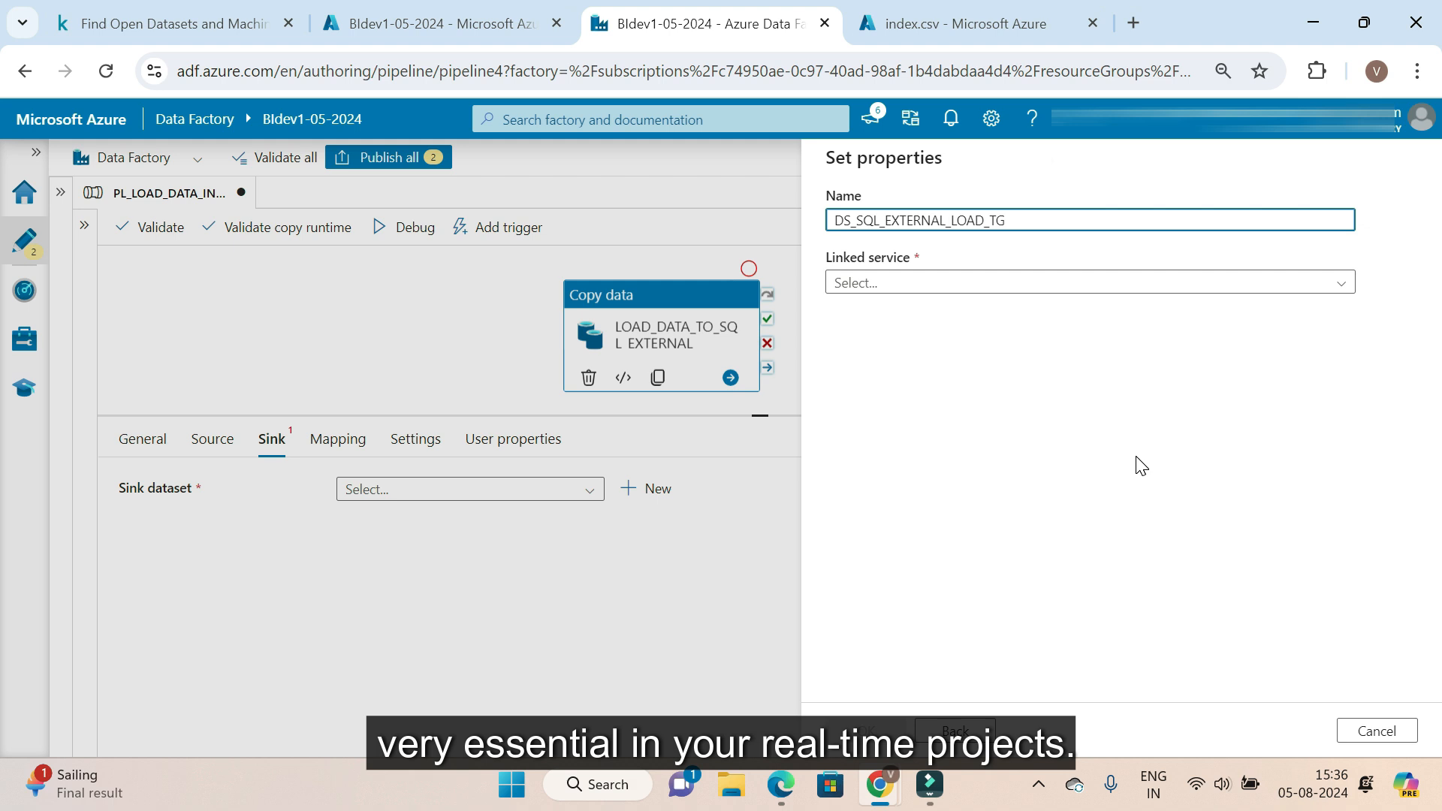
left_click(886, 285)
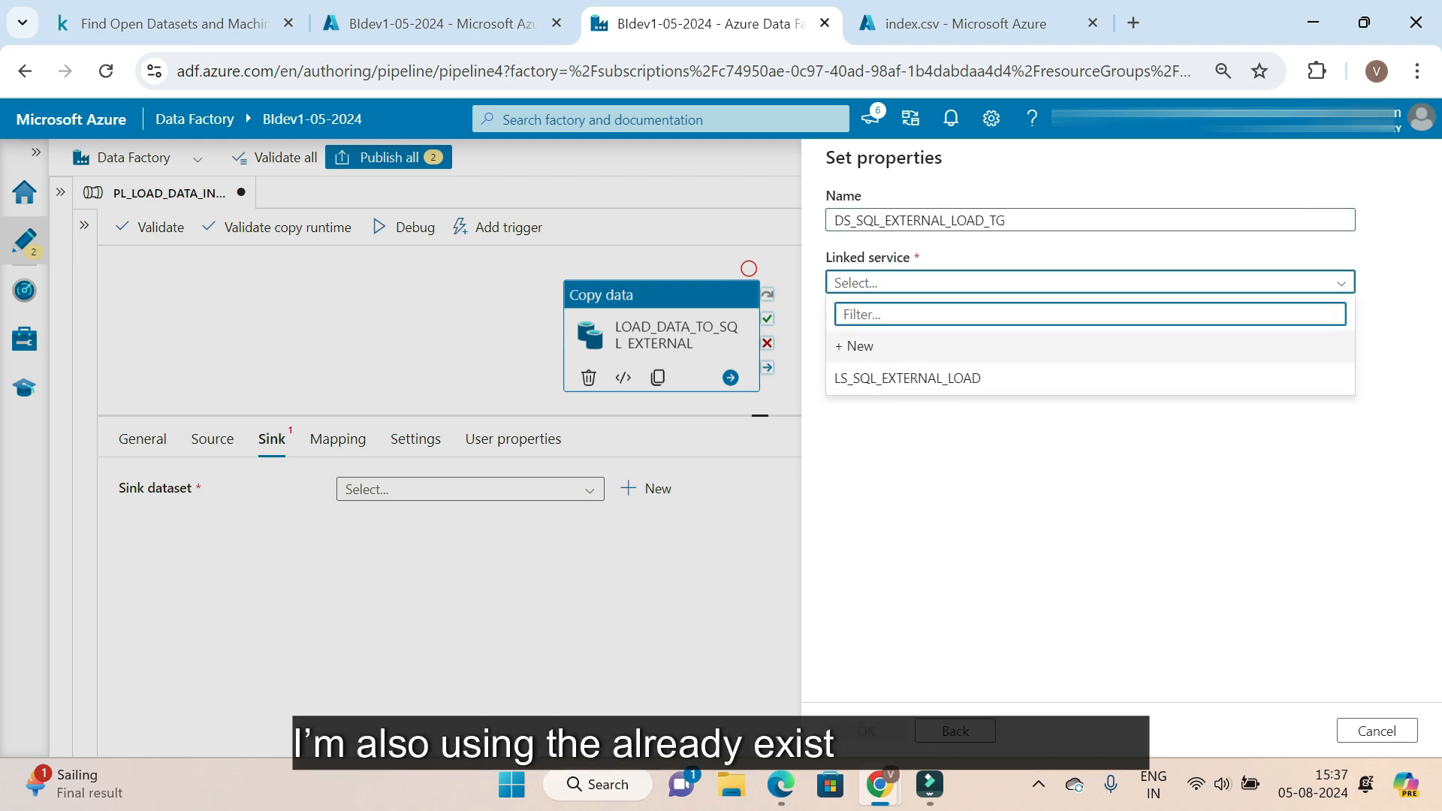
left_click(901, 378)
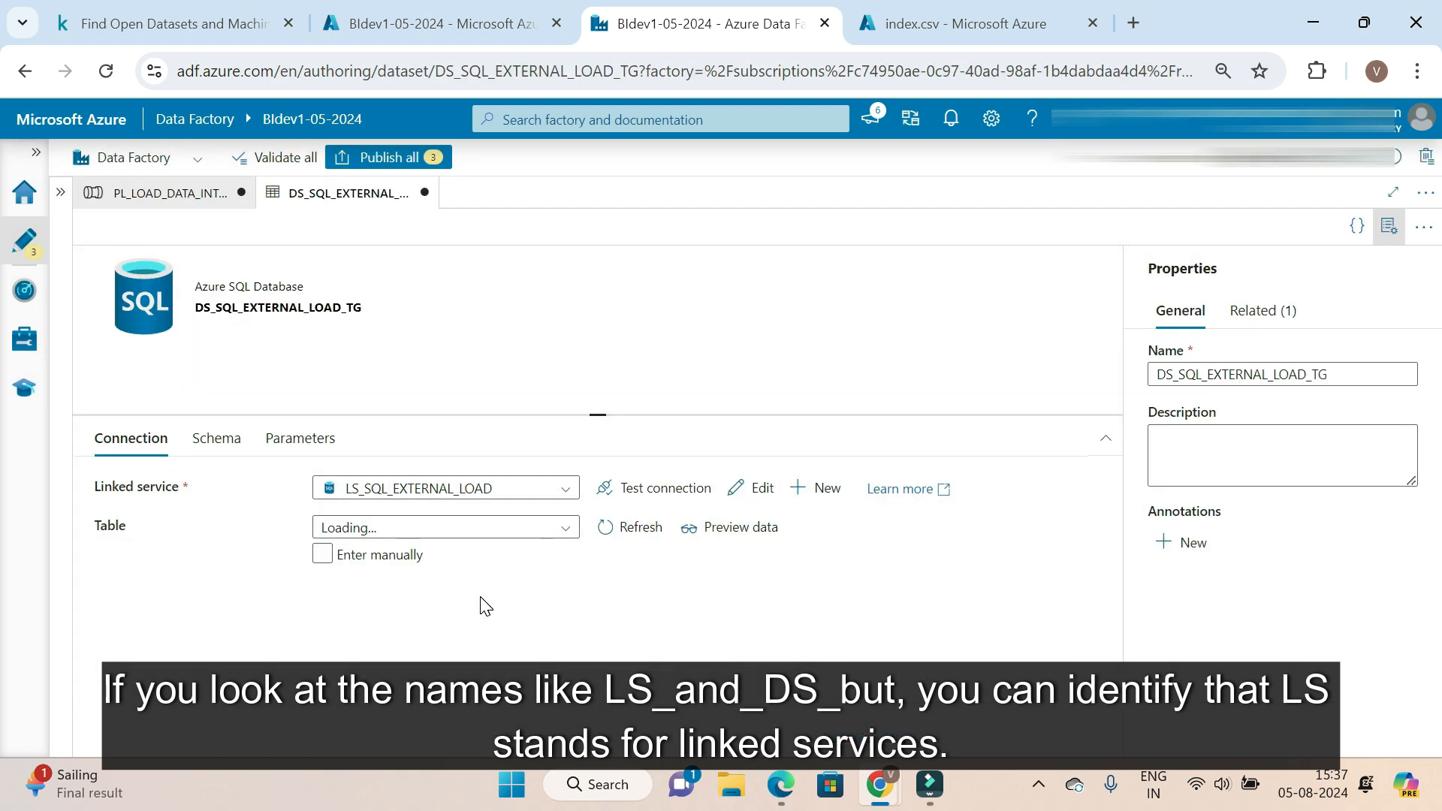
Launch SQL Server Management Studio and connect to adfbatch.database.windows.net with the prefilled SQL Server Authentication login
key("super")
type("SMMS")
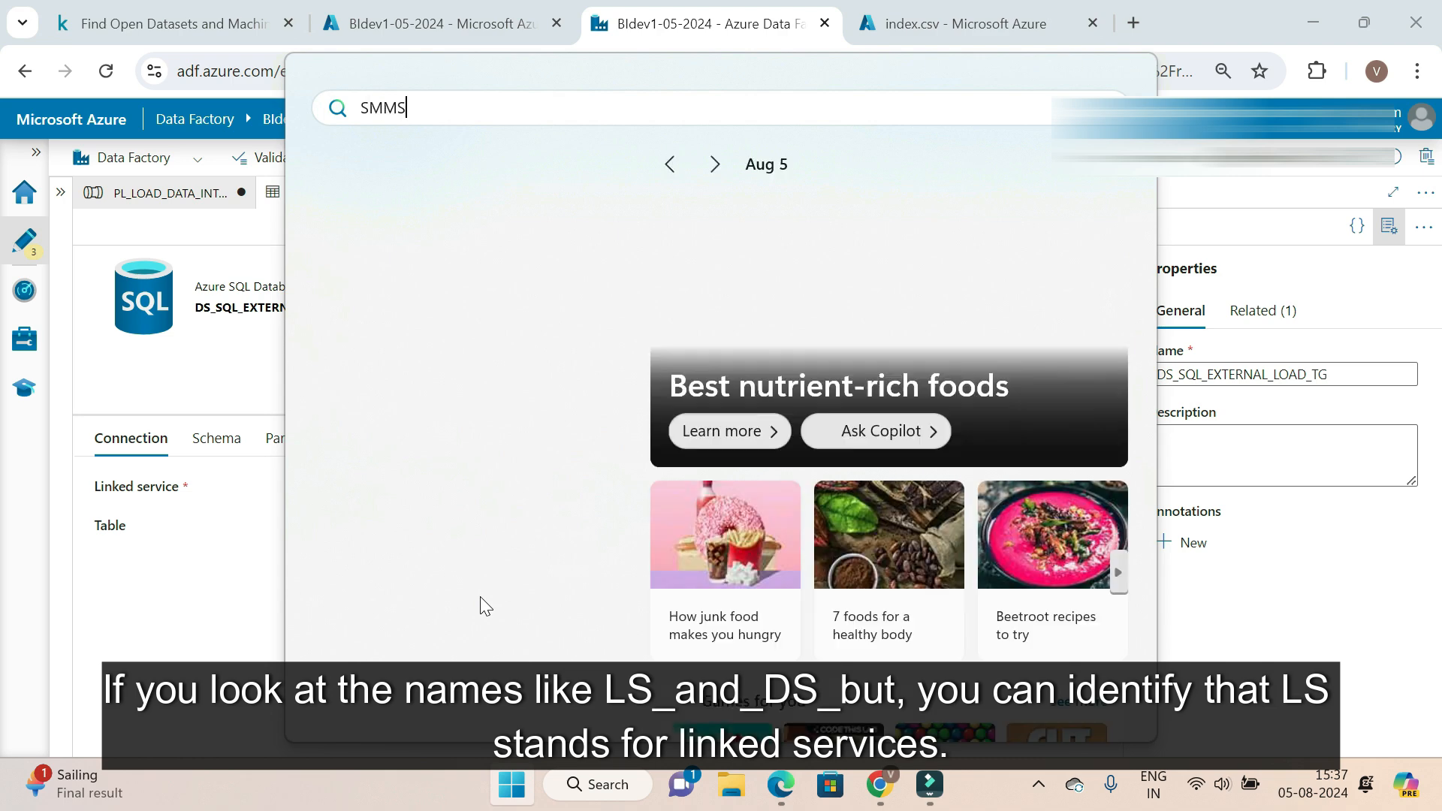
key("BackSpace")
key("BackSpace")
key("BackSpace")
type("SM")
left_click(538, 276)
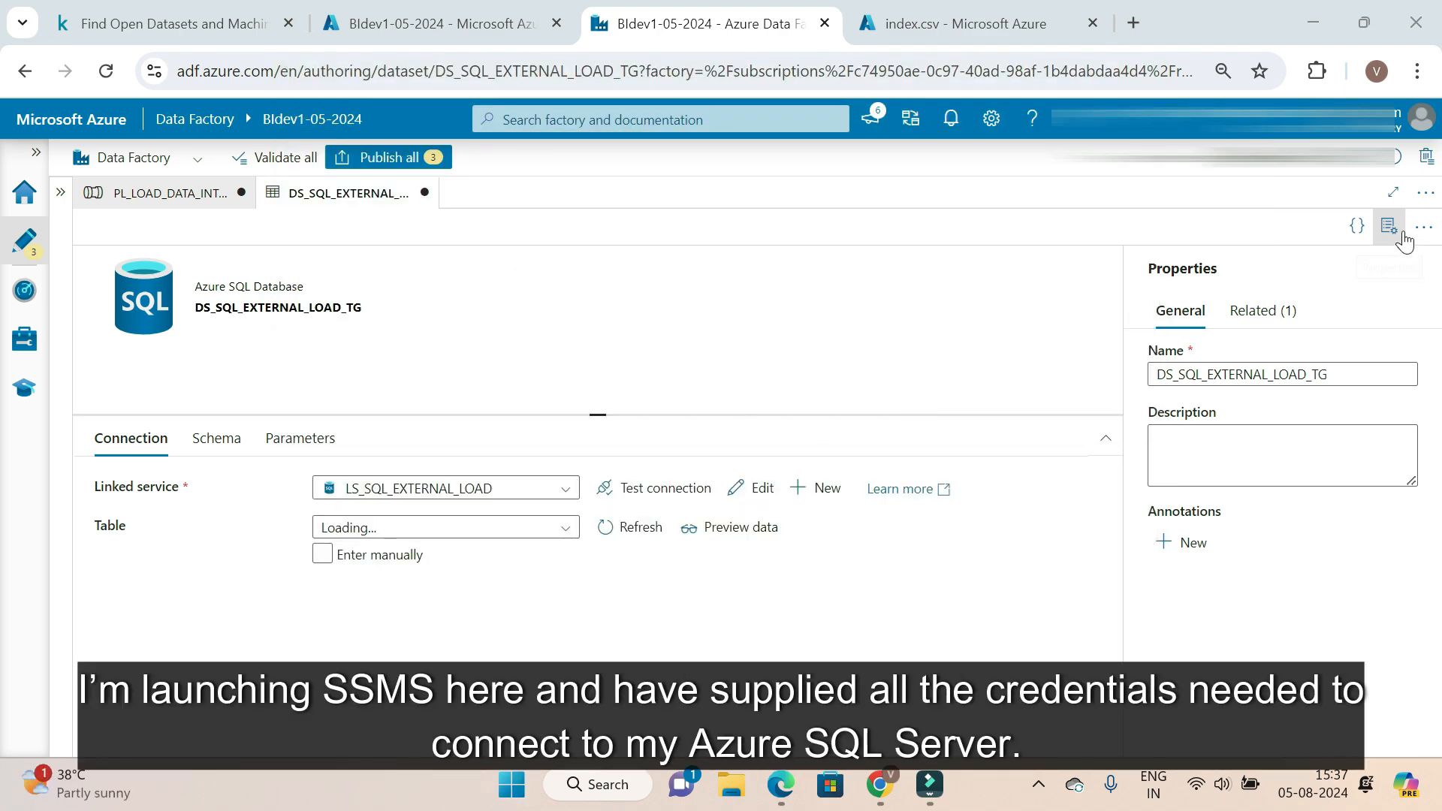
left_click(1389, 225)
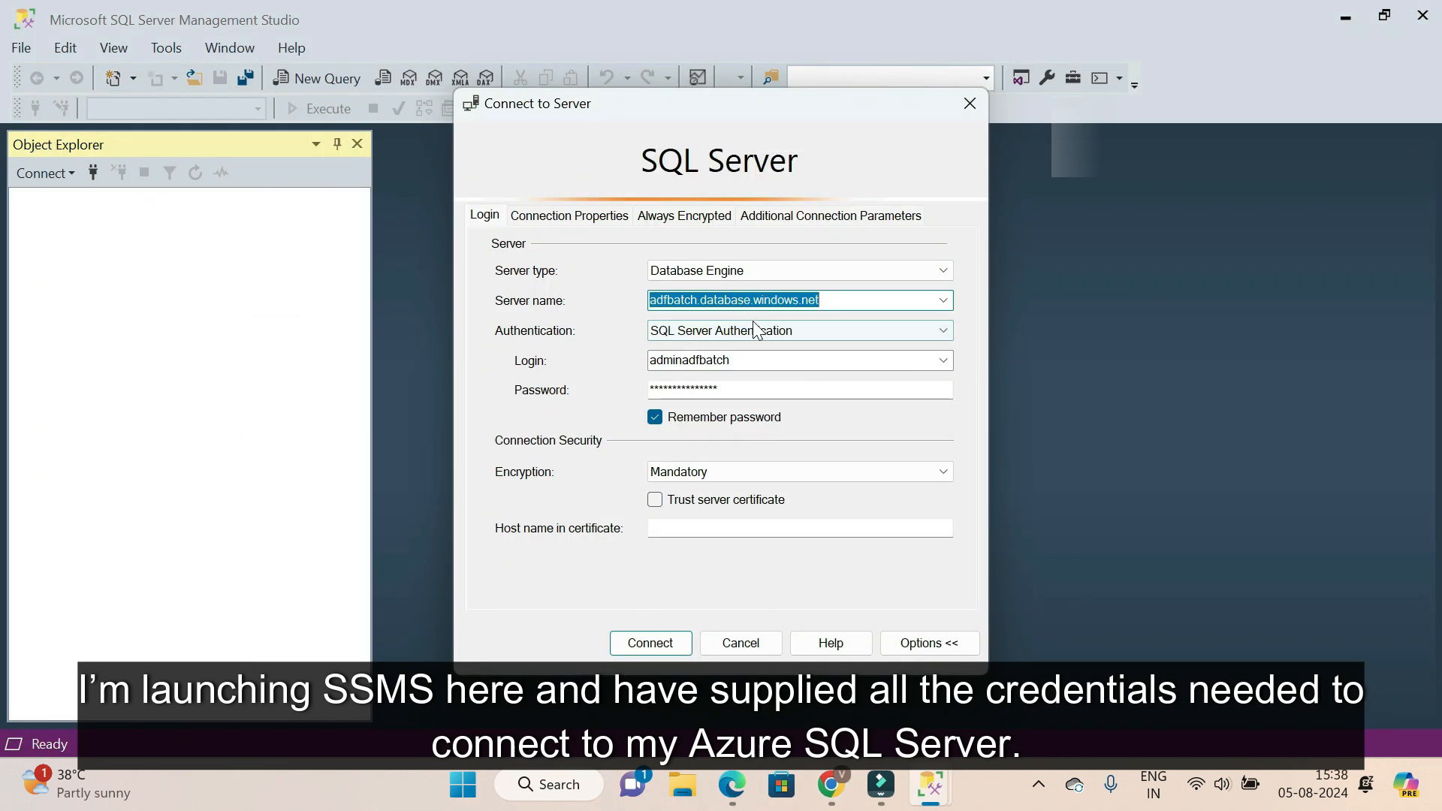
left_click(631, 642)
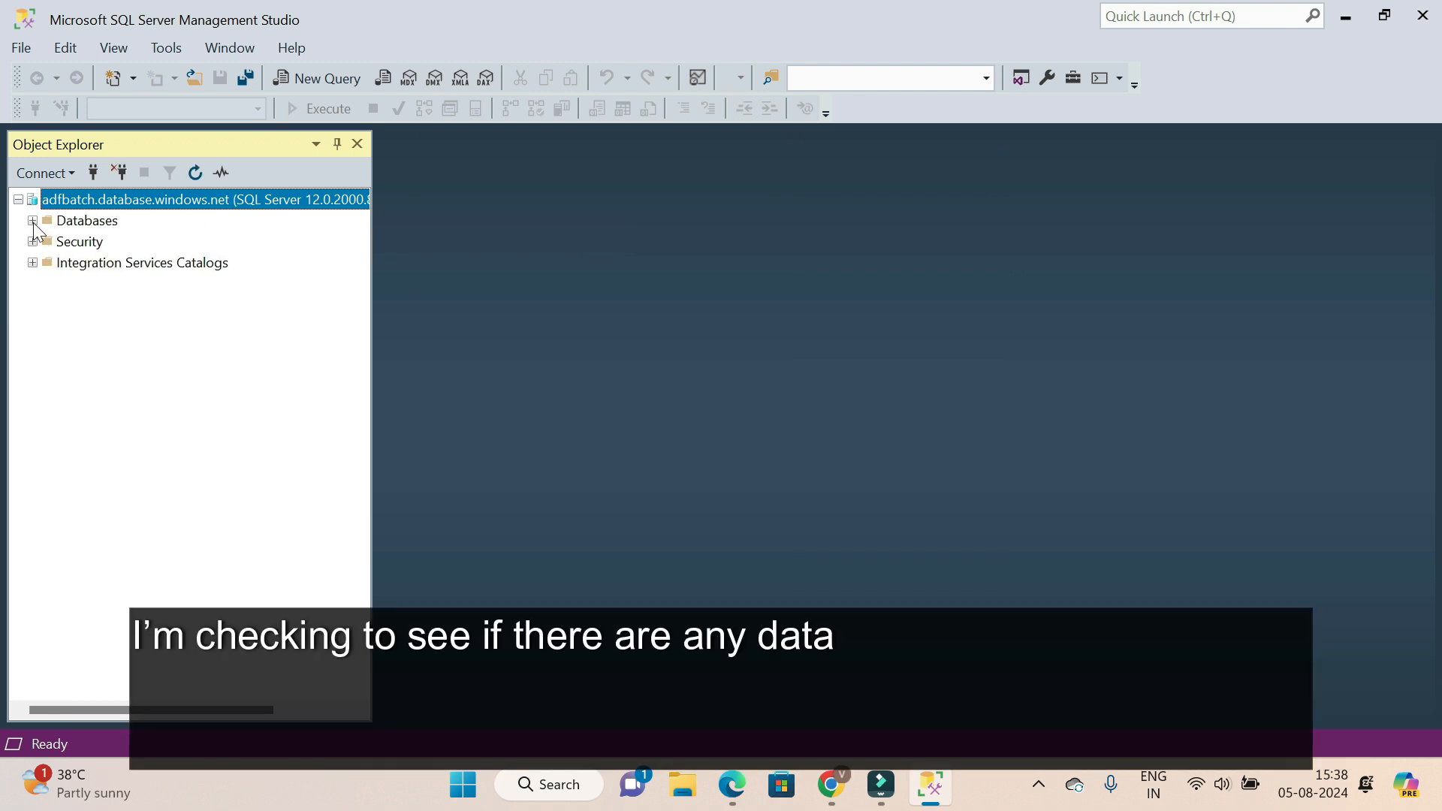
Examine the tables of the ADFBATCH database for any that belong to the external schema
left_click(32, 221)
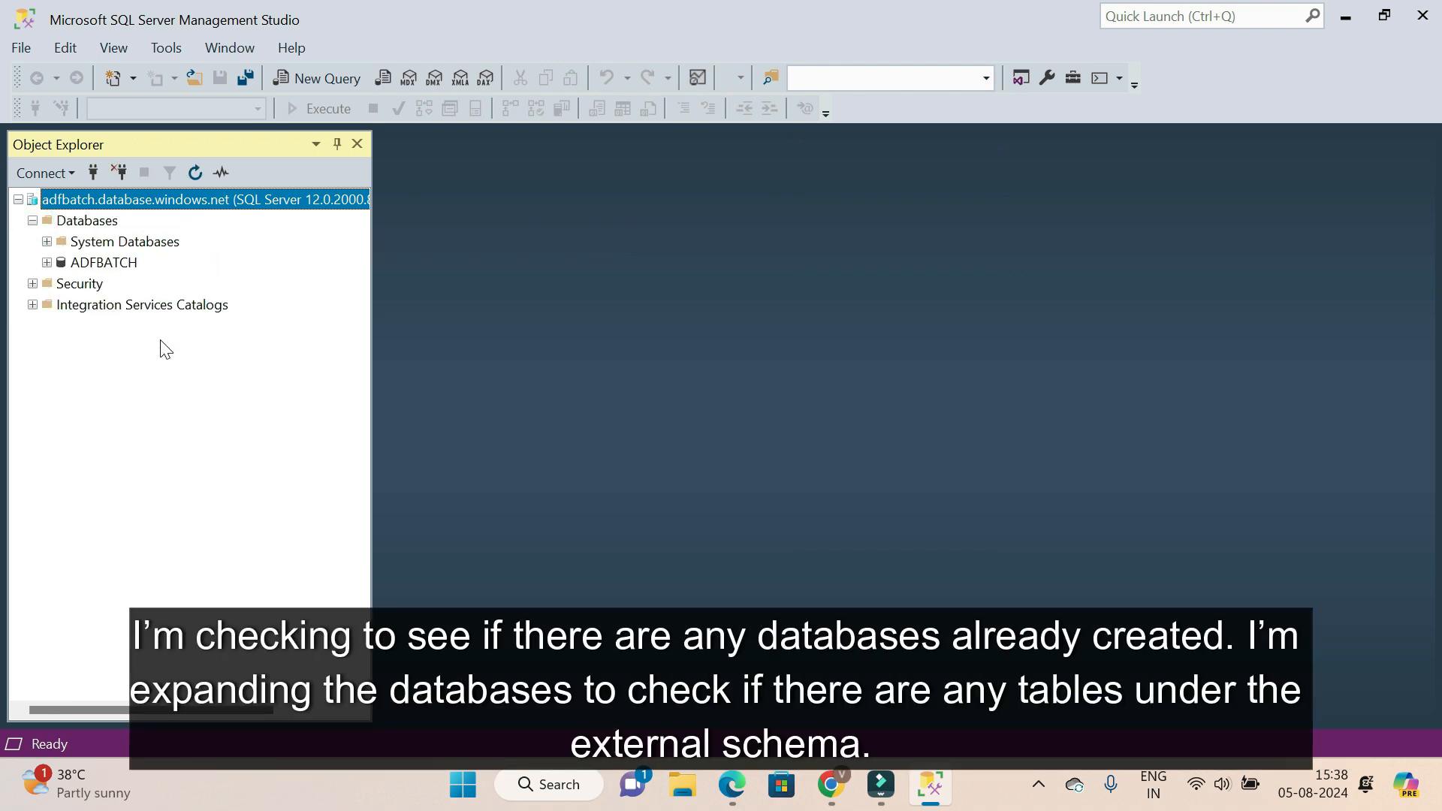
left_click(105, 264)
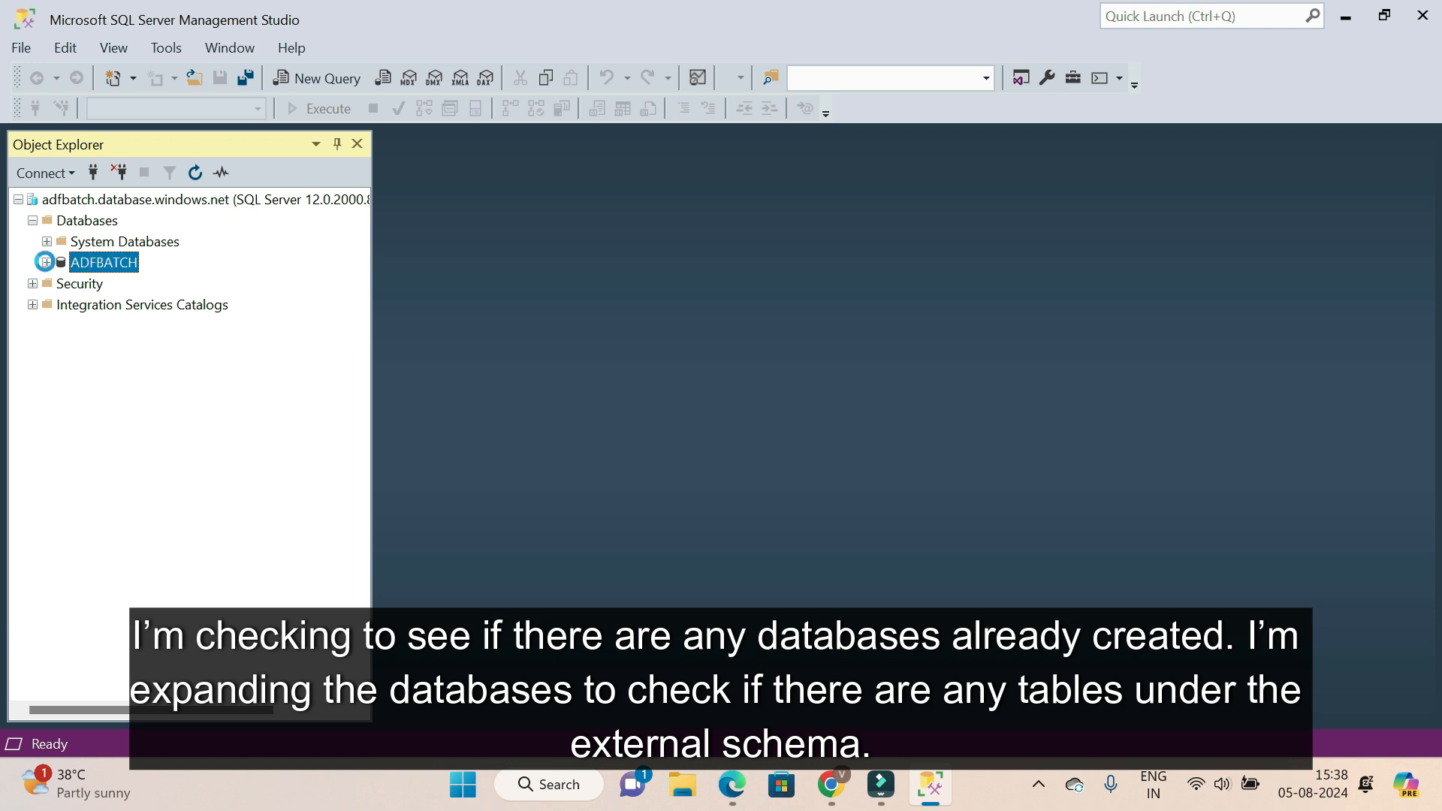
left_click(45, 263)
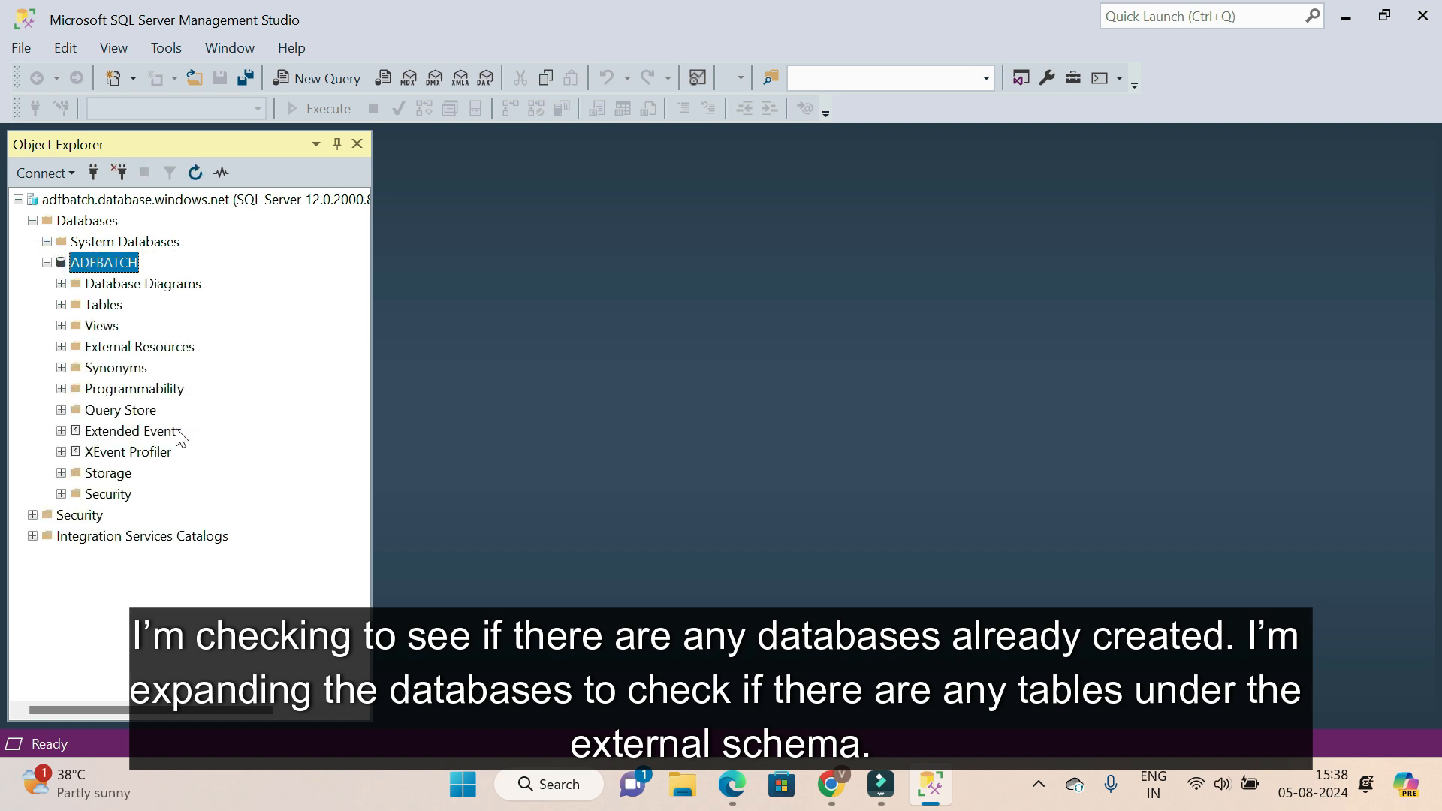
left_click(61, 305)
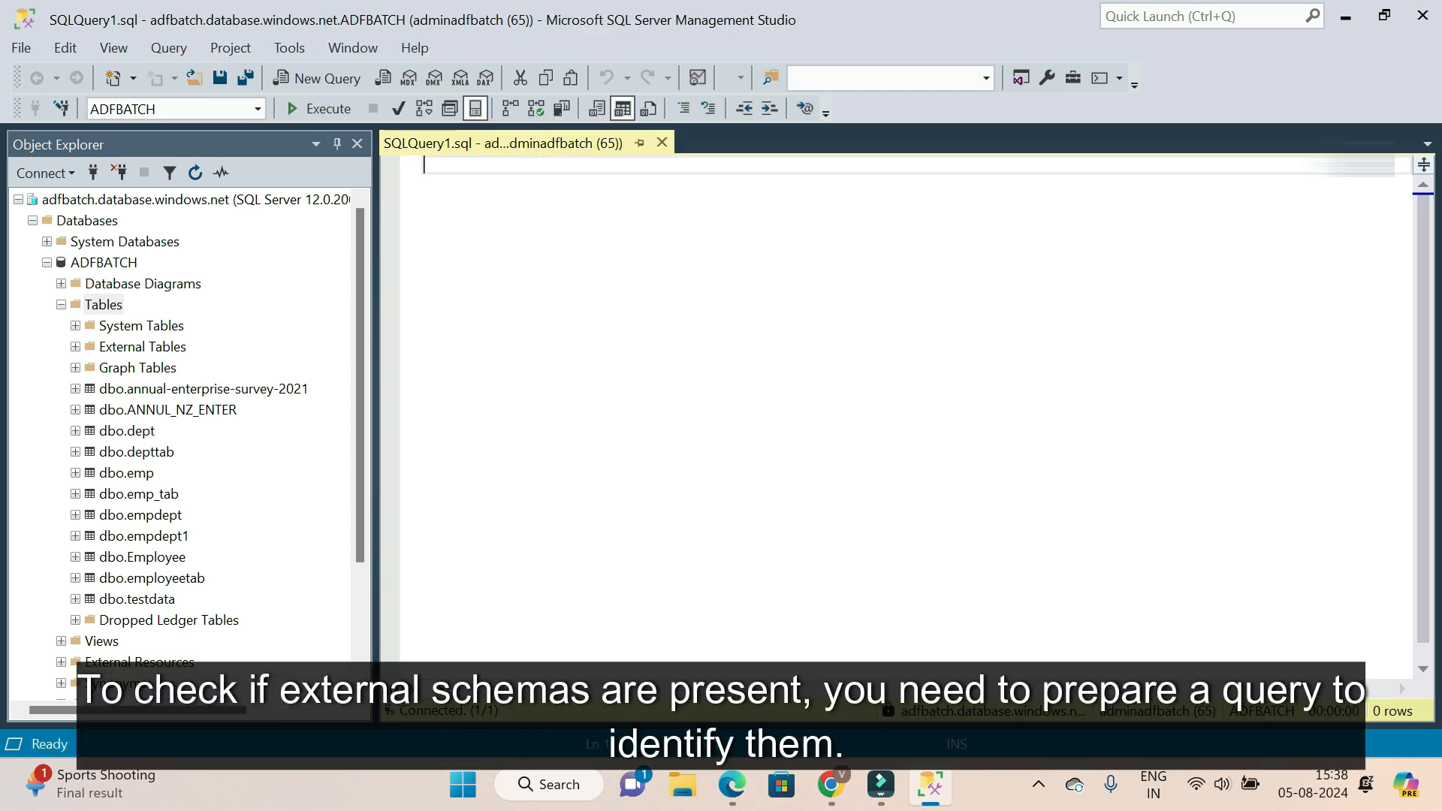
In a new ADFBATCH query, write and run SELECT * FROM INFORMATION_SCHEMA.TABLES WHERE TABLE_NAME='EXTERNAL'
type("SELECT * FR")
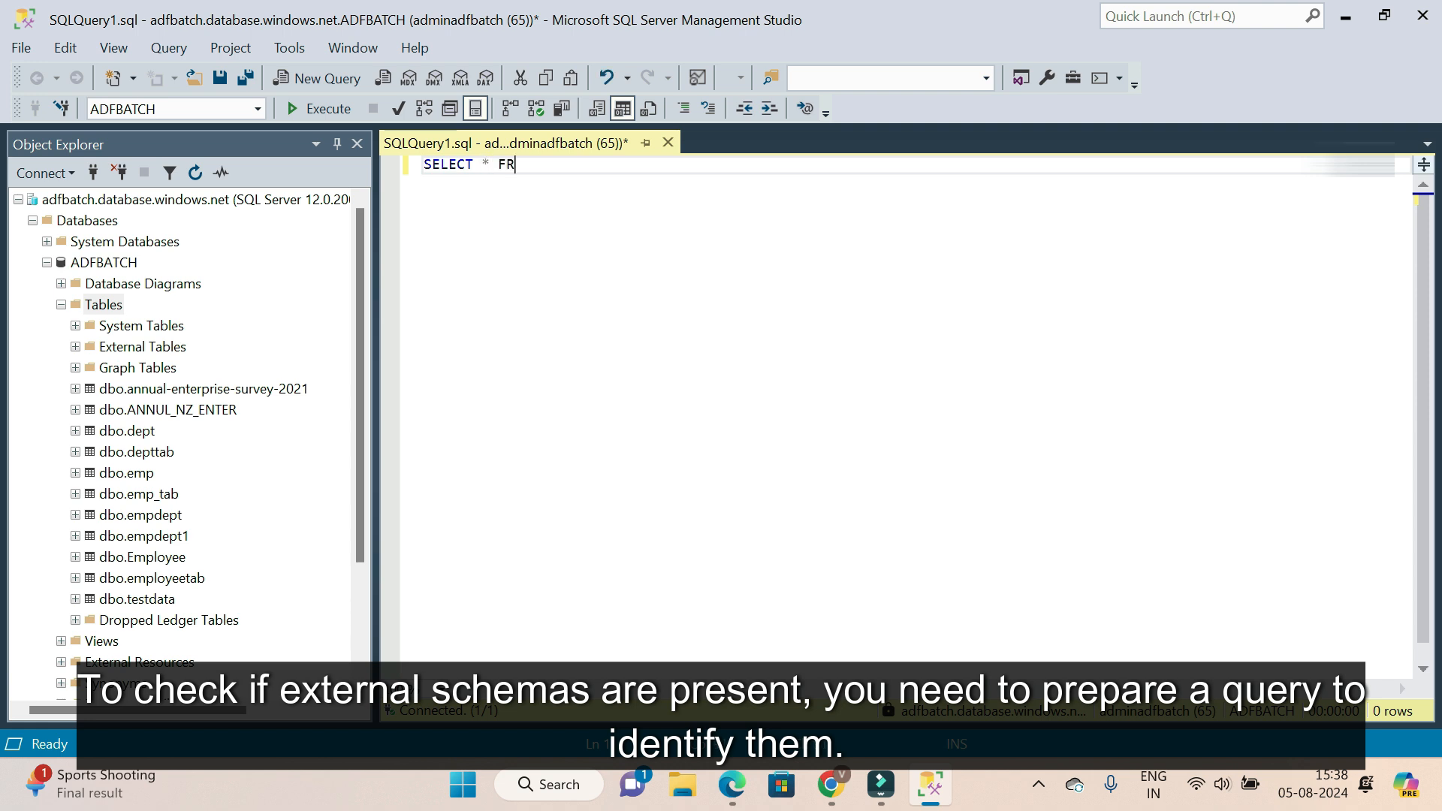
type("OM INFORMATION_SCHEMA")
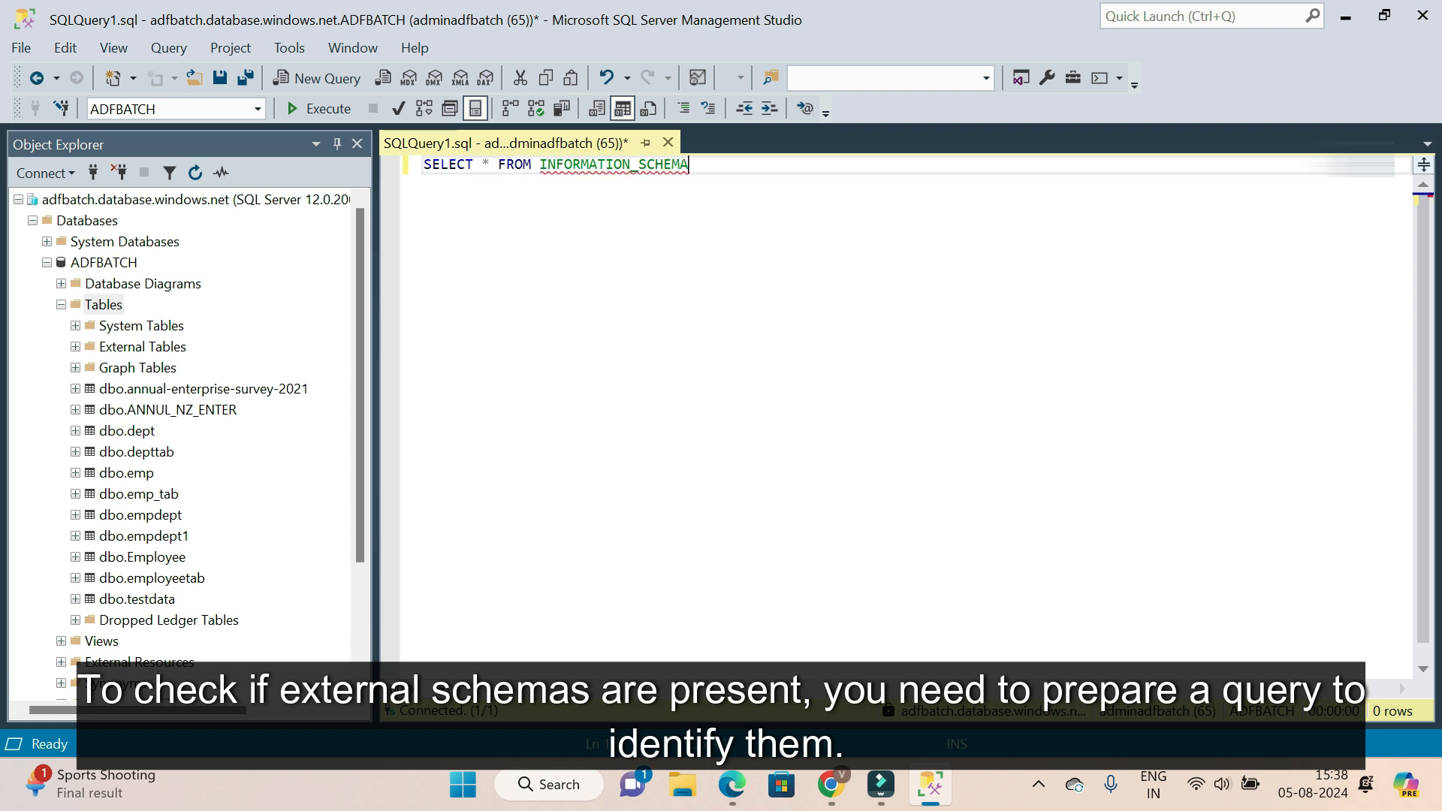
type(".TABLES WHERE TABLE")
key("Down")
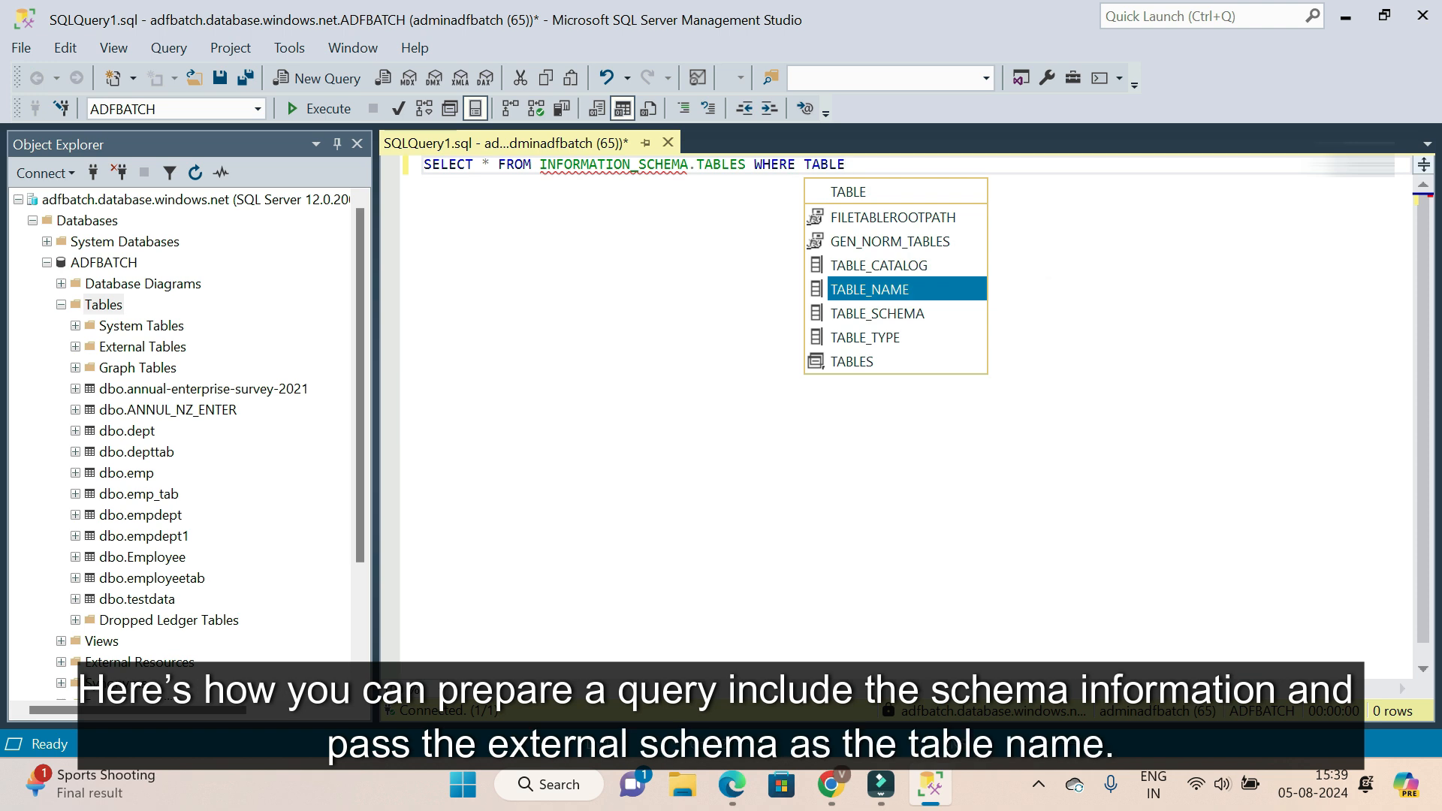
key("Tab")
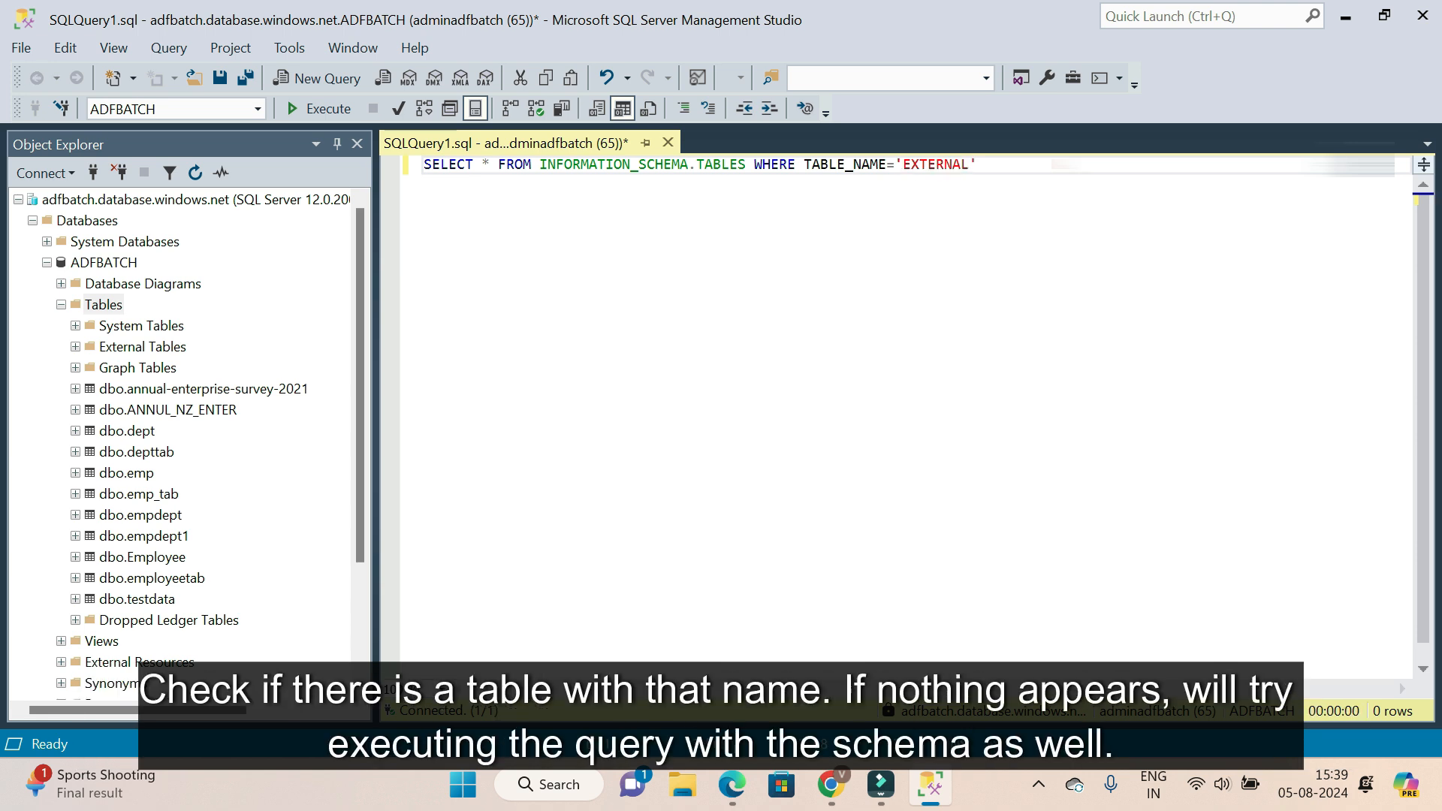
key("shift+Home")
left_click(317, 111)
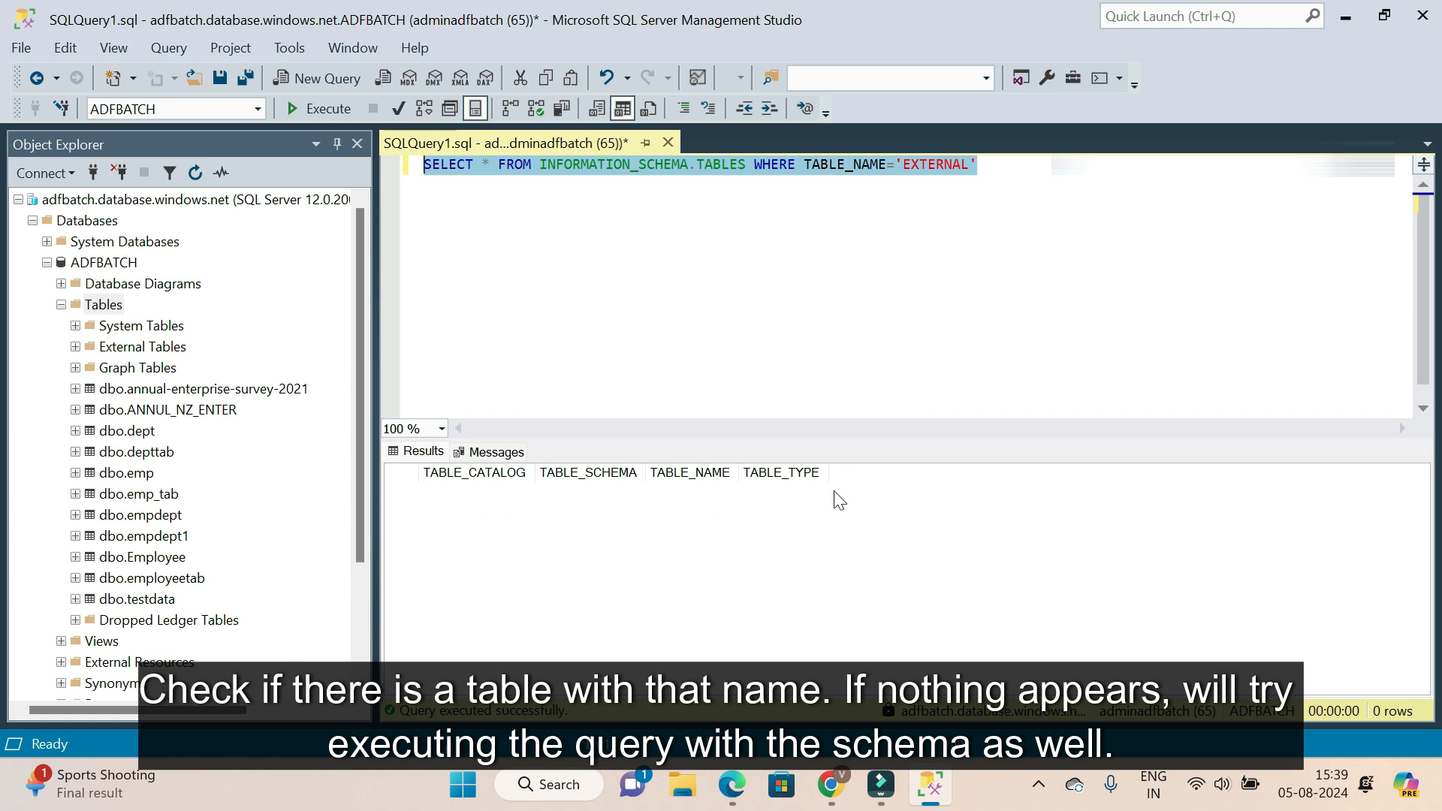
Change the query's filter column to TABLE_SCHEMA, keeping the value 'EXTERNAL', and rerun it
left_click(944, 164)
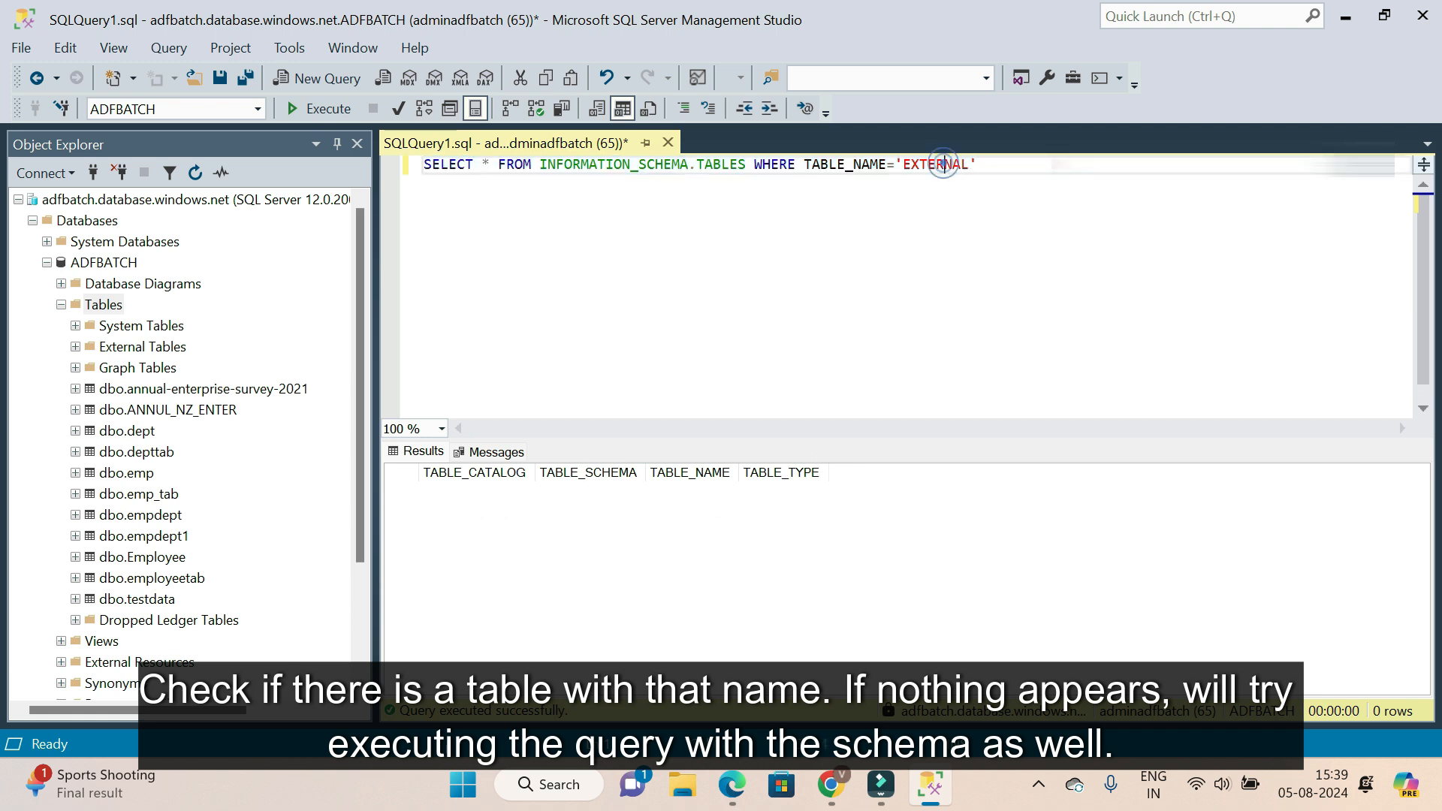
key("BackSpace")
key("BackSpace")
key("BackSpace")
key("BackSpace")
type("SCH")
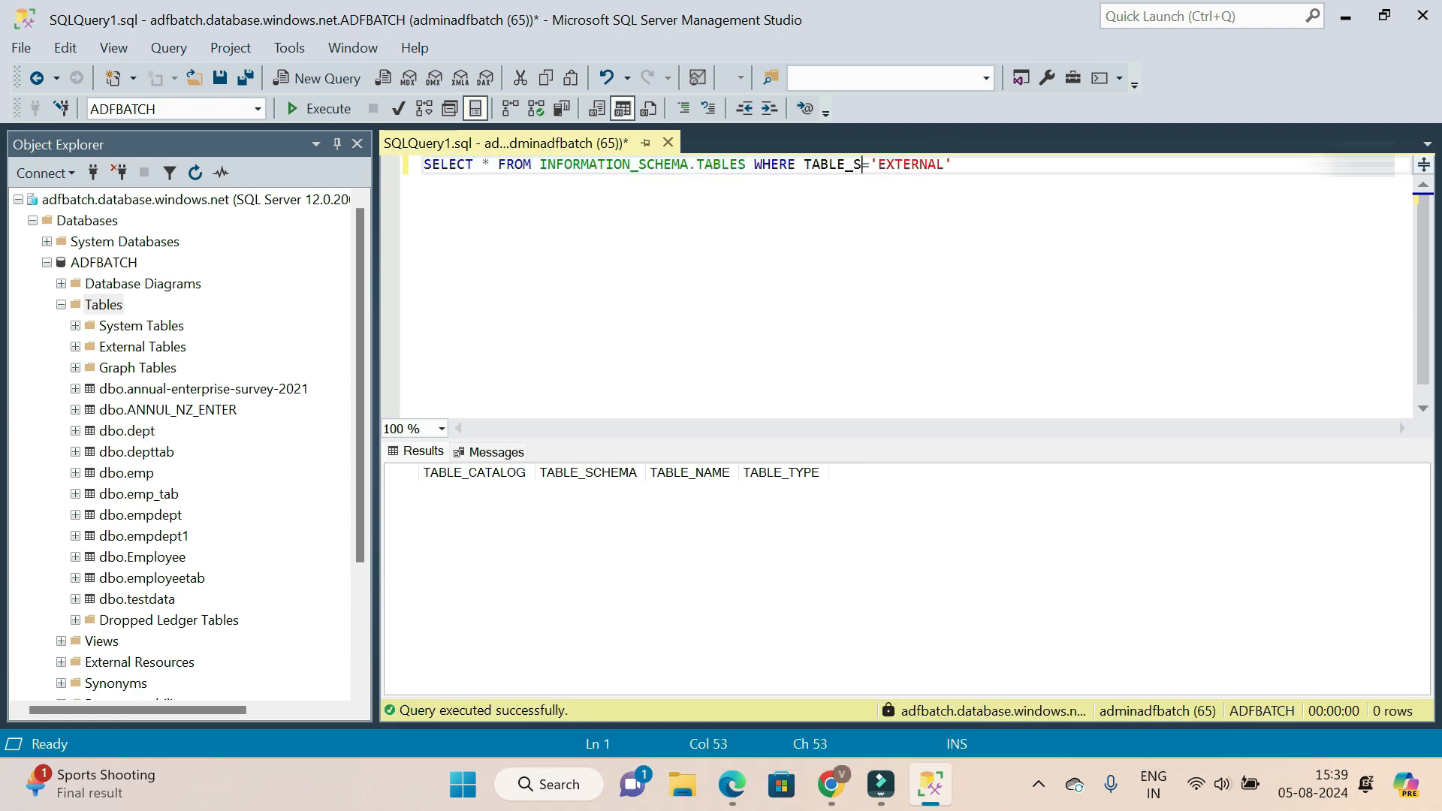
key("Escape")
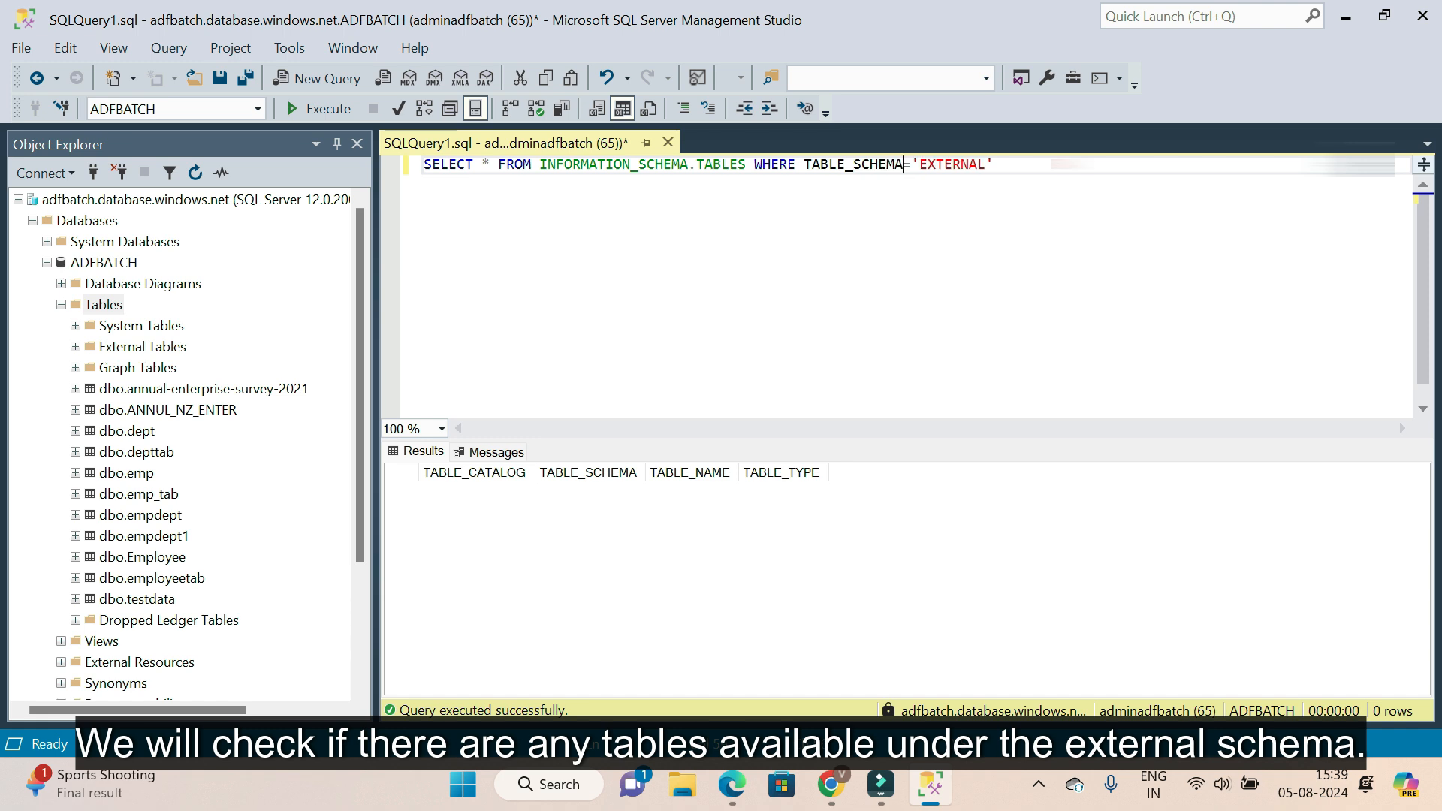
key("ctrl+a")
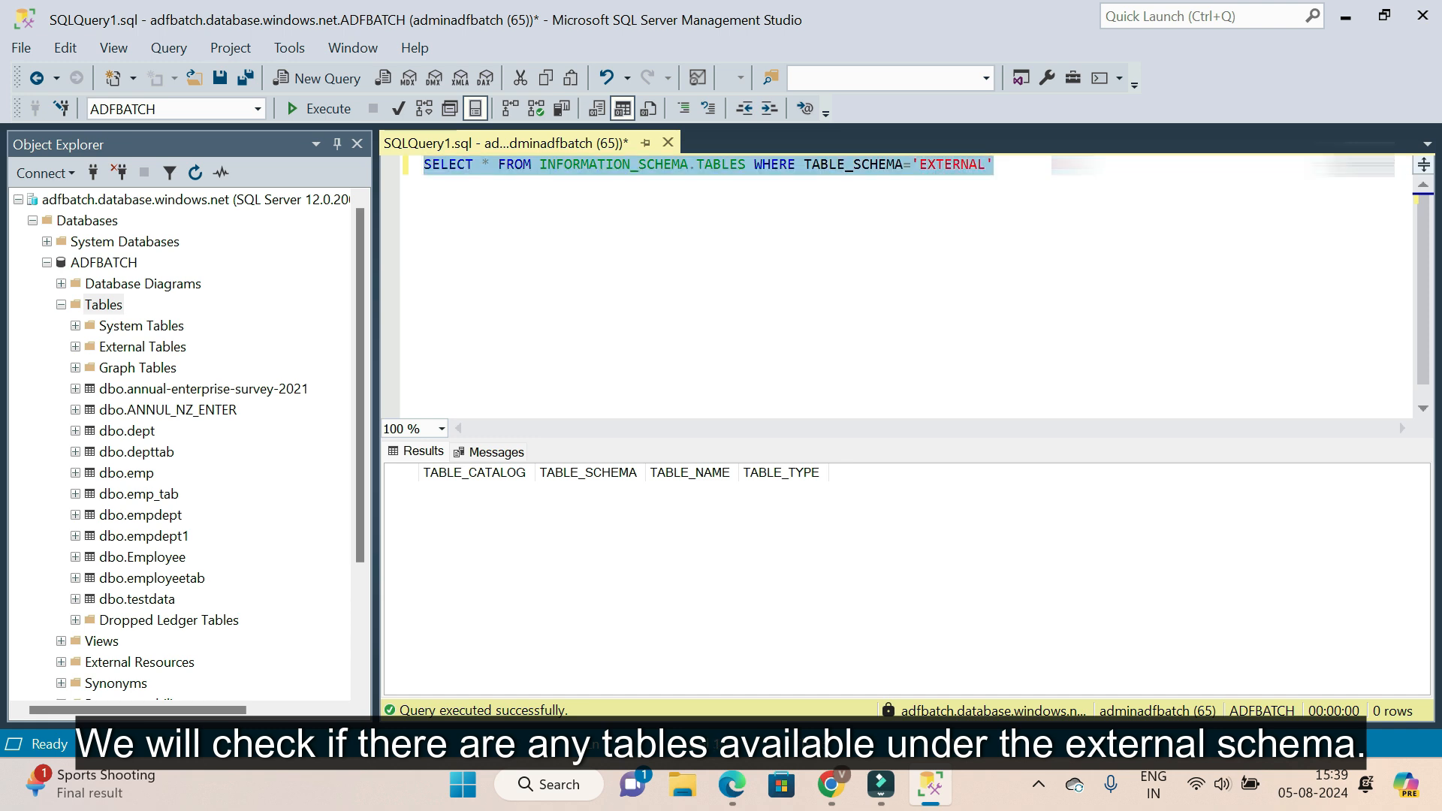
left_click(322, 108)
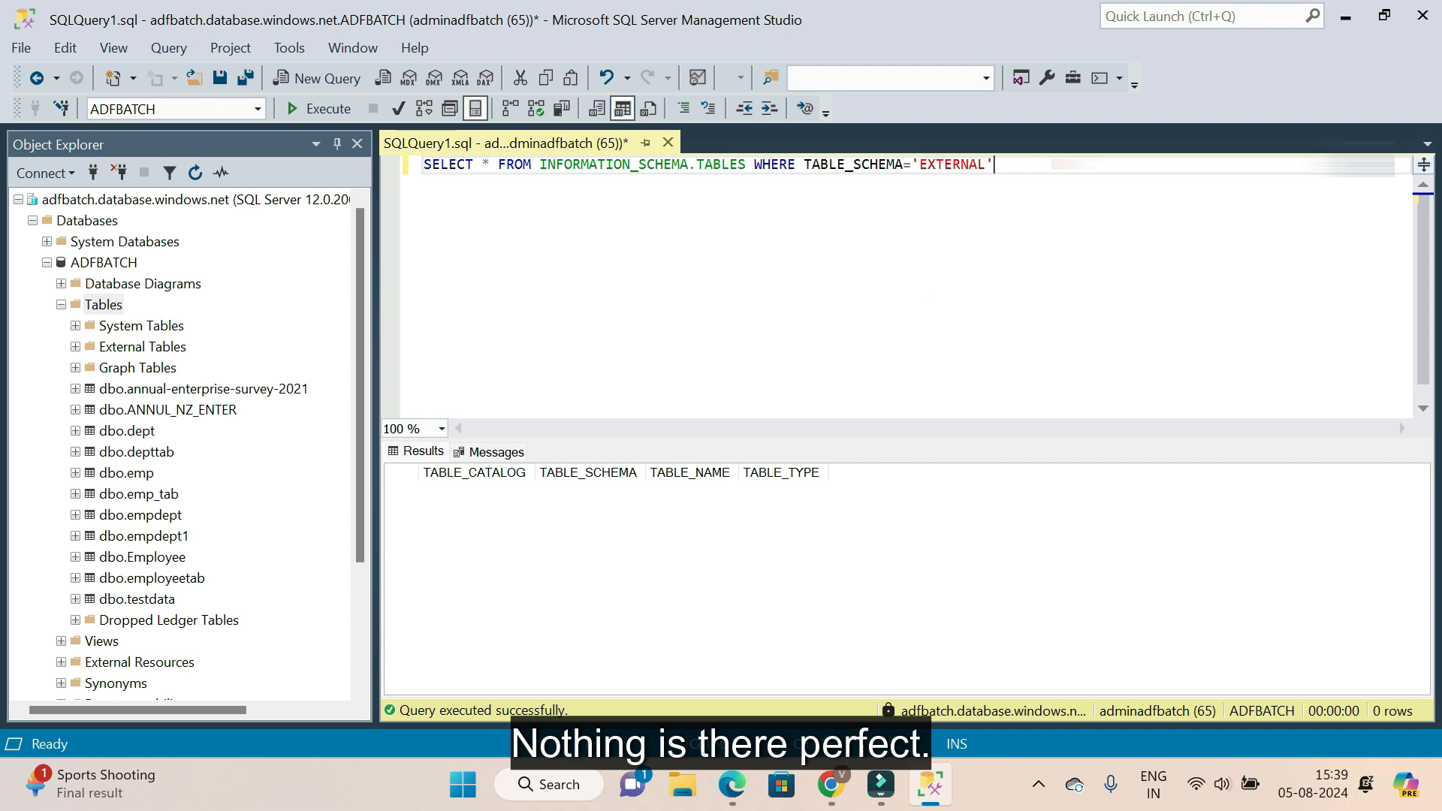
Back in Data Factory, manually enter EXTERNAL as the sink dataset's schema and DATASET as its table, and test the linked service connection
key("alt+Tab")
left_click(323, 555)
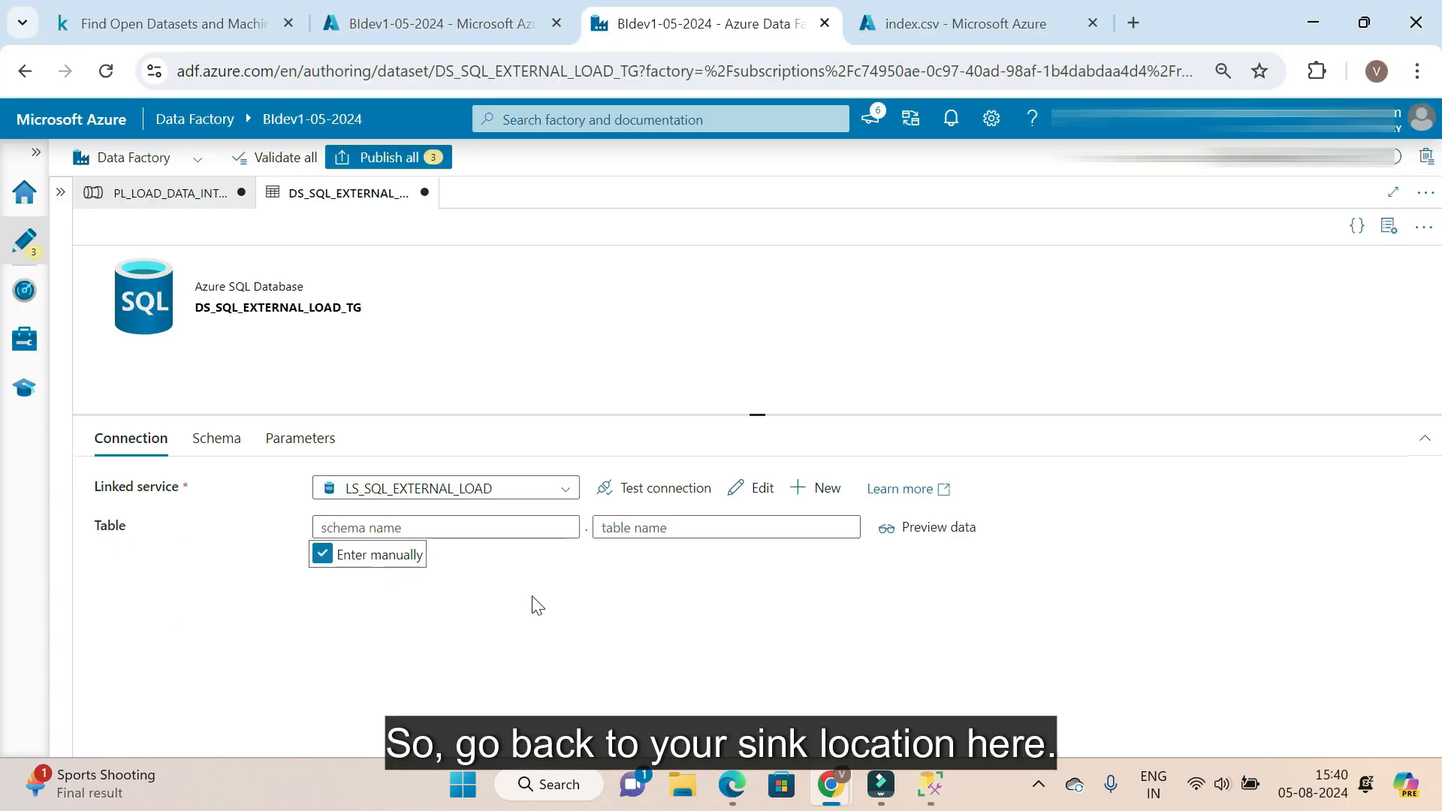
left_click(421, 526)
type("EXTERNAL")
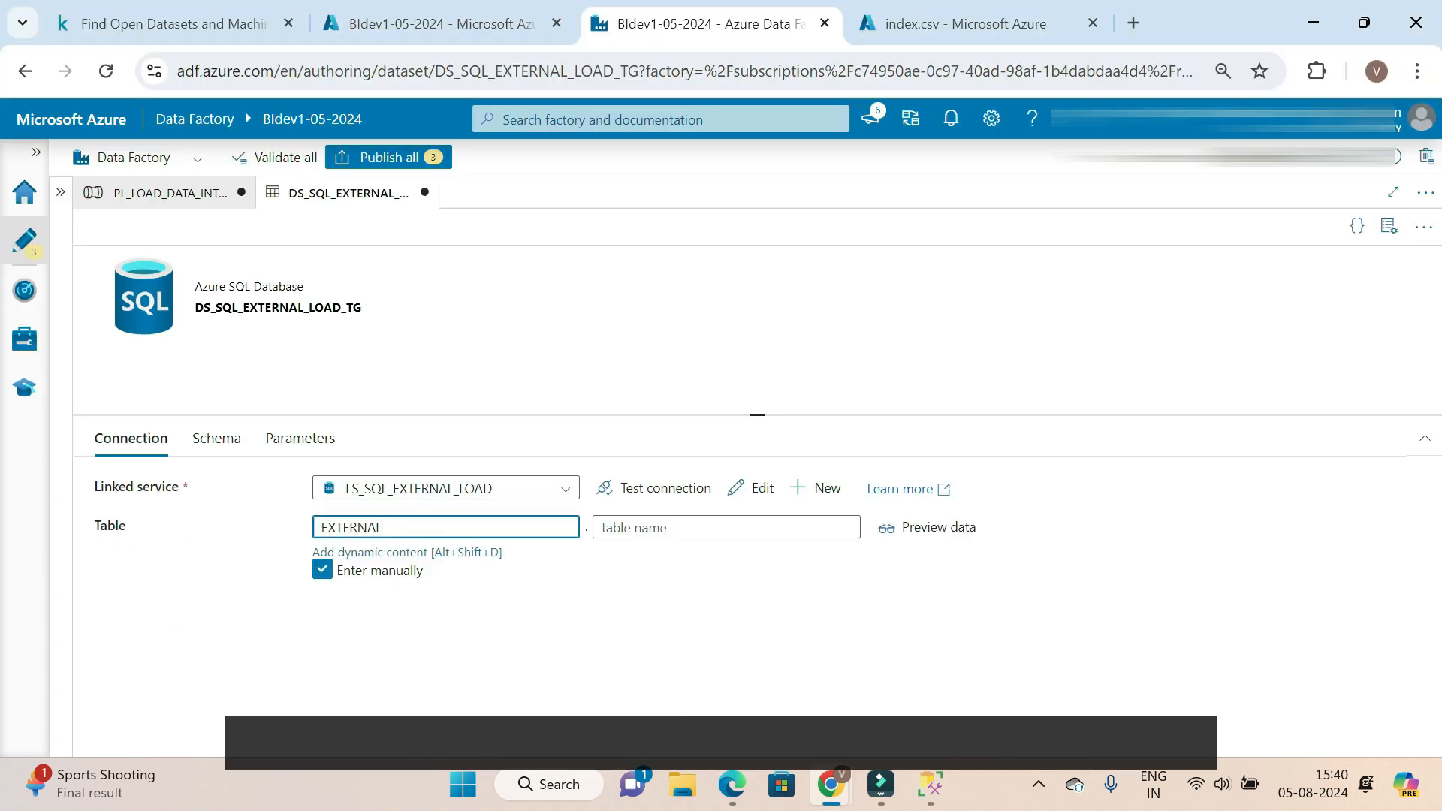
key("Tab")
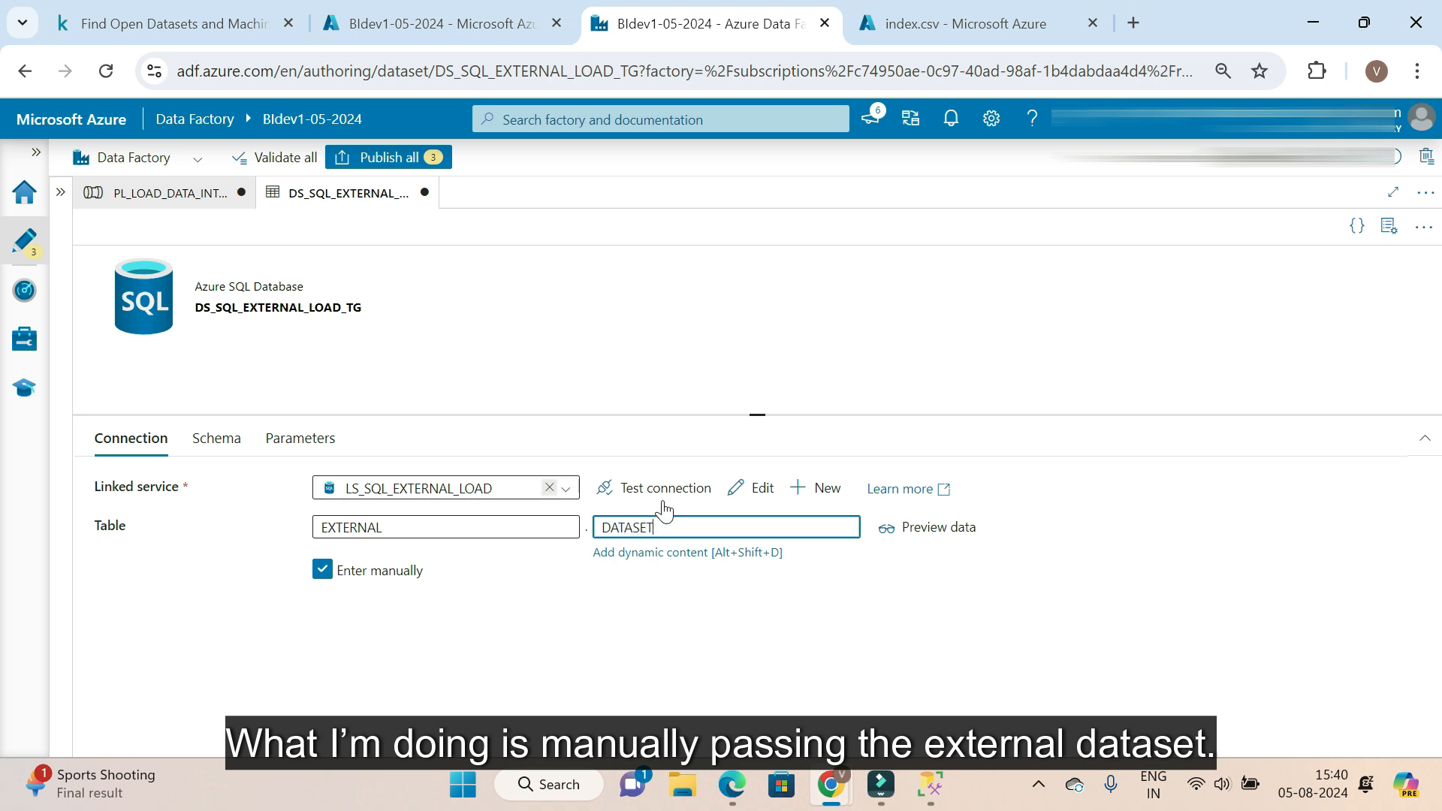
left_click(608, 612)
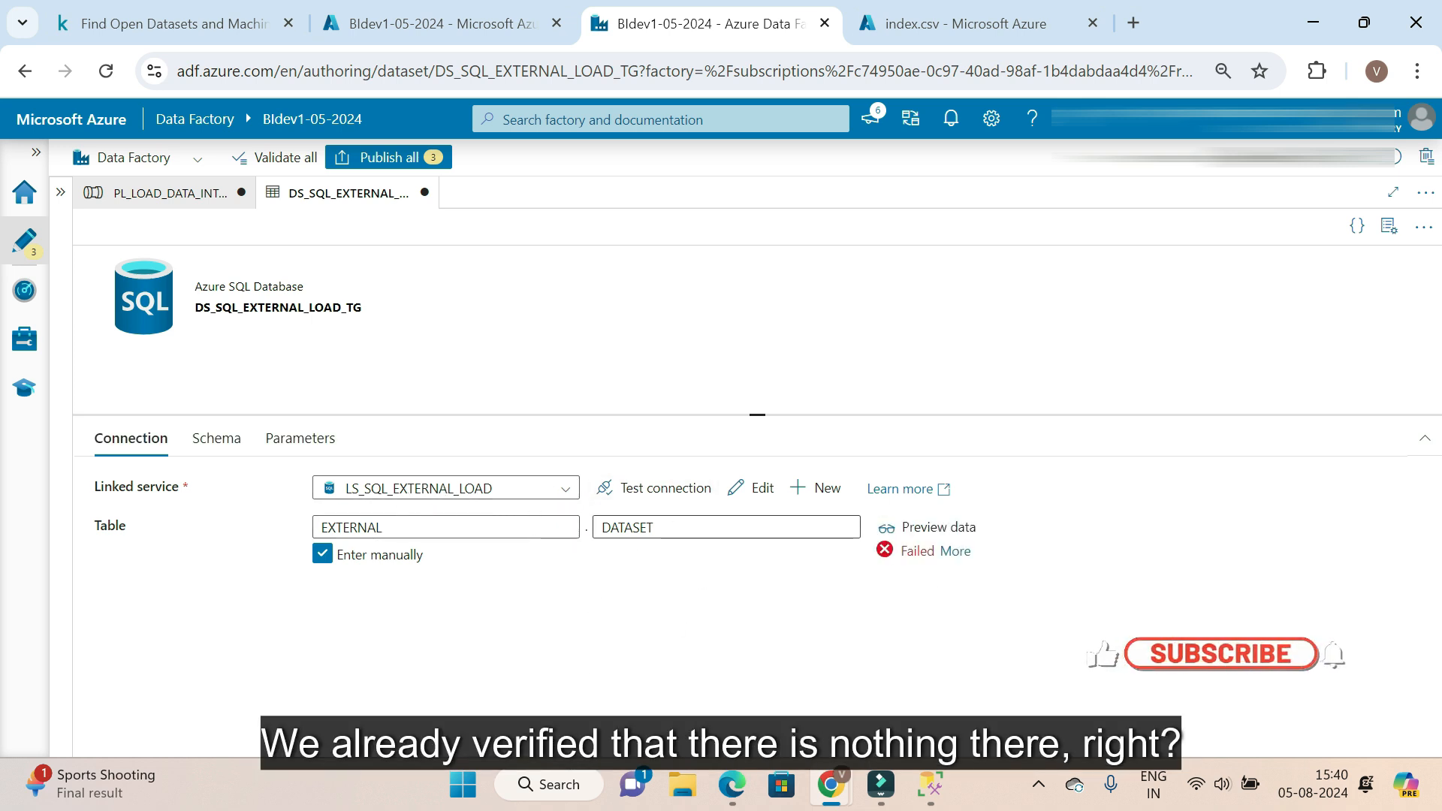
left_click(661, 488)
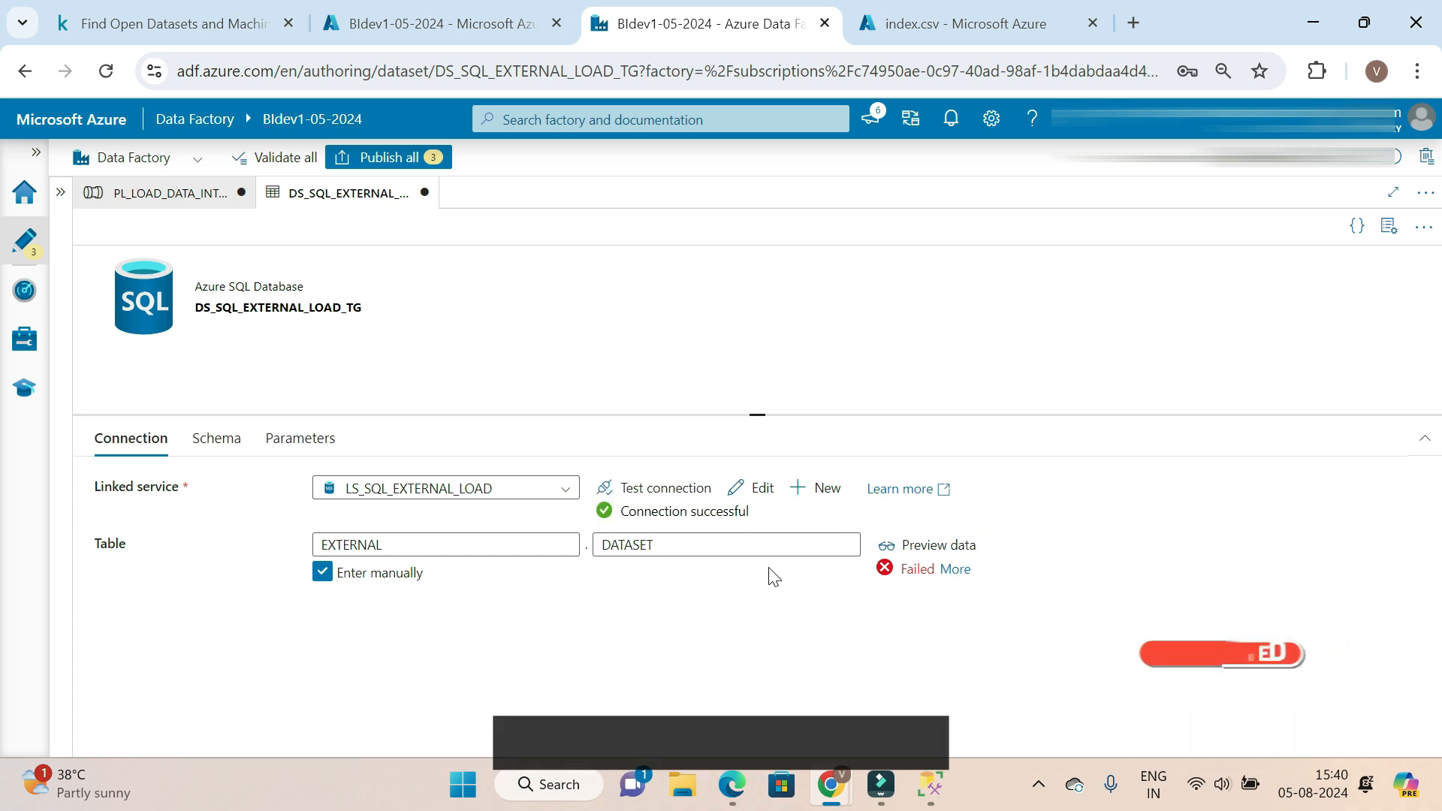
Publish all pending changes and debug the PL_LOAD_DATA_INTO_EXTERNAL_SCHEMA pipeline
left_click(387, 157)
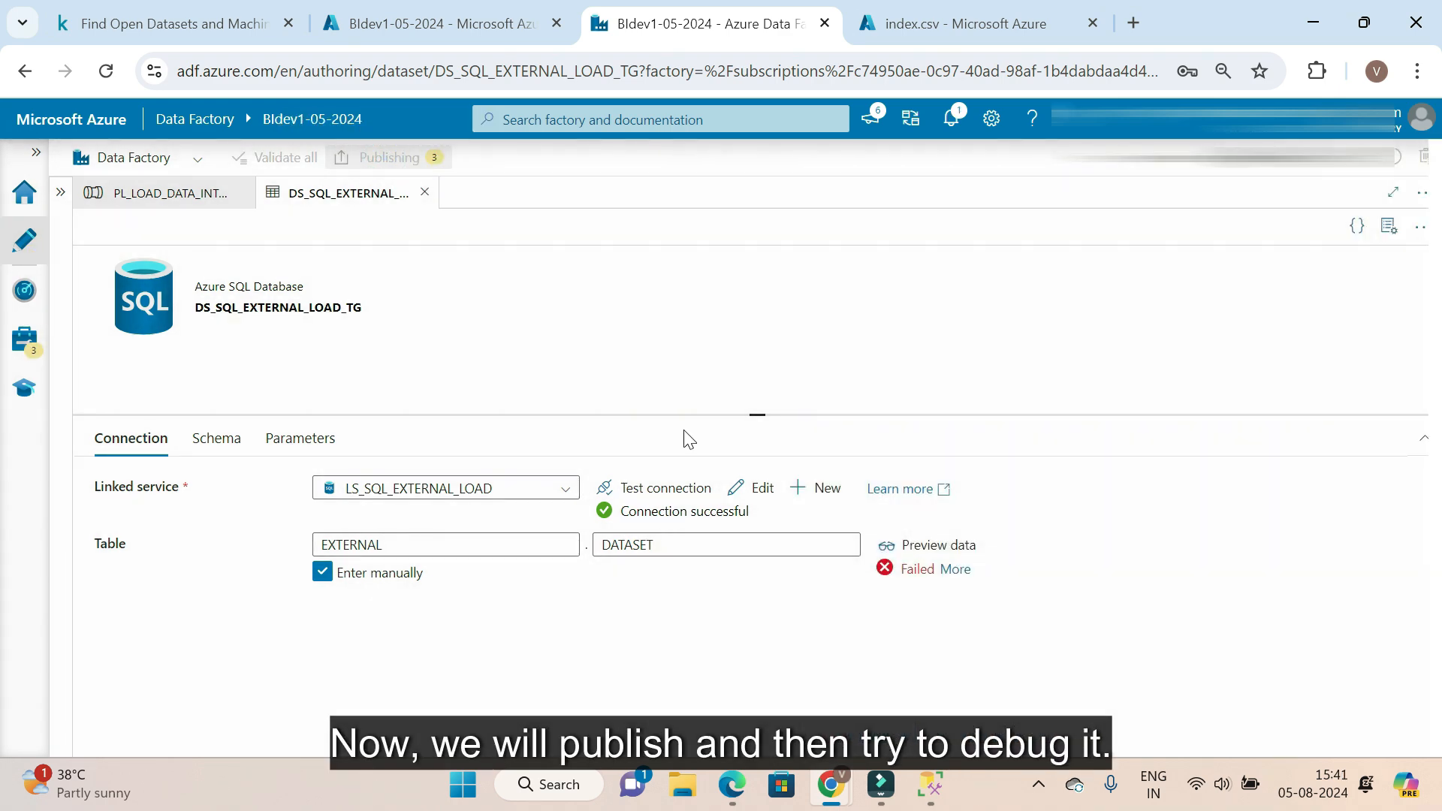
left_click(165, 193)
left_click(242, 227)
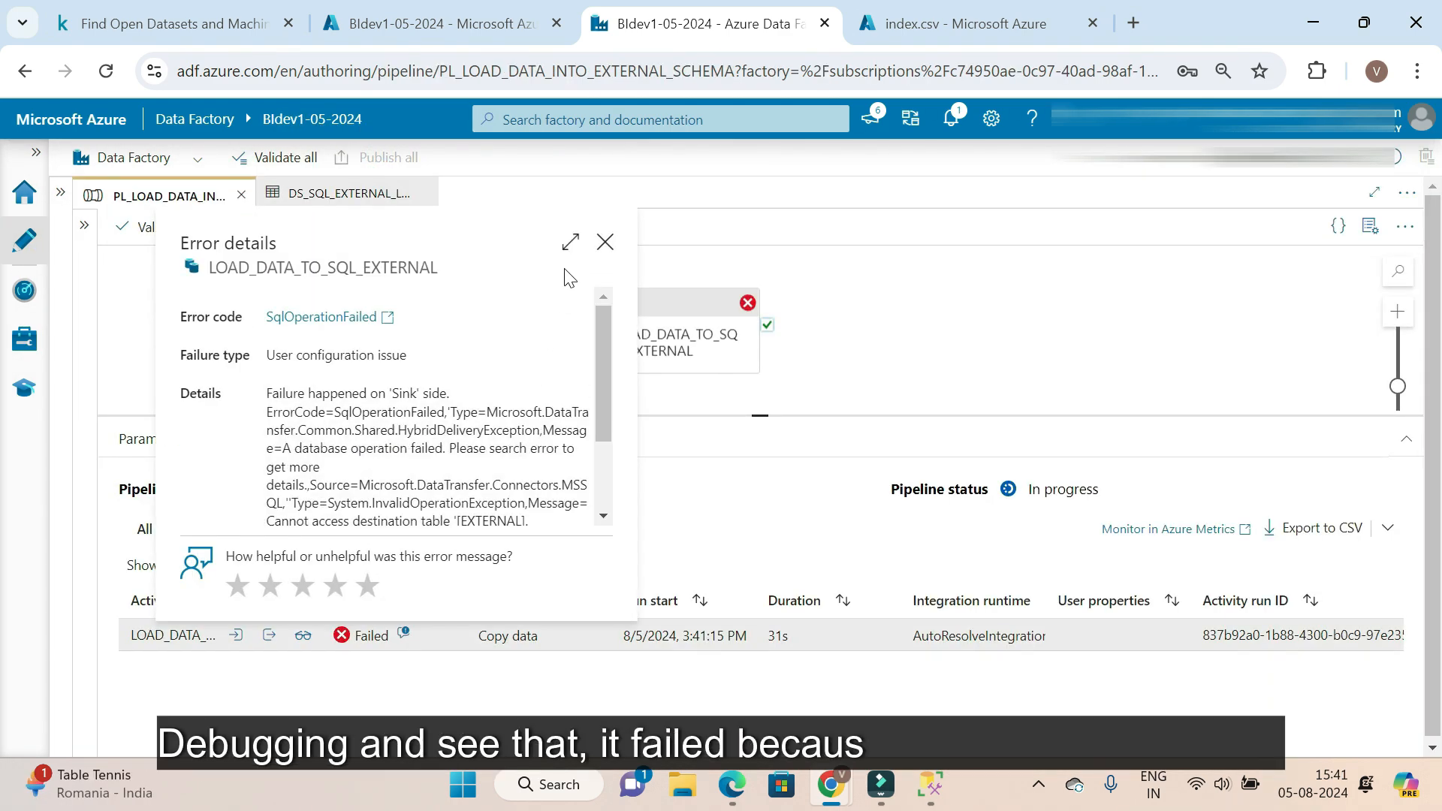
Read the full error details of the LOAD_DATA_TO_SQL_EXTERNAL activity run and close them
left_click(570, 238)
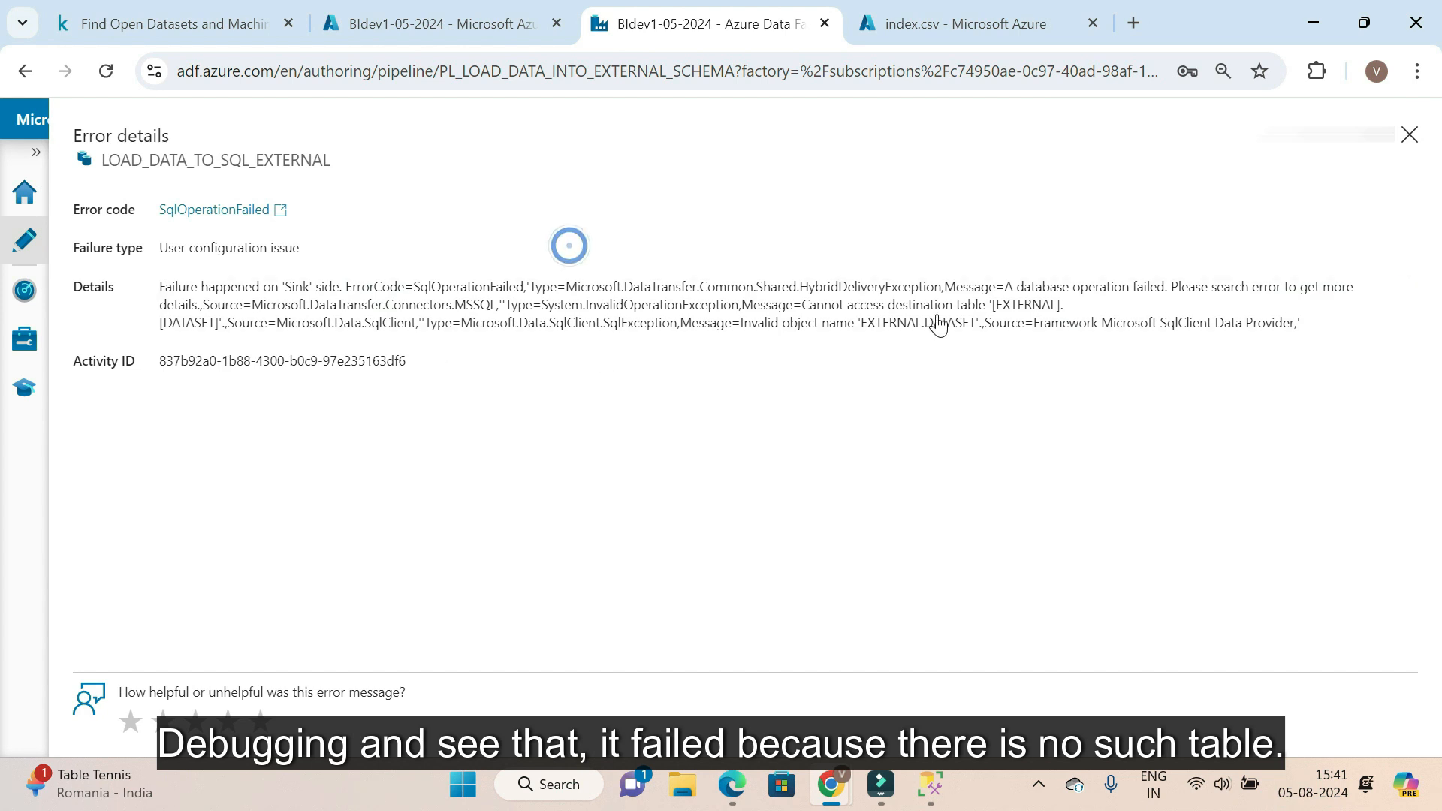
left_click(1410, 135)
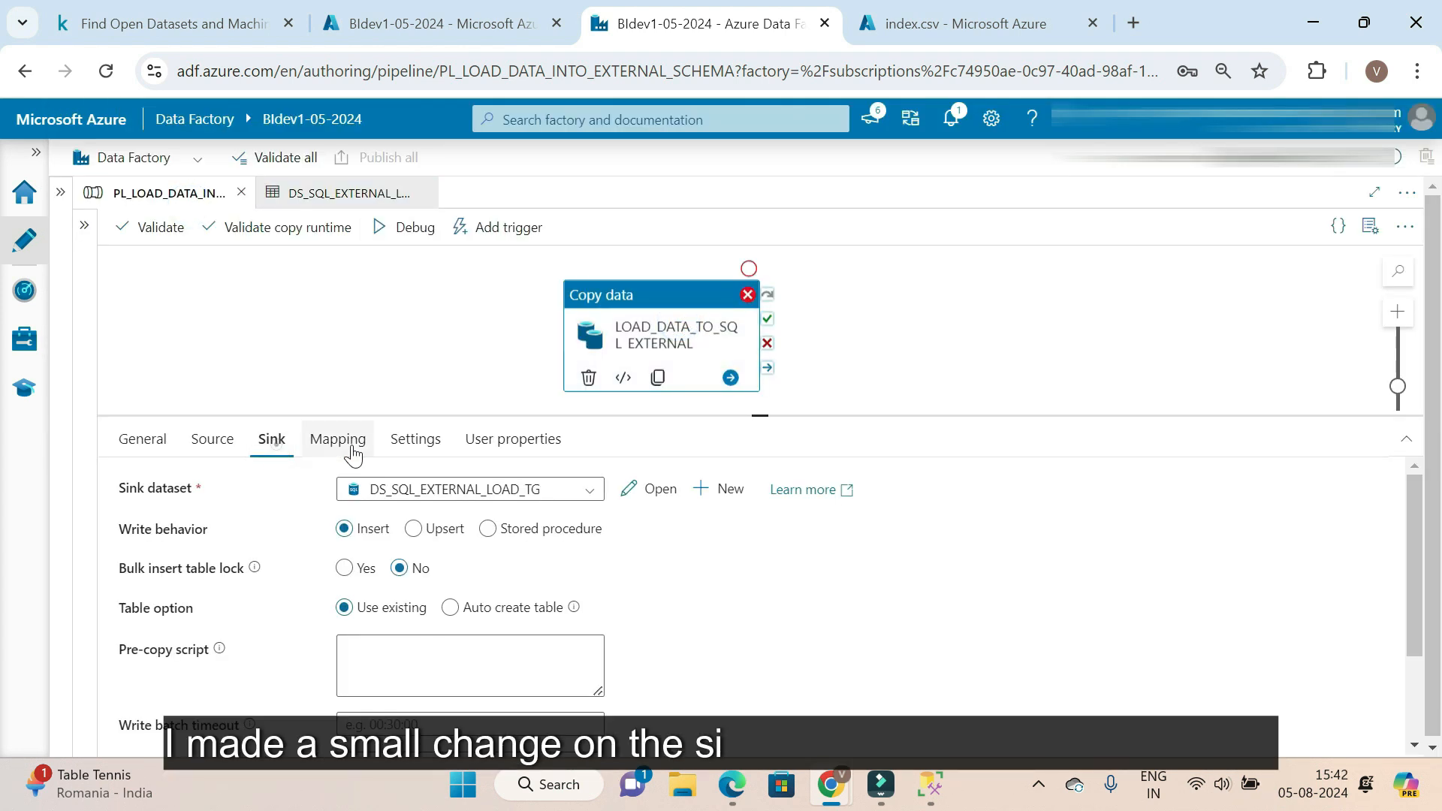
Set the sink's table option to Auto create table for the LOAD_DATA_TO_SQL_EXTERNAL copy activity
scroll(624, 521, "down", 2)
left_click(450, 495)
scroll(691, 567, "up", 2)
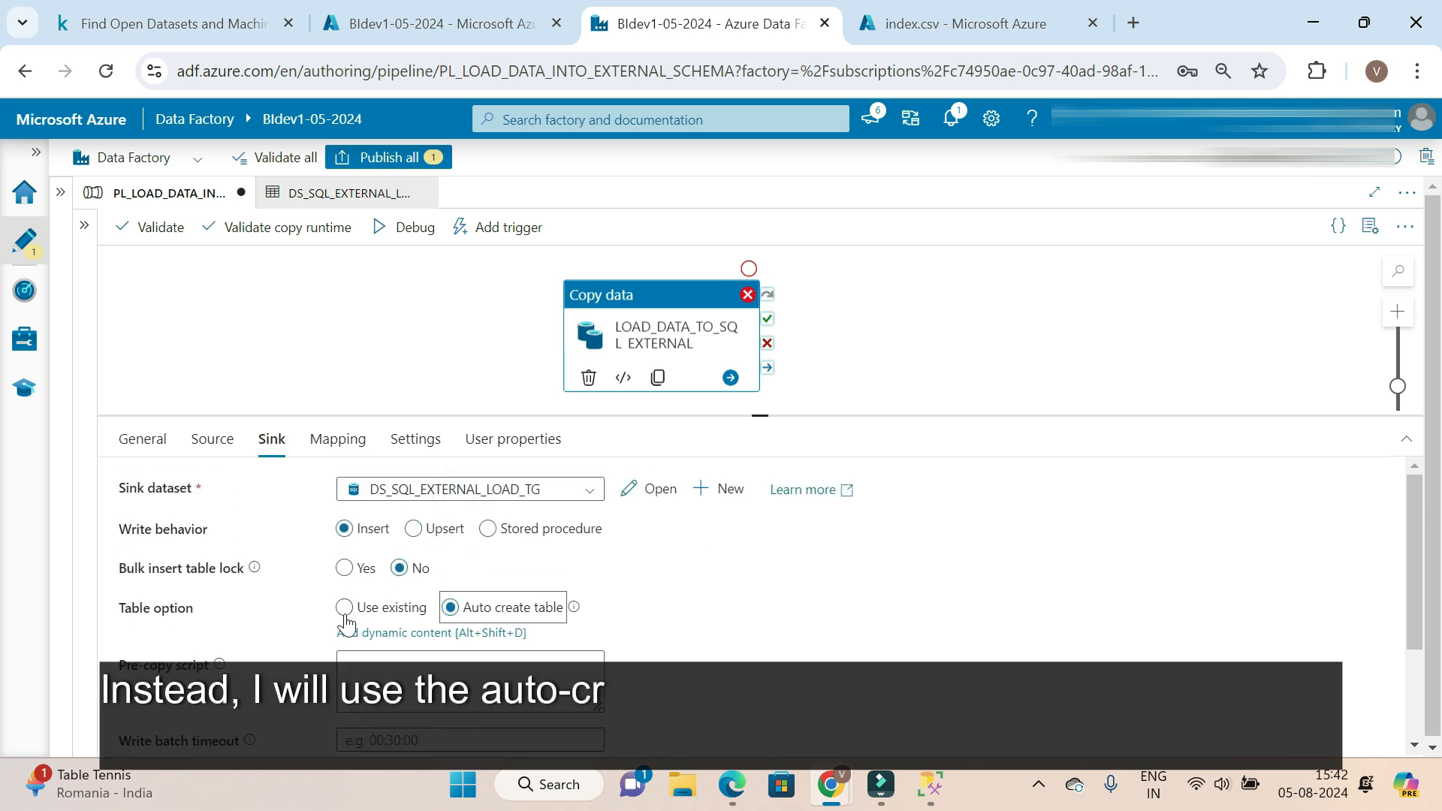
Publish the changed sink setting and start another debug run of the pipeline
left_click(389, 157)
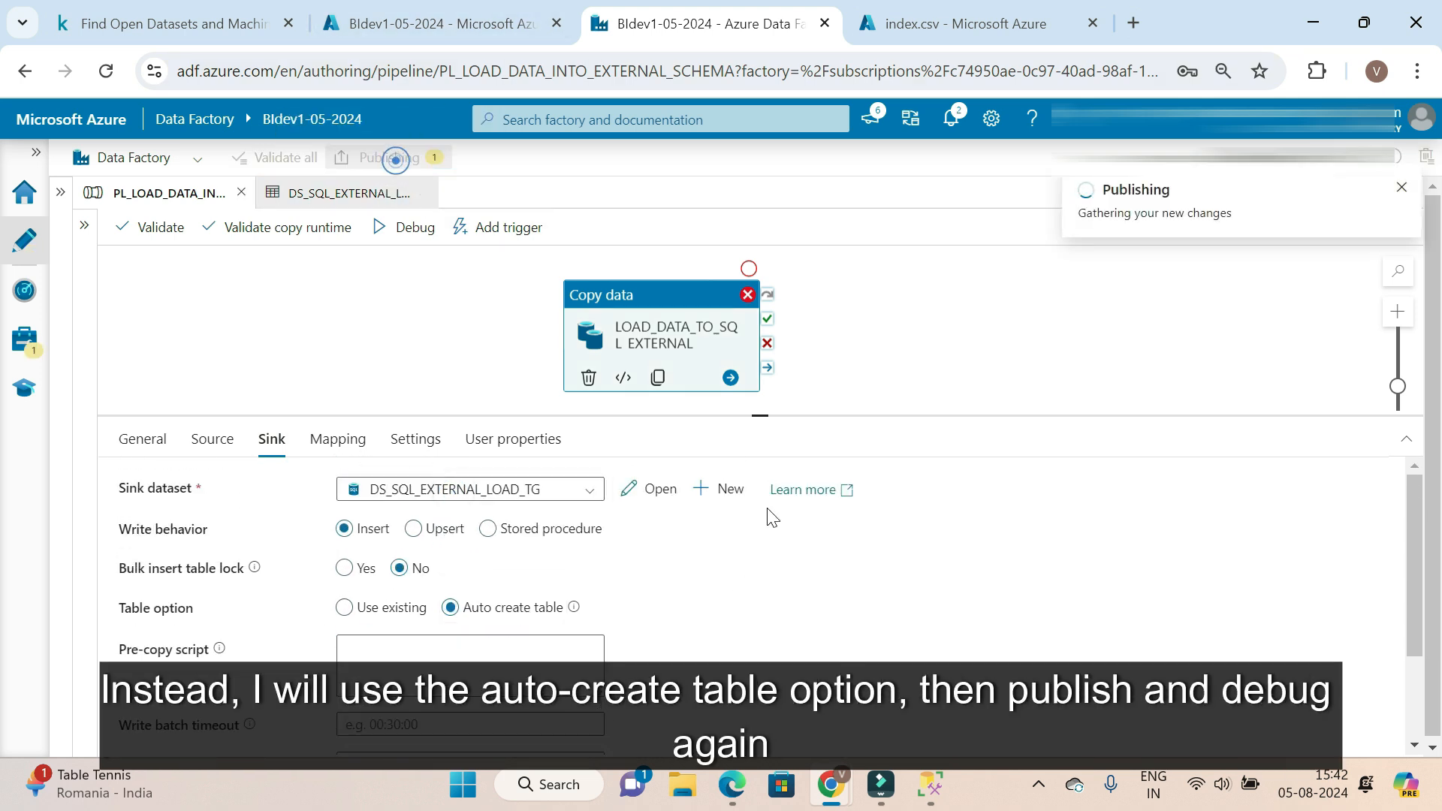
left_click(387, 228)
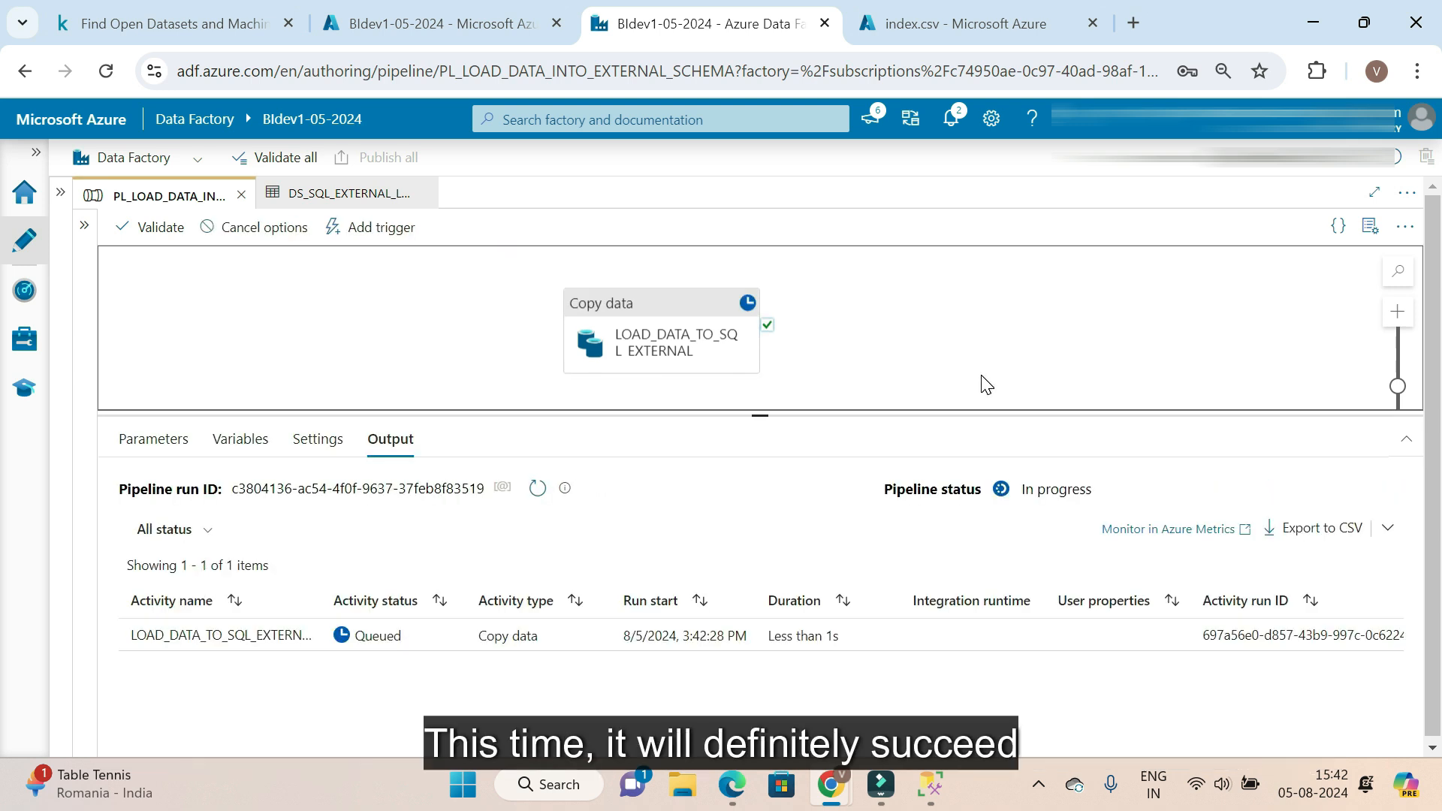
Switch to SQL Server Management Studio and complete the second query as SELECT * FROM EXTERNAL.DATASET
key("alt+Tab")
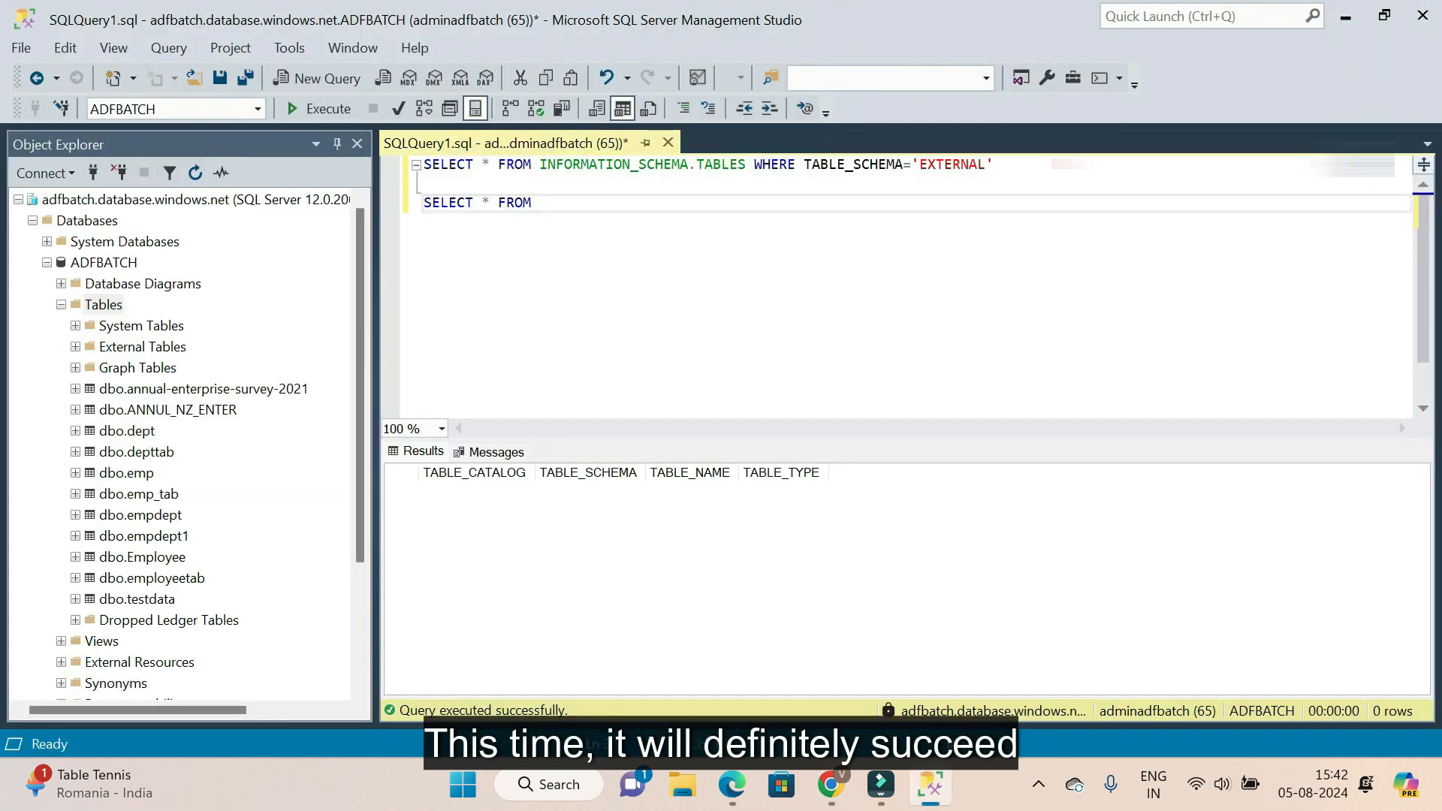
type("EXTERN")
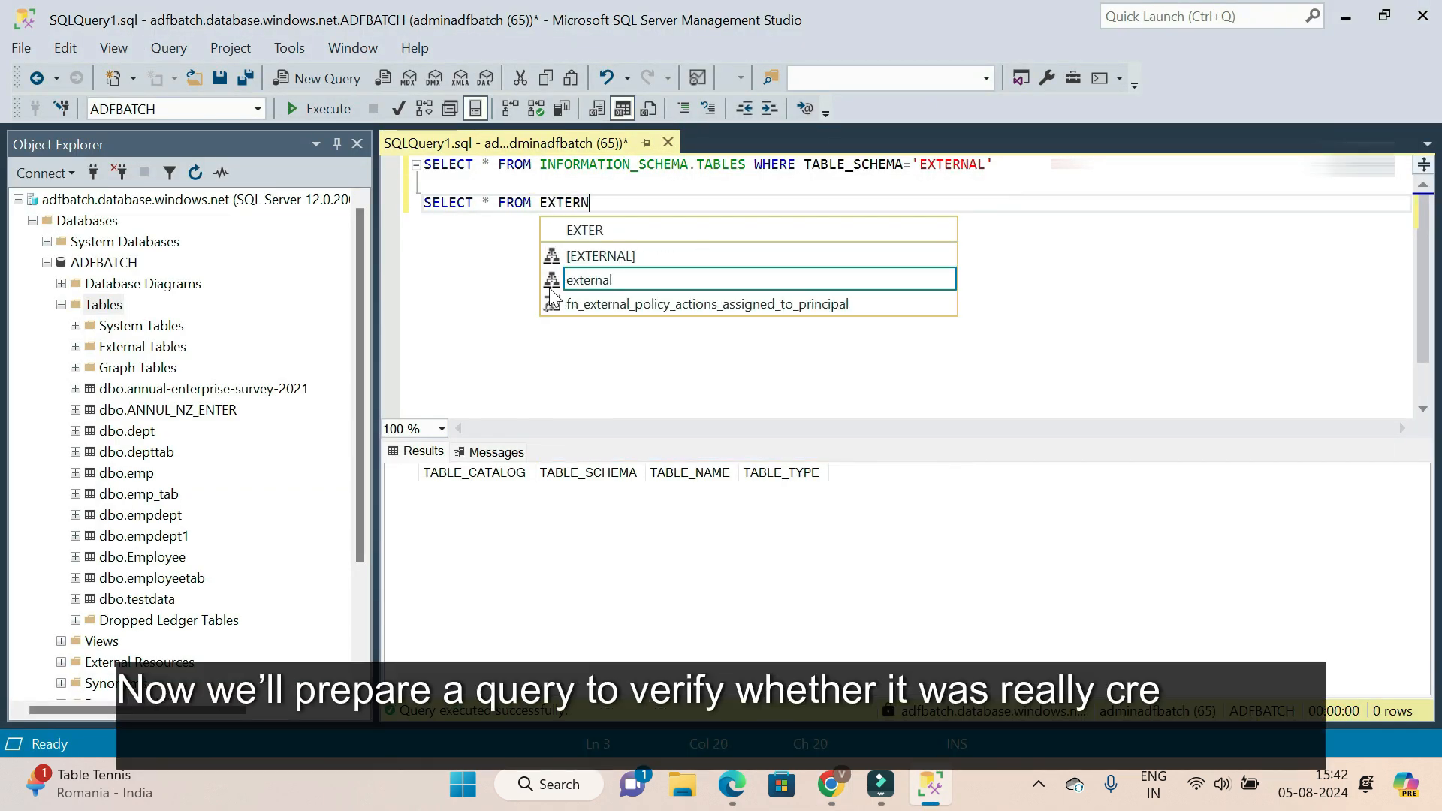
type("AL.")
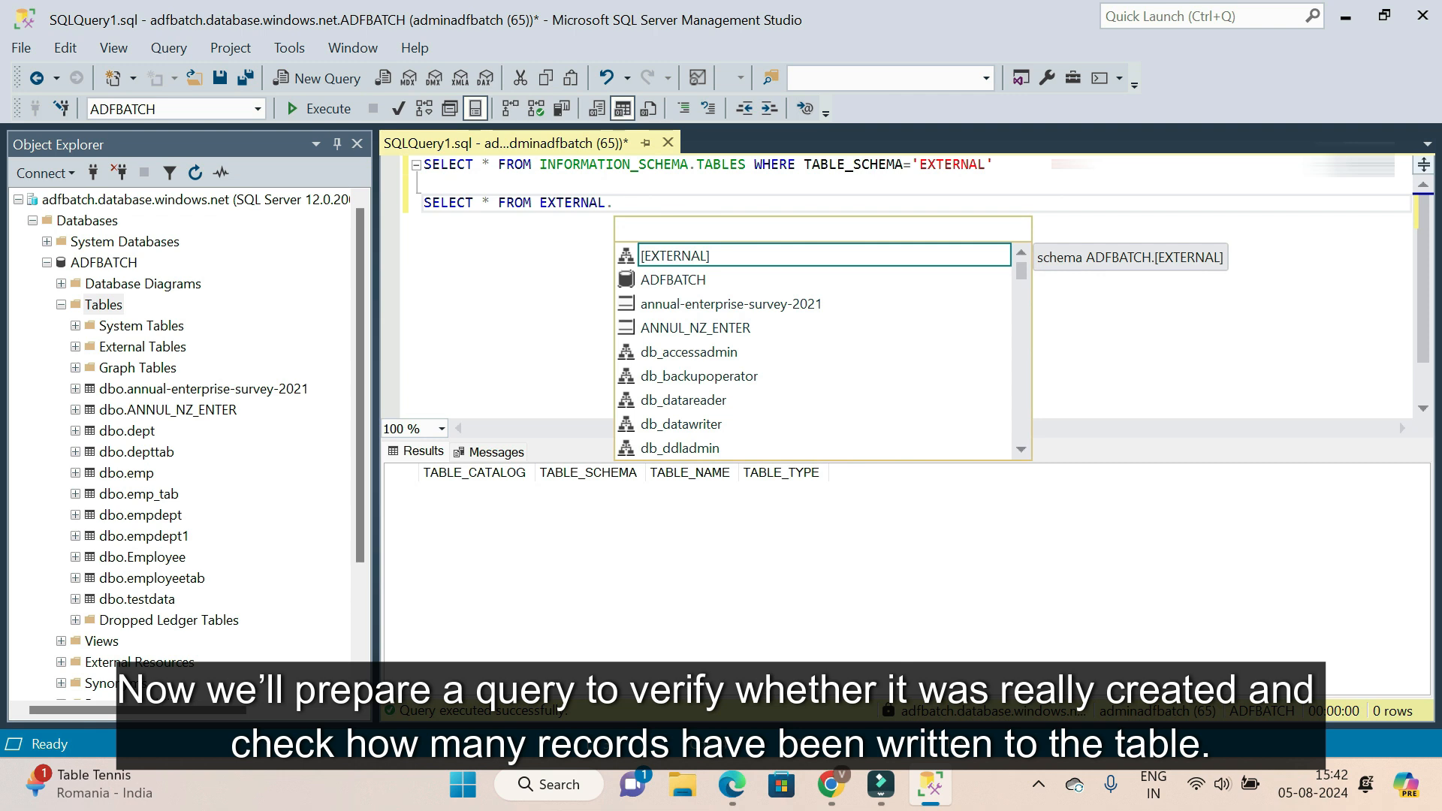
type("DATASET")
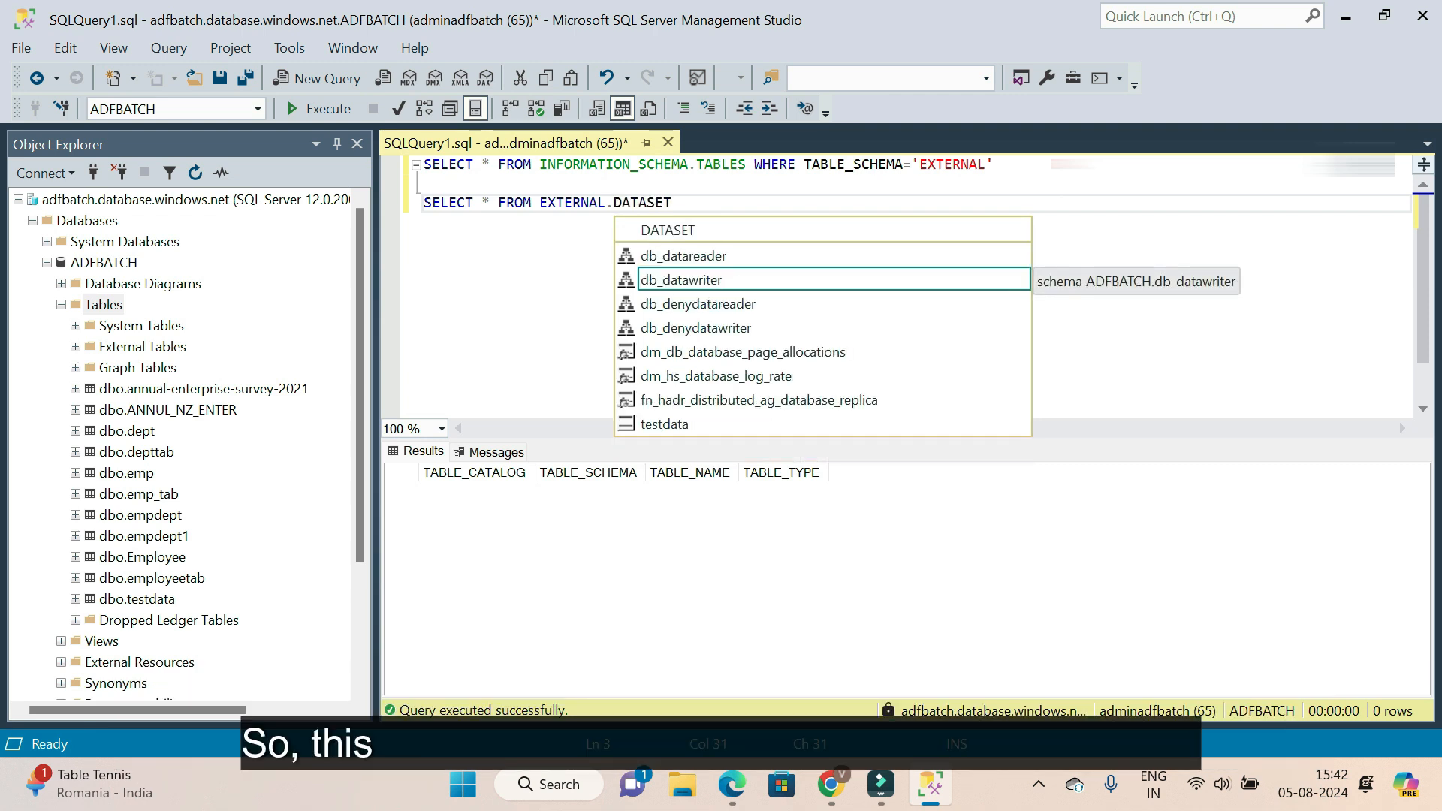
left_click(525, 315)
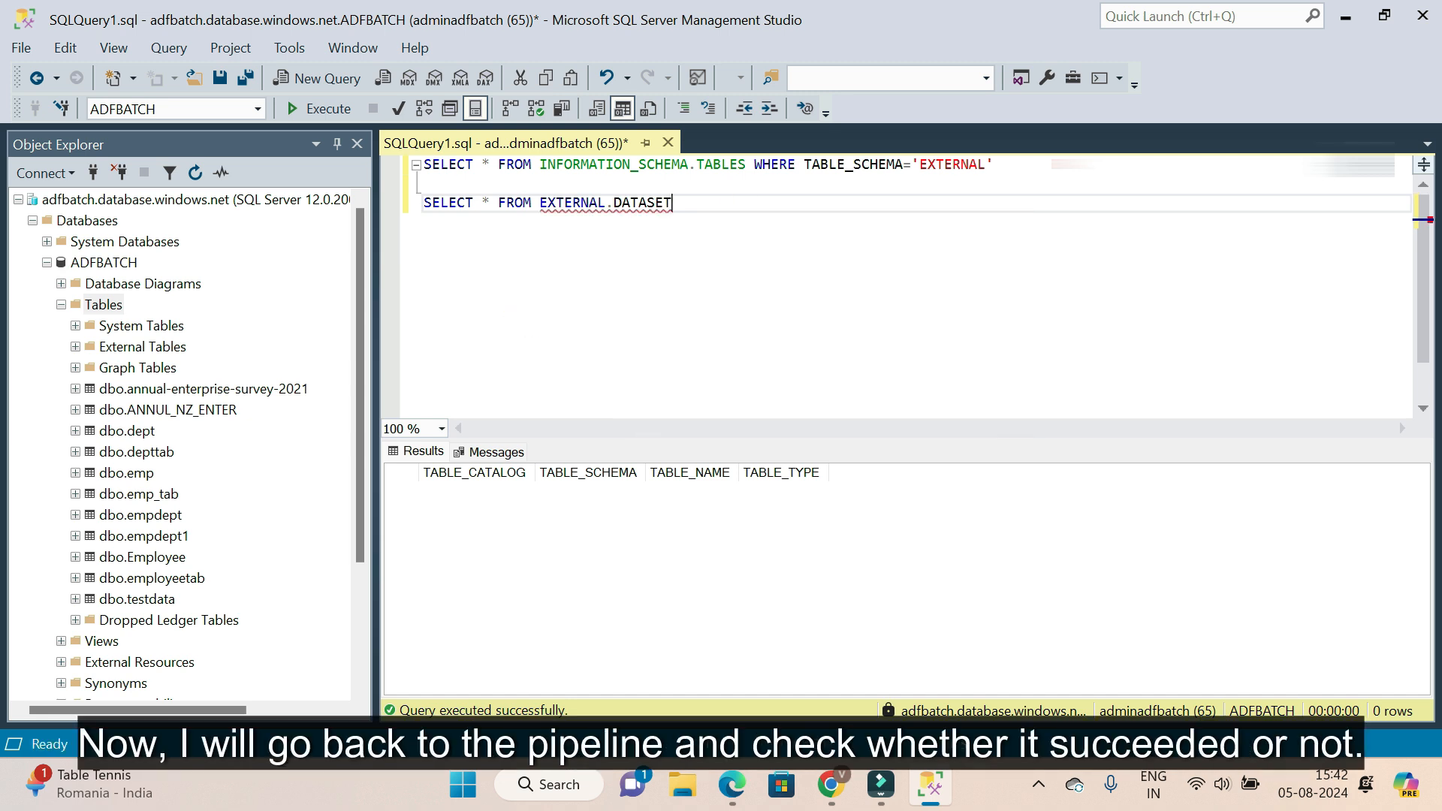
Check the debug run's status in Data Factory, then refresh the ADFBATCH Tables folder in Management Studio and select external.DATASET
left_click(94, 310)
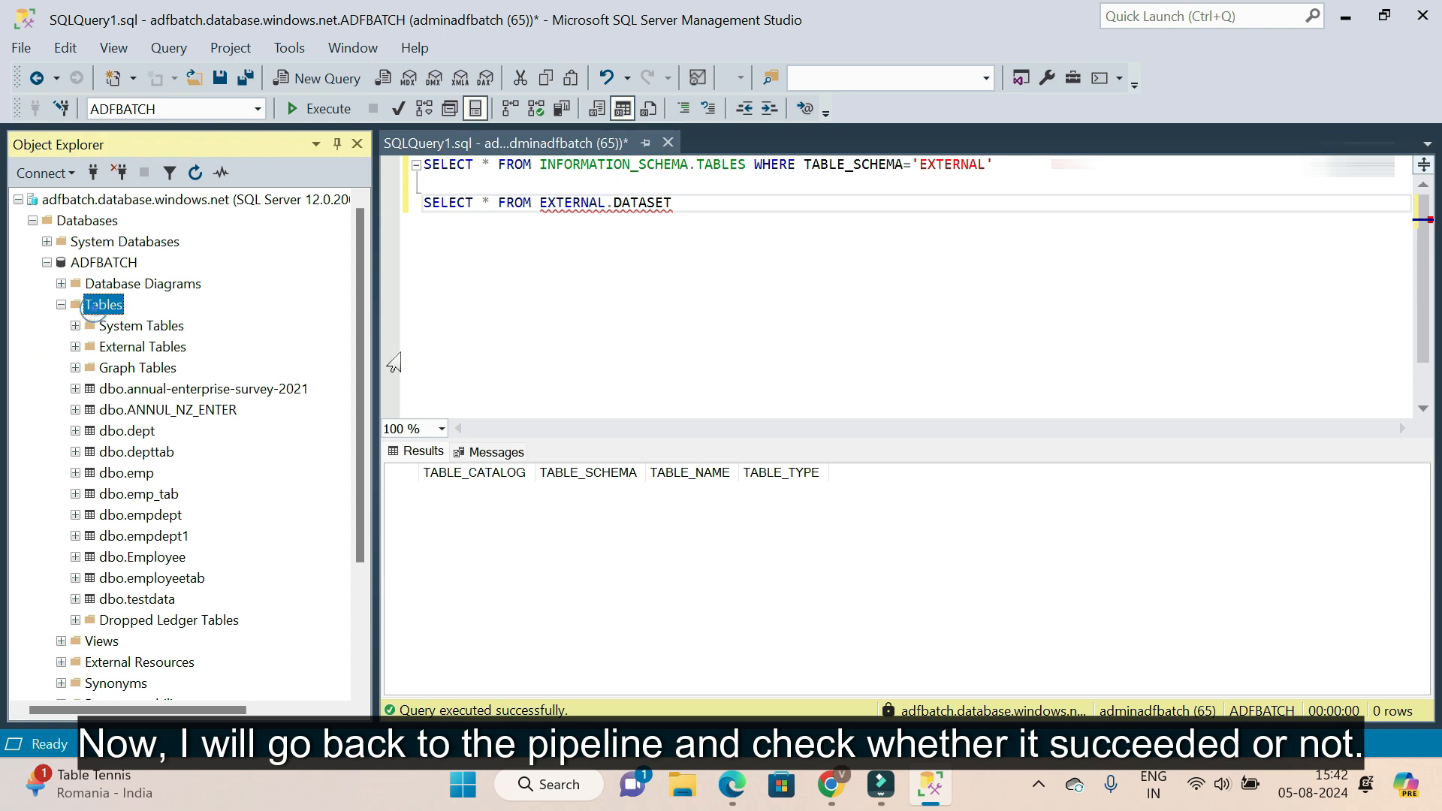
left_click(832, 785)
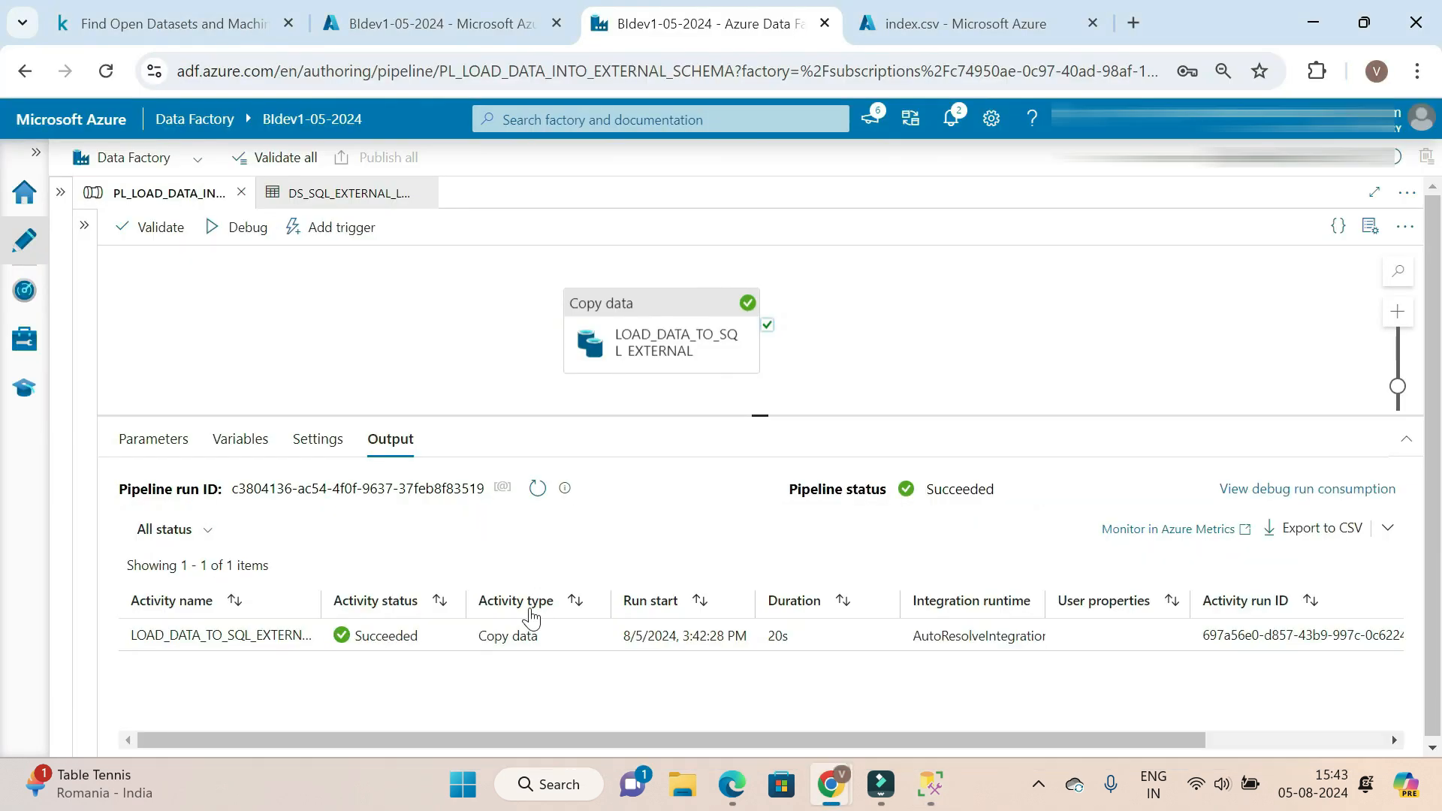
key("alt+Tab")
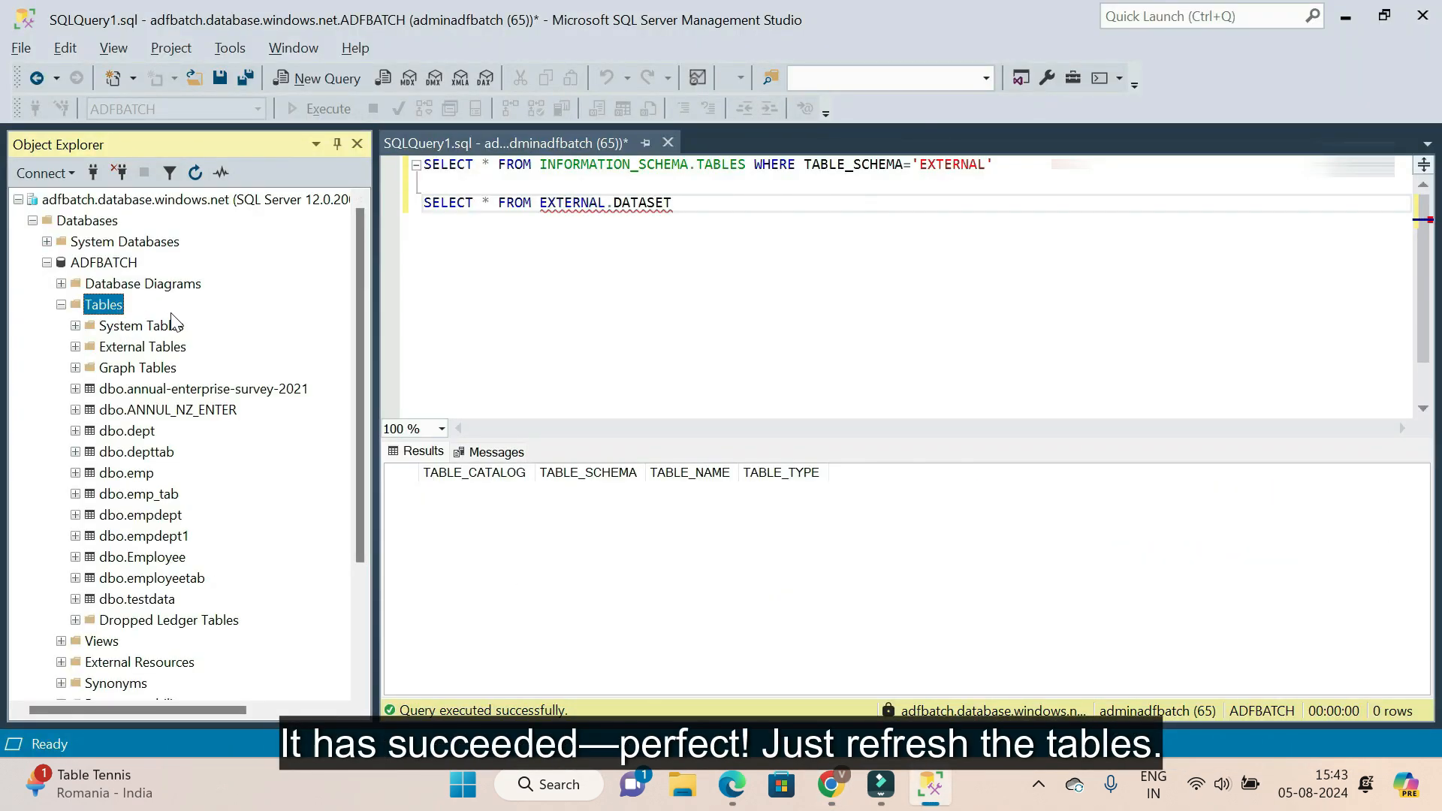
left_click(195, 174)
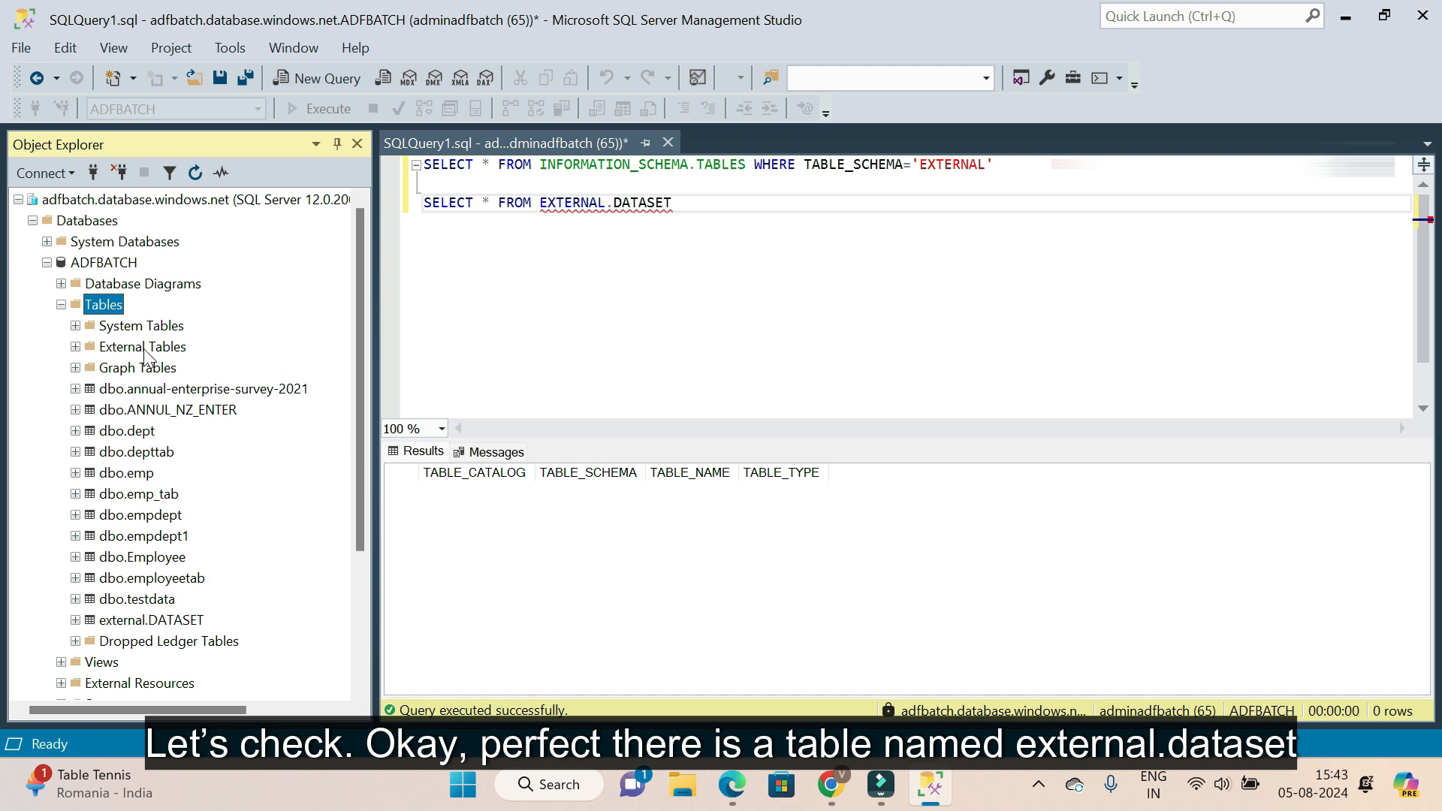
left_click(174, 623)
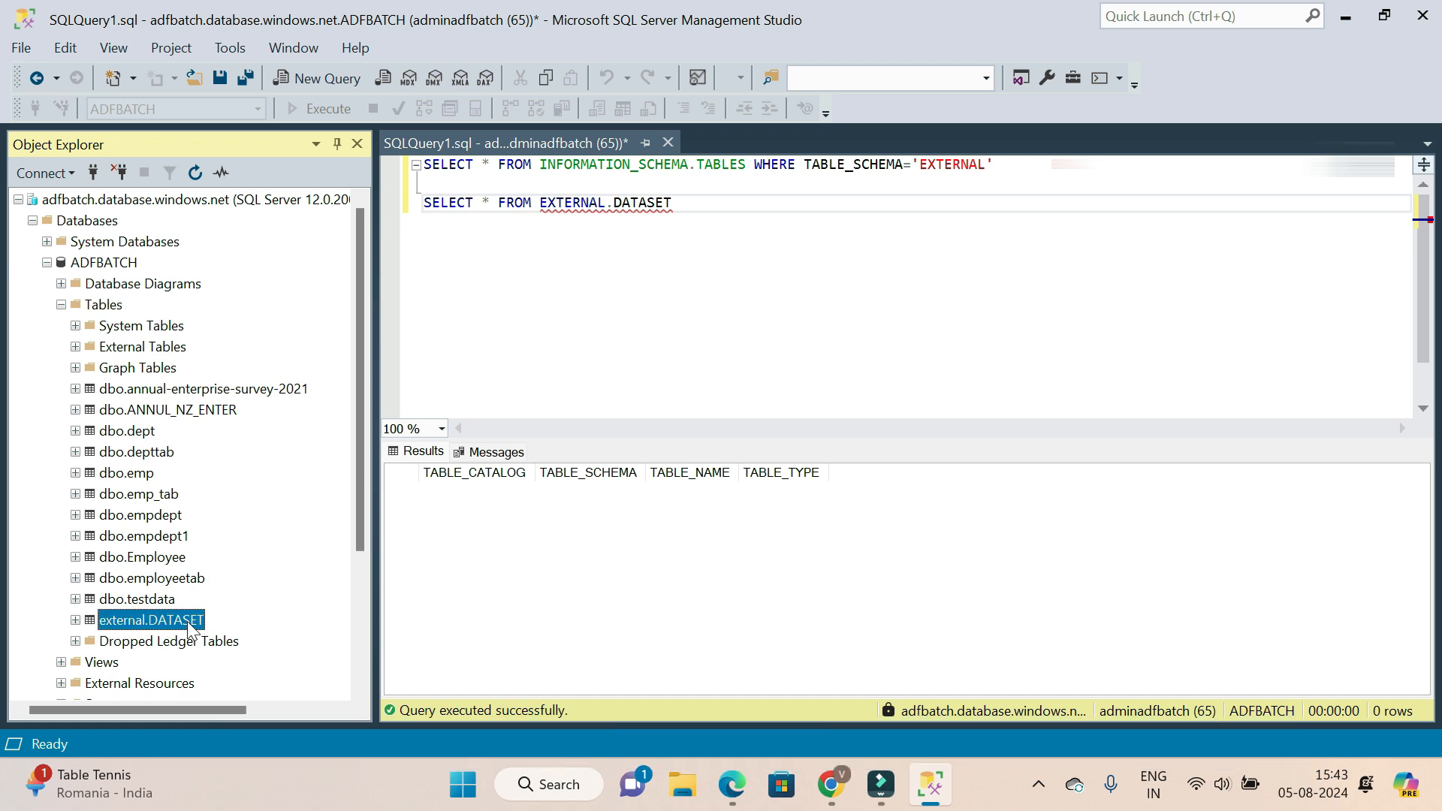
Try to run only the SELECT * FROM EXTERNAL.DATASET statement
left_click(646, 257)
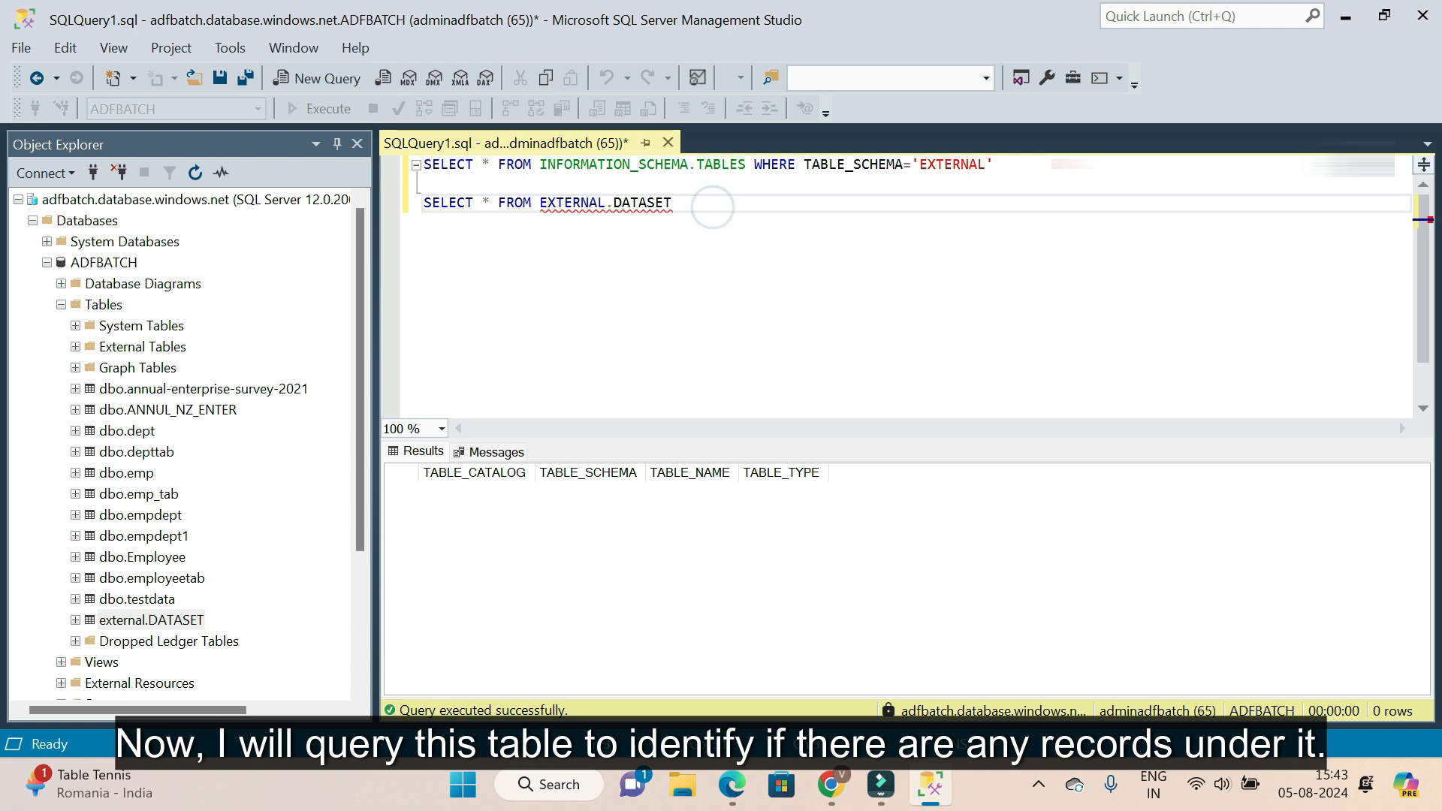
left_click_drag(676, 202, 422, 203)
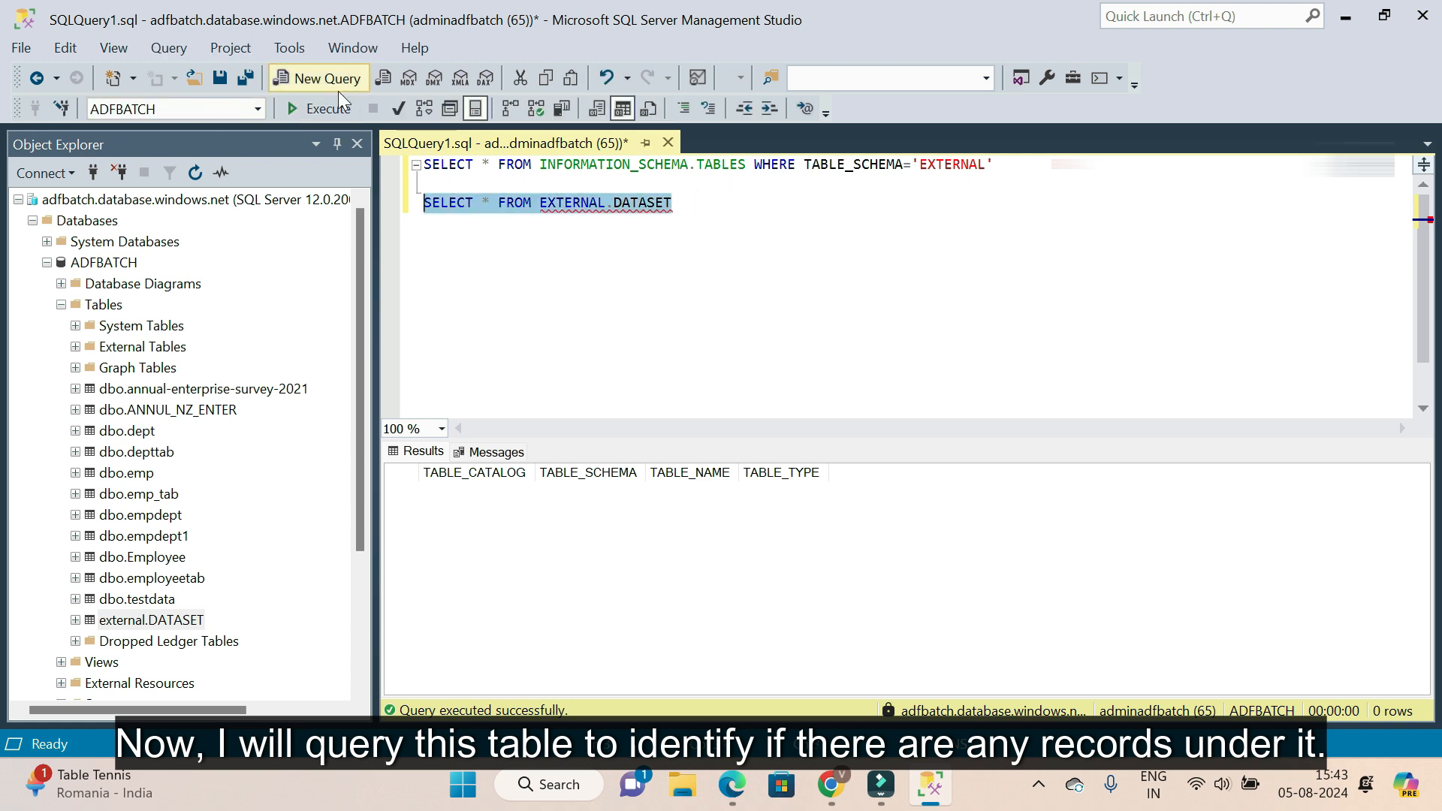
left_click(319, 108)
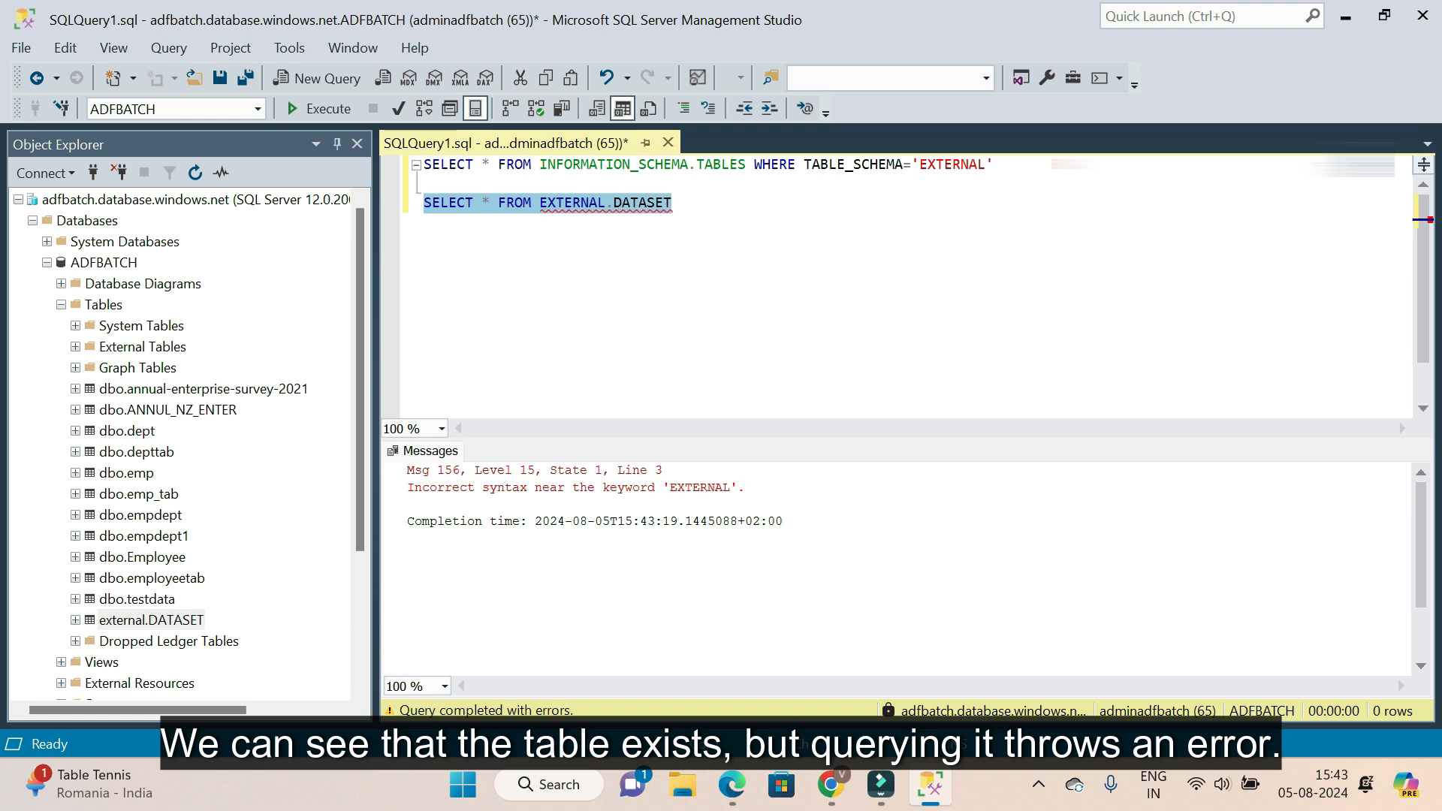
Enclose the schema name in square brackets so the statement reads SELECT * FROM [EXTERNAL].DATASET, and select that statement
mouse_move(596, 207)
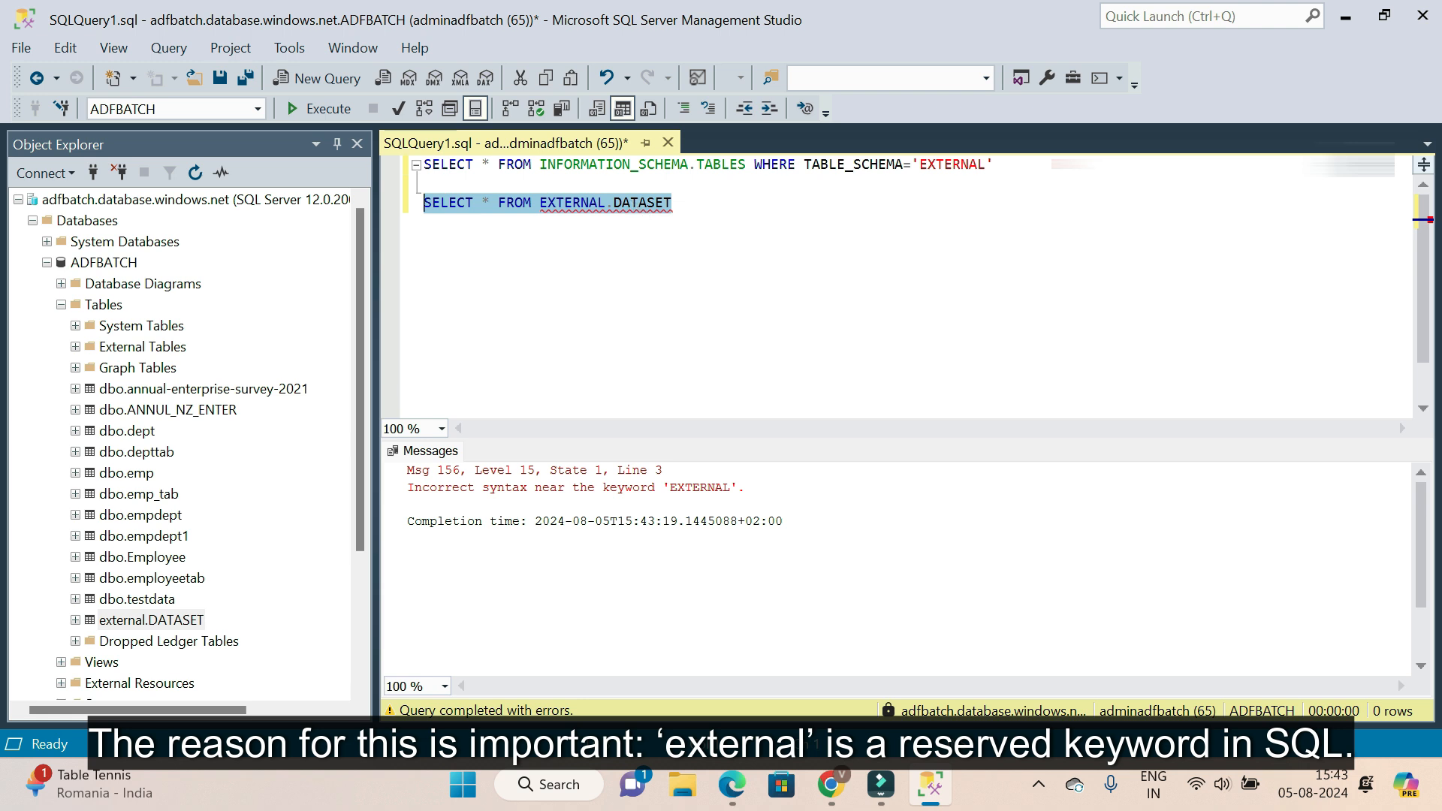
left_click(641, 272)
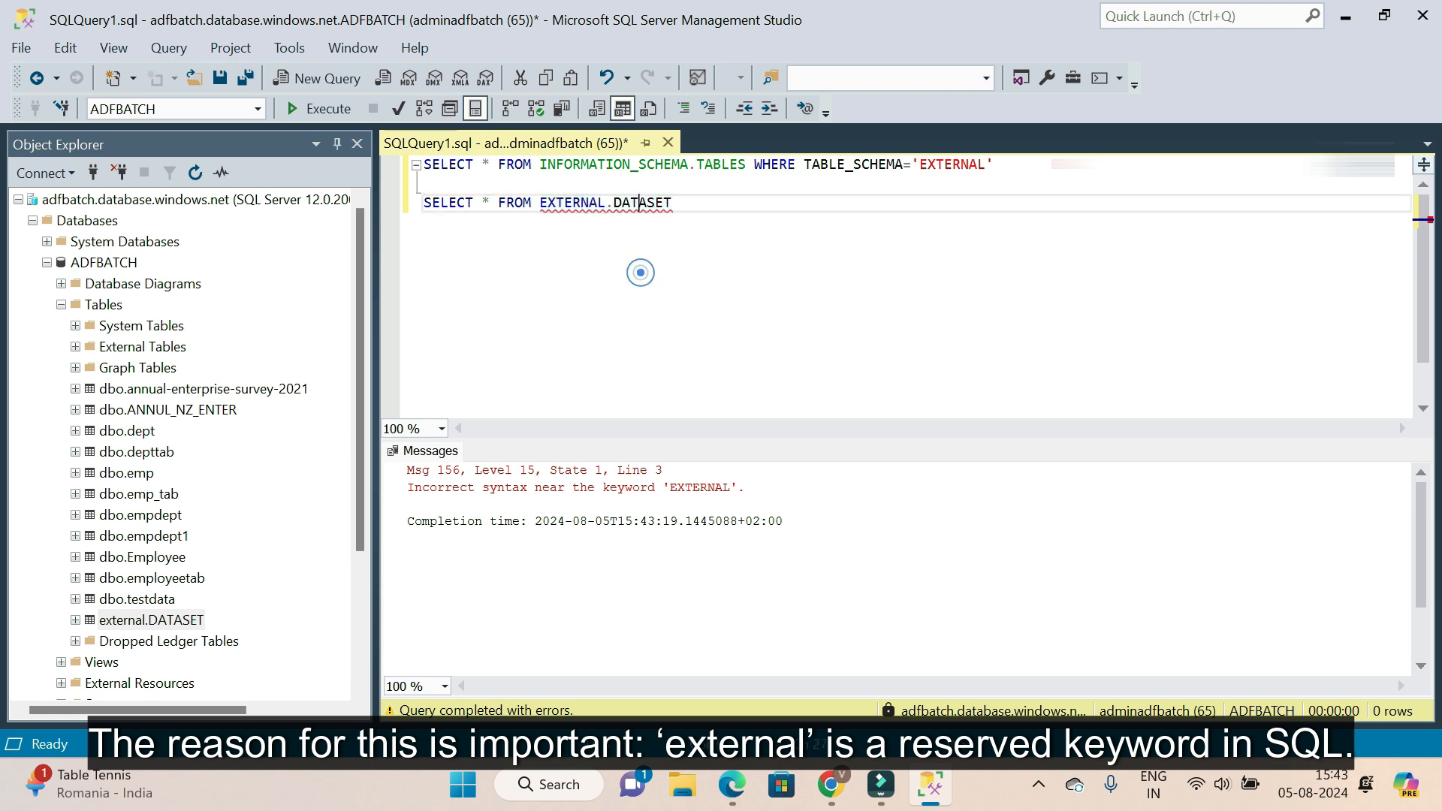
left_click(539, 199)
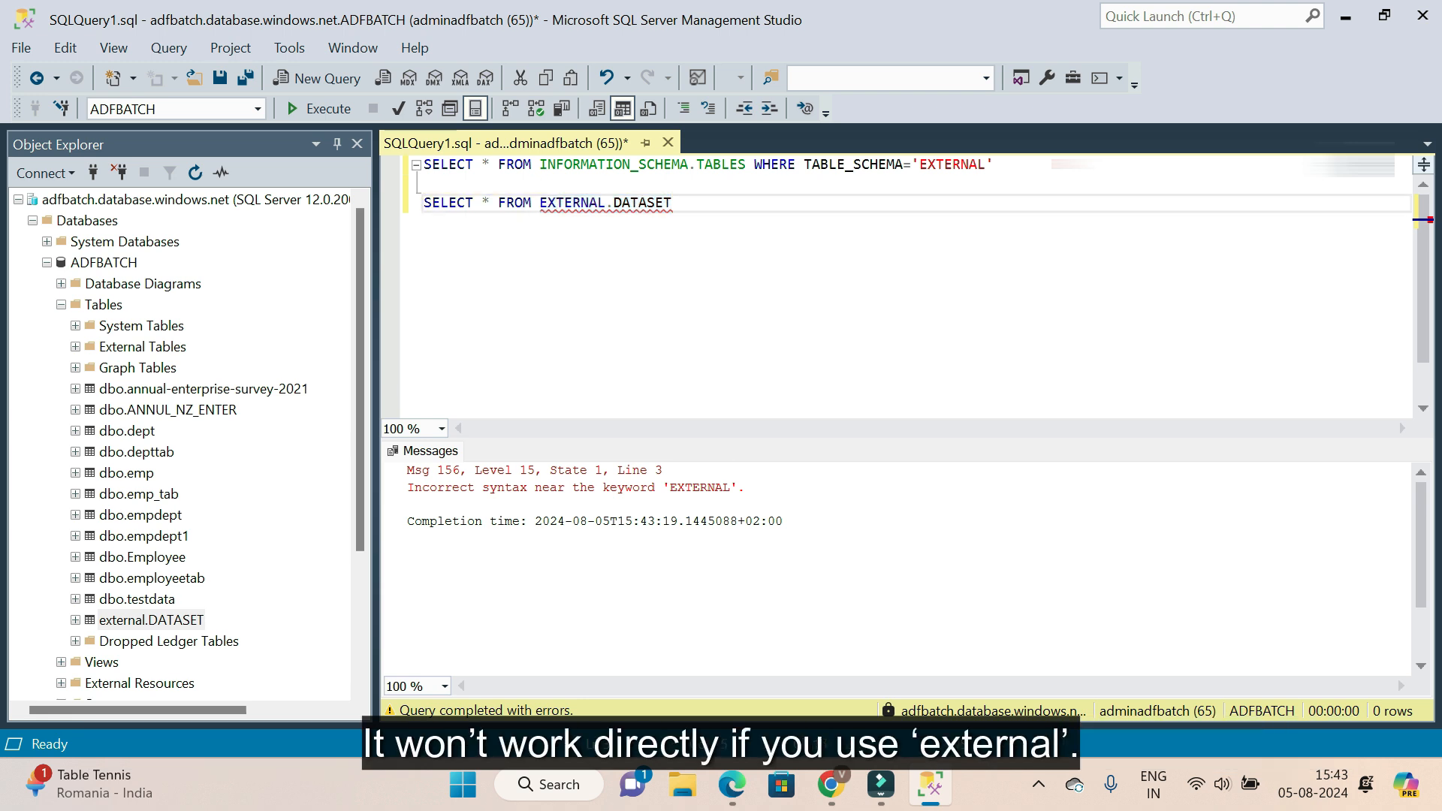
type("[")
key("Right")
key("Right")
key("Right")
key("Right")
key("Right")
key("Right")
key("Right")
key("Right")
key("Right")
key("Right")
key("Right")
key("Right")
key("Right")
key("Right")
key("Right")
key("Right")
left_click(582, 202)
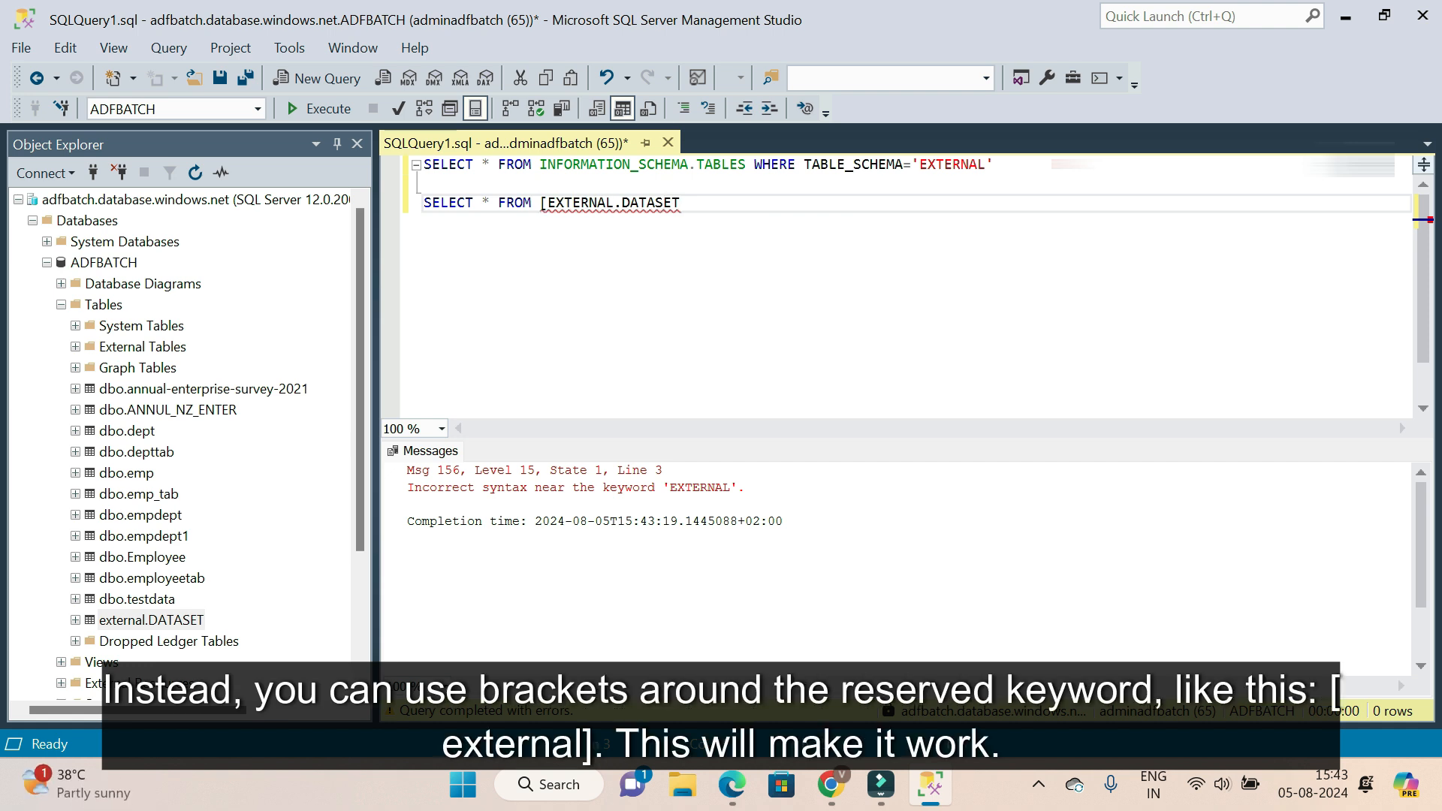
left_click(481, 282)
left_click_drag(714, 202, 440, 202)
left_click(498, 226)
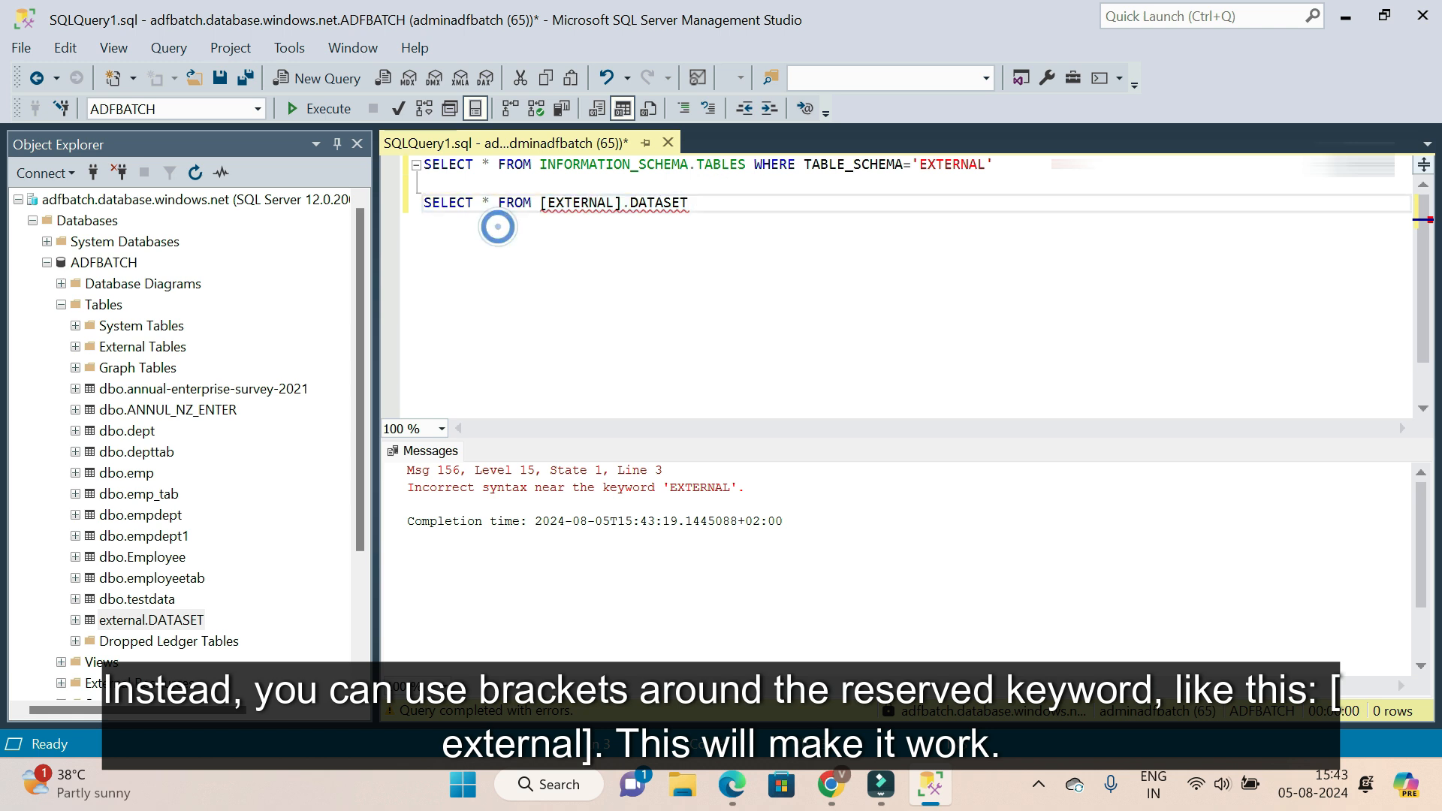
left_click_drag(715, 202, 399, 204)
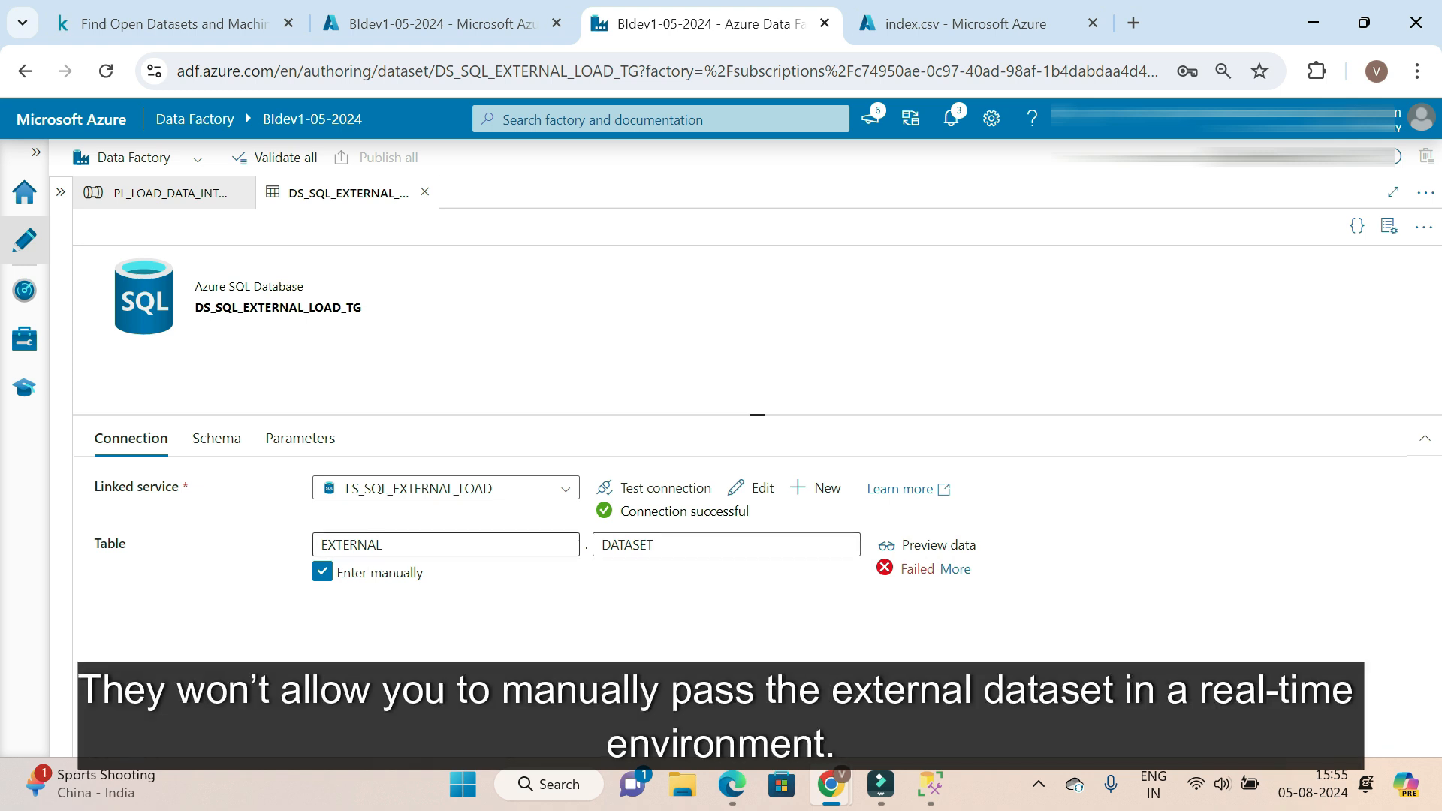
Add a string parameter SCHEMA with default value EXTERNAL to the PL_LOAD_DATA_INTO_EXTERNAL_SCHEMA pipeline
left_click(165, 196)
left_click(321, 356)
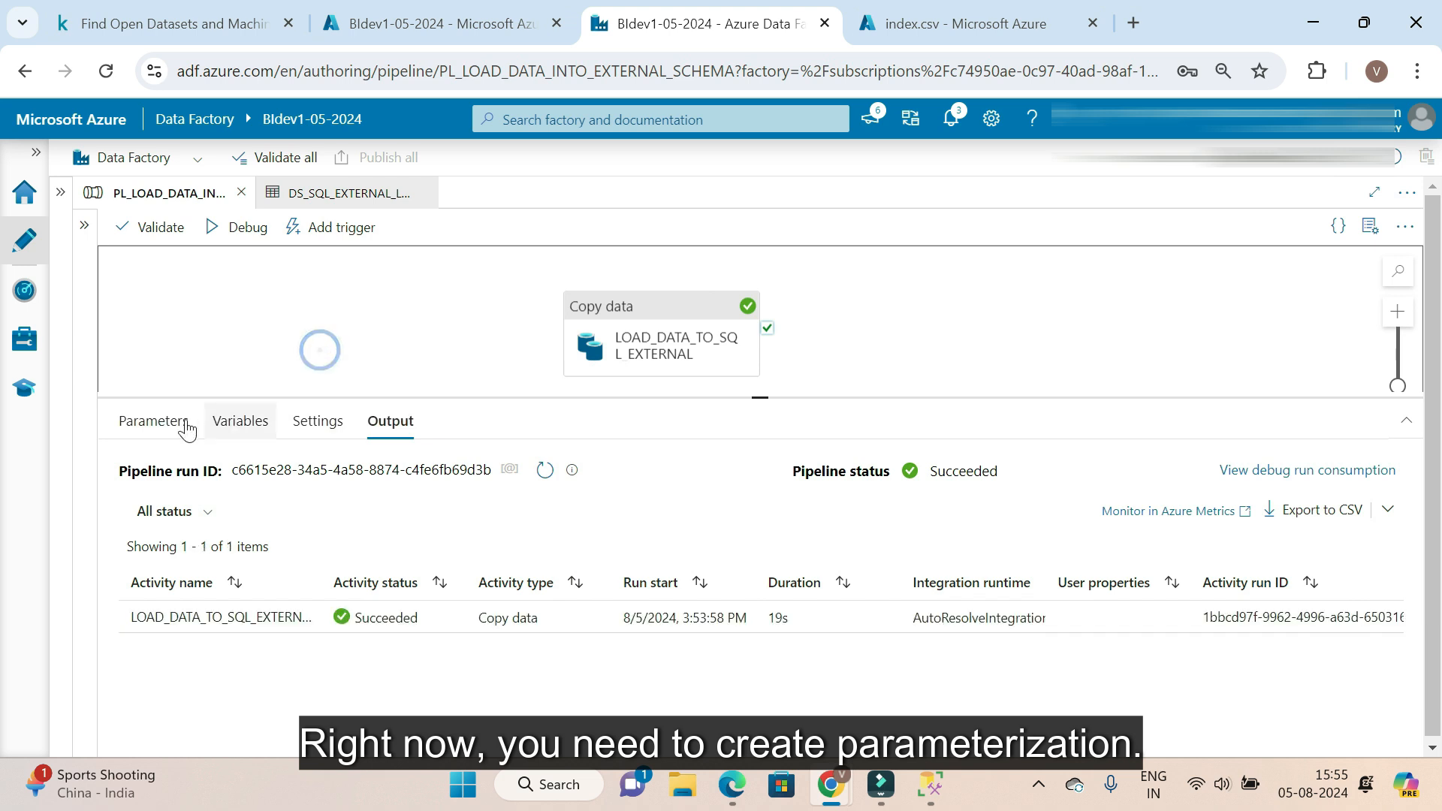
left_click(157, 420)
left_click(153, 476)
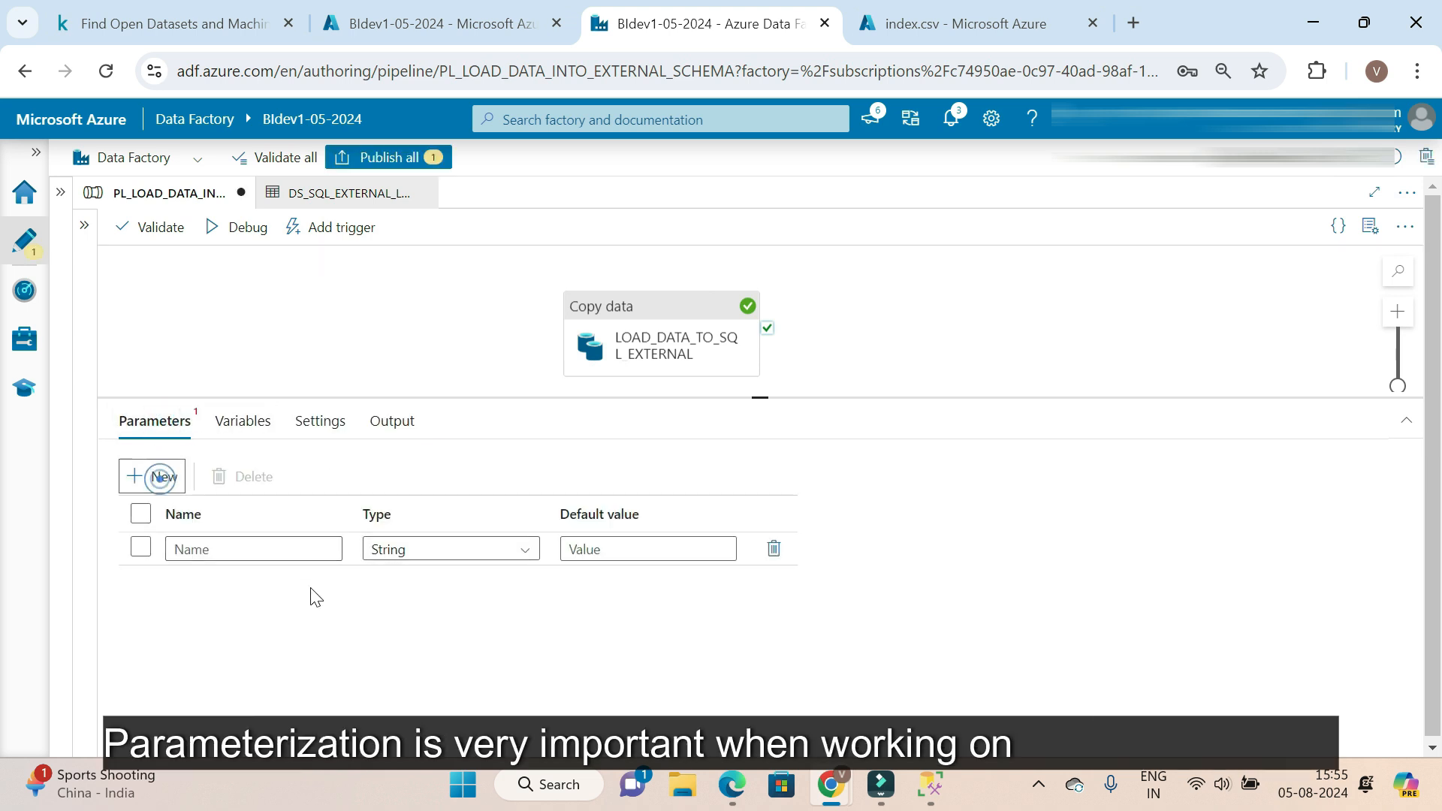
type("SCHEMA")
key("Tab")
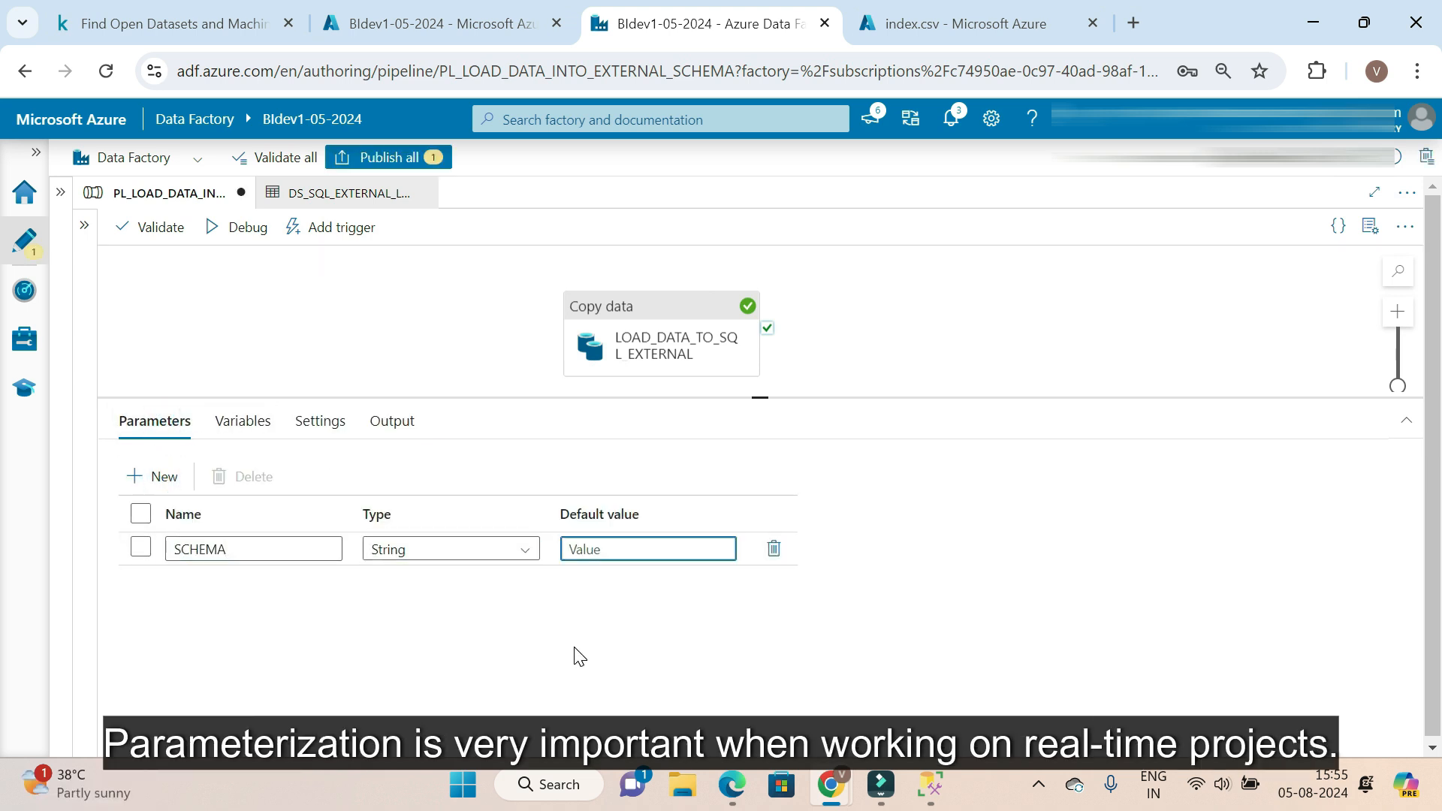
type("EXTERNAL")
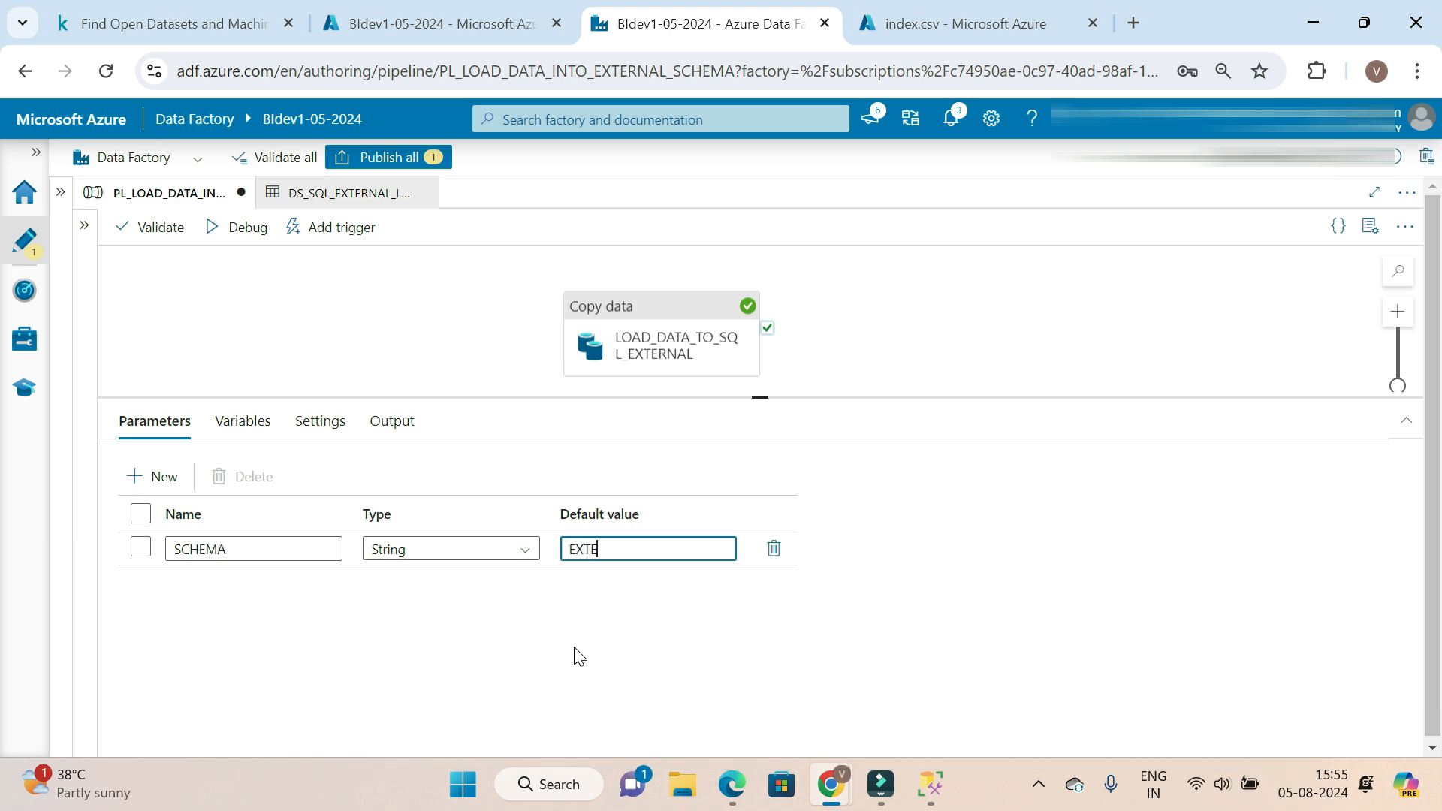
Add a second string pipeline parameter TABLENAME with default value DATASET
left_click(157, 476)
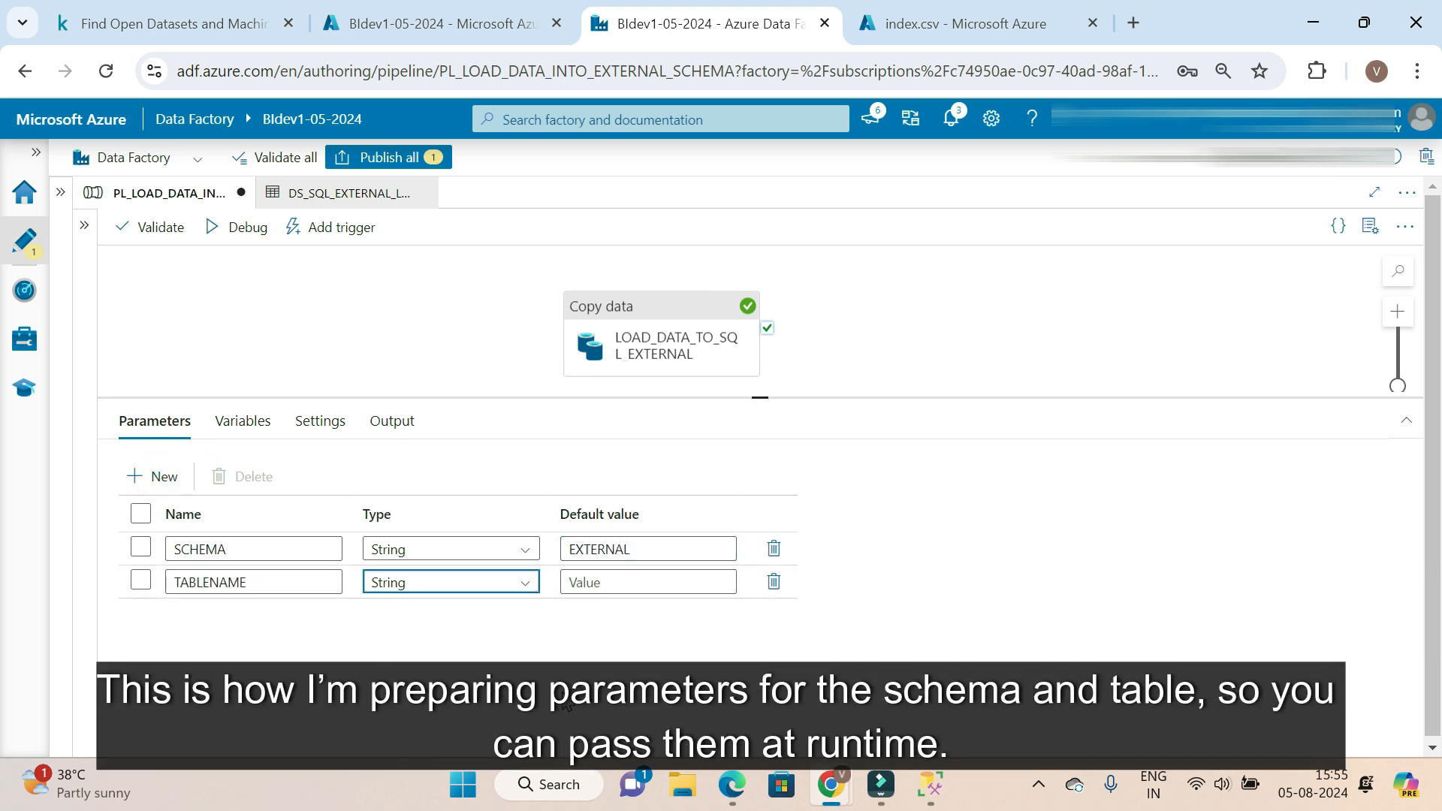
key("Tab")
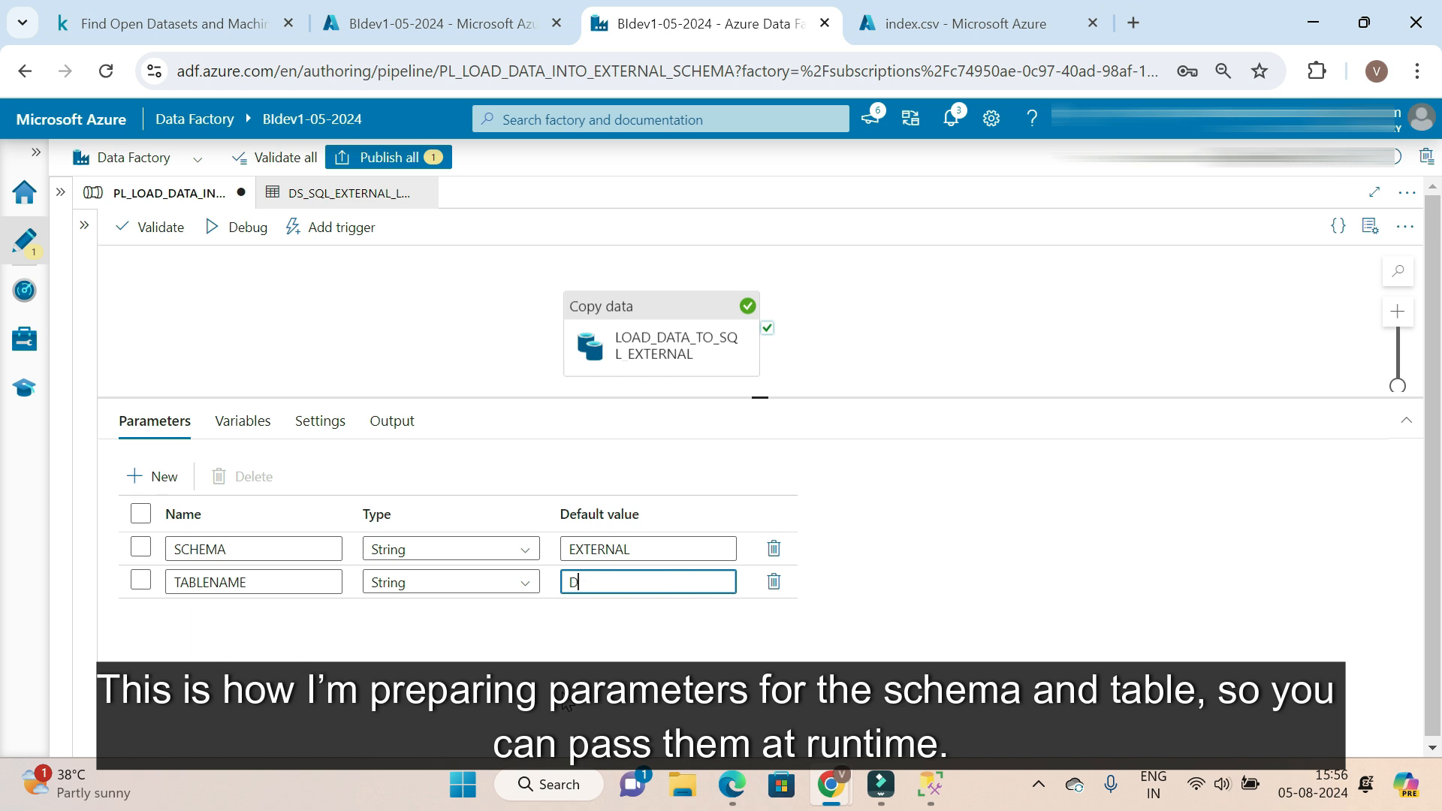
type("DATASET")
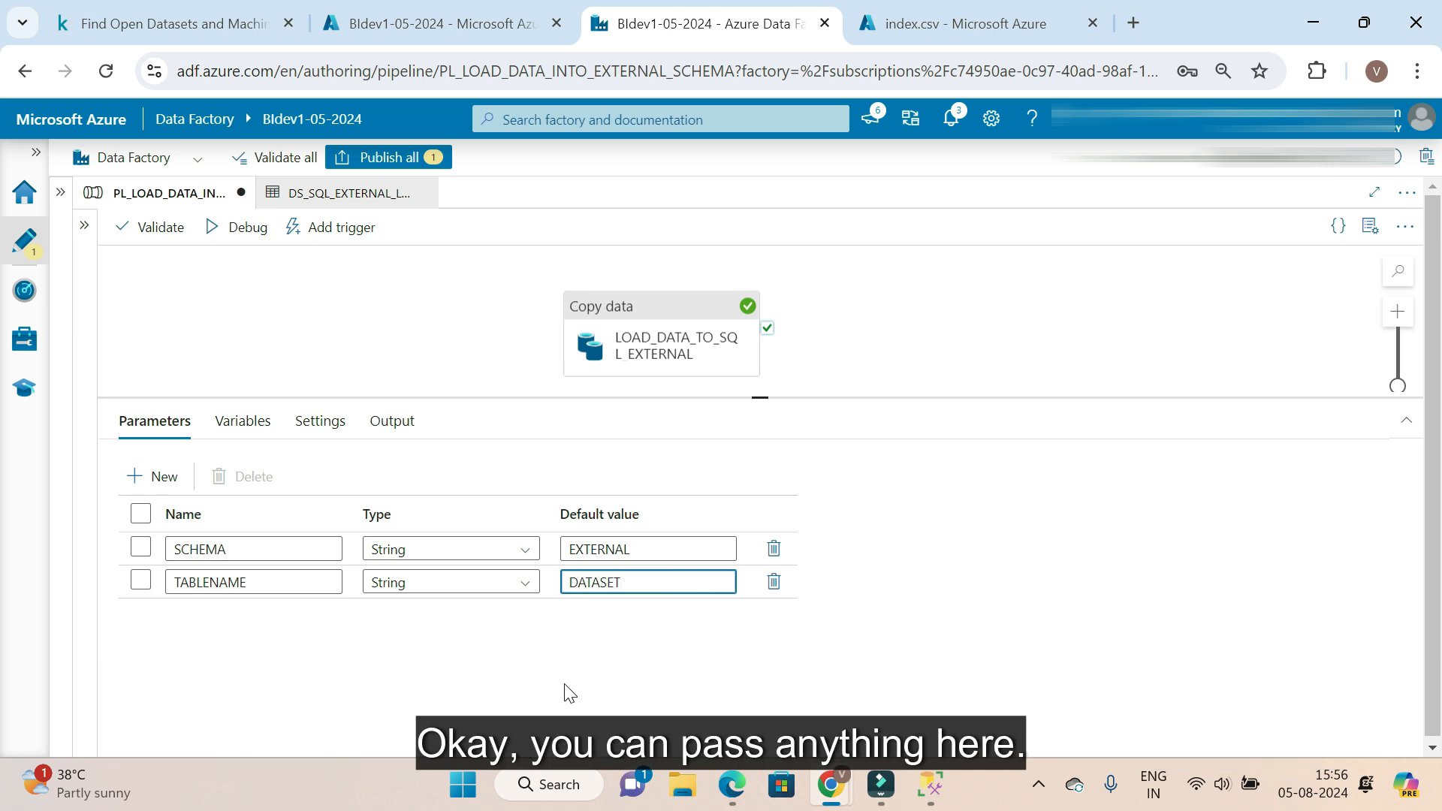
left_click(669, 683)
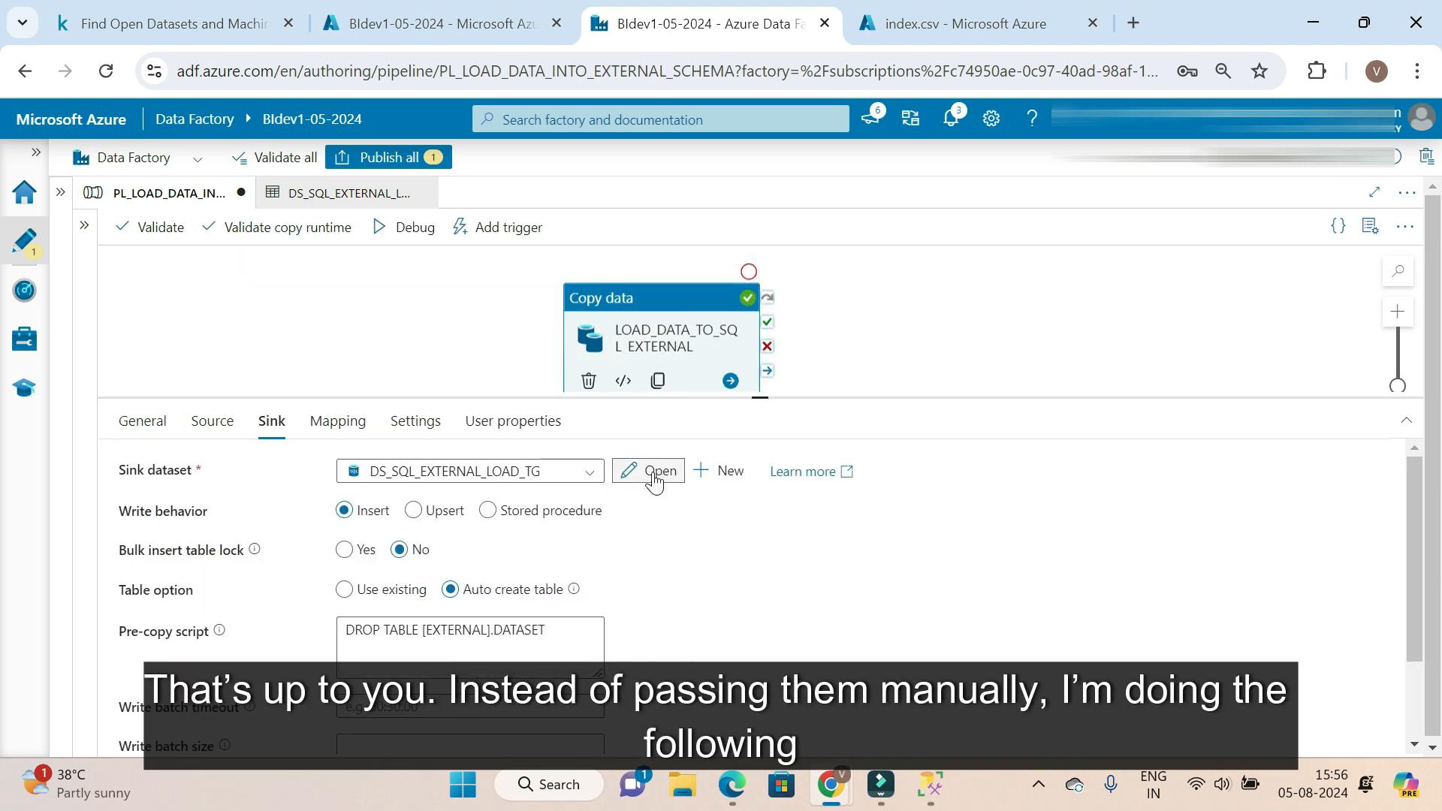
Open the sink dataset DS_SQL_EXTERNAL_LOAD_TG, clear its schema name, and check the expression builder for available parameters before cancelling it
left_click(654, 472)
left_click(413, 546)
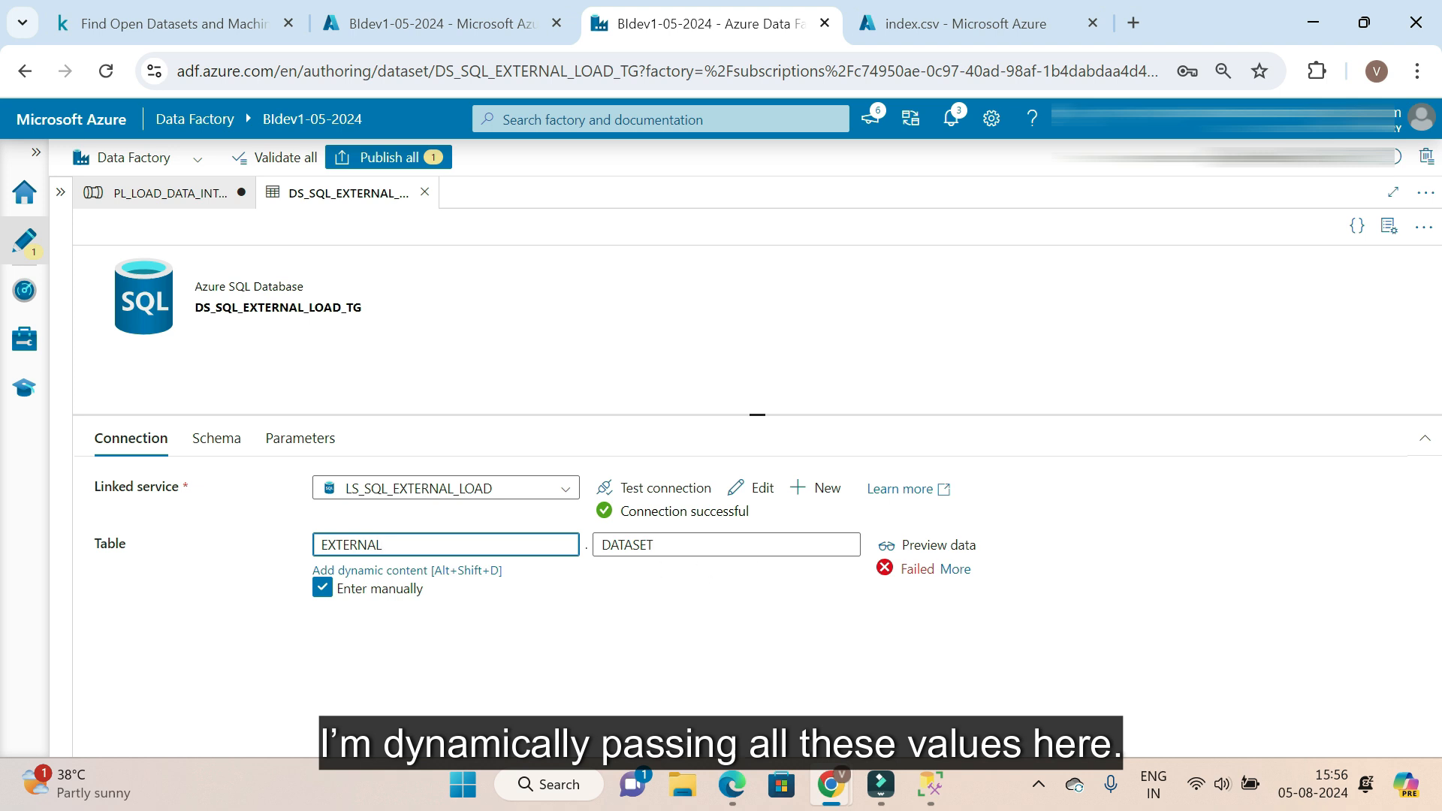
left_click(432, 573)
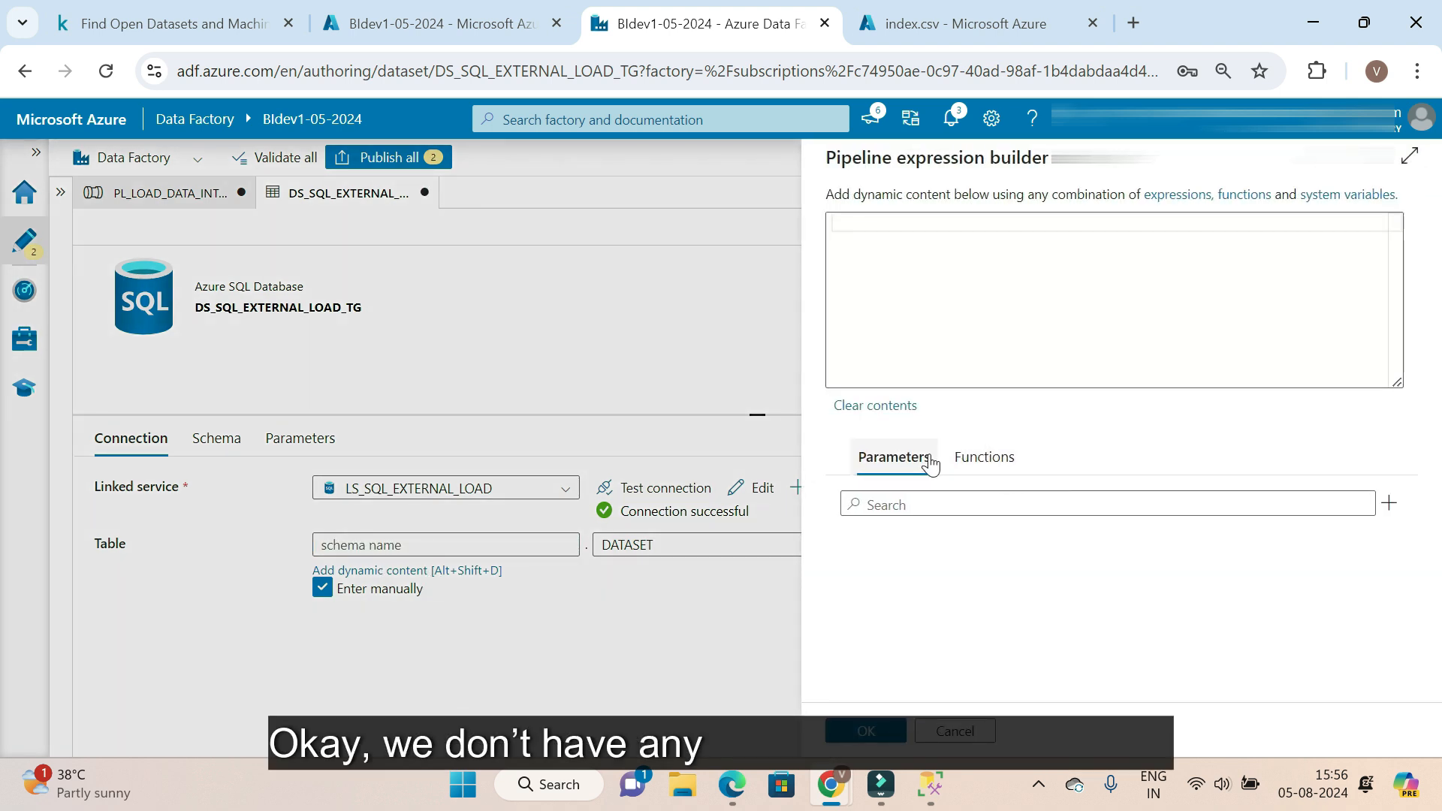
left_click(957, 732)
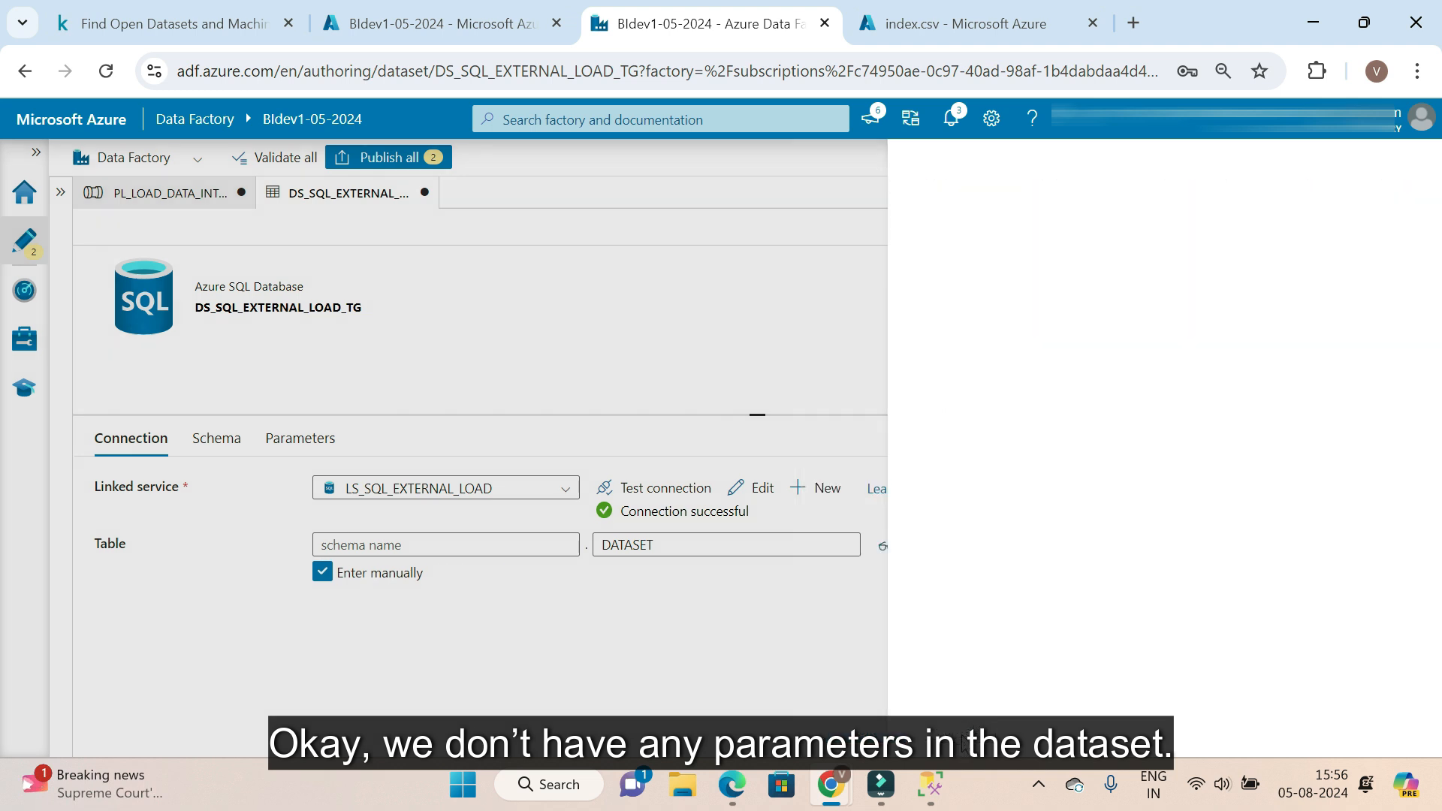
Create two string parameters, DS_SCHEMA and DATASET, on the DS_SQL_EXTERNAL_LOAD_TG dataset
left_click(292, 451)
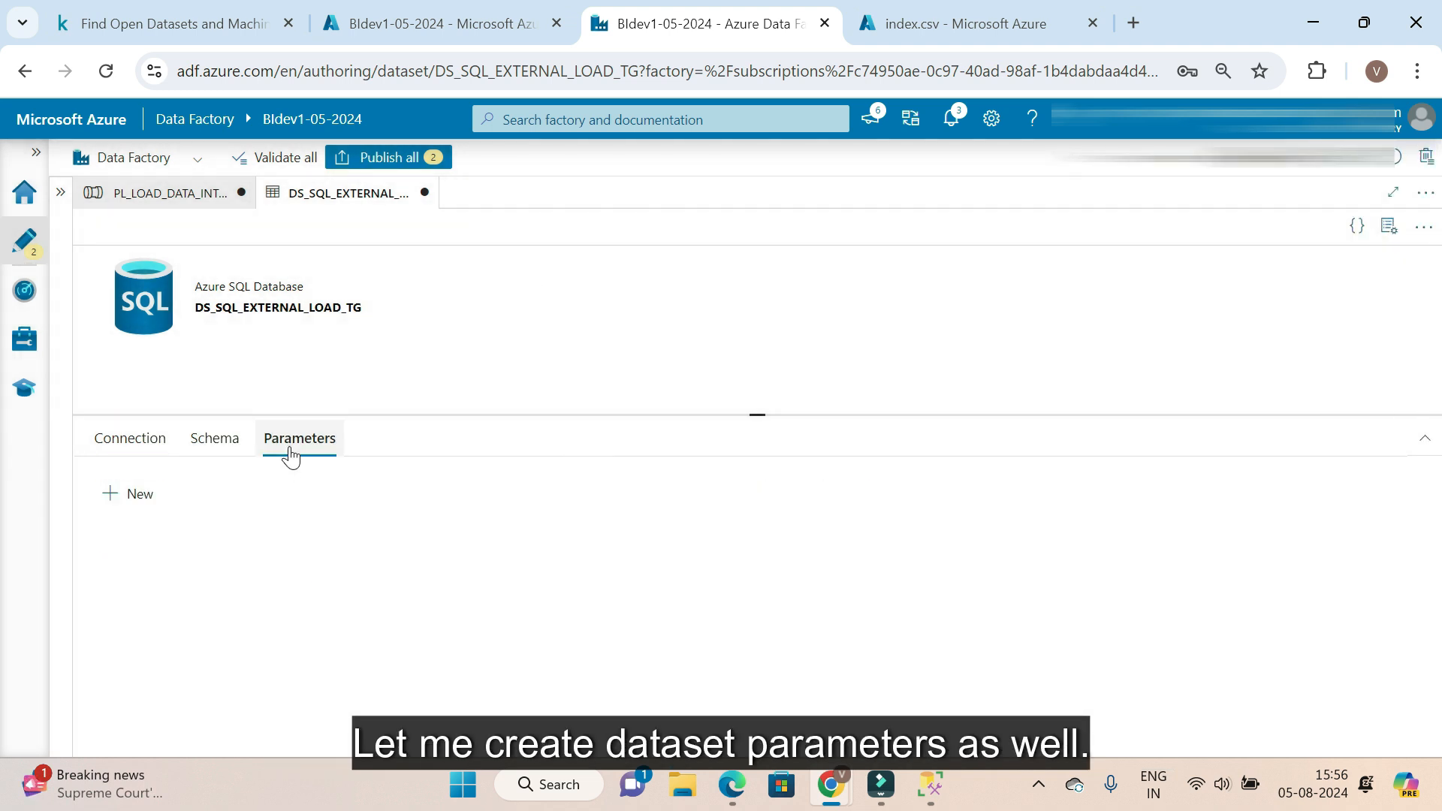
left_click(134, 493)
type("DS_S")
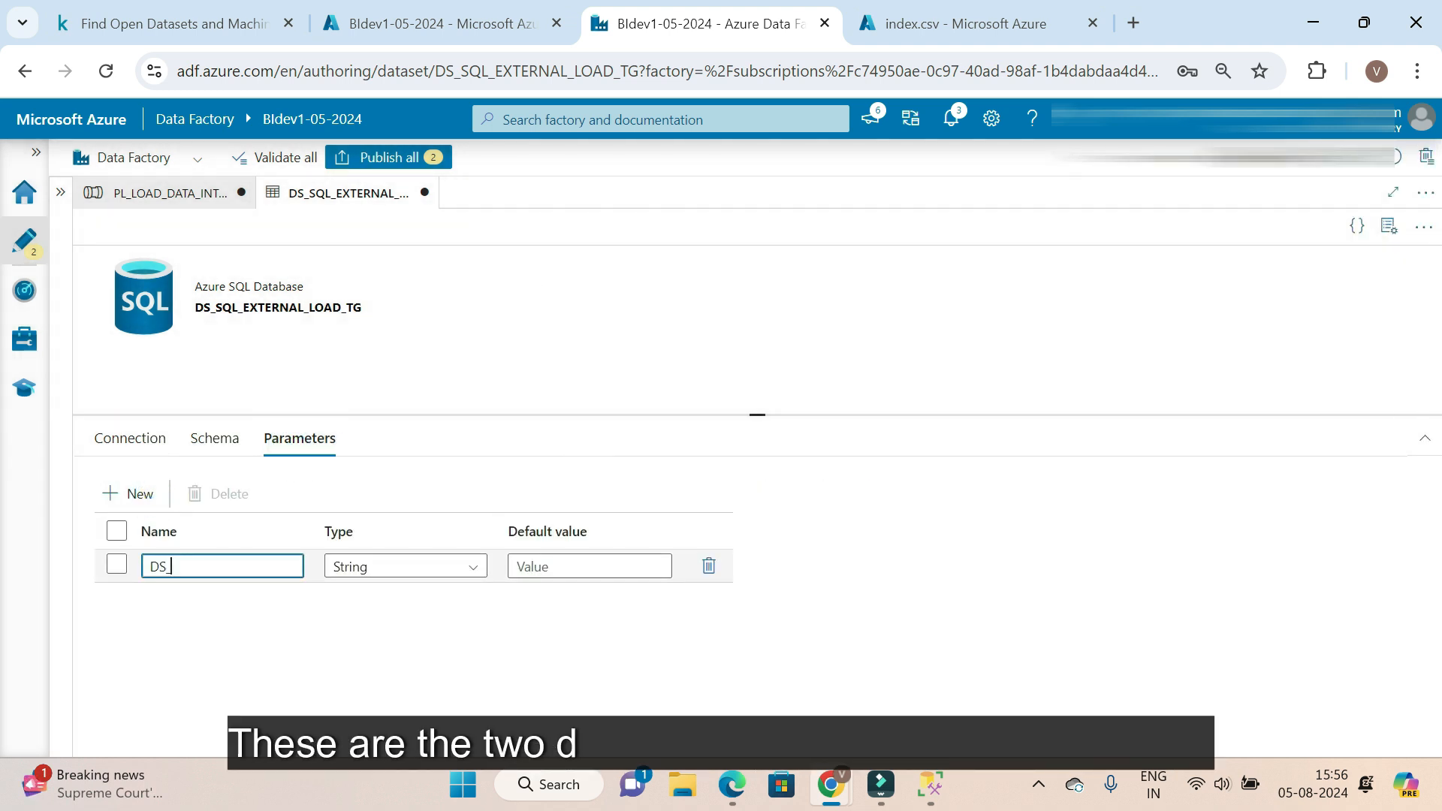
type("CHEMA")
left_click(128, 494)
type("DATASET")
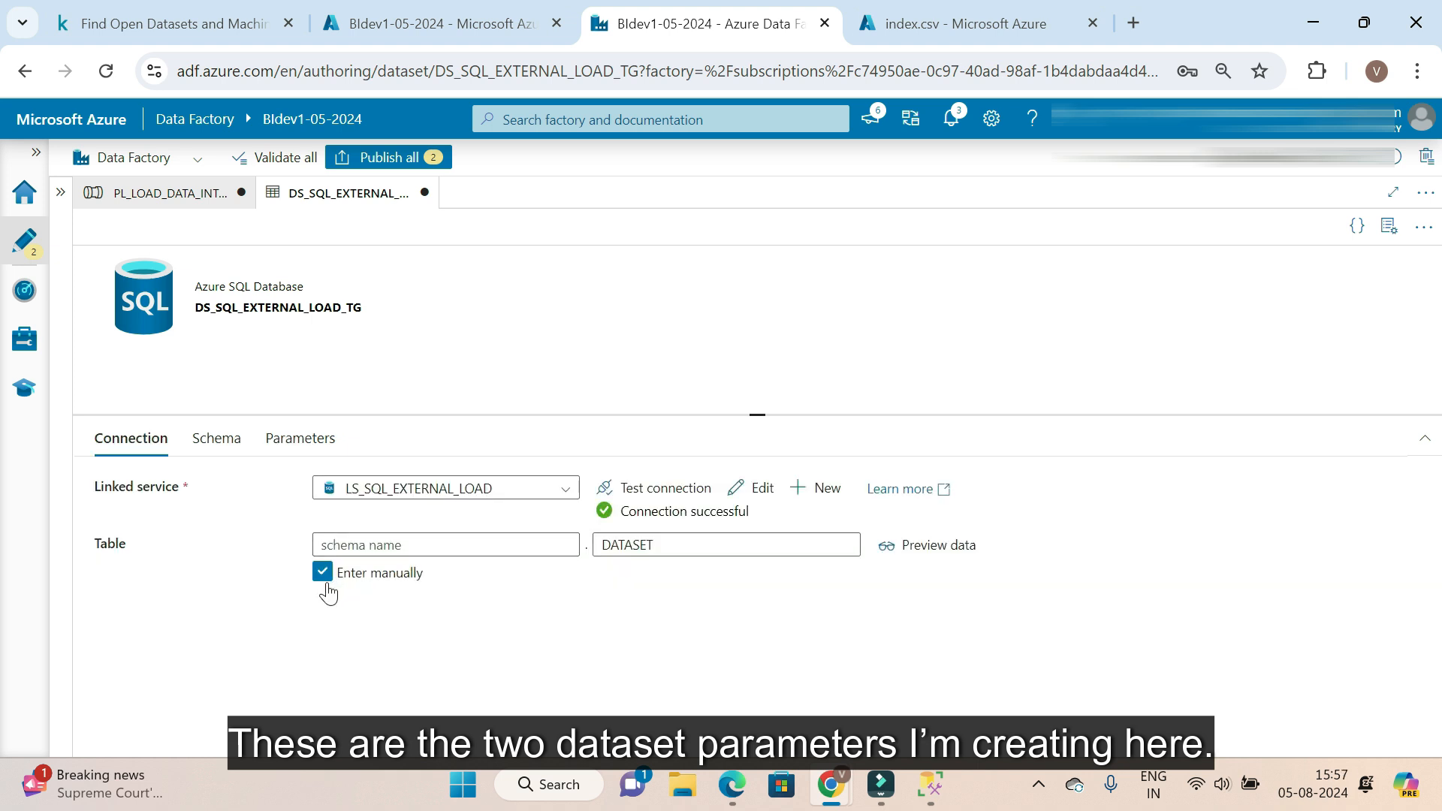
left_click(323, 573)
left_click(322, 572)
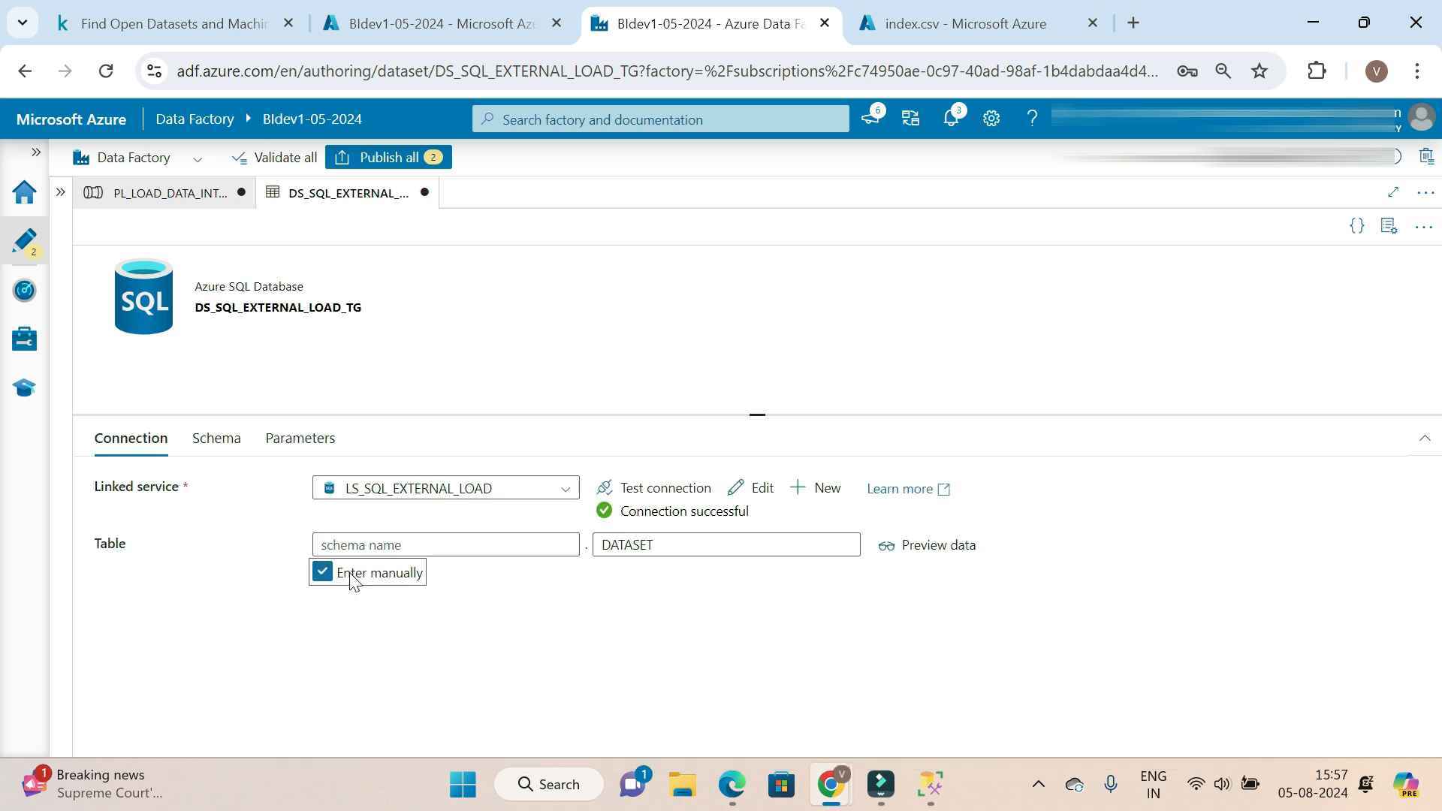
left_click(403, 572)
left_click(888, 548)
left_click(871, 731)
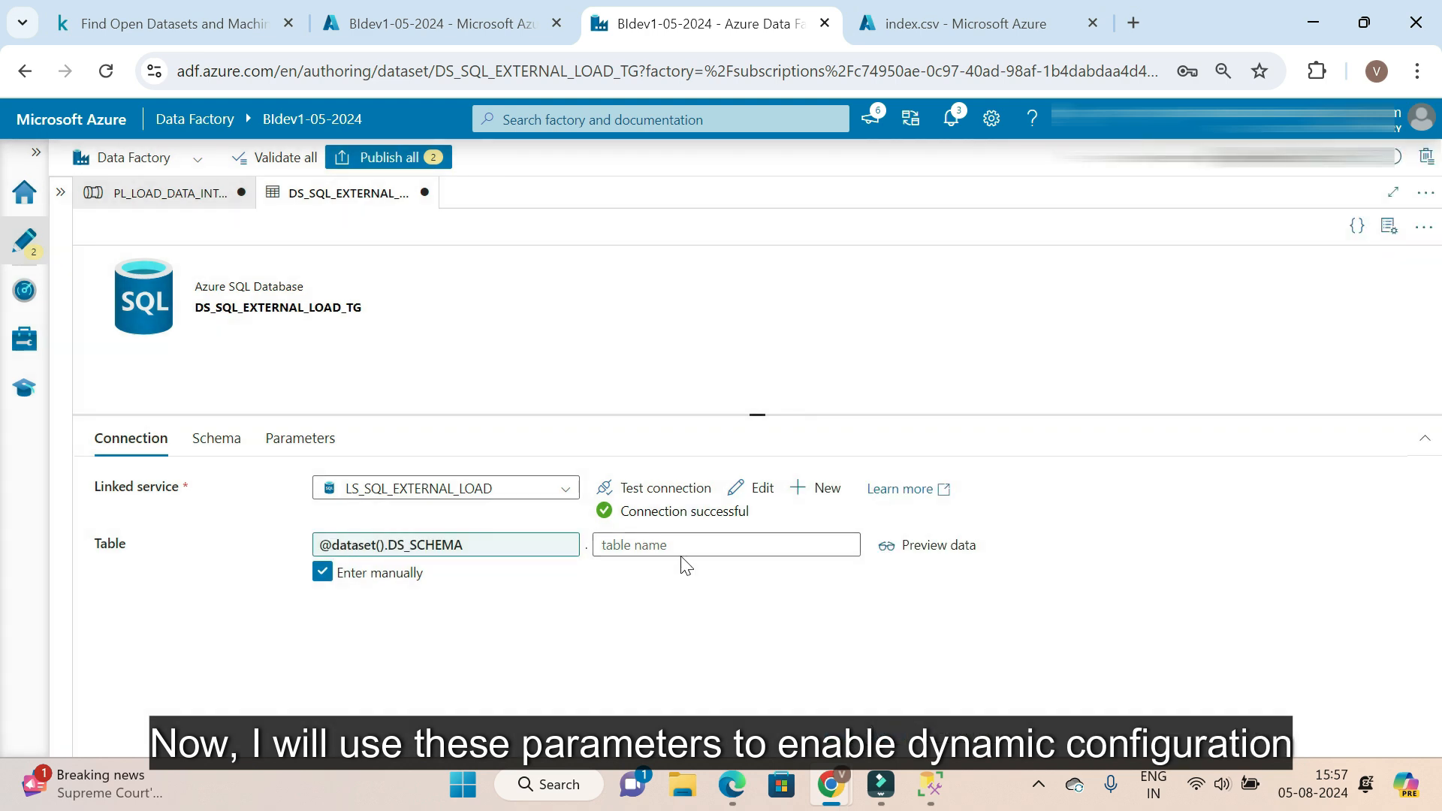
left_click(680, 570)
left_click(898, 580)
left_click(864, 731)
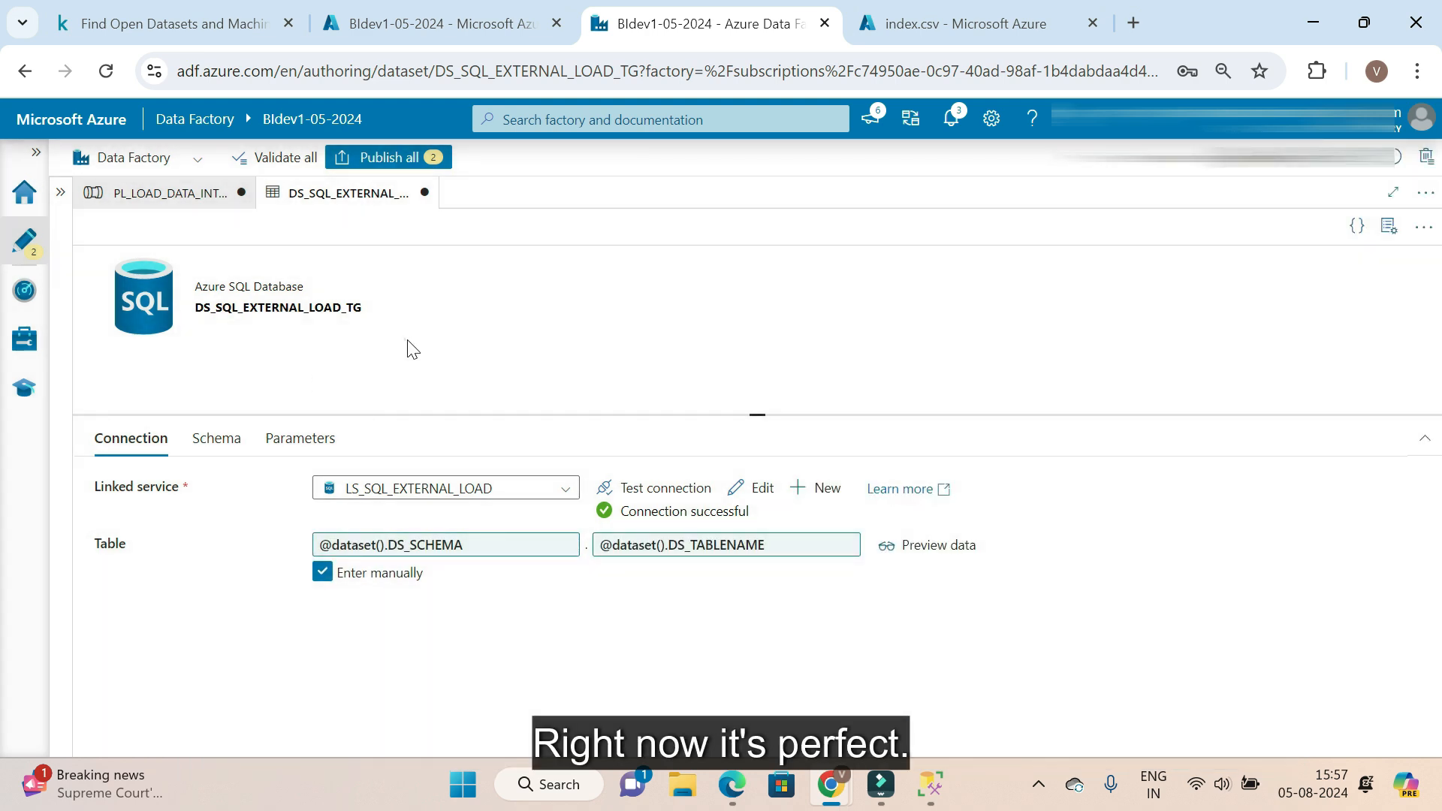
left_click(189, 199)
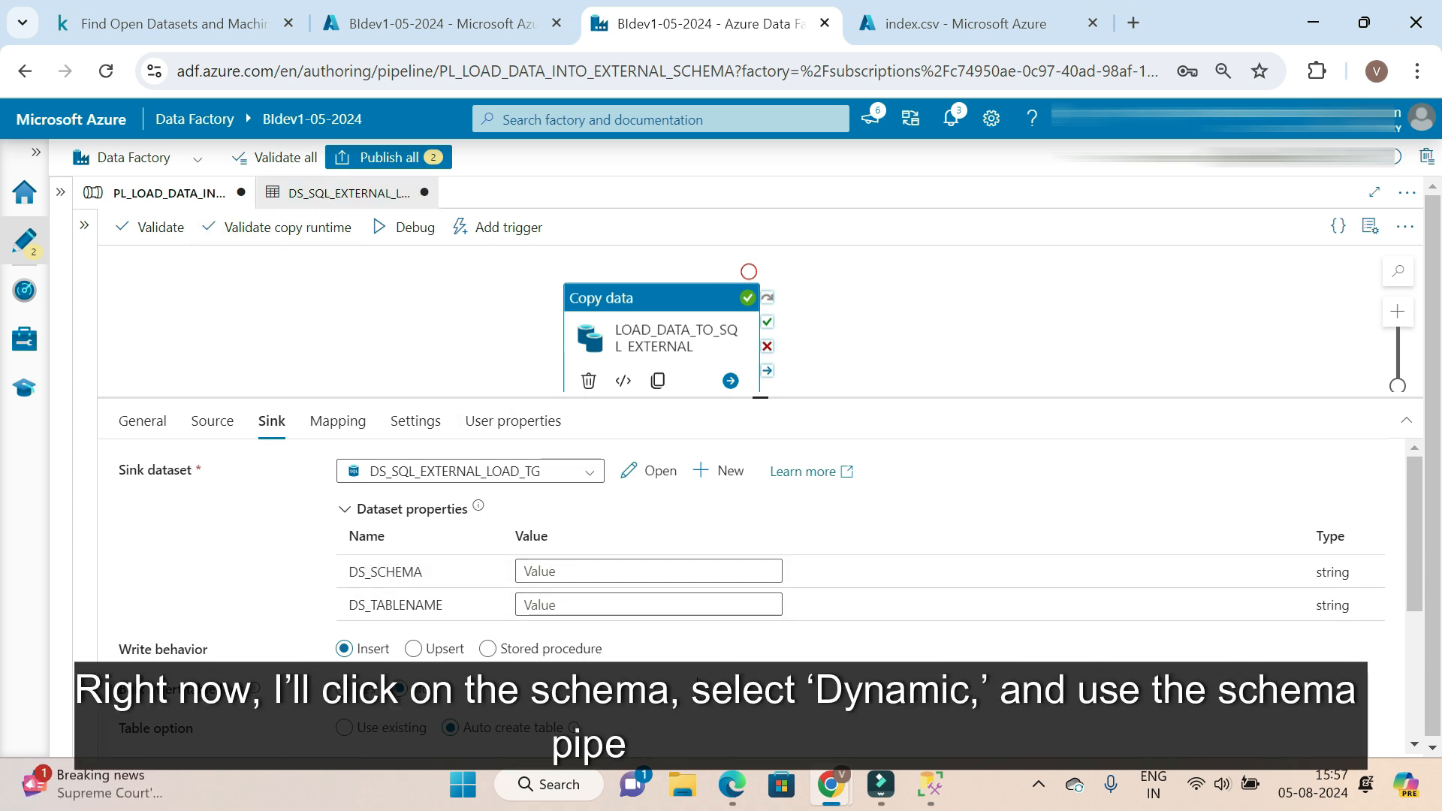
left_click(526, 571)
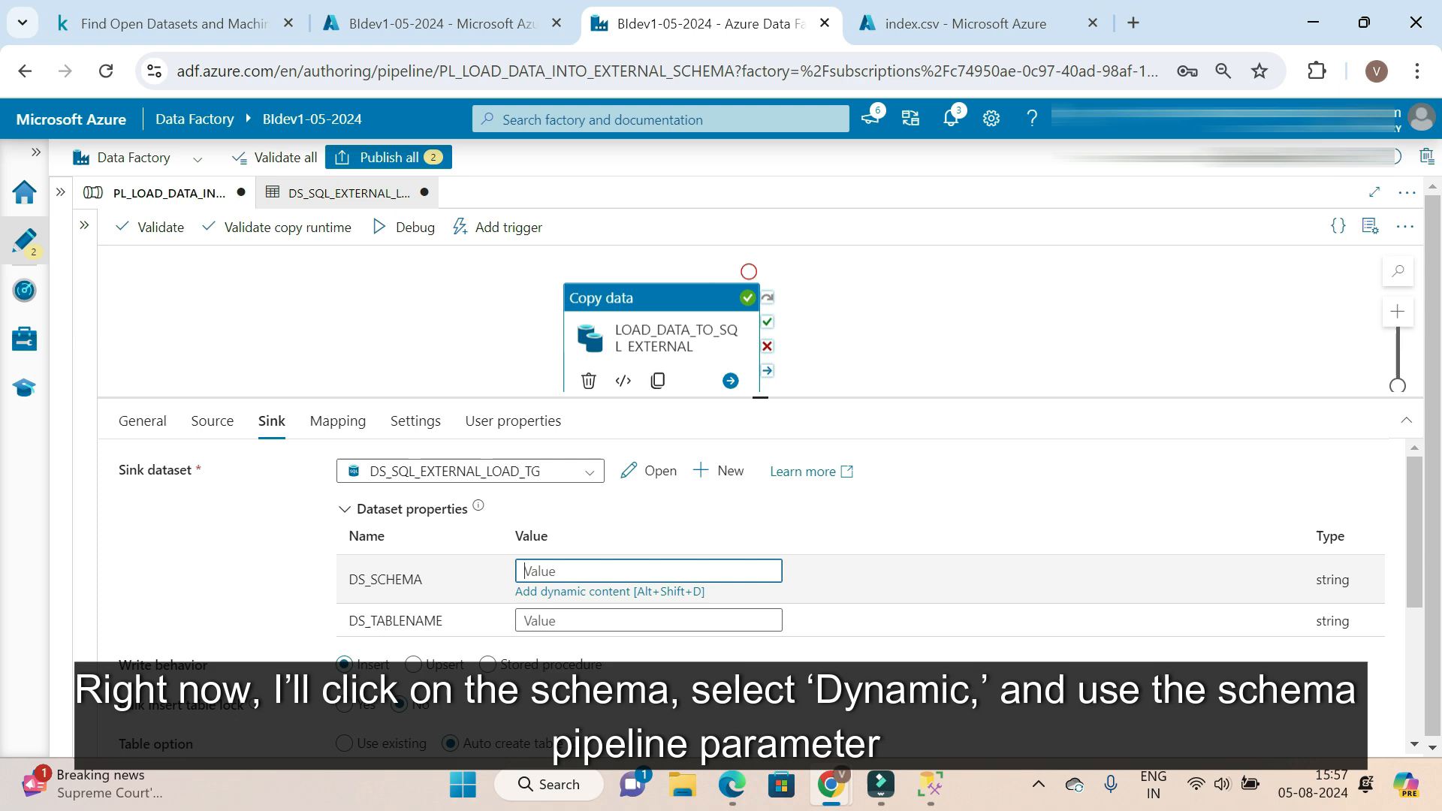
left_click(596, 592)
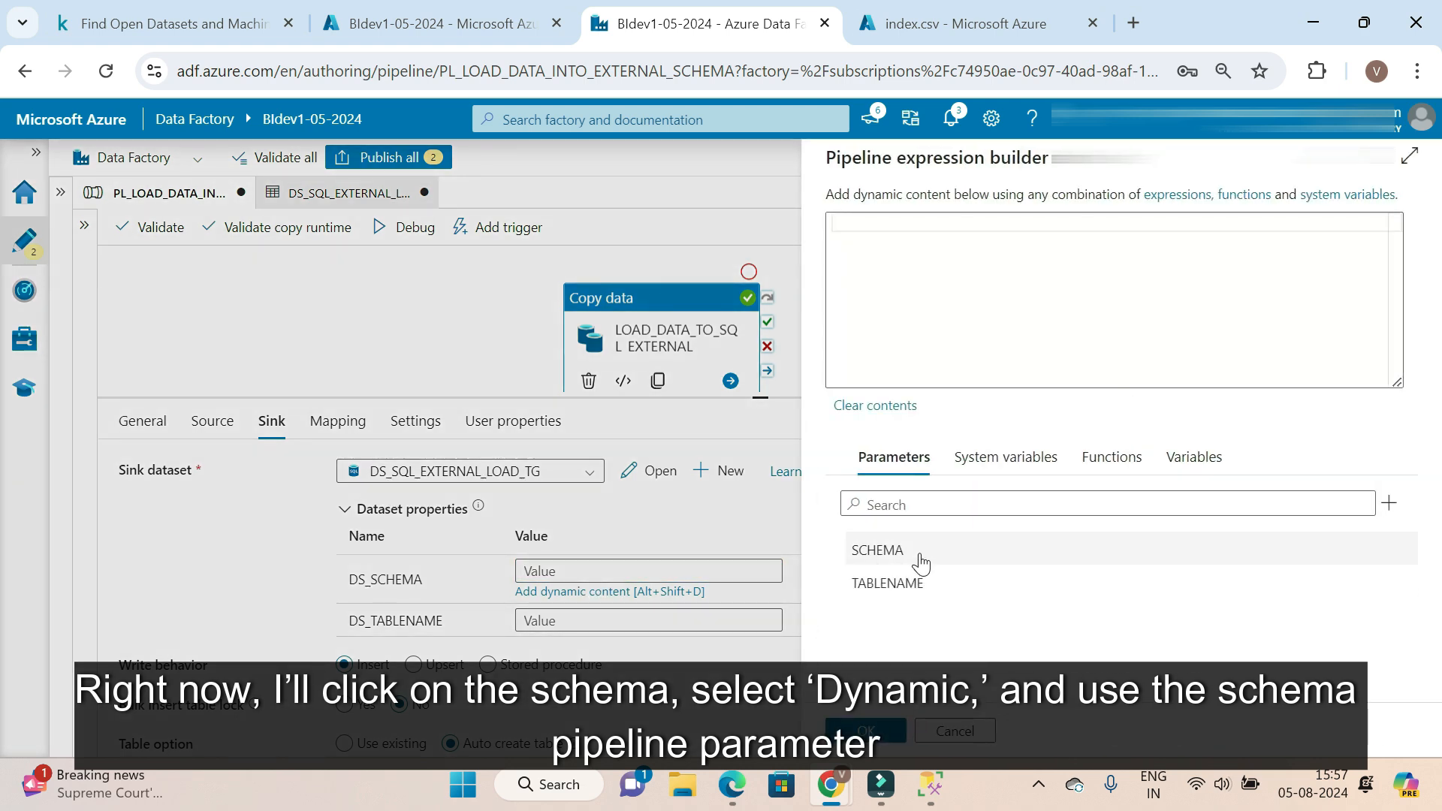
left_click(888, 559)
left_click(868, 731)
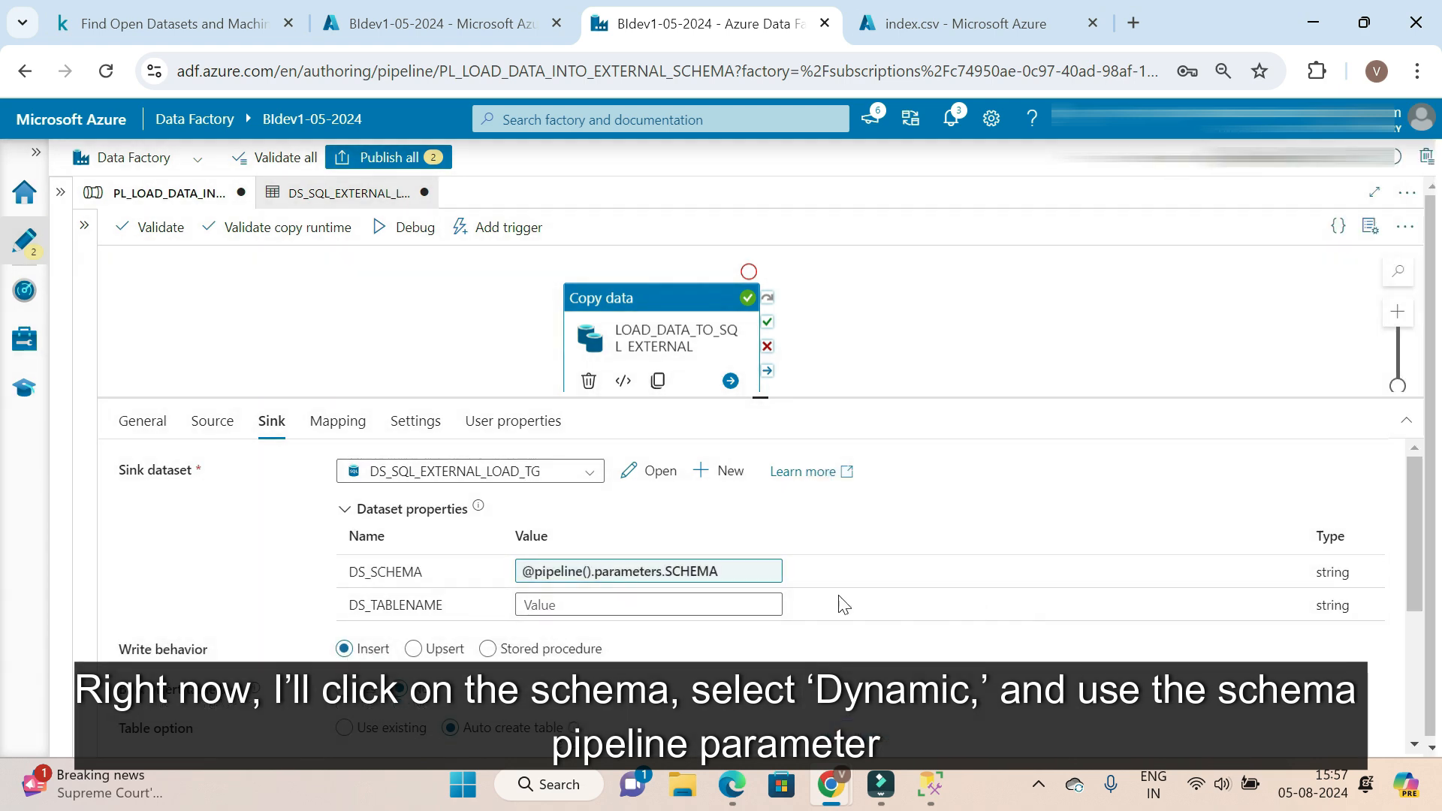
left_click(578, 619)
left_click(564, 628)
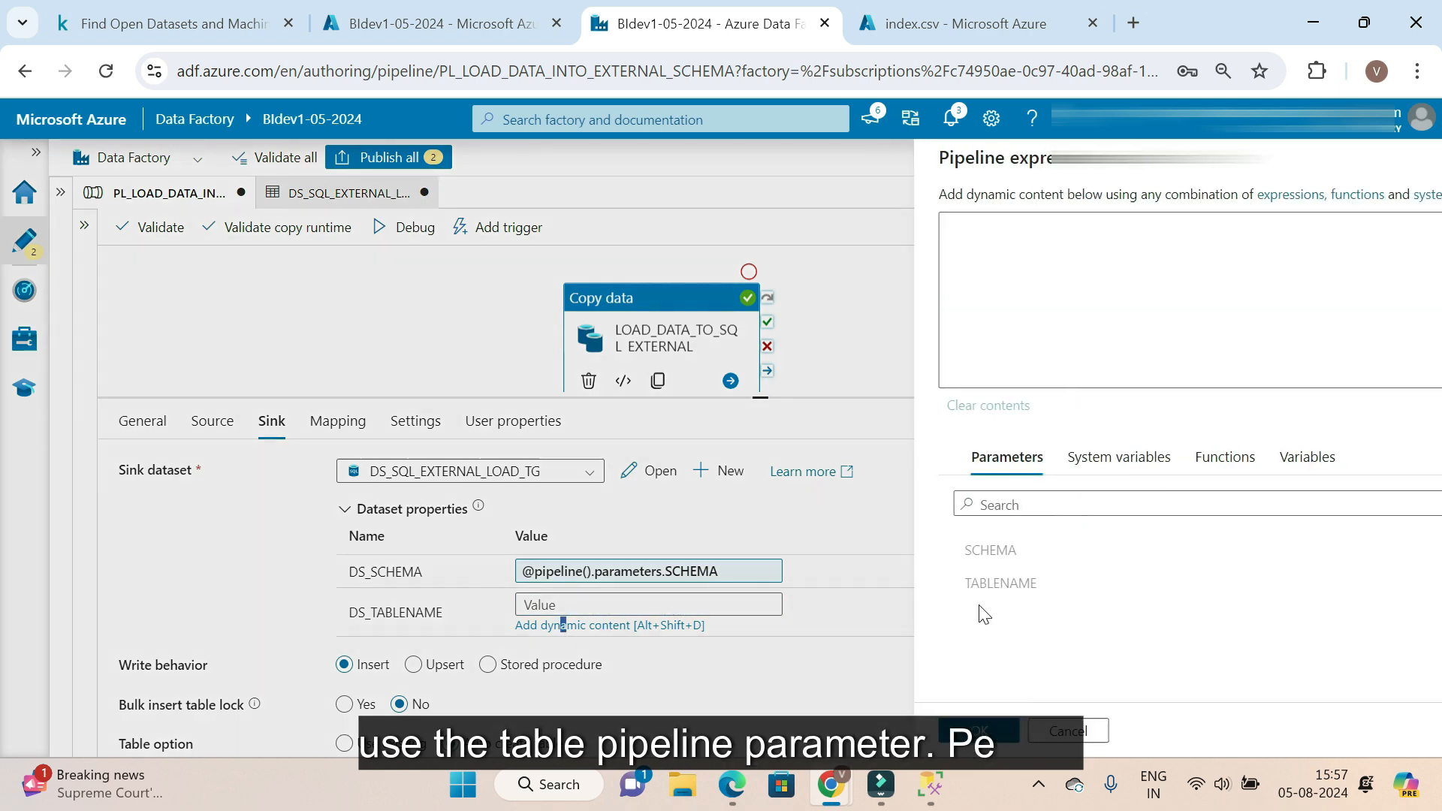
left_click(875, 584)
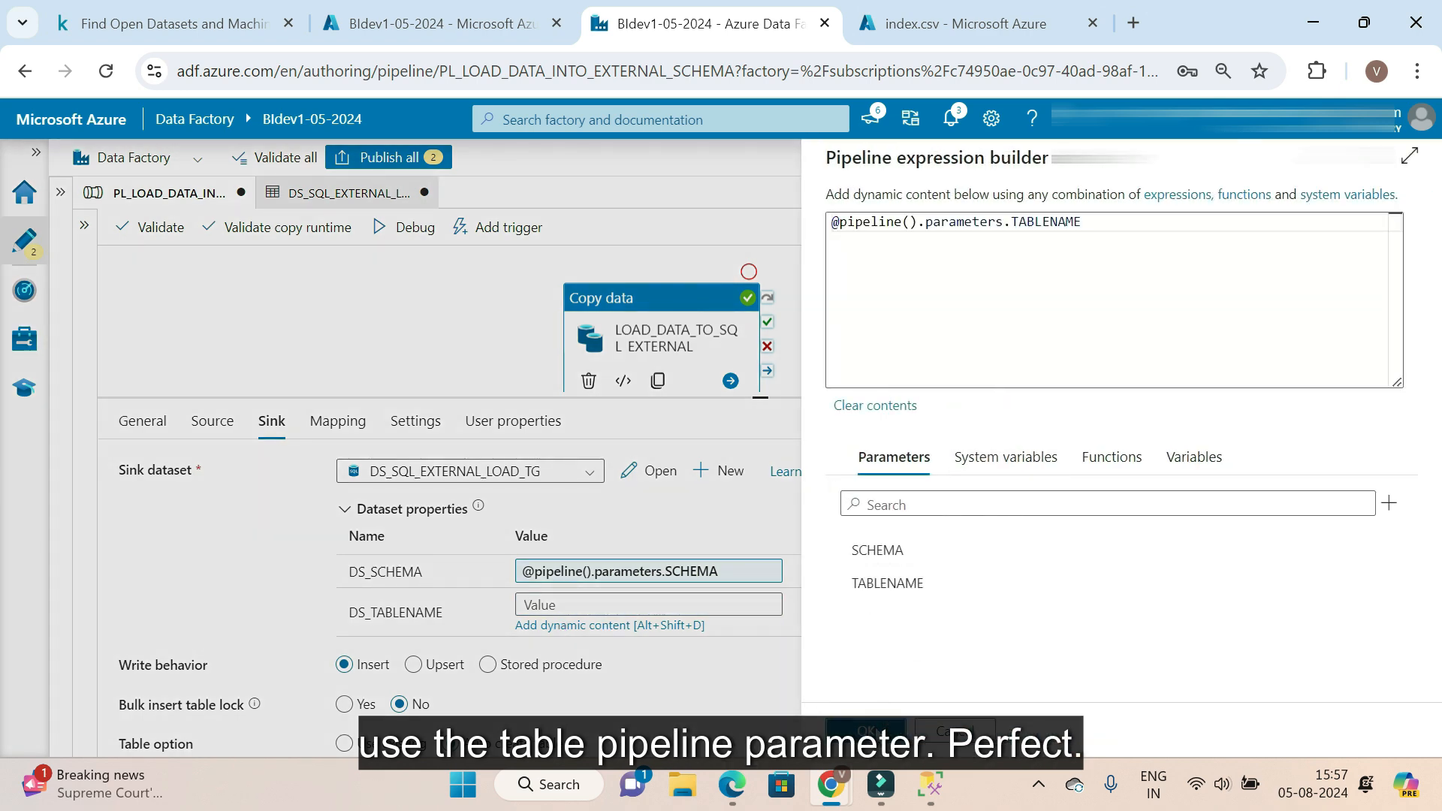
left_click(867, 731)
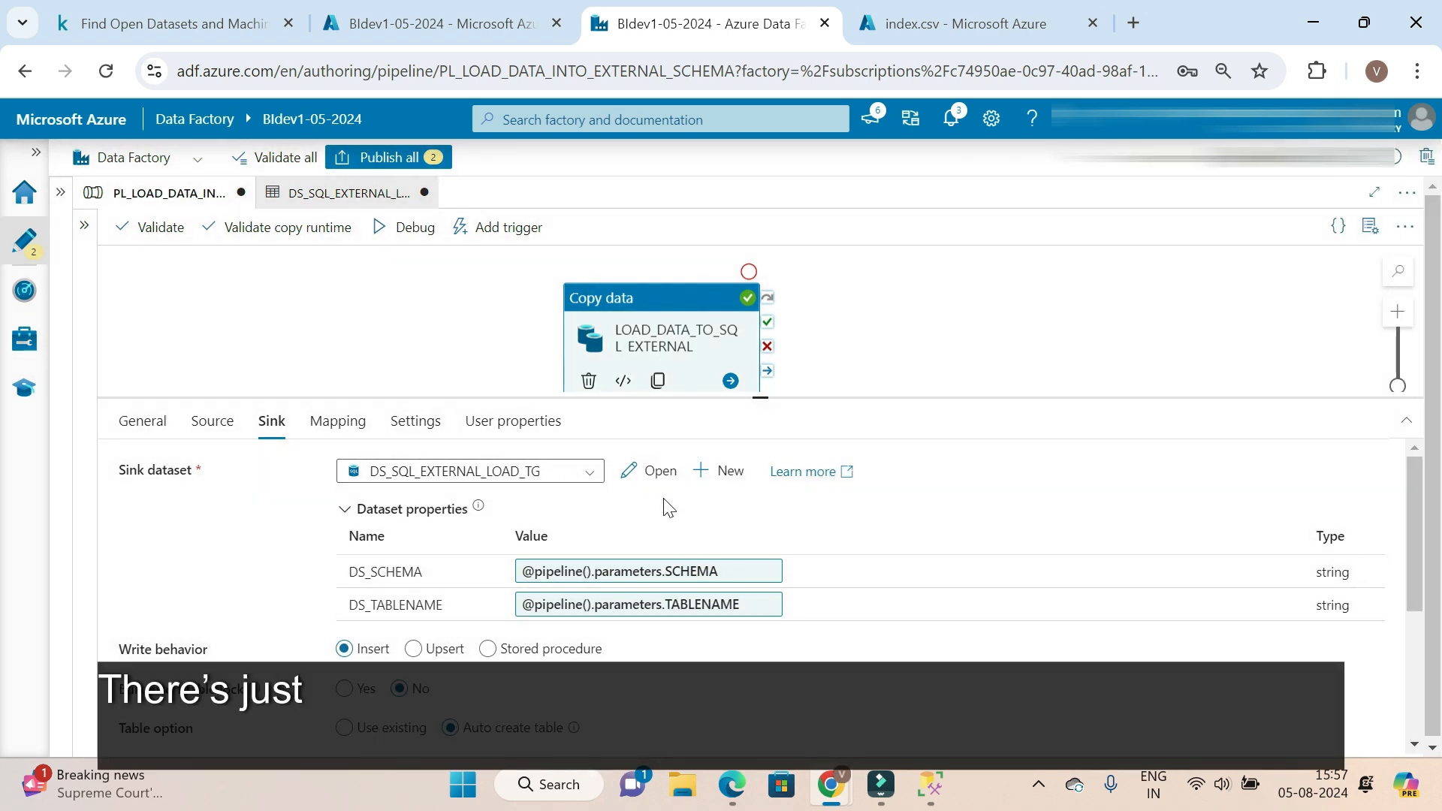
Change the sink's pre-copy script to the dynamic content DROP TABLE pipeline().parameters.SCHEMA.pipeline().parameters.TABLENAME, without a leading @
scroll(772, 621, "down", 2)
scroll(771, 621, "down", 2)
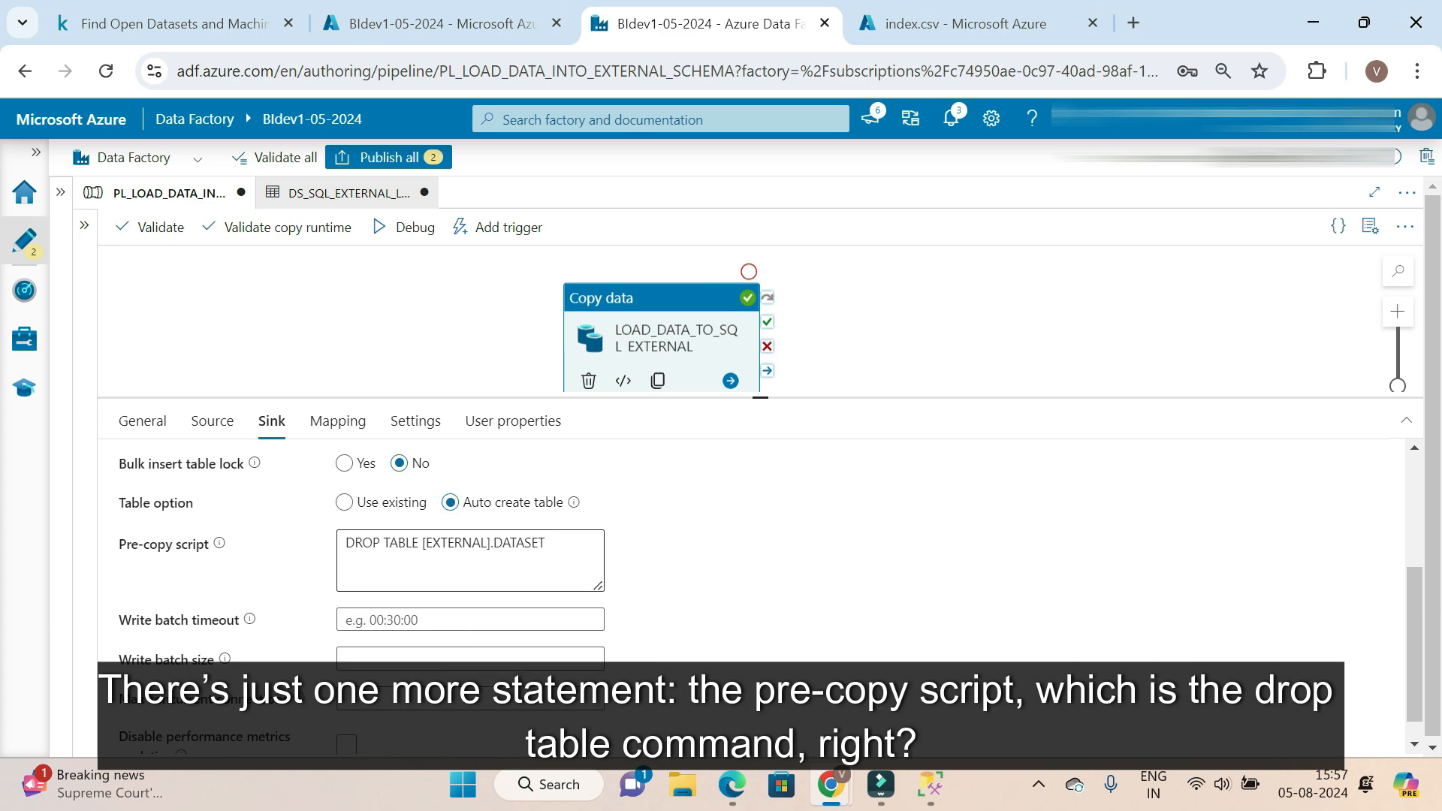
left_click(462, 542)
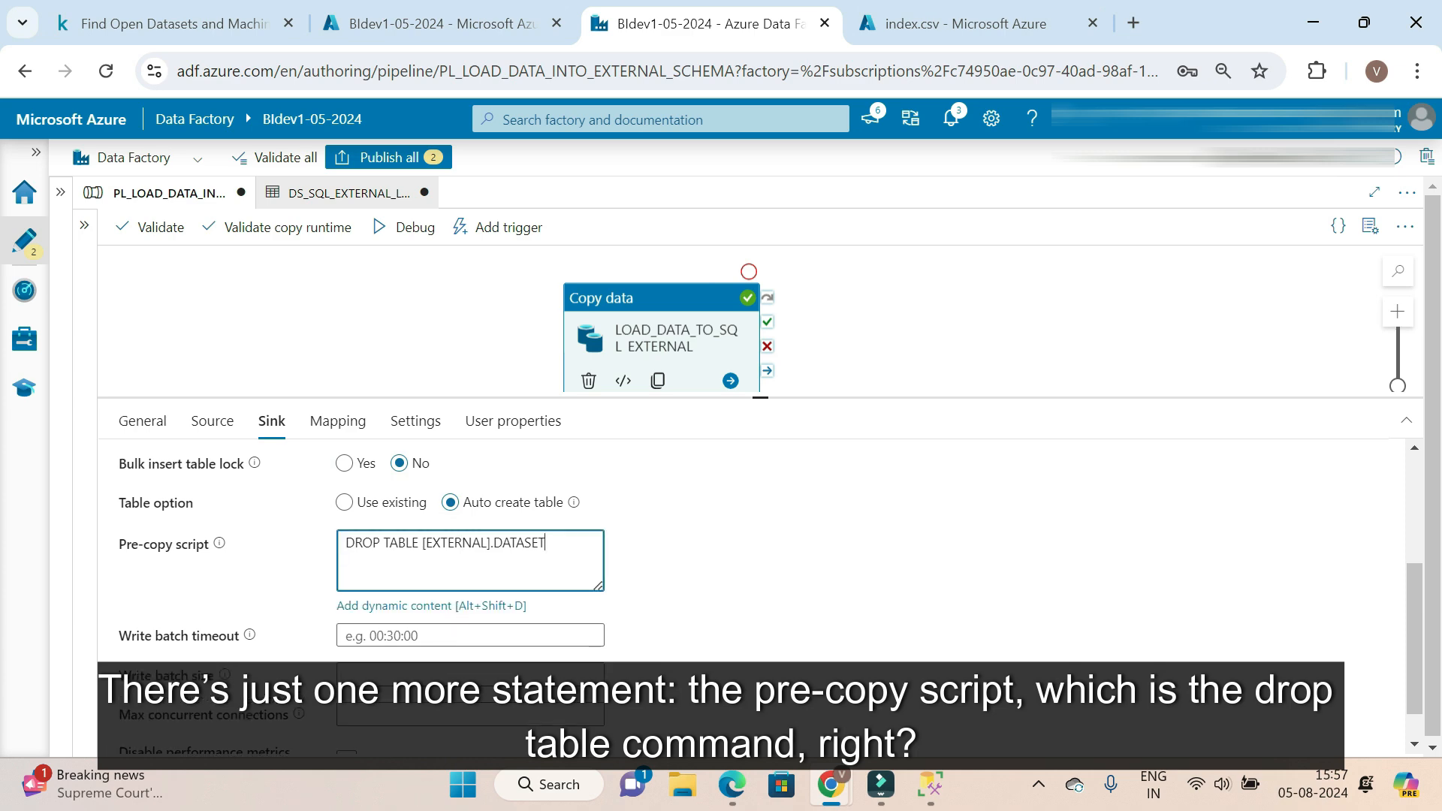
key("alt+shift+d")
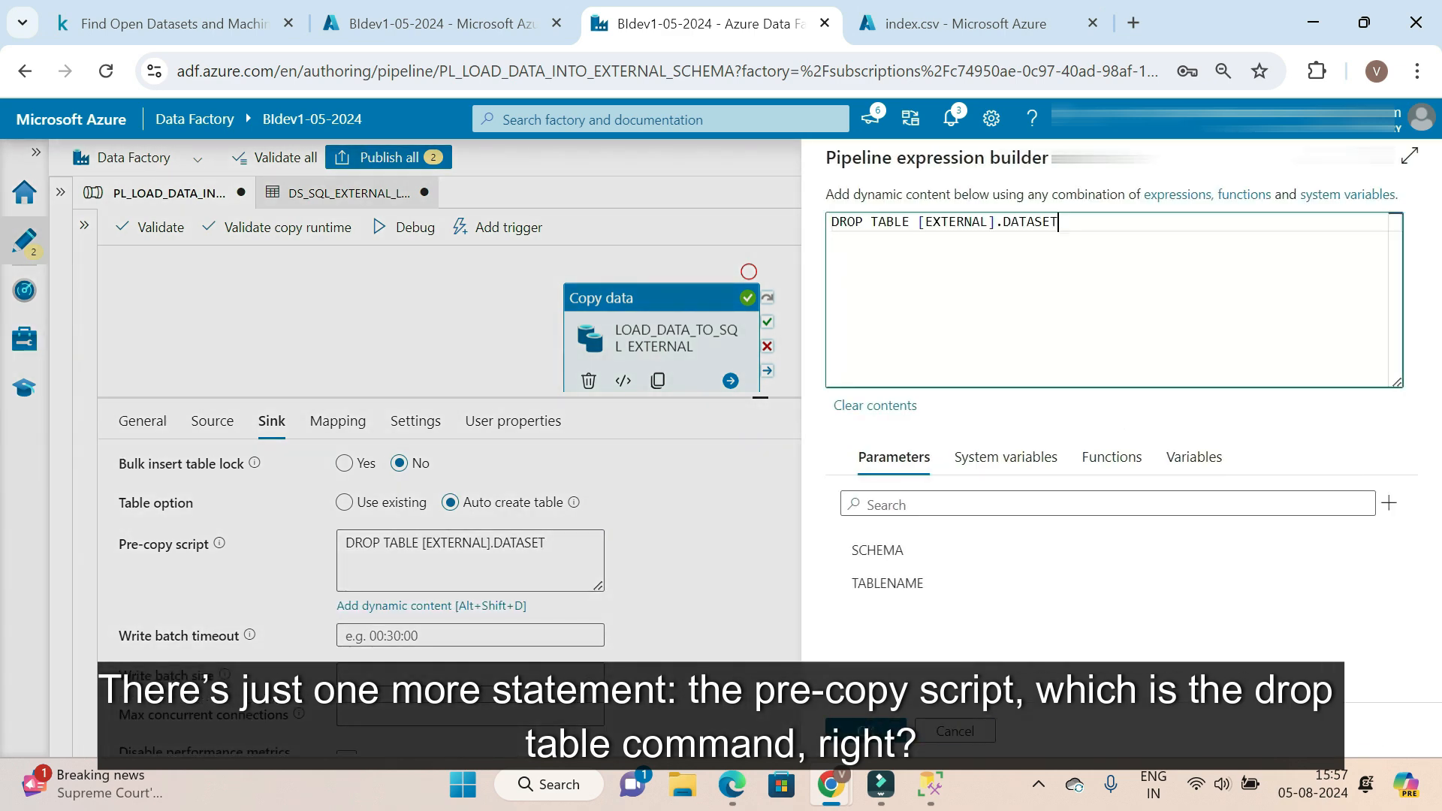
left_click_drag(1057, 222, 917, 223)
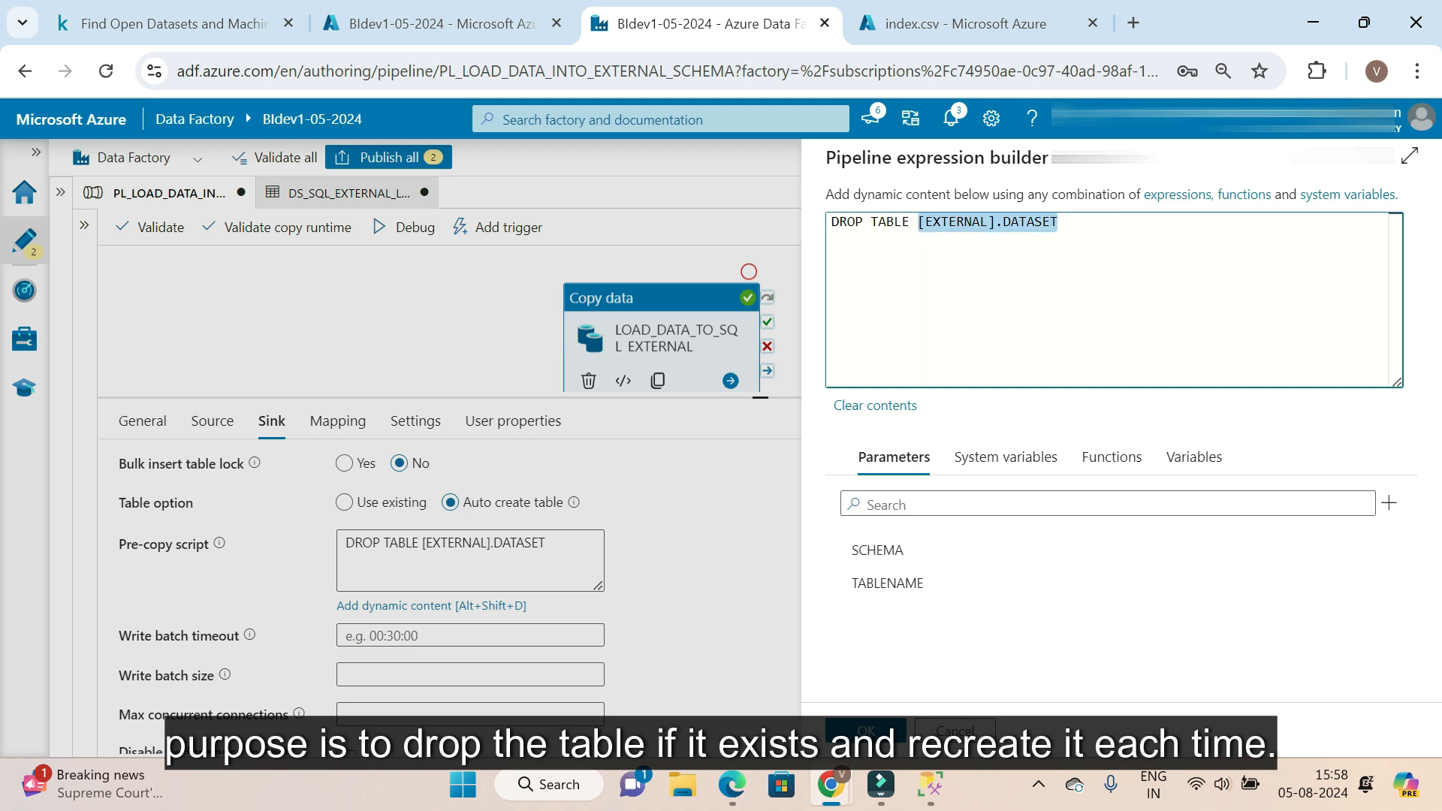
key("BackSpace")
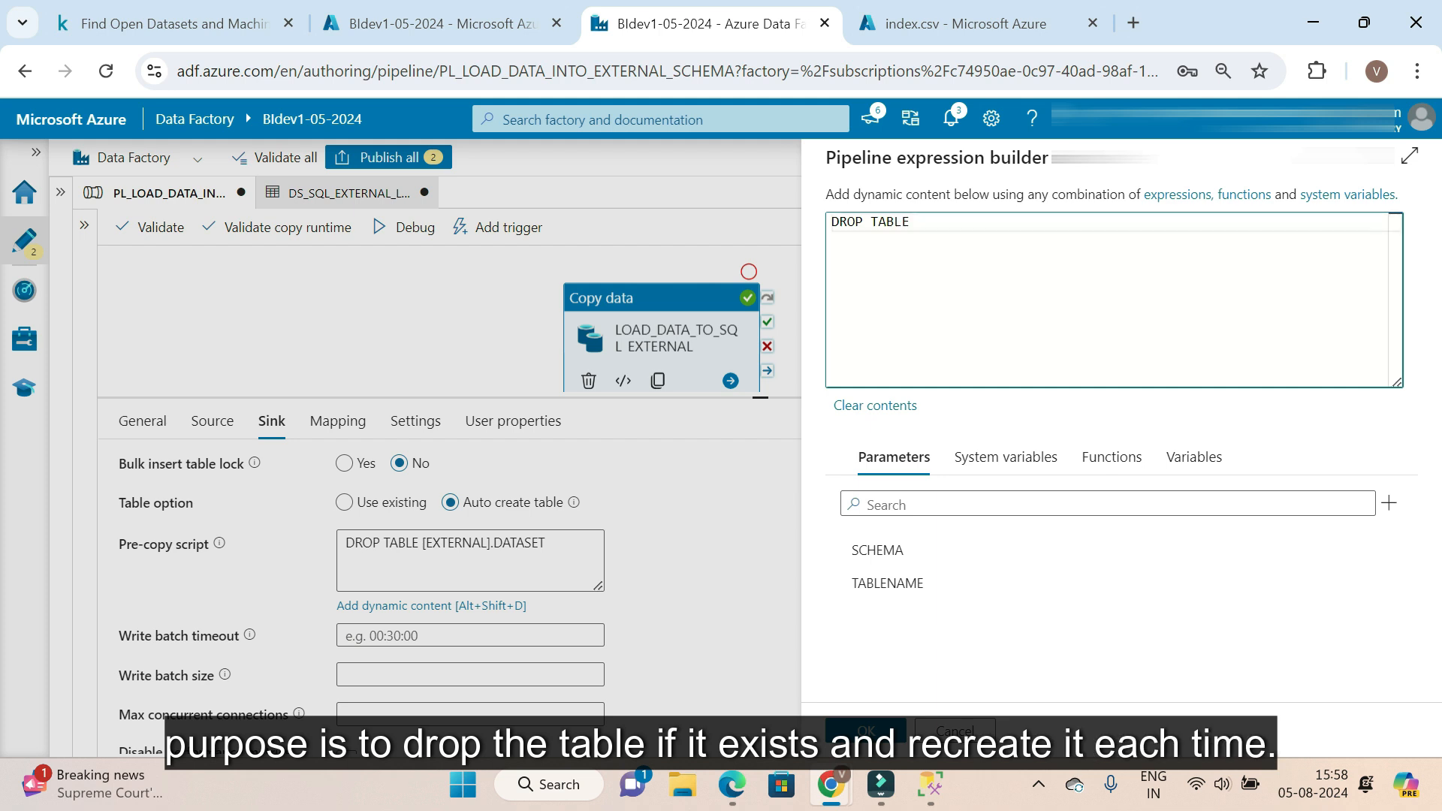
left_click(877, 549)
type(".parameters.SCHEMA.")
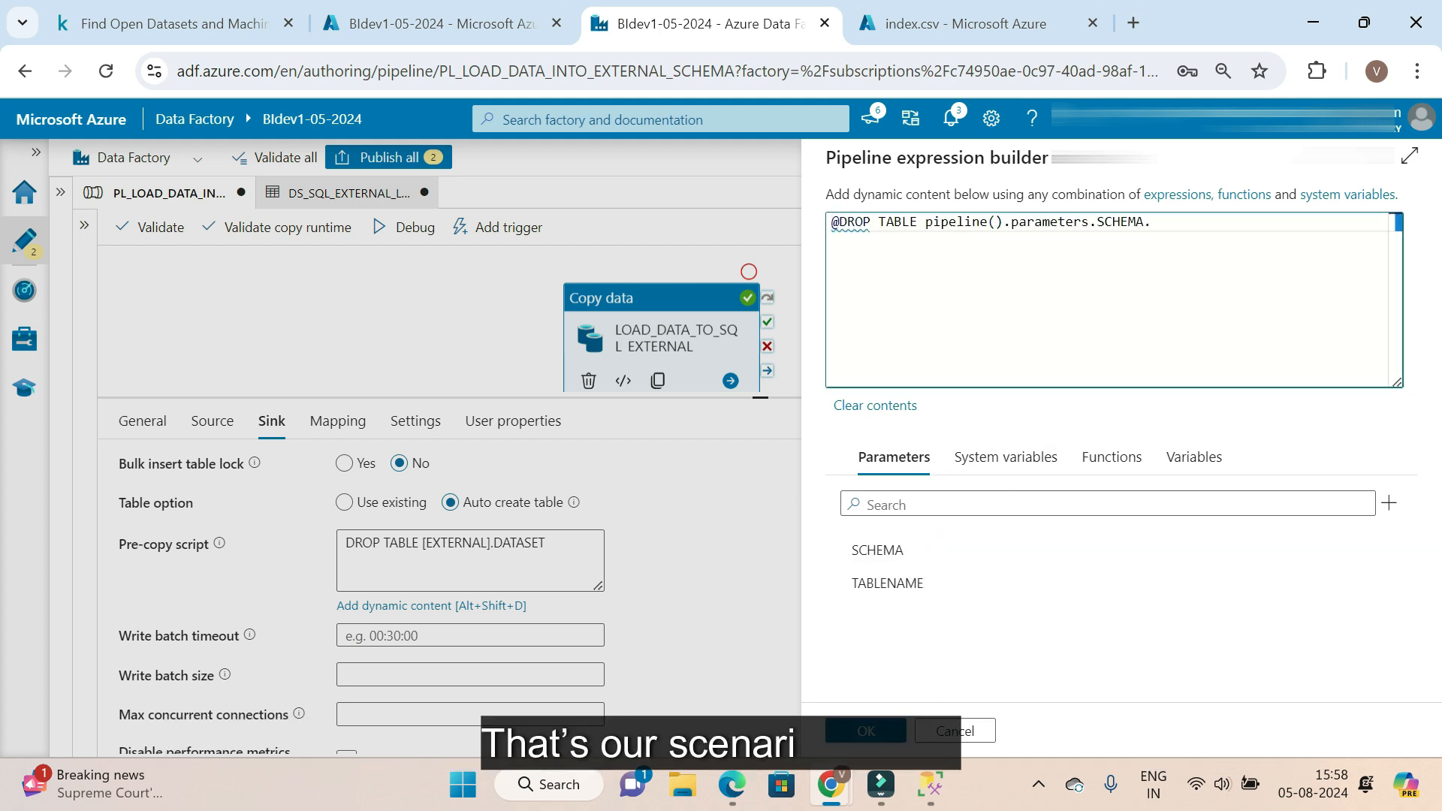
left_click(918, 584)
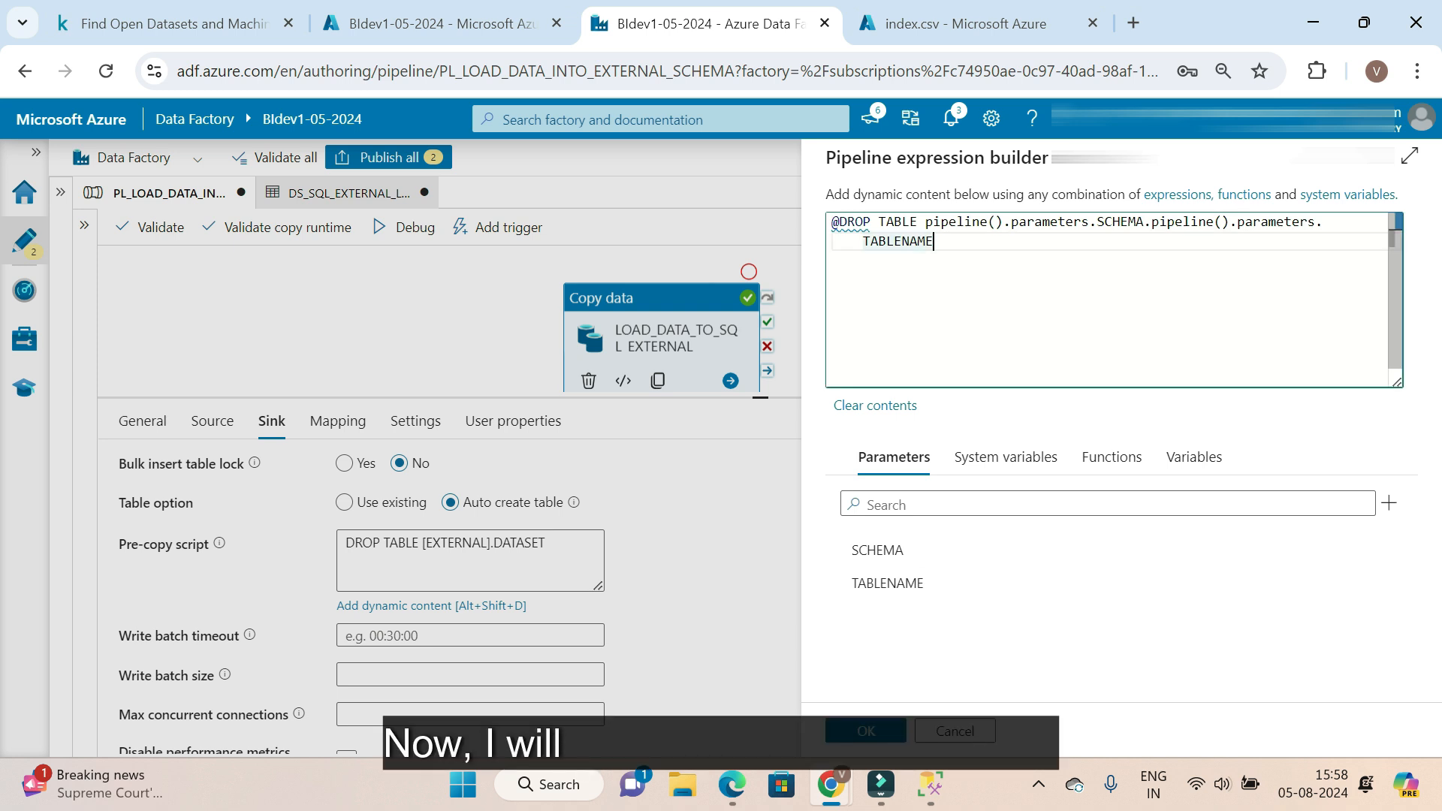
left_click(840, 222)
key("BackSpace")
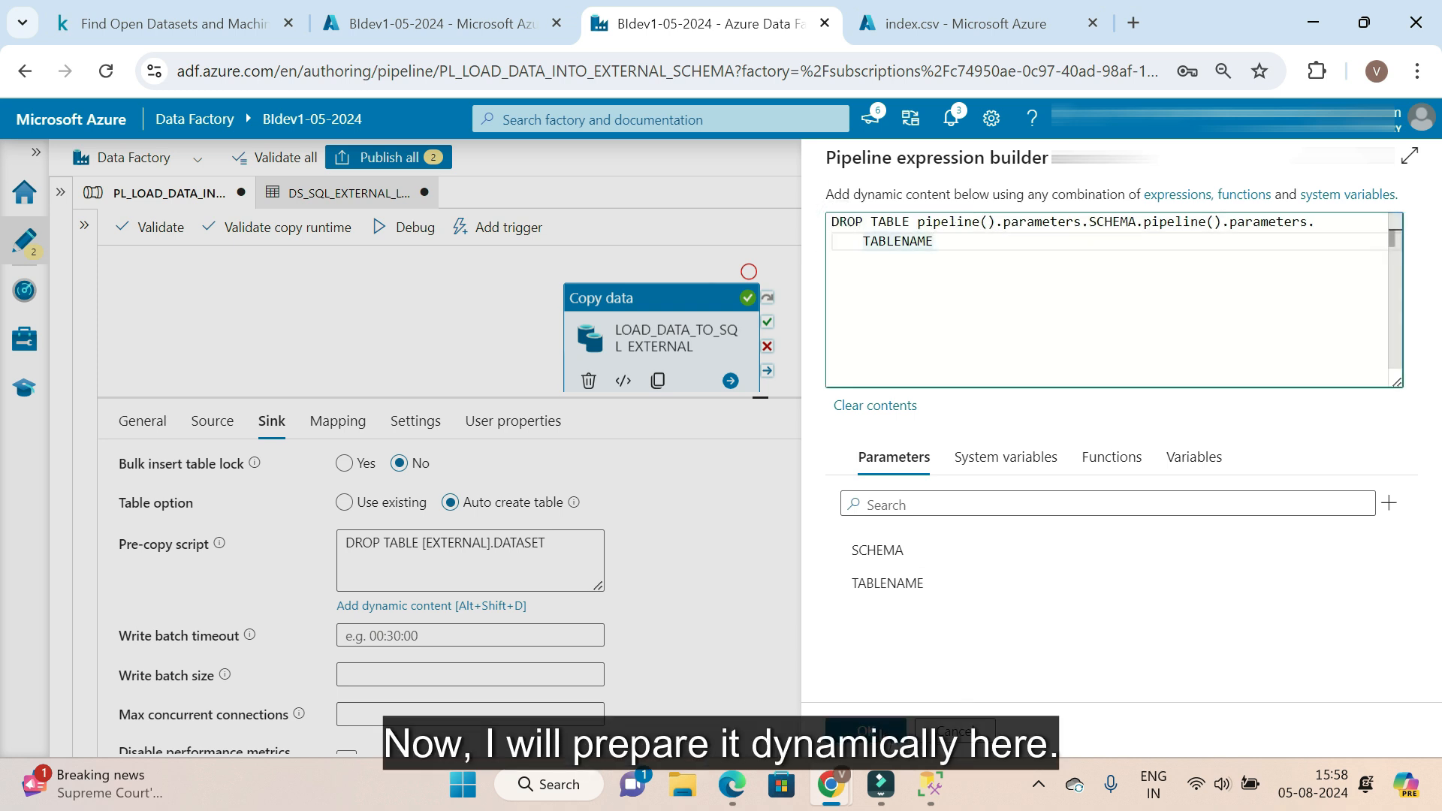
left_click(871, 730)
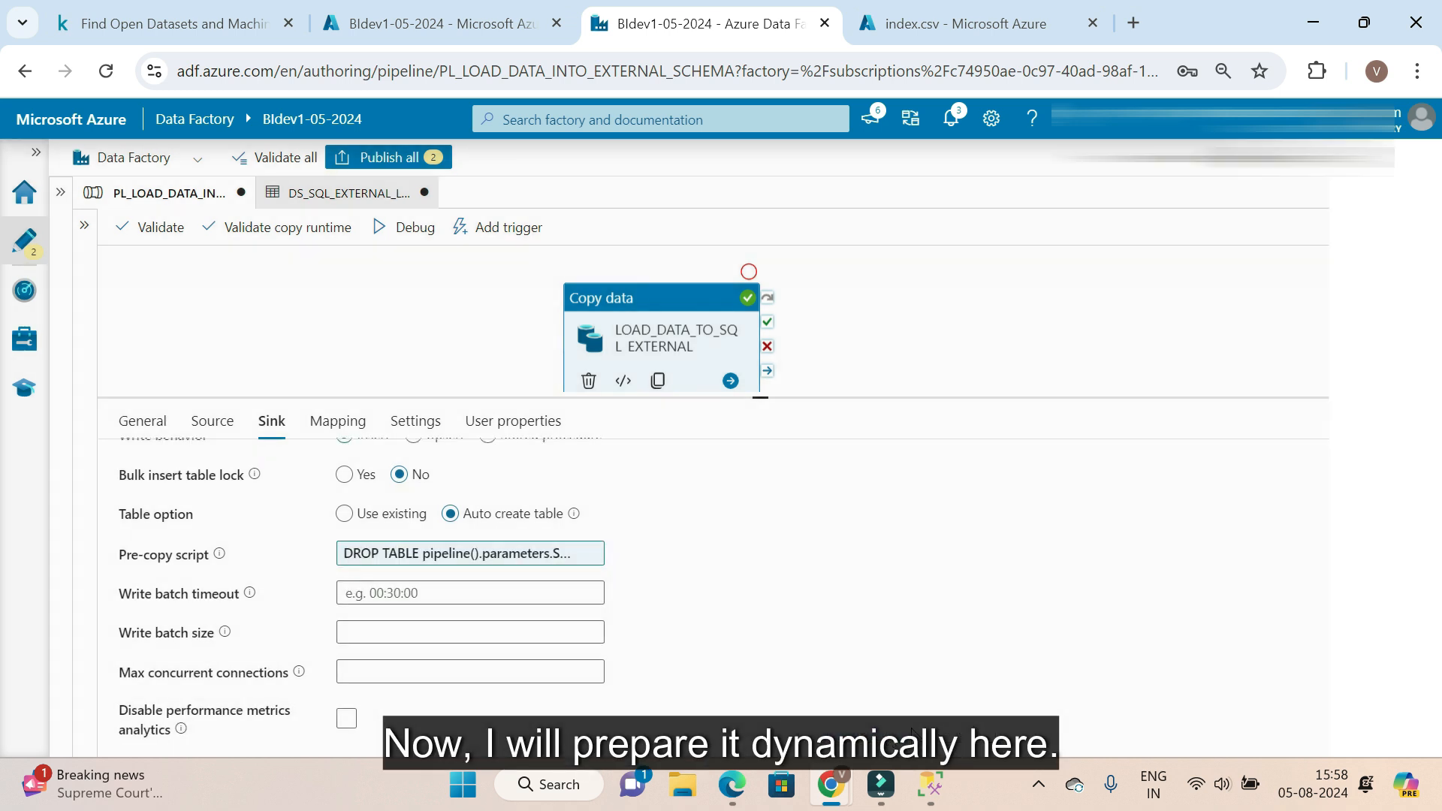
Set the default value of the pipeline's SCHEMA parameter to [EXTERNAL] and publish all changes
left_click(284, 320)
left_click(408, 315)
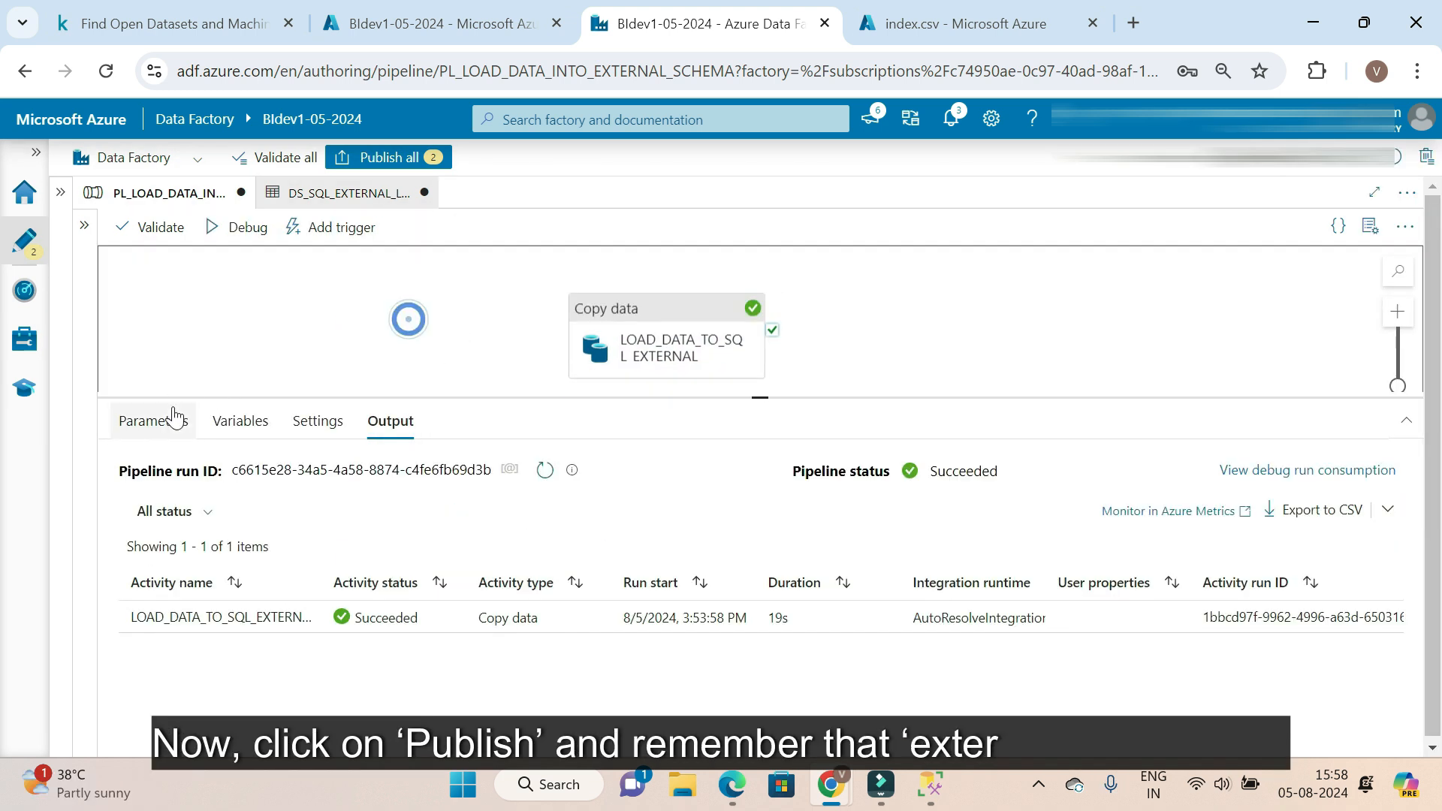
left_click(167, 422)
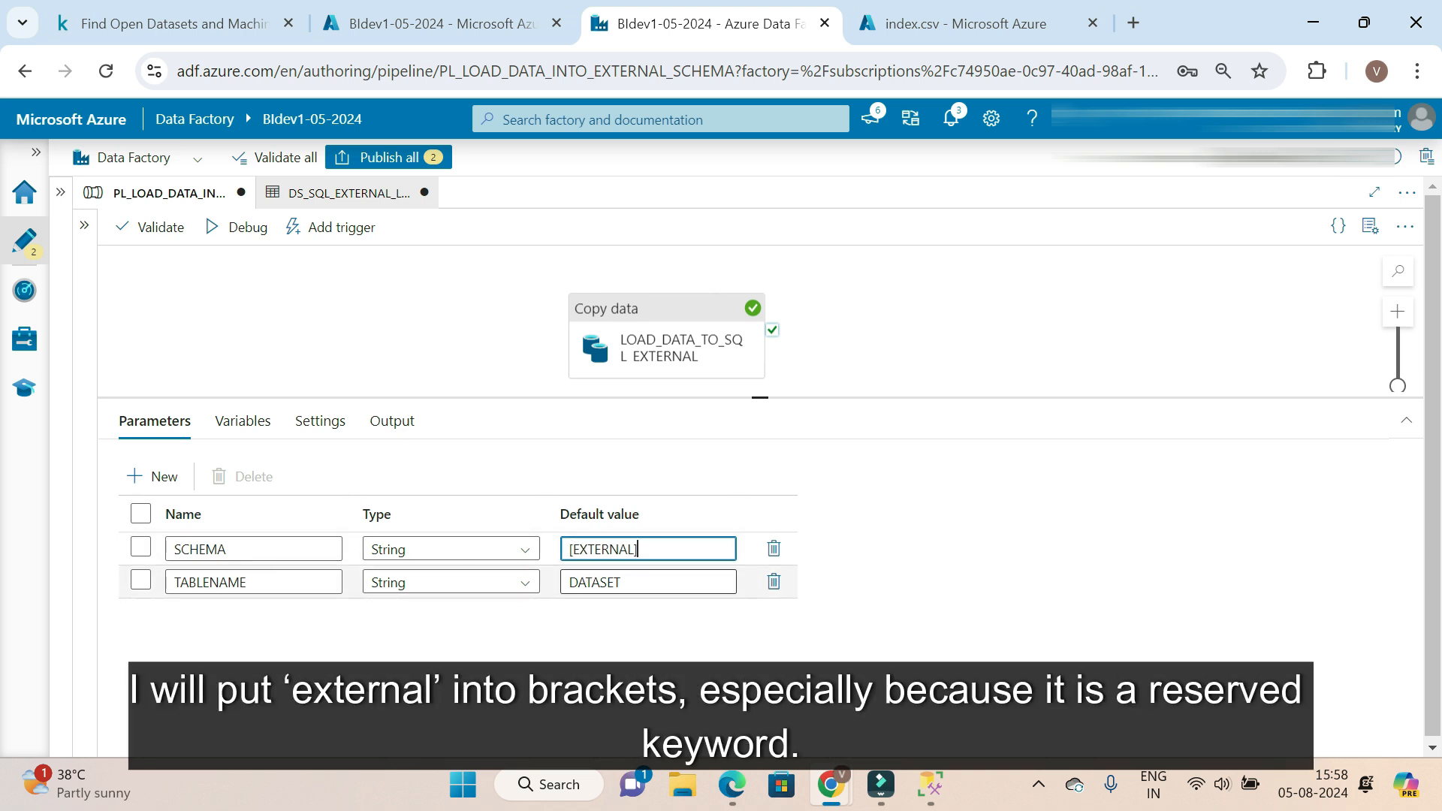
left_click(388, 157)
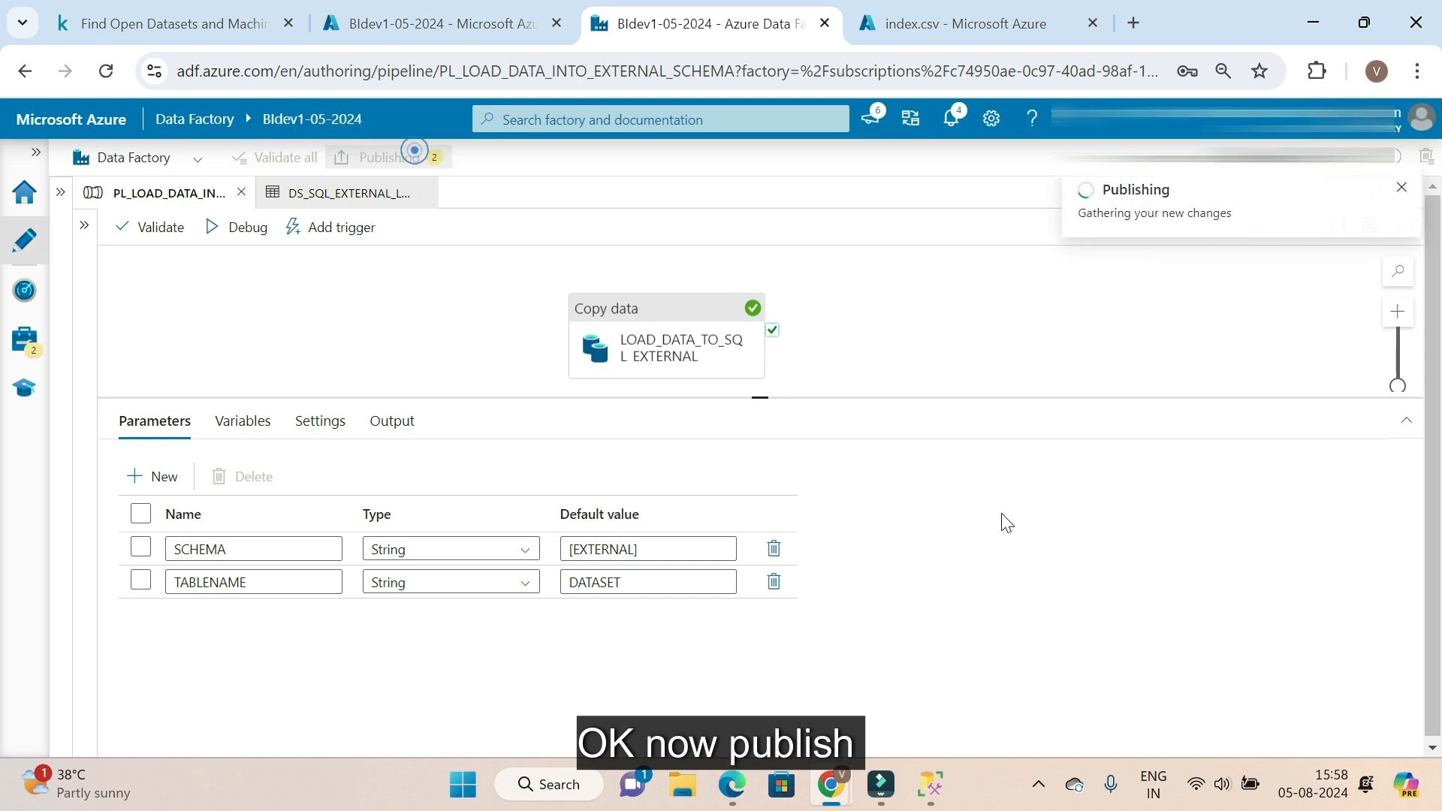
left_click(883, 731)
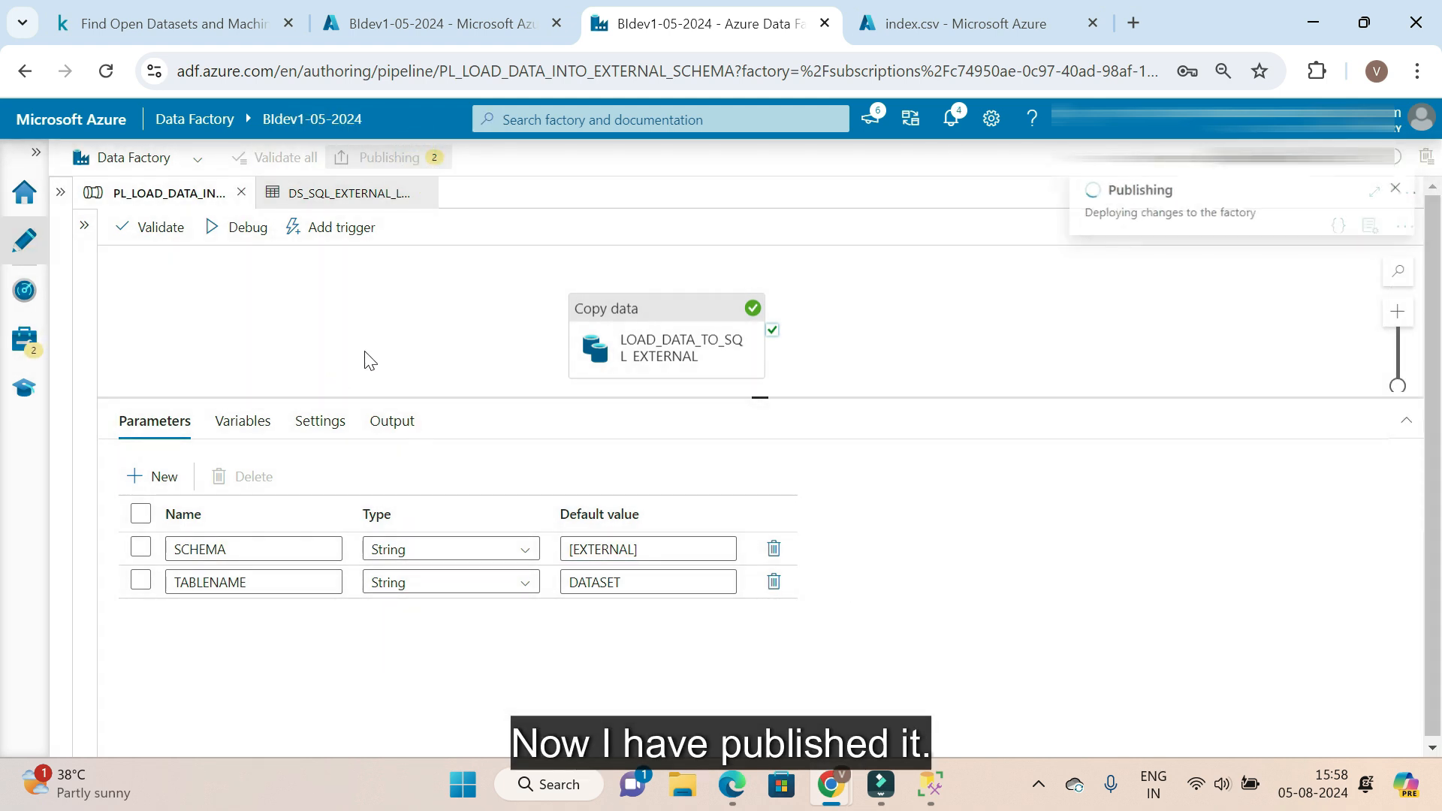
Run the pipeline in debug mode with SCHEMA [EXTERNAL] and TABLENAME DATASET
left_click(236, 226)
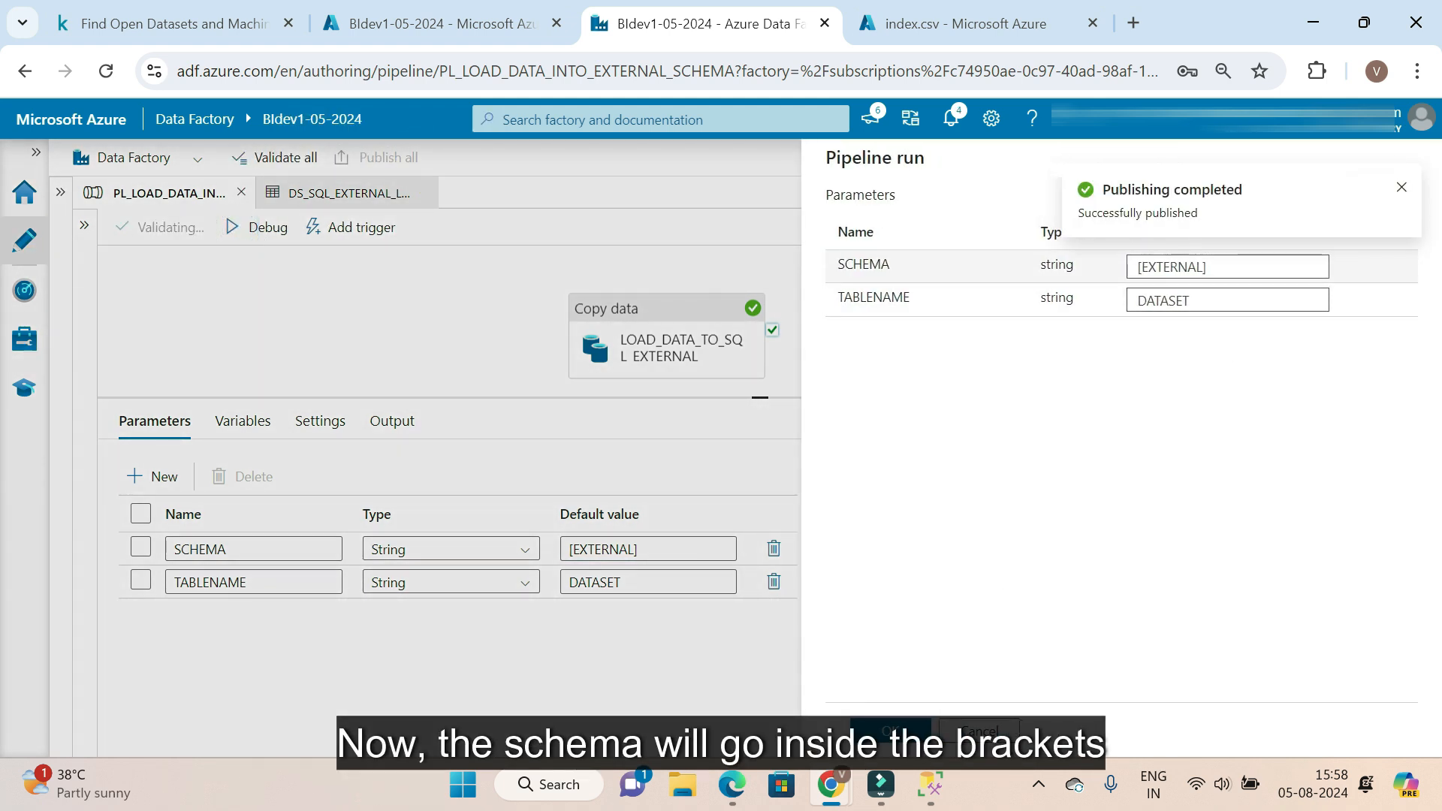
left_click(1401, 188)
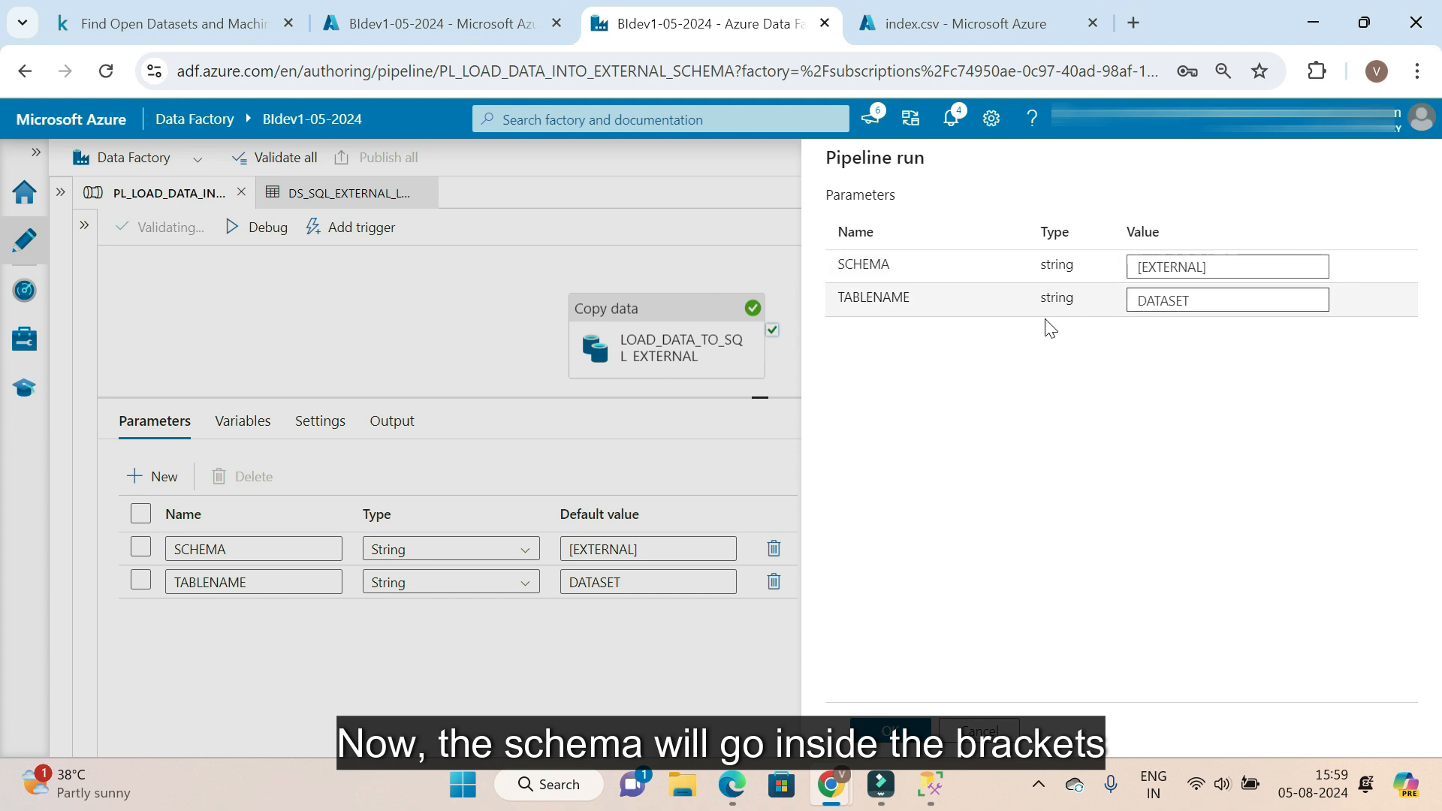
left_click(890, 730)
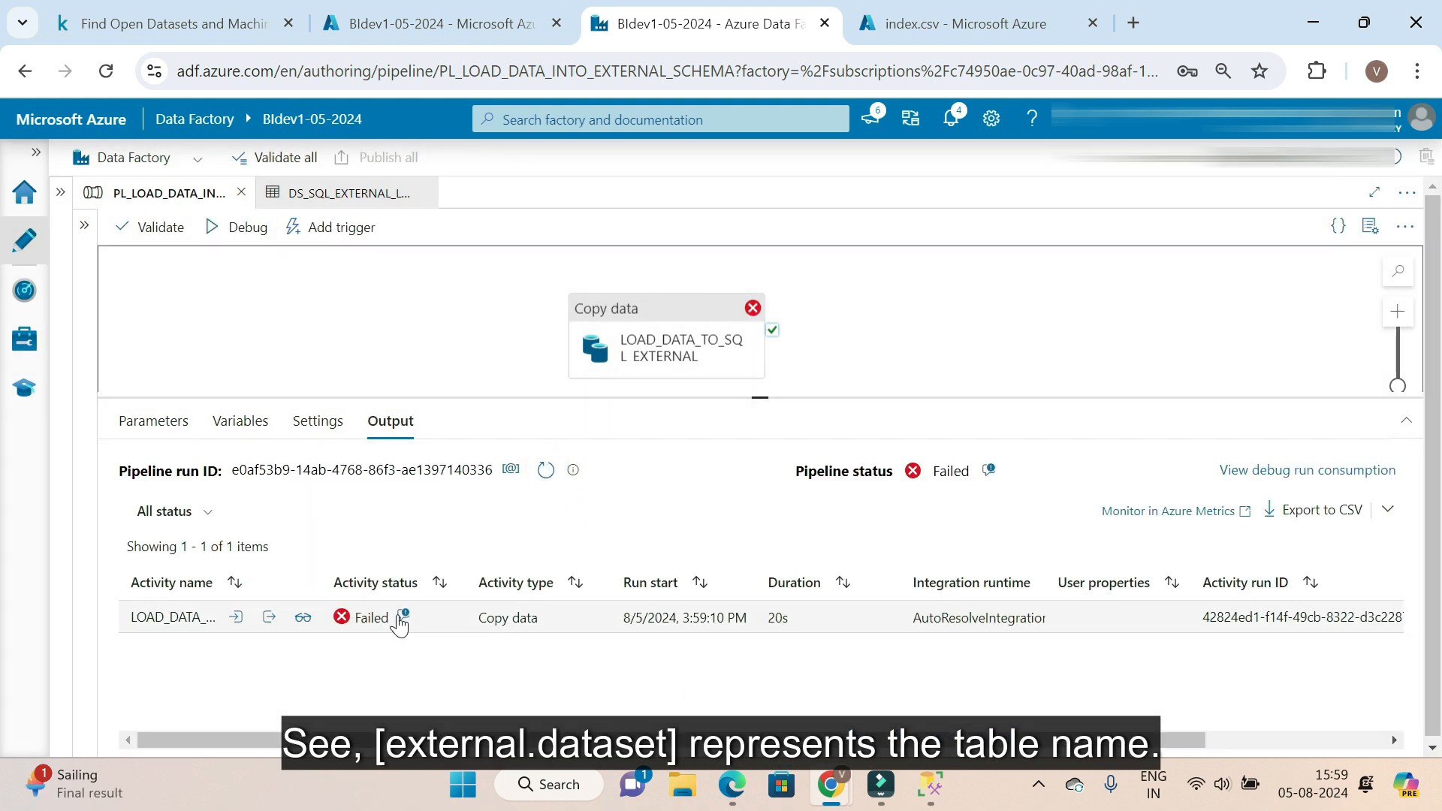
Examine the full error details of the LOAD_DATA_TO_SQL_EXTERNAL activity's debug run
left_click(404, 617)
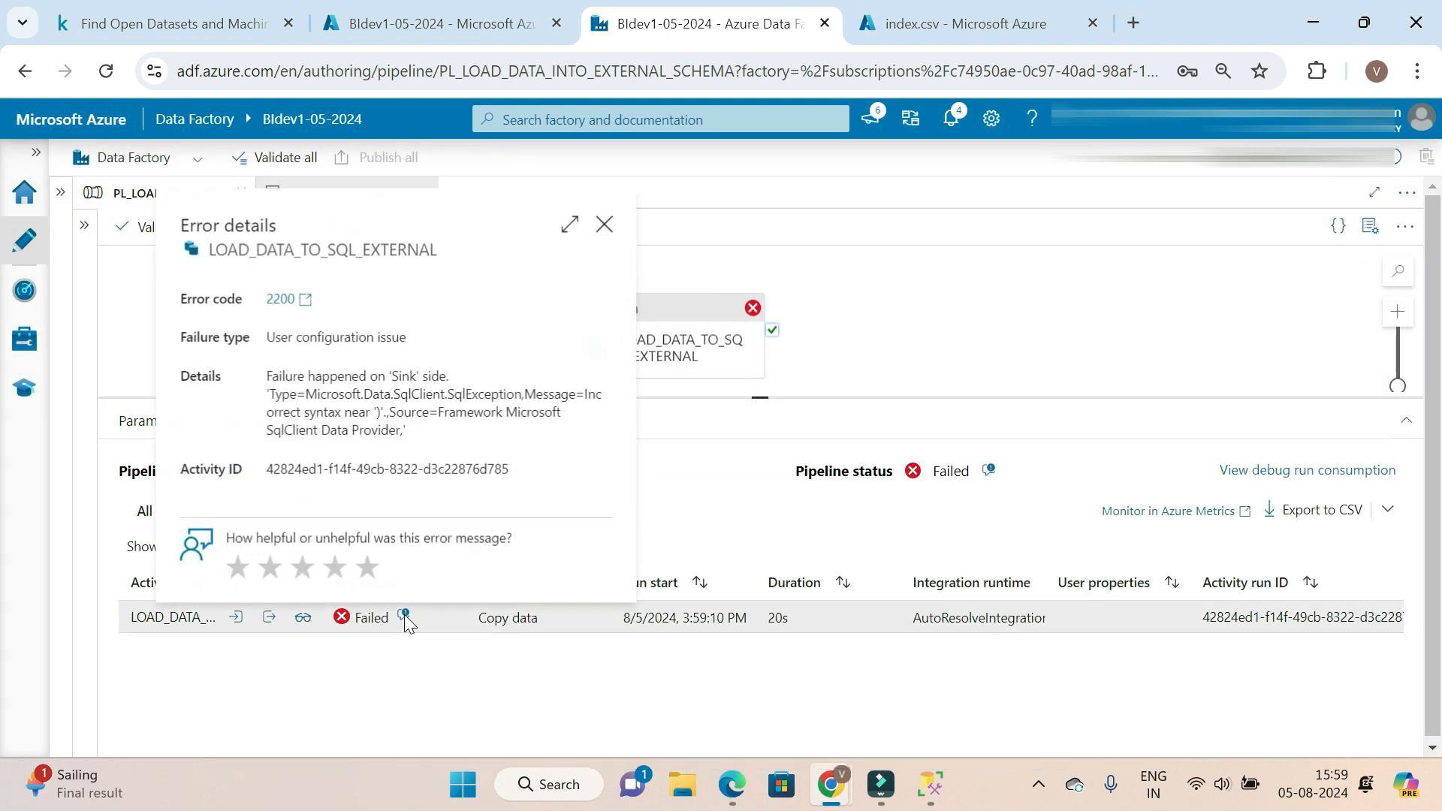
left_click(570, 223)
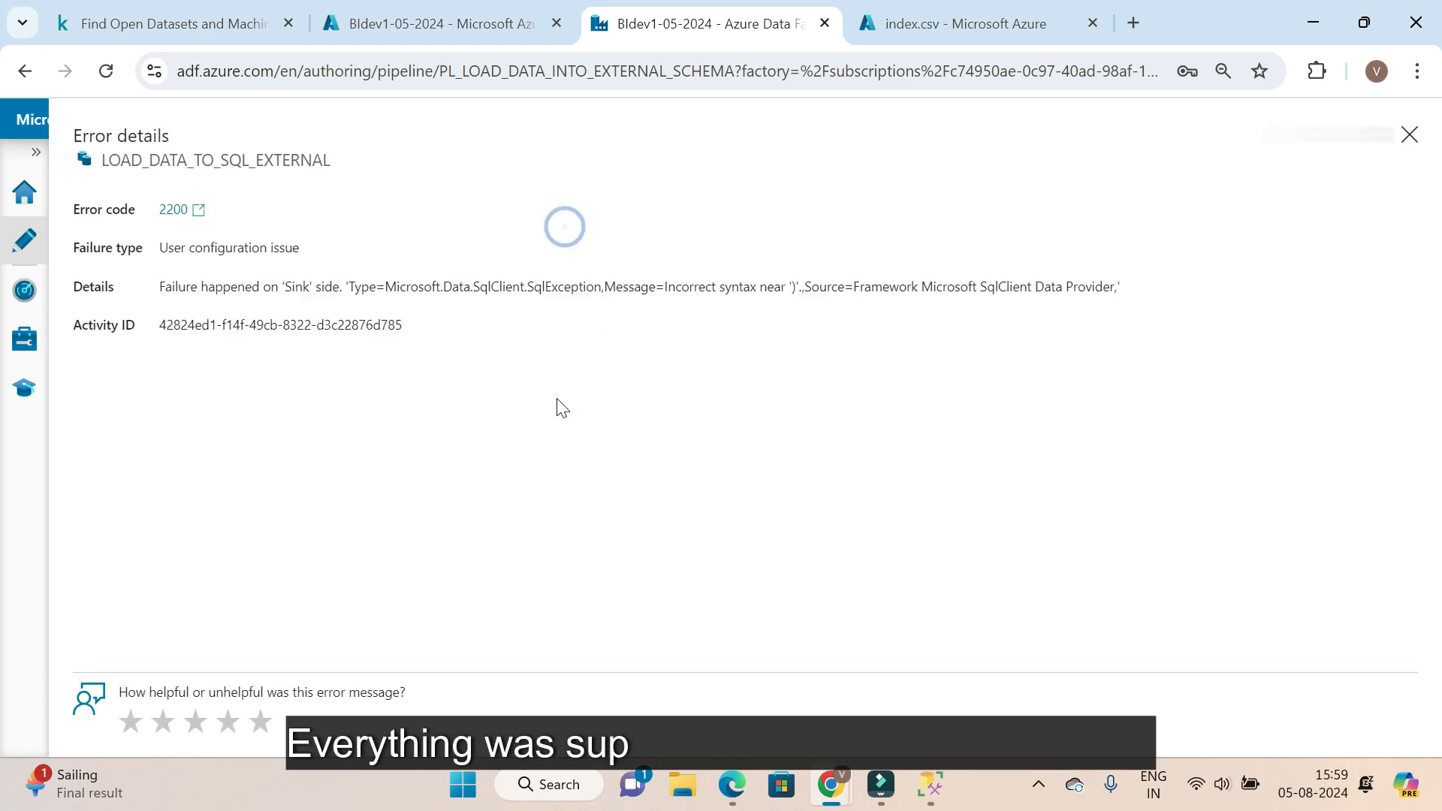
left_click(1410, 138)
left_click(404, 617)
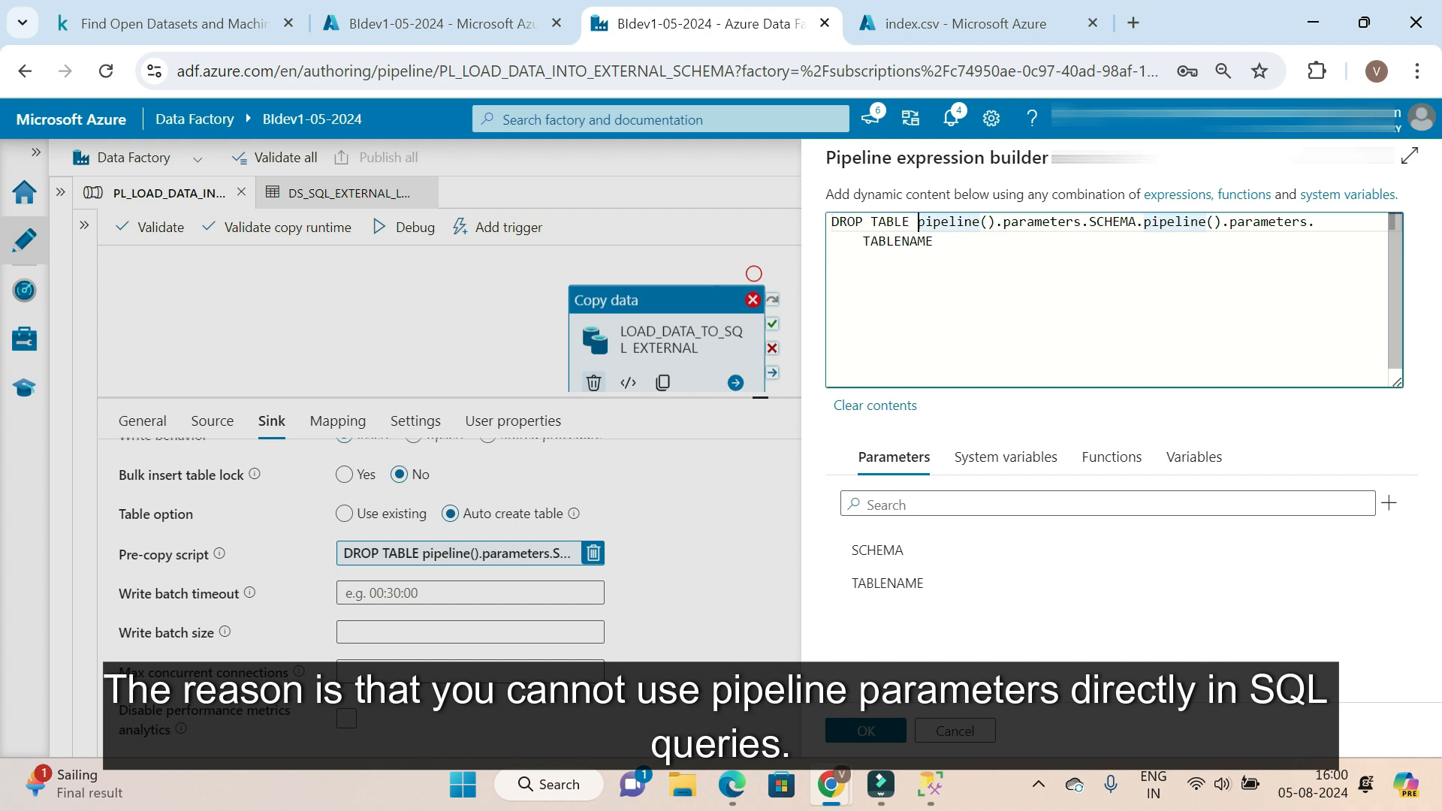
Correct the sink's pre-copy script to DROP TABLE @{pipeline().parameters.SCHEMA}.@{pipeline().parameters.TABLENAME}
type("{@")
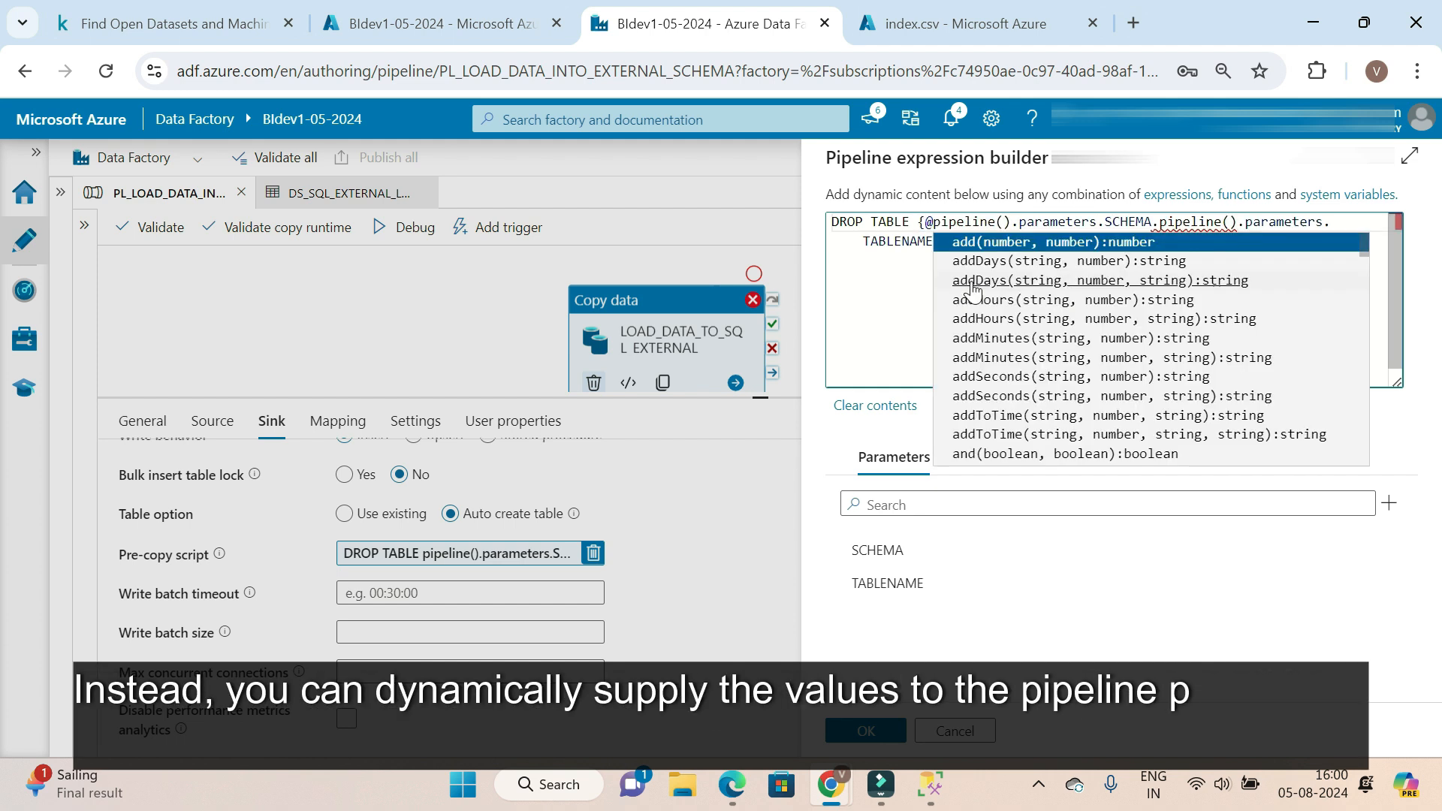
left_click(896, 308)
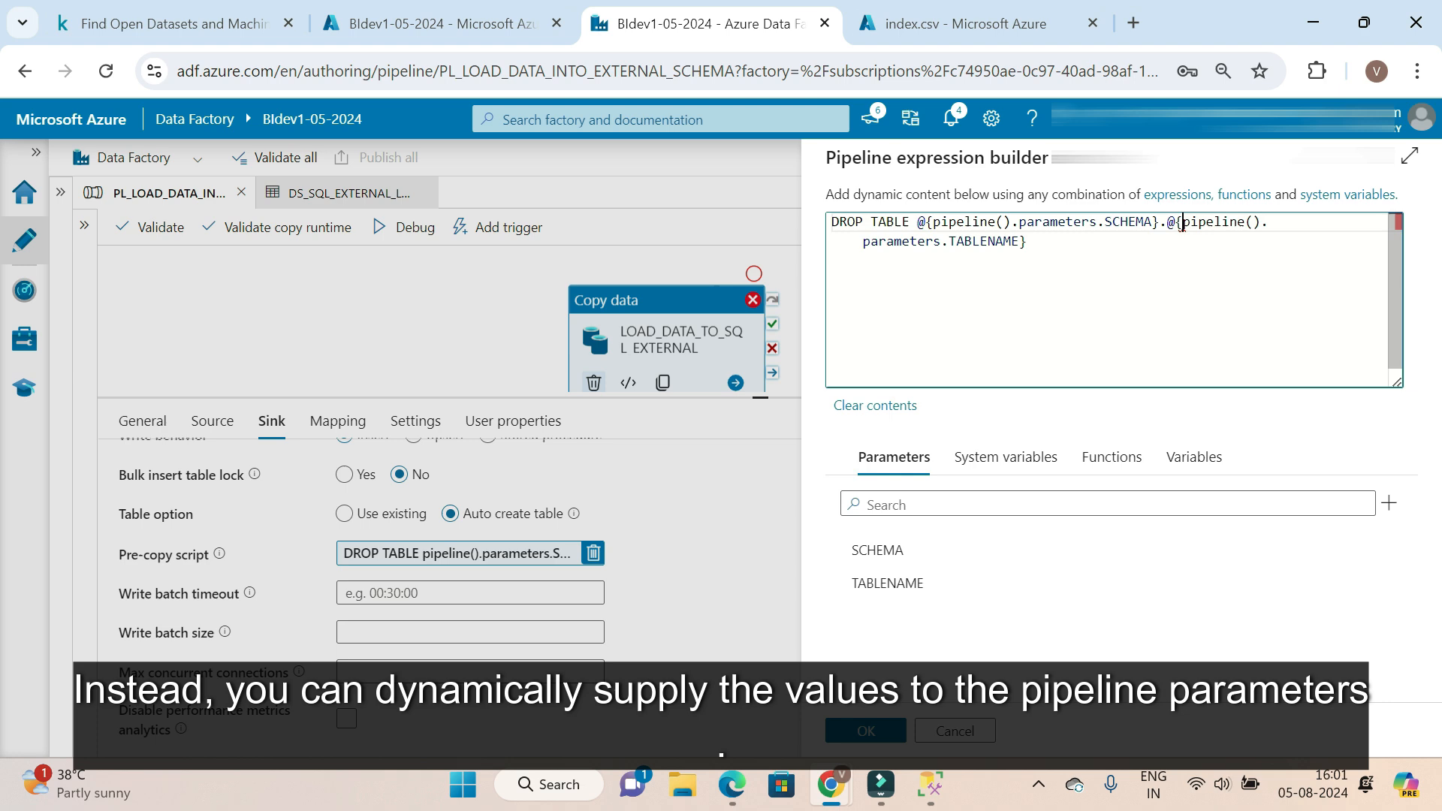
left_click(920, 223)
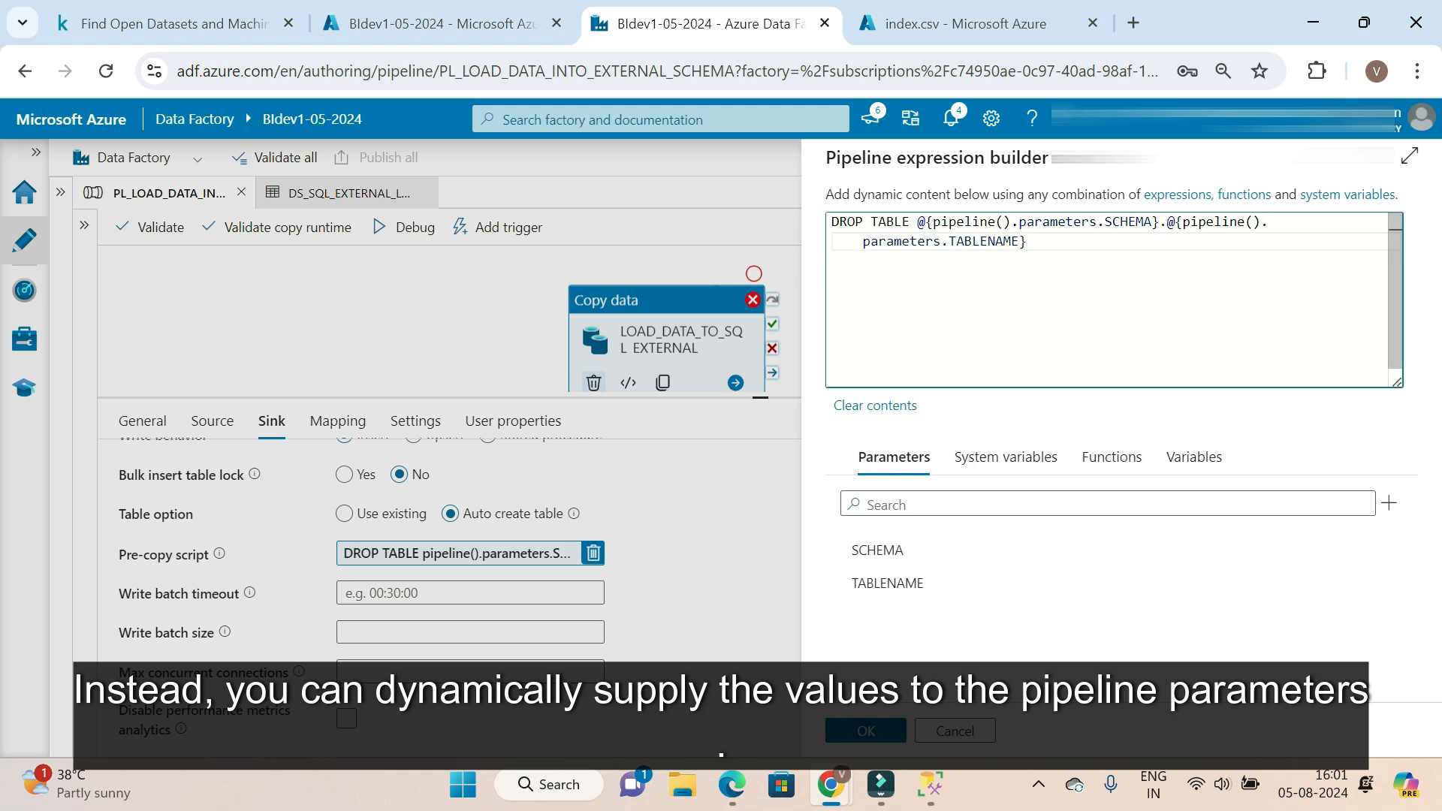
left_click(923, 224)
left_click(1028, 242)
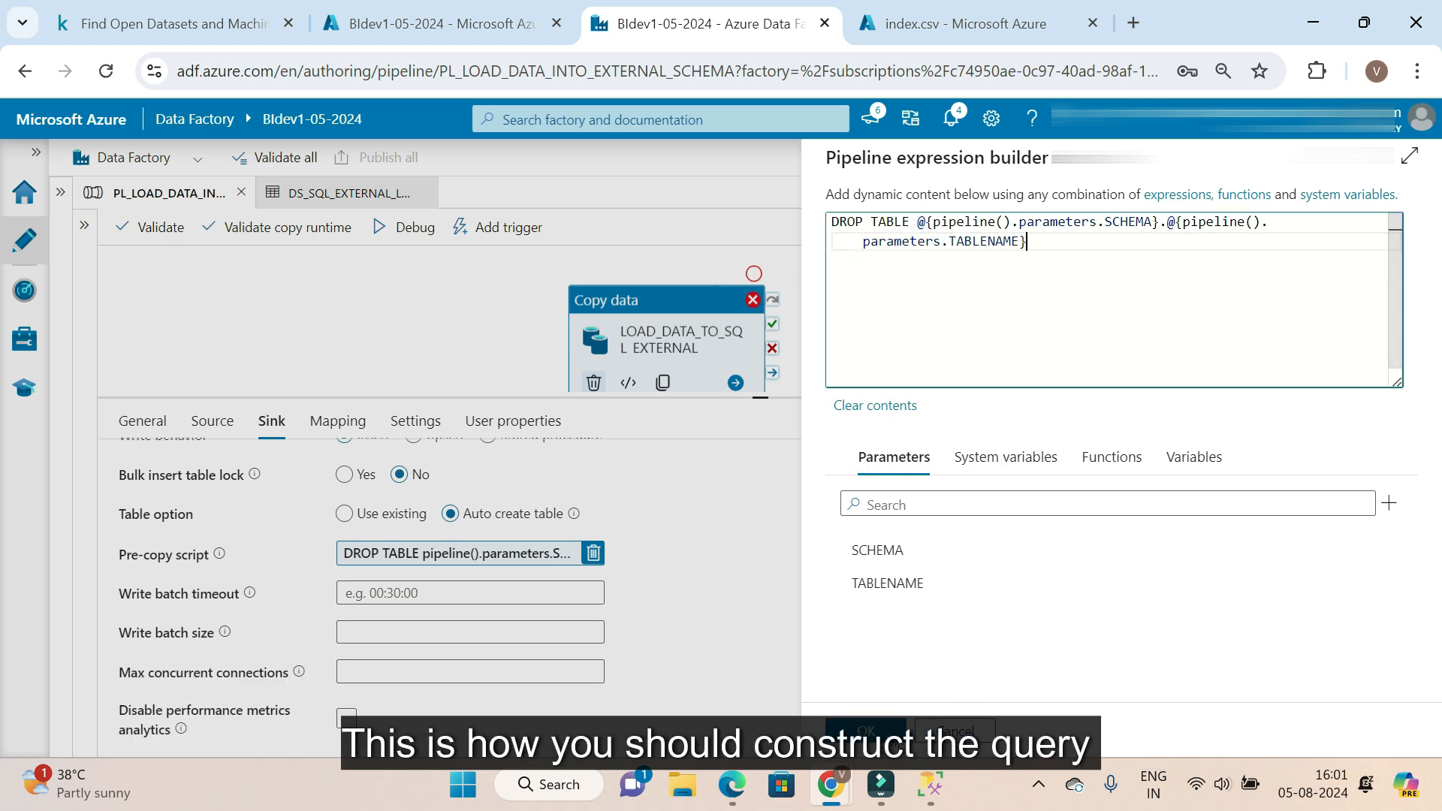
left_click(866, 731)
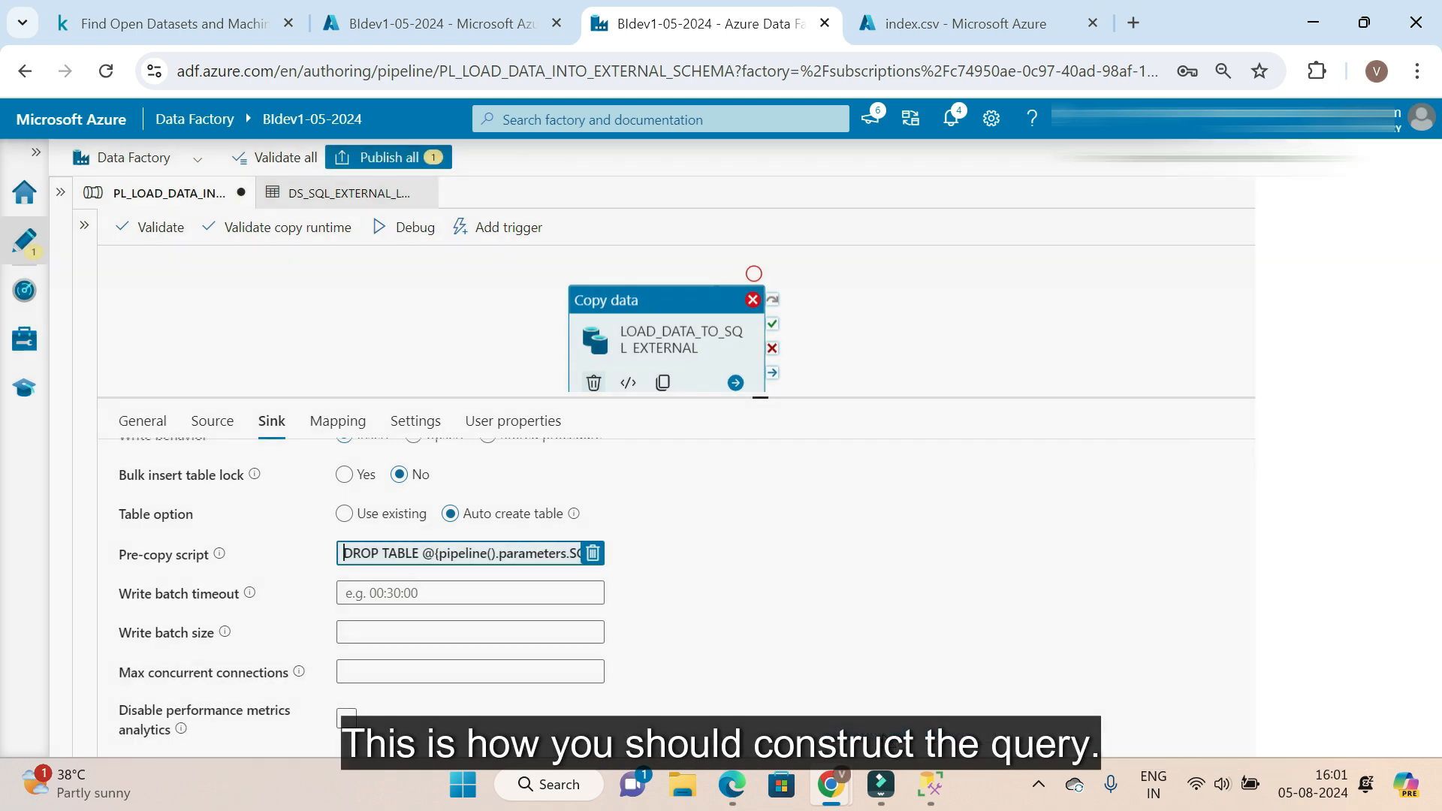
Publish the corrected pipeline and debug it again with SCHEMA [EXTERNAL] and TABLENAME DATASET
left_click(431, 157)
left_click(866, 731)
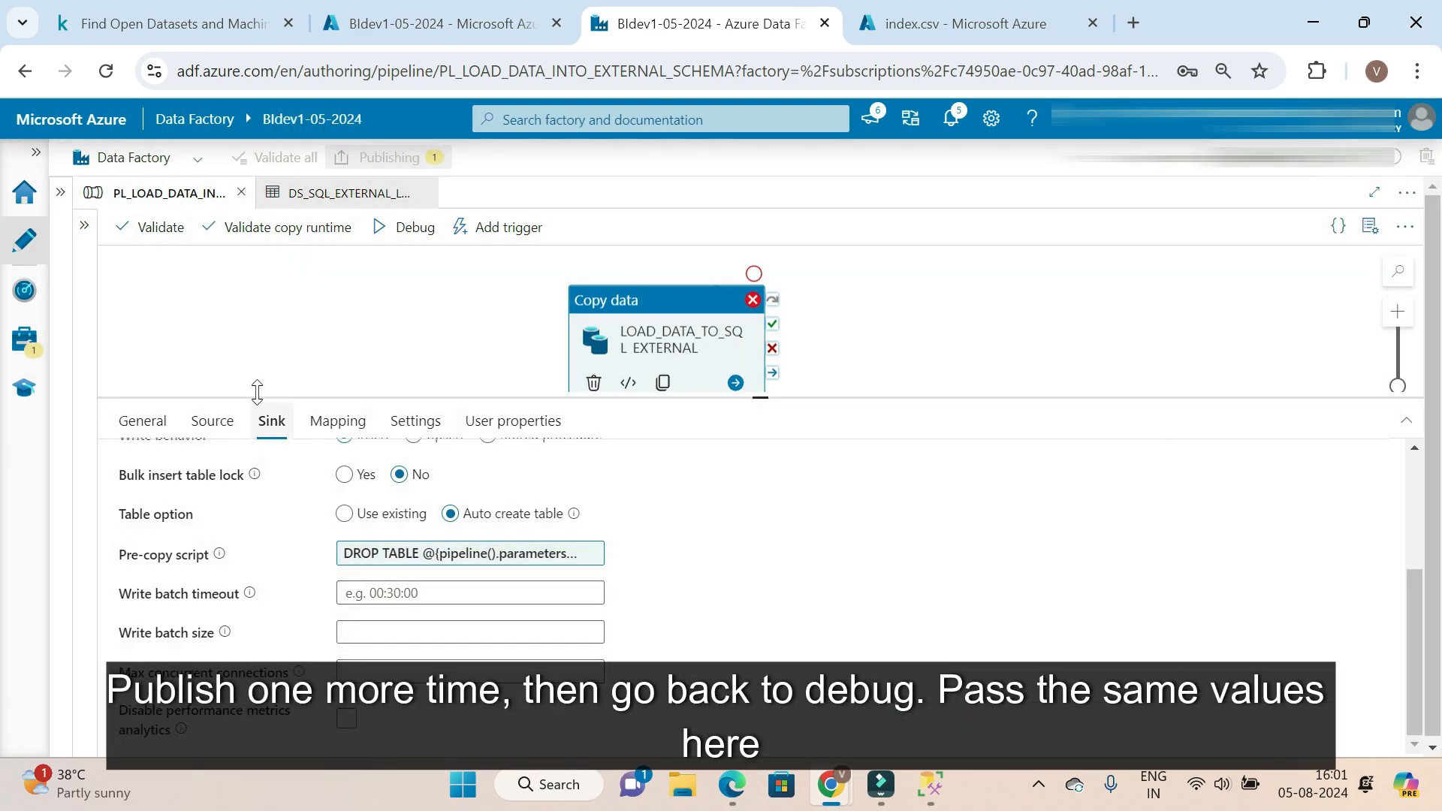
left_click(417, 227)
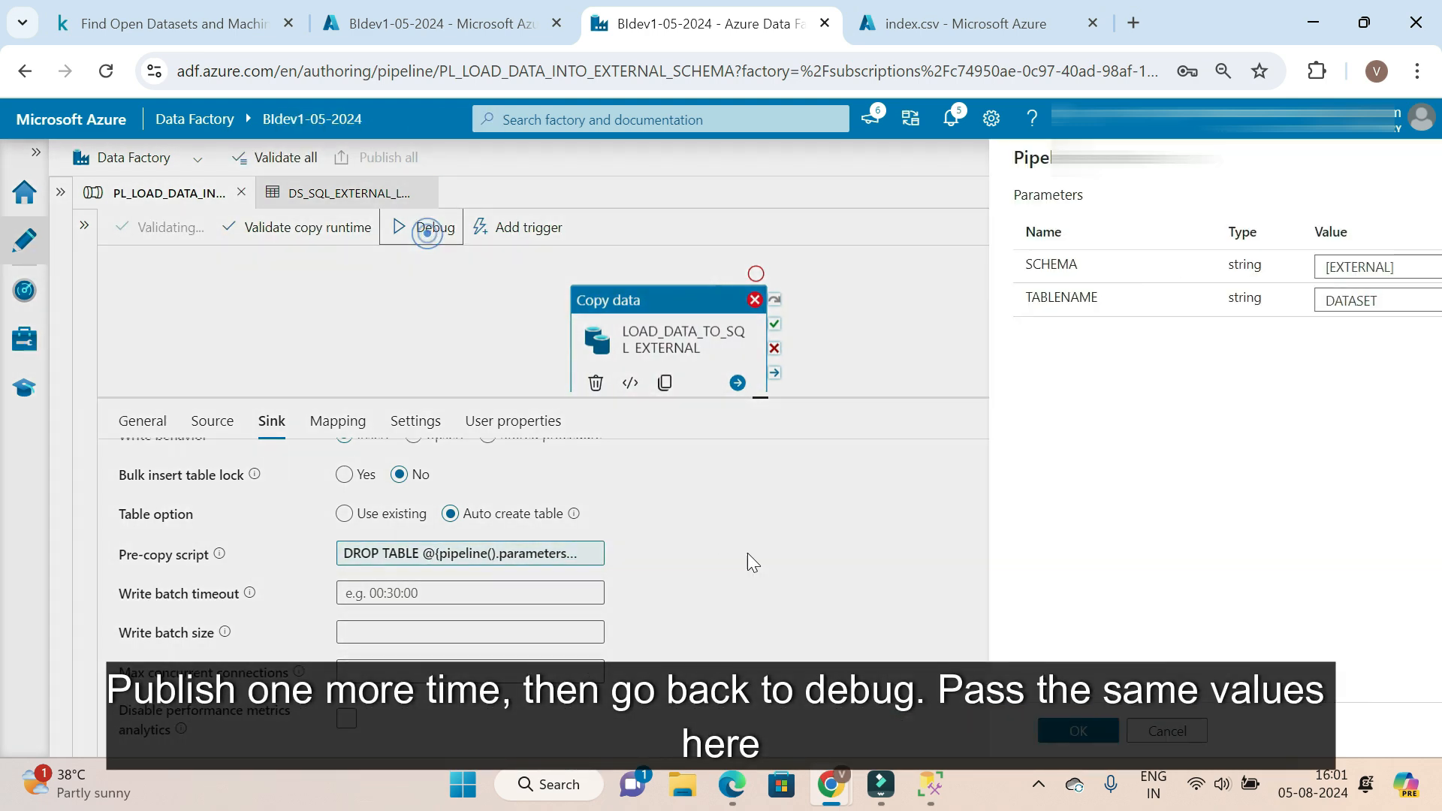
left_click(892, 732)
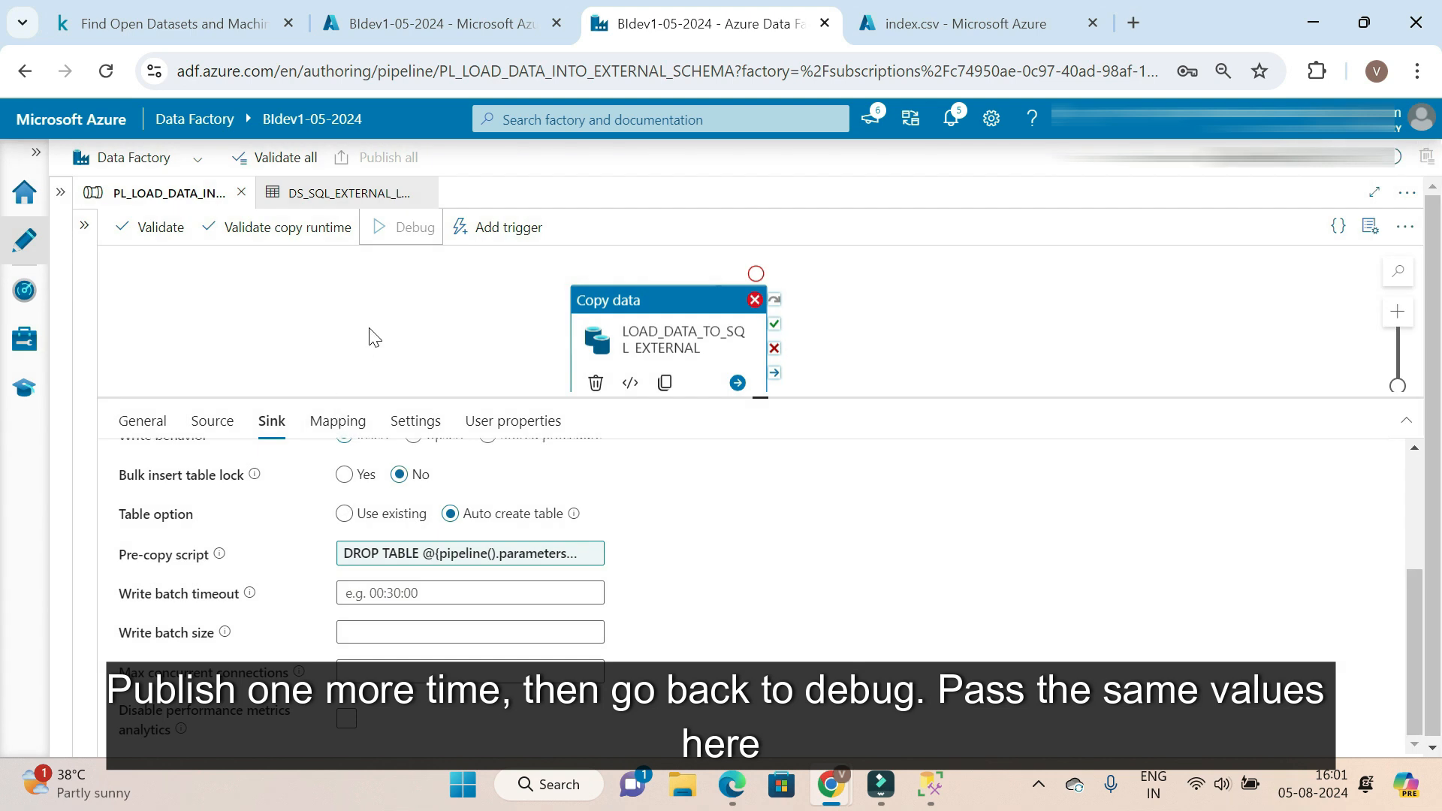
Examine the copy details of the LOAD_DATA_TO_SQL_EXTERNAL debug run, including the rows written to Azure SQL Database
left_click(414, 367)
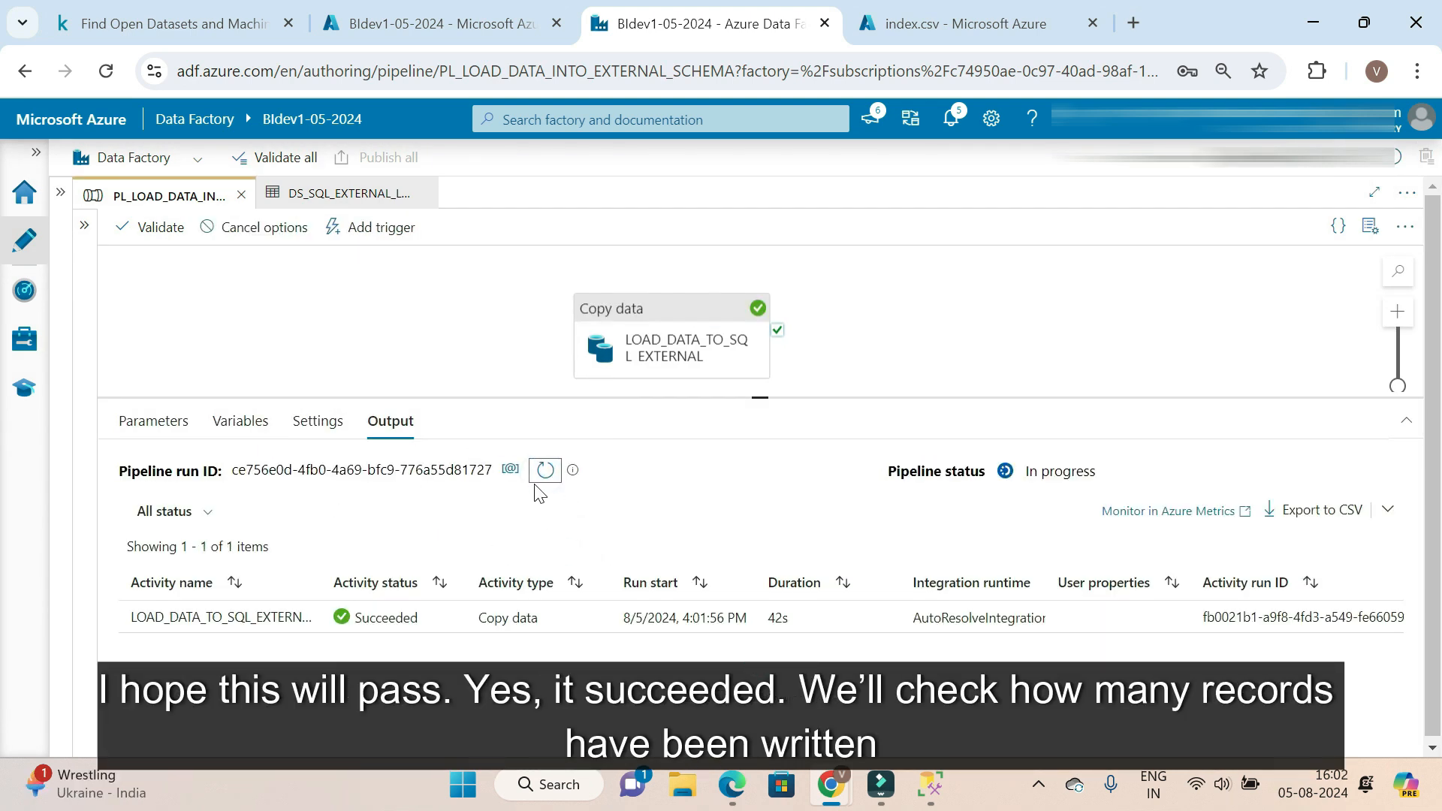
mouse_move(343, 628)
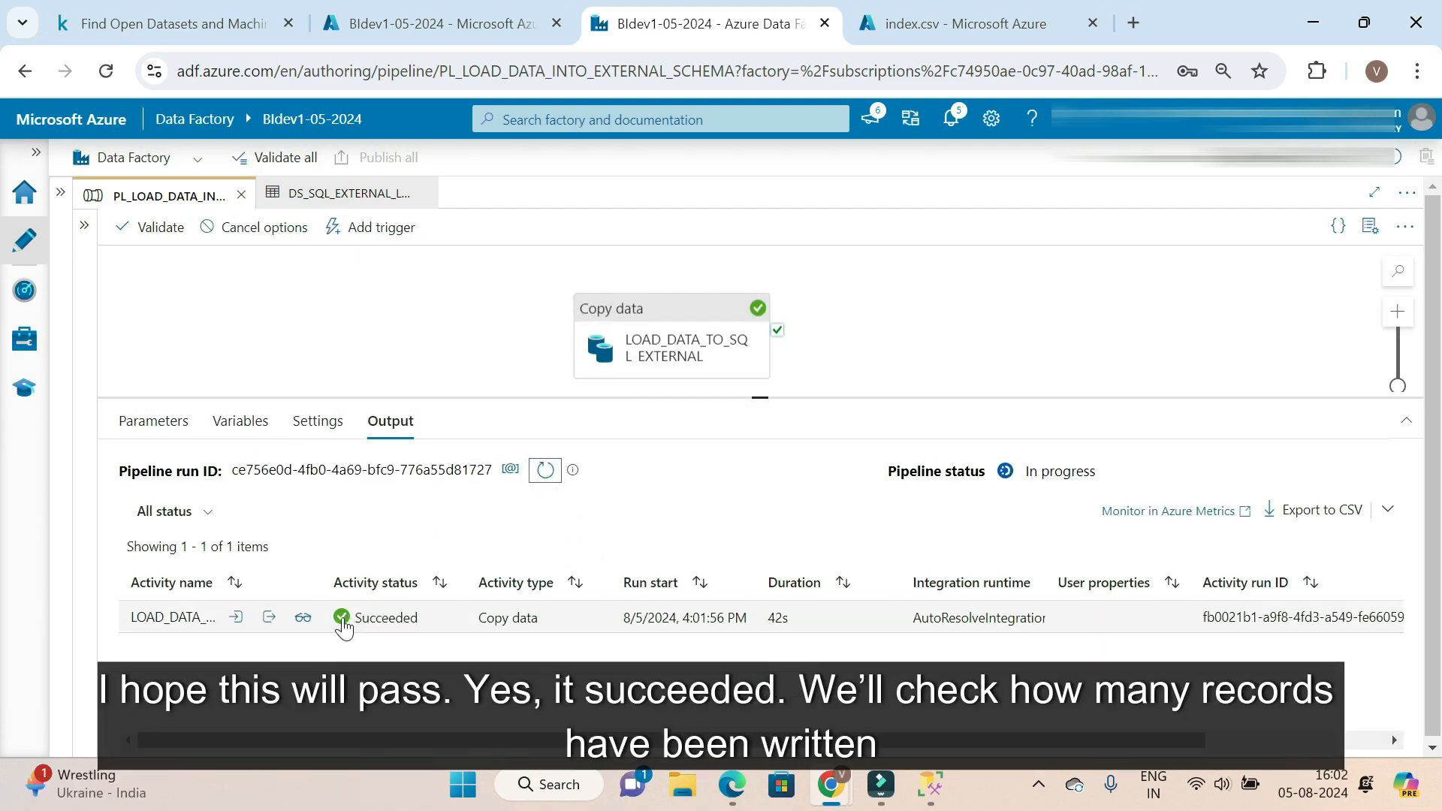
left_click(303, 618)
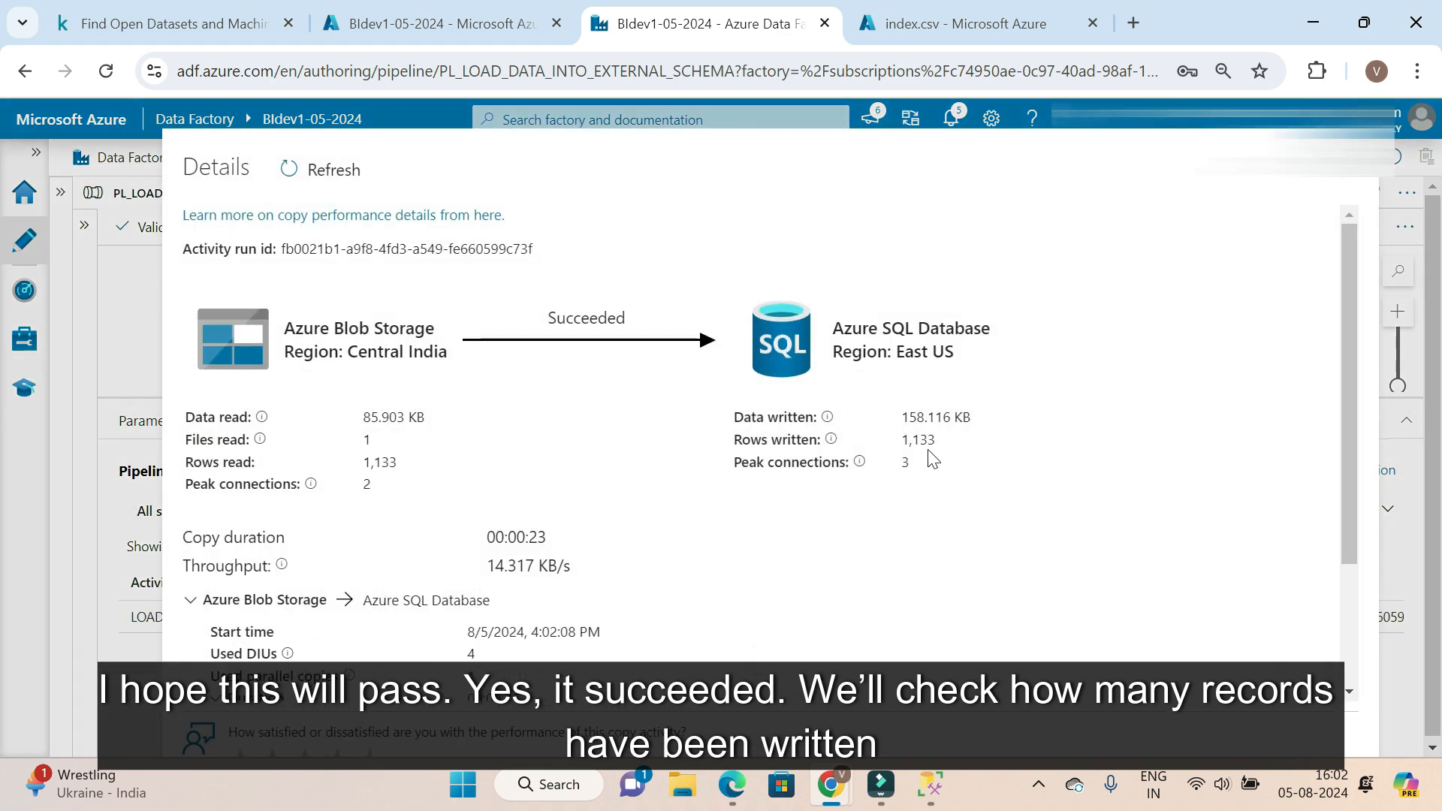
left_click(893, 442)
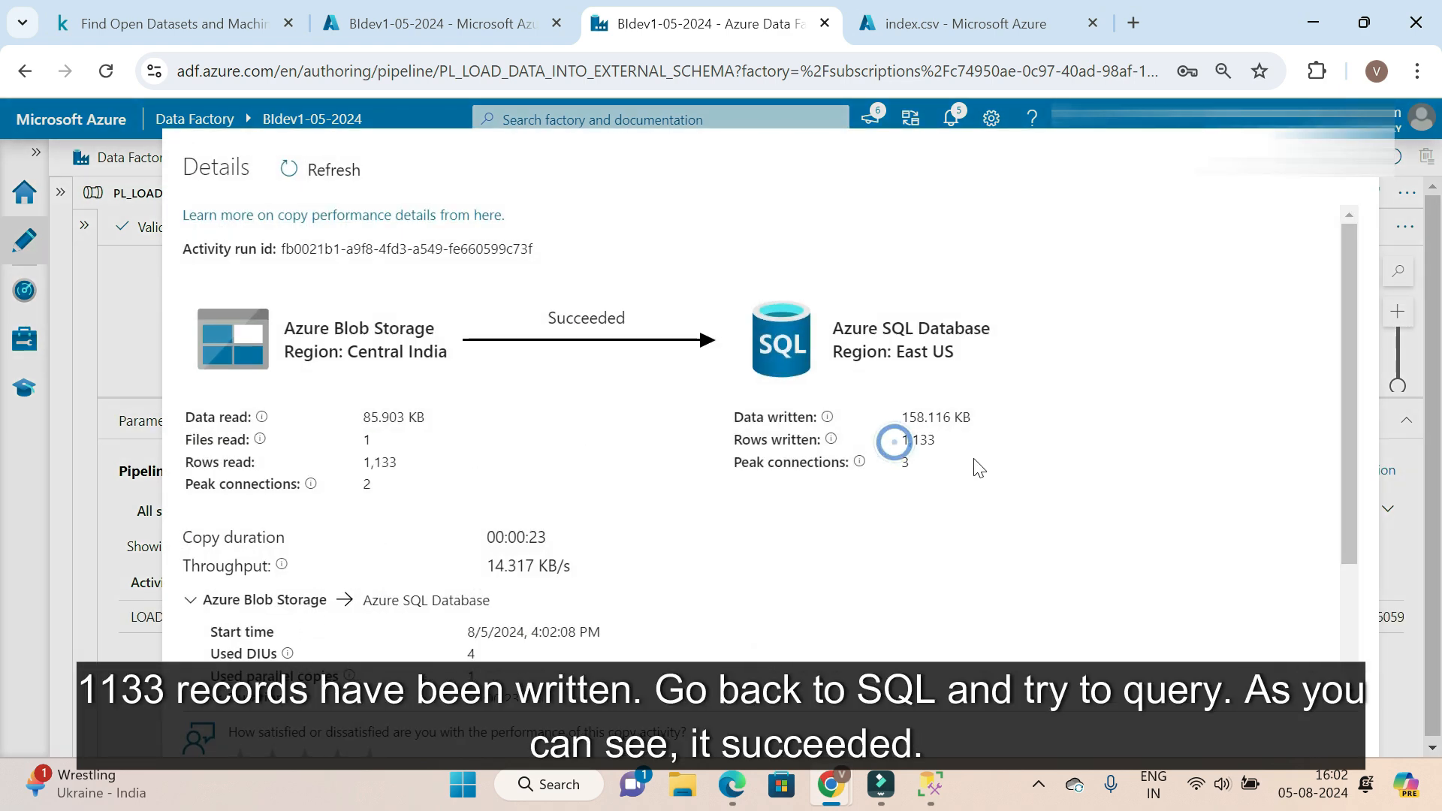
left_click(1355, 183)
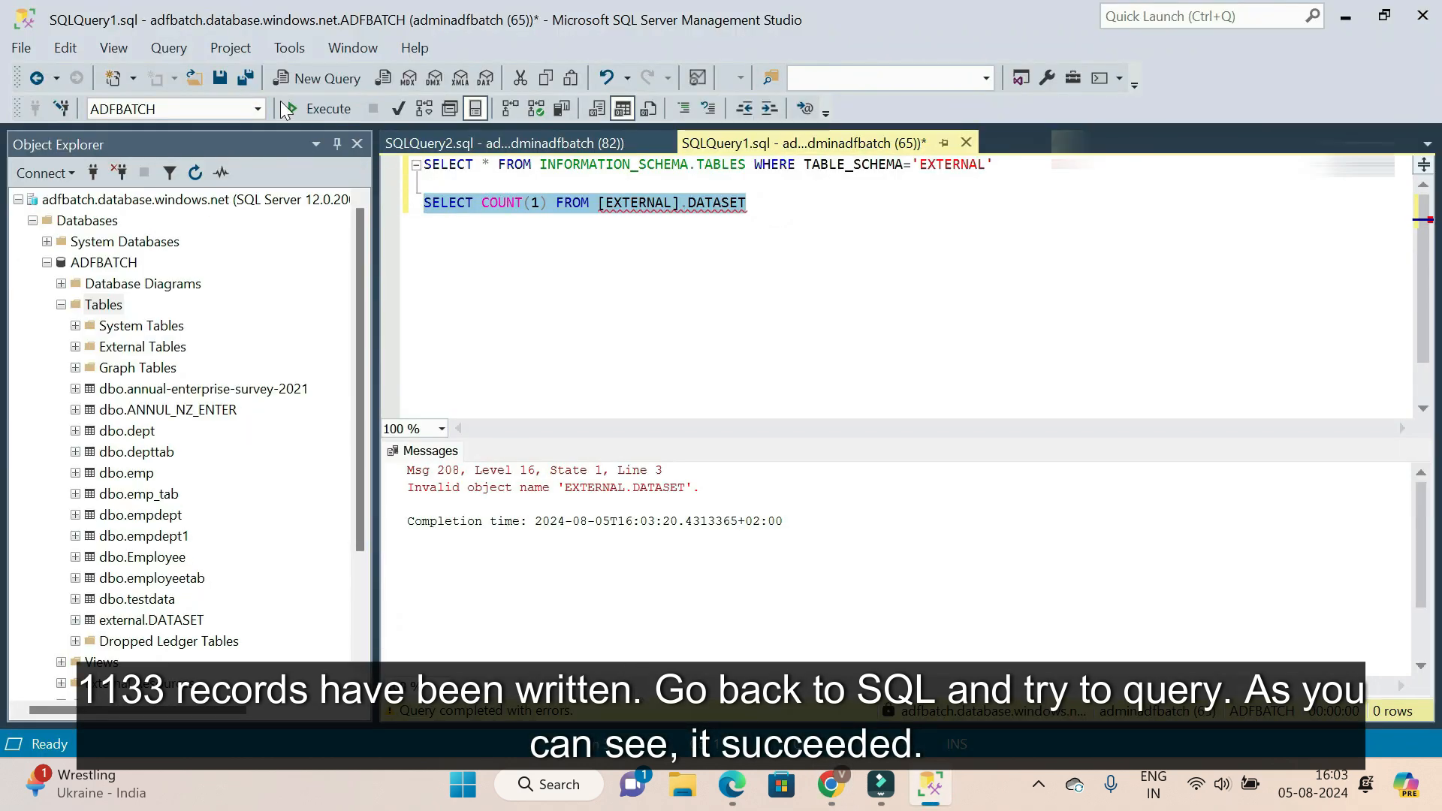
Switch to SQL Server Management Studio and rerun the SELECT COUNT(1) FROM [EXTERNAL].DATASET query
left_click(306, 108)
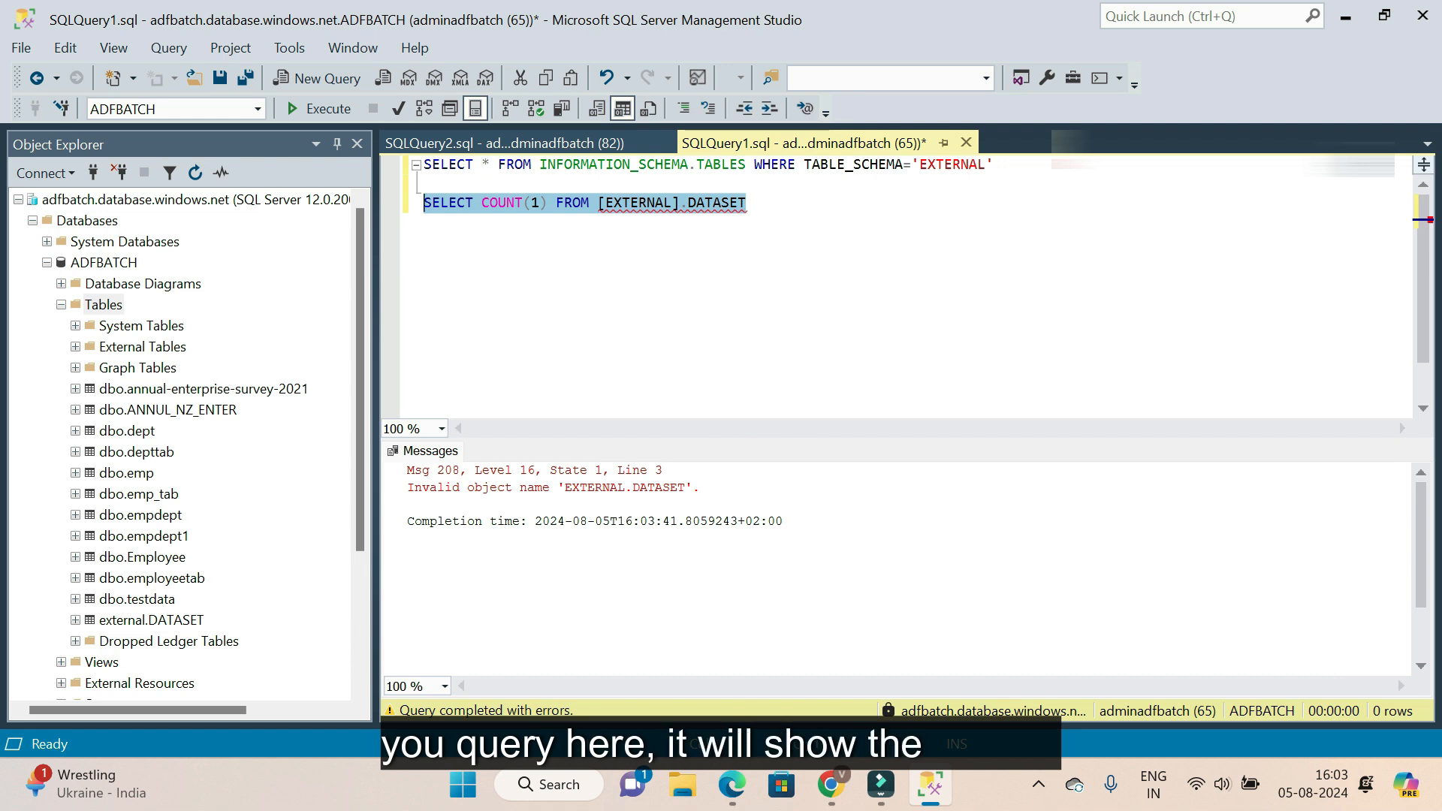
left_click(751, 213)
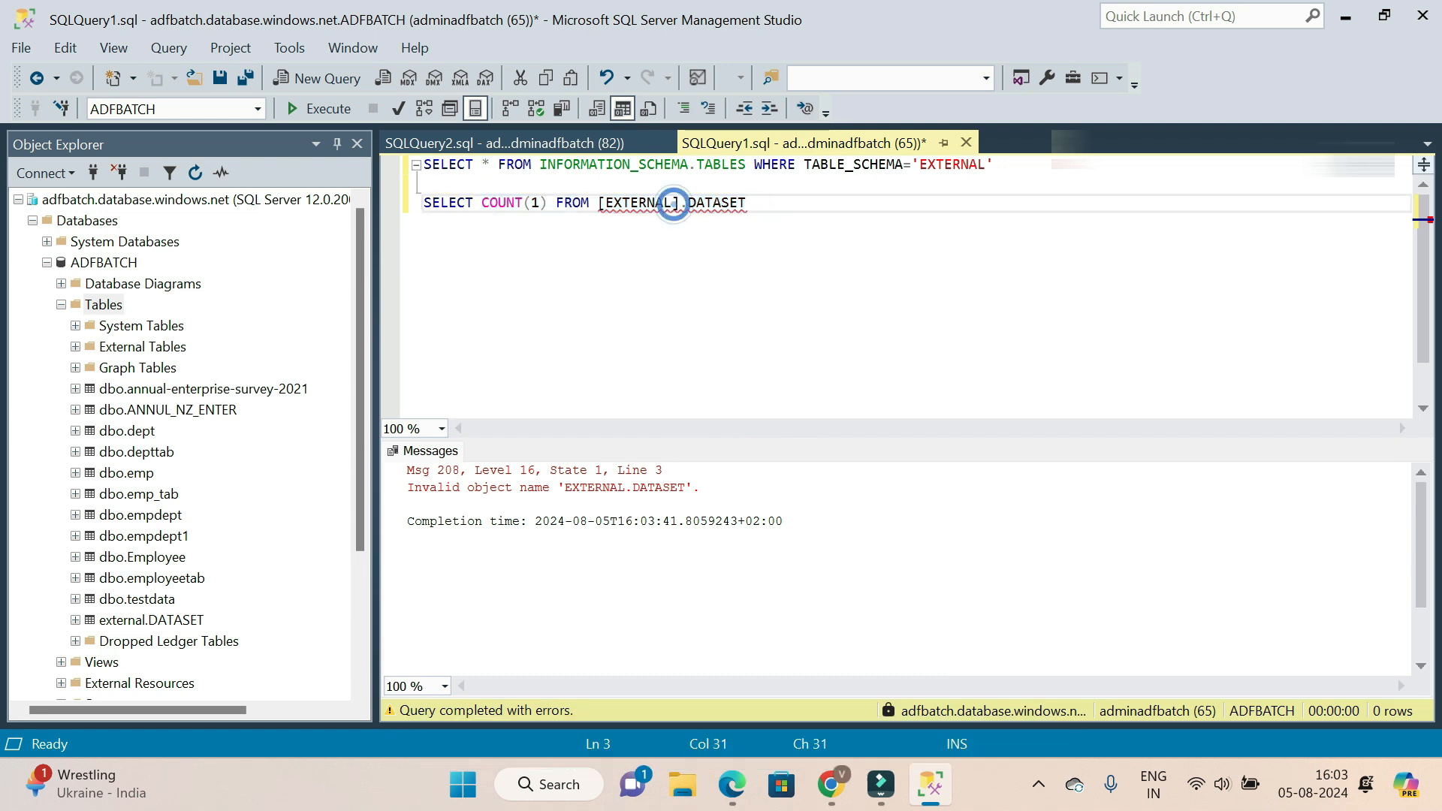
left_click_drag(747, 203, 423, 202)
left_click(331, 110)
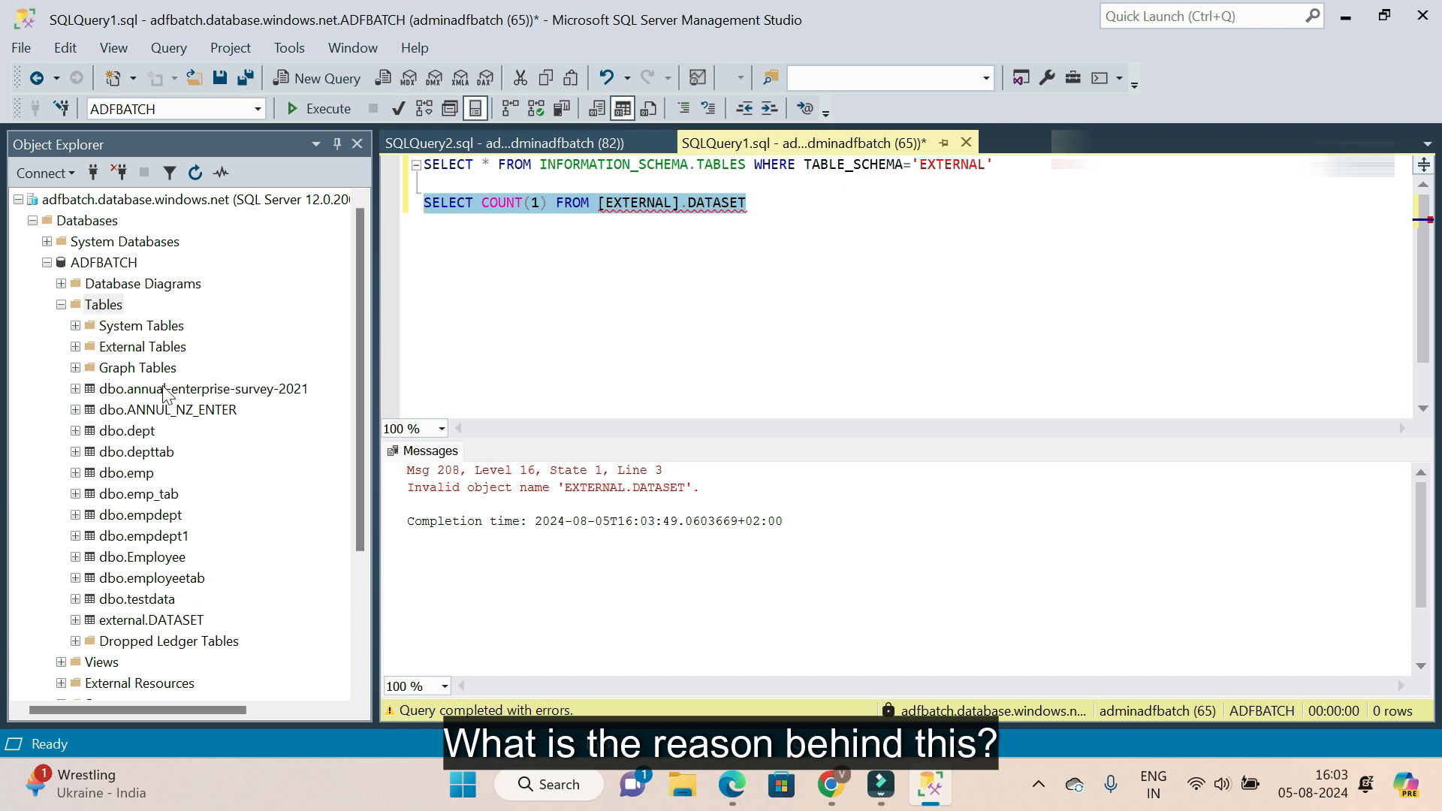
Refresh the Tables folder of the ADFBATCH database and check the name of the loaded DATASET table
left_click(103, 304)
left_click(195, 173)
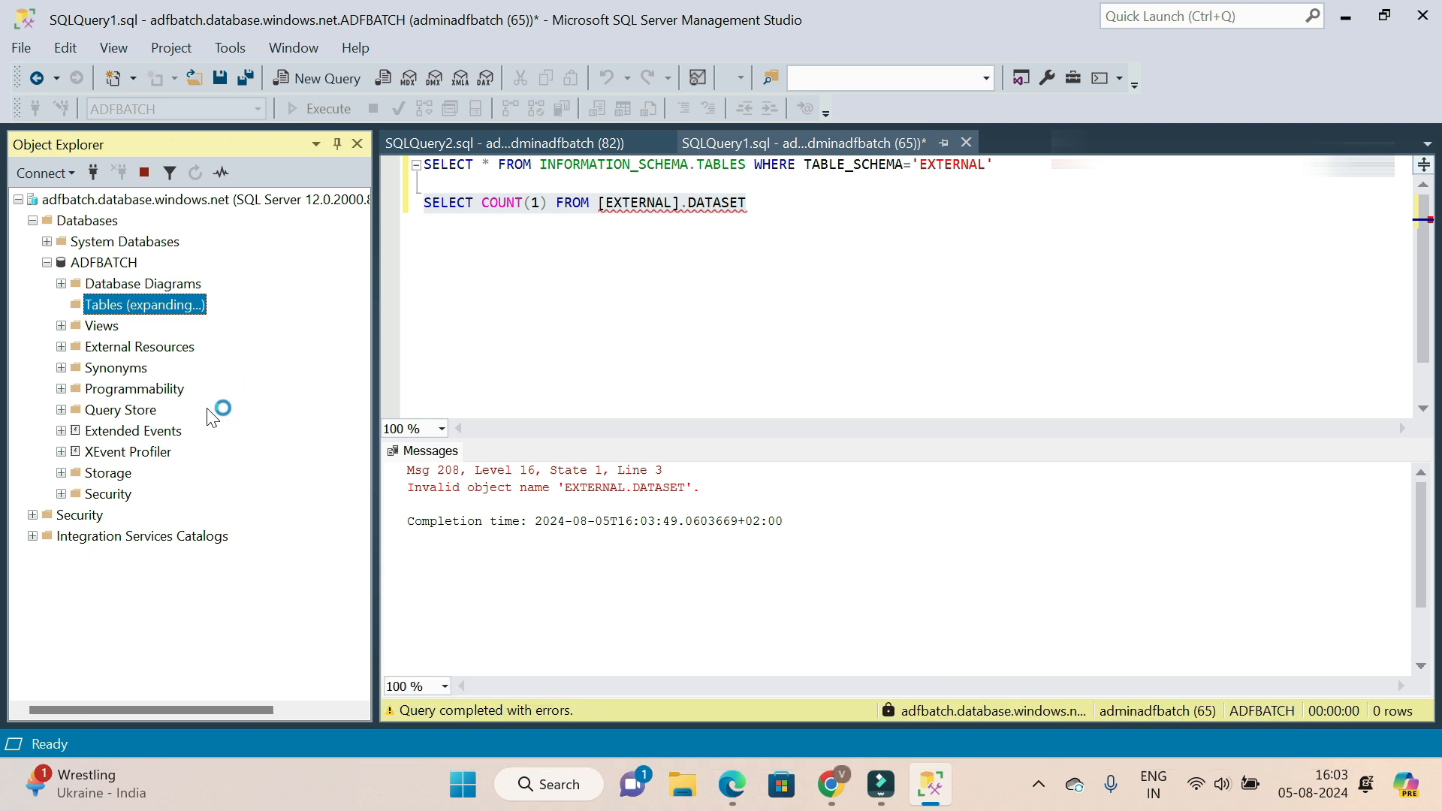
left_click(112, 390)
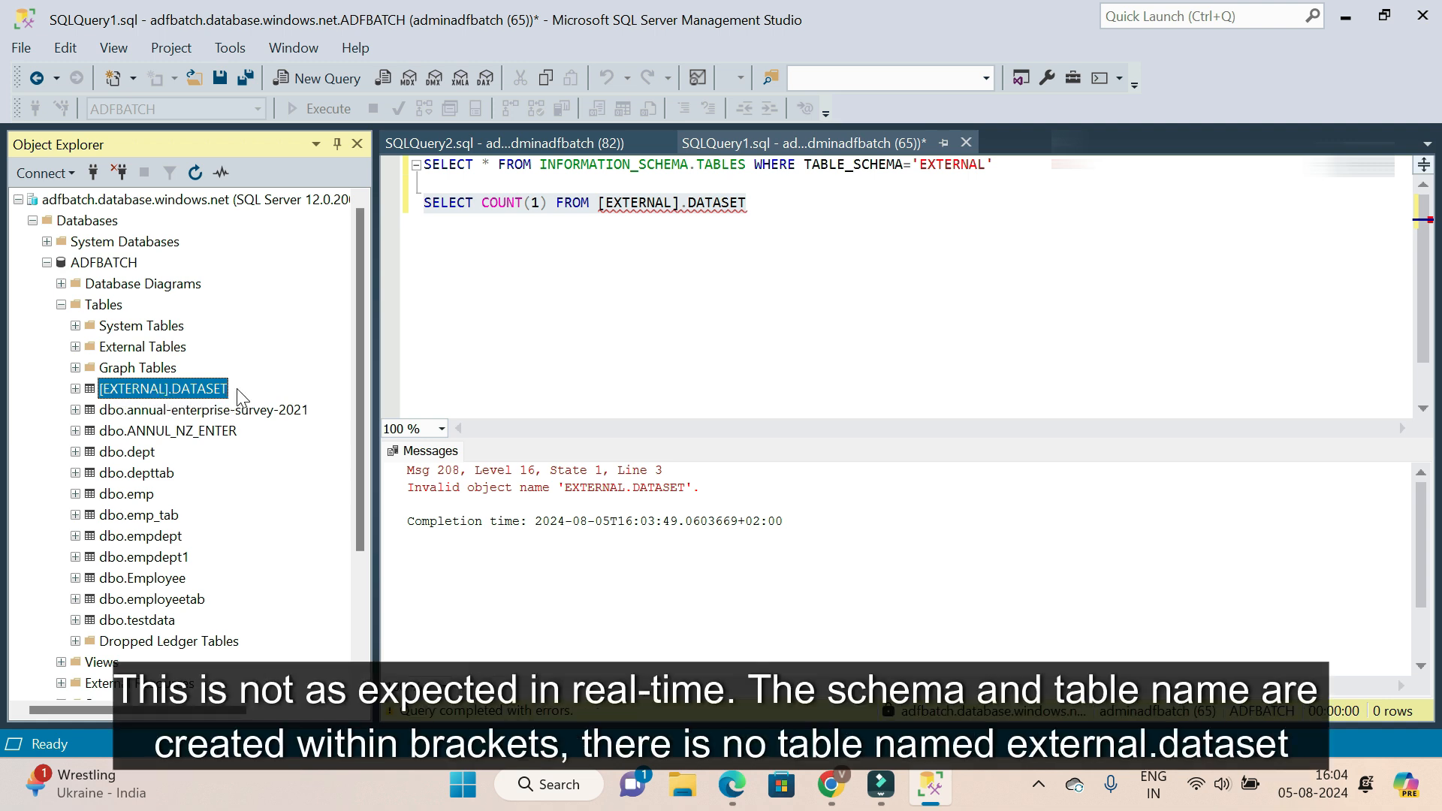
left_click(755, 203)
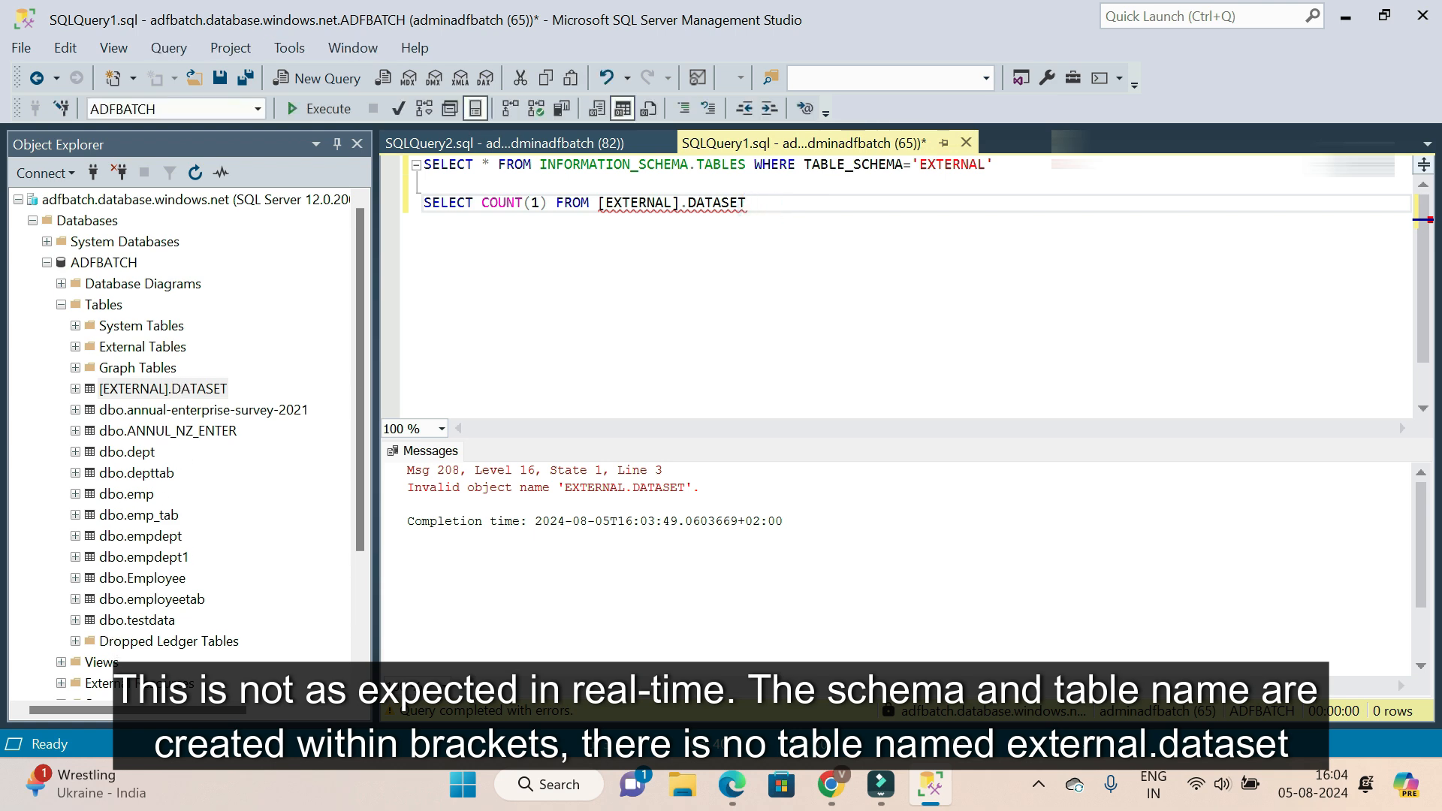
Return to Data Factory and review the copy activity's sink dataset properties, its pre-copy script, and the pipeline parameters
left_click(925, 785)
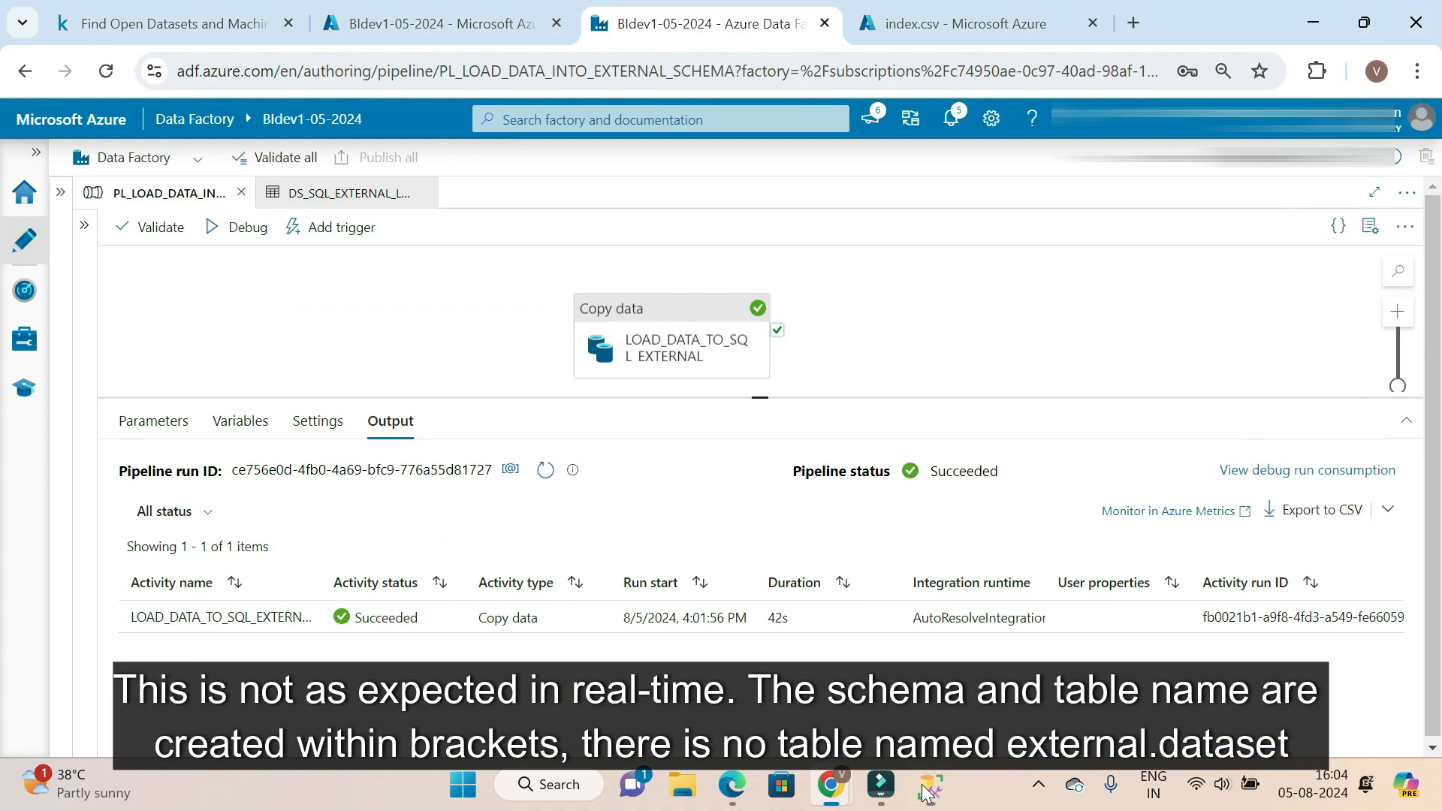
left_click(925, 786)
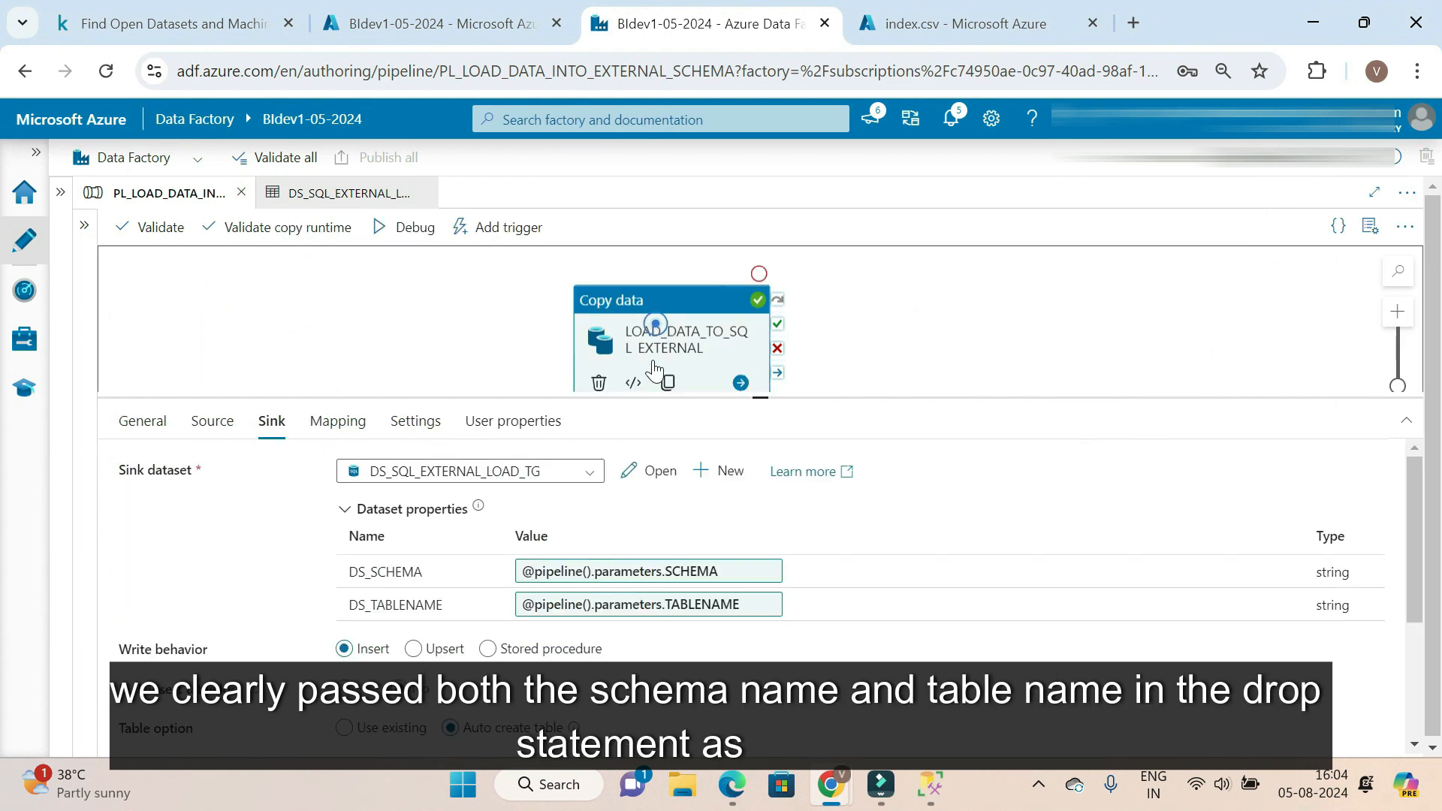
scroll(598, 669, "down", 3)
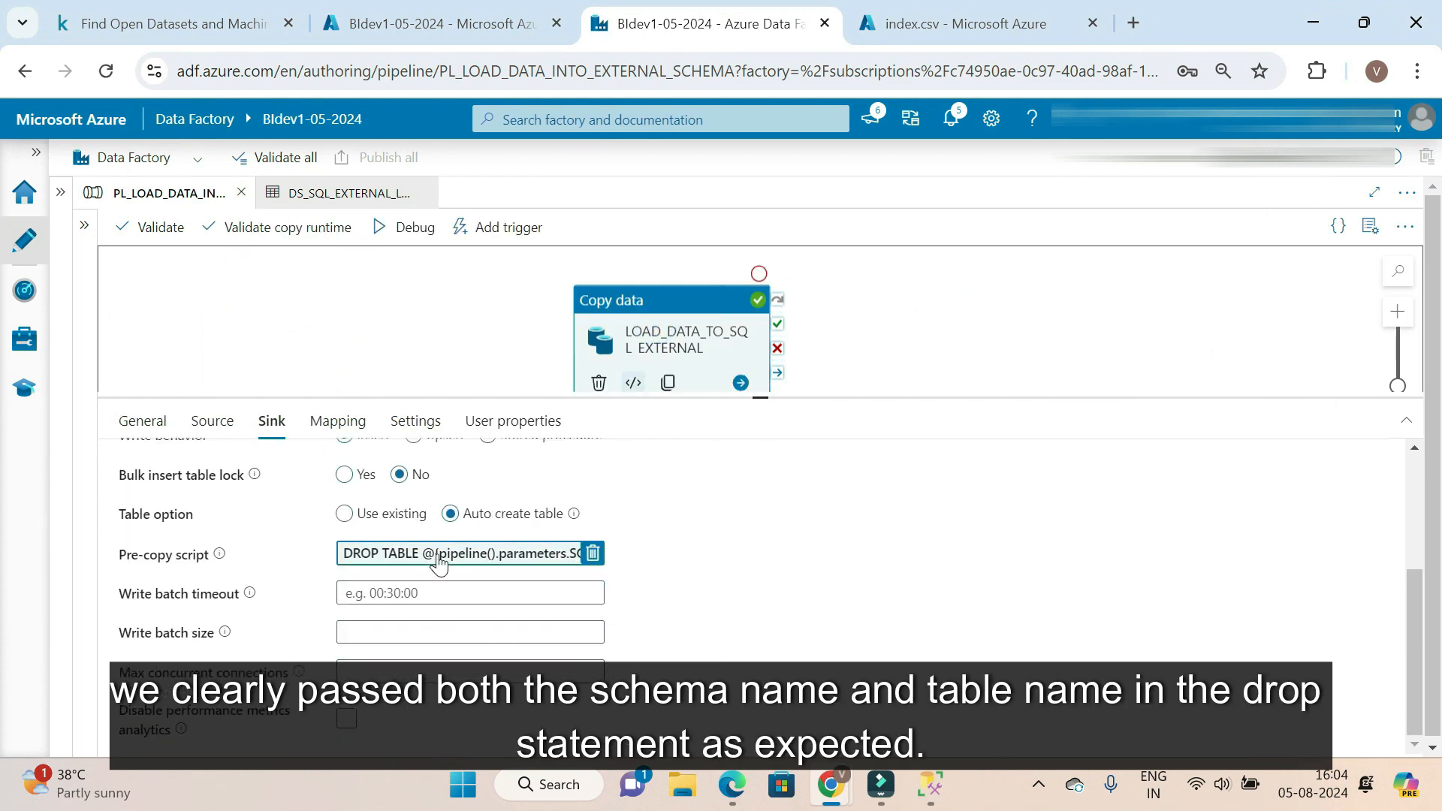
scroll(526, 586, "up", 3)
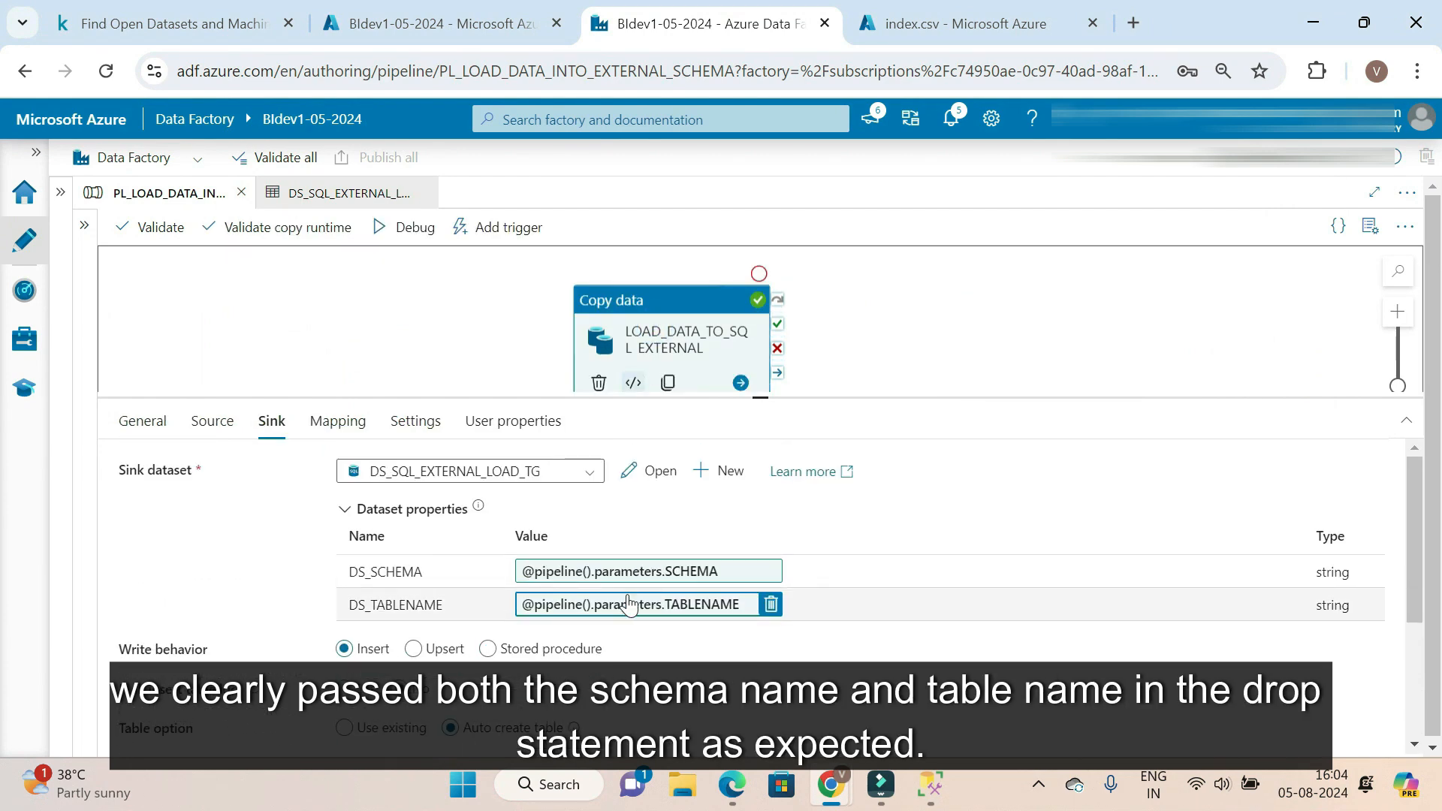
scroll(679, 582, "down", 2)
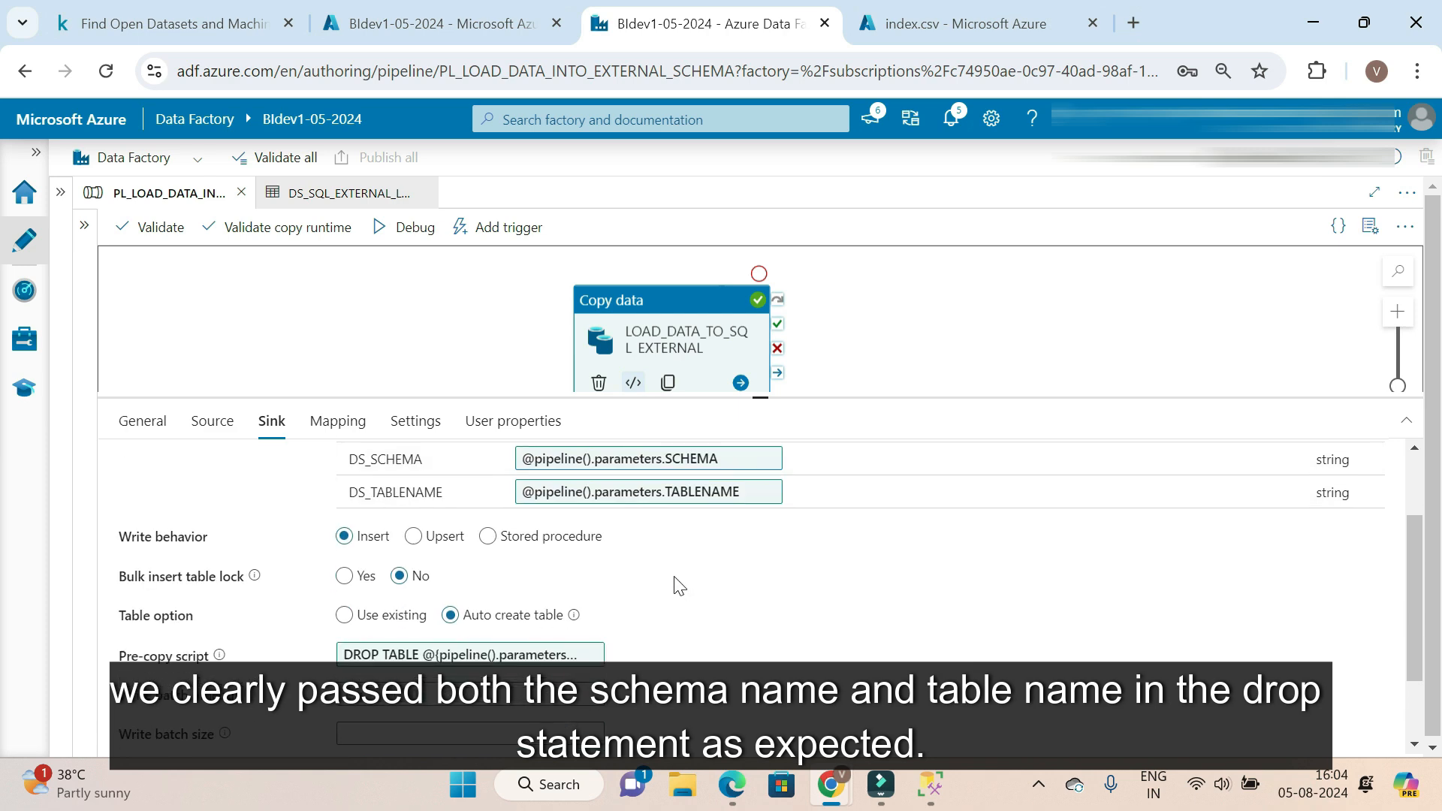
left_click(479, 667)
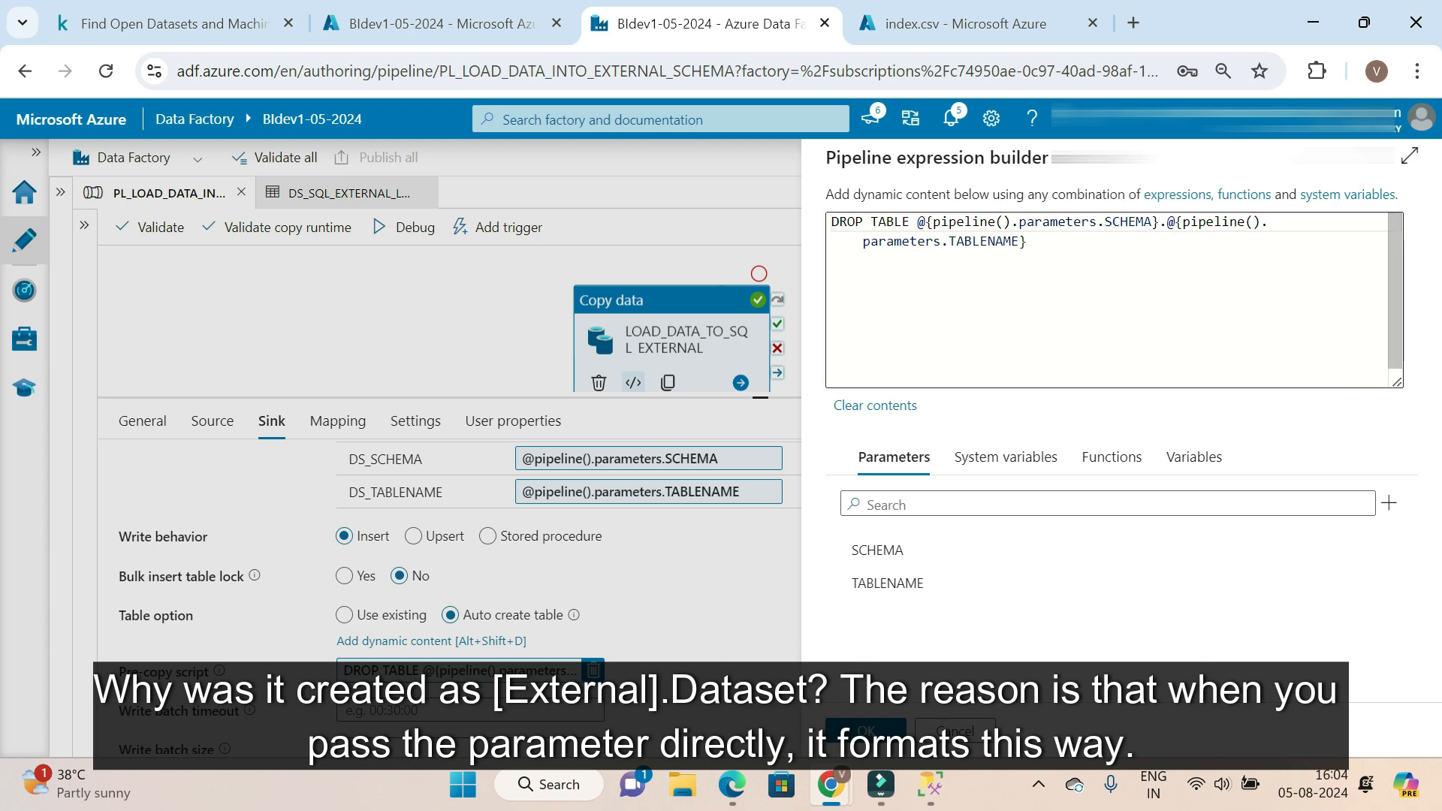
left_click(969, 732)
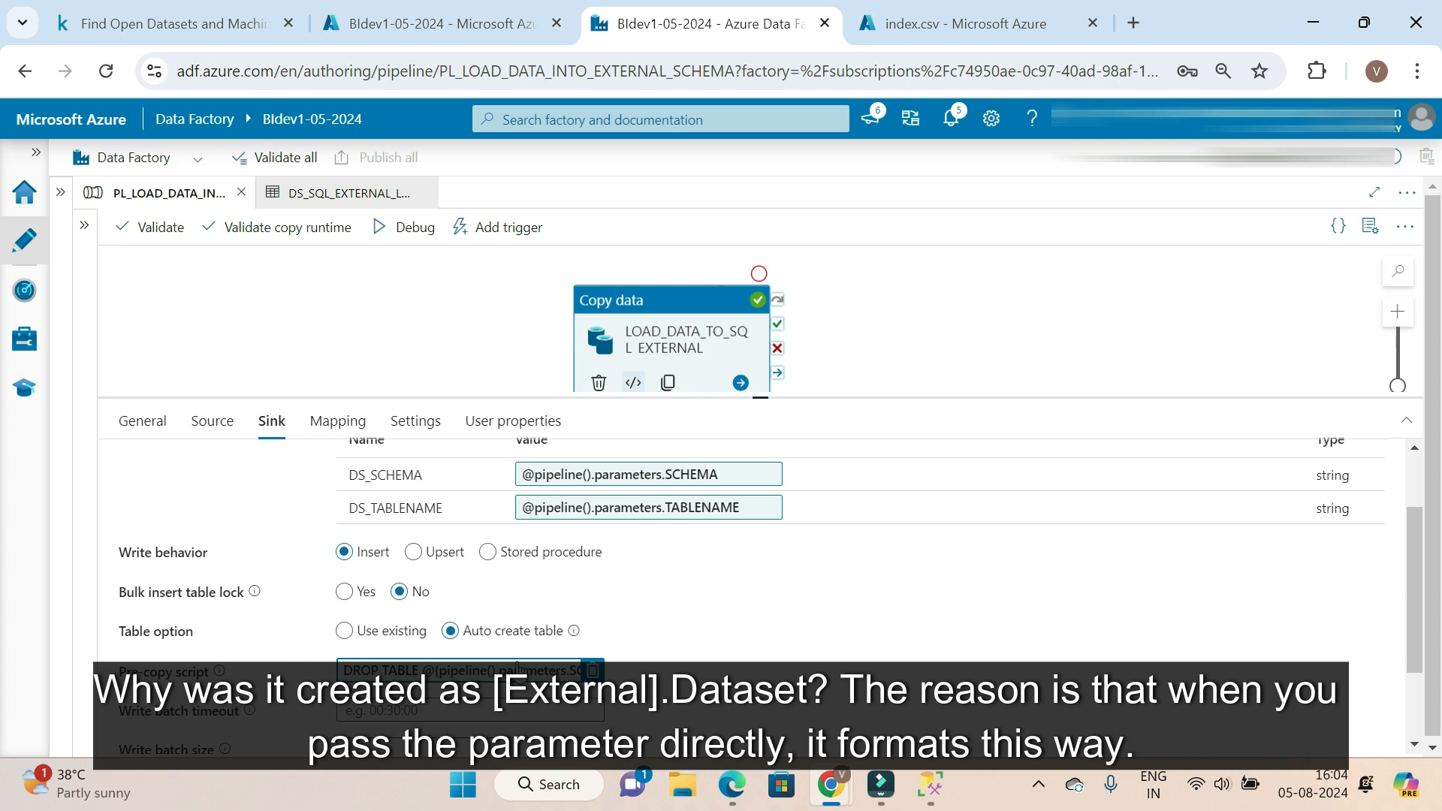
scroll(742, 640, "up", 1)
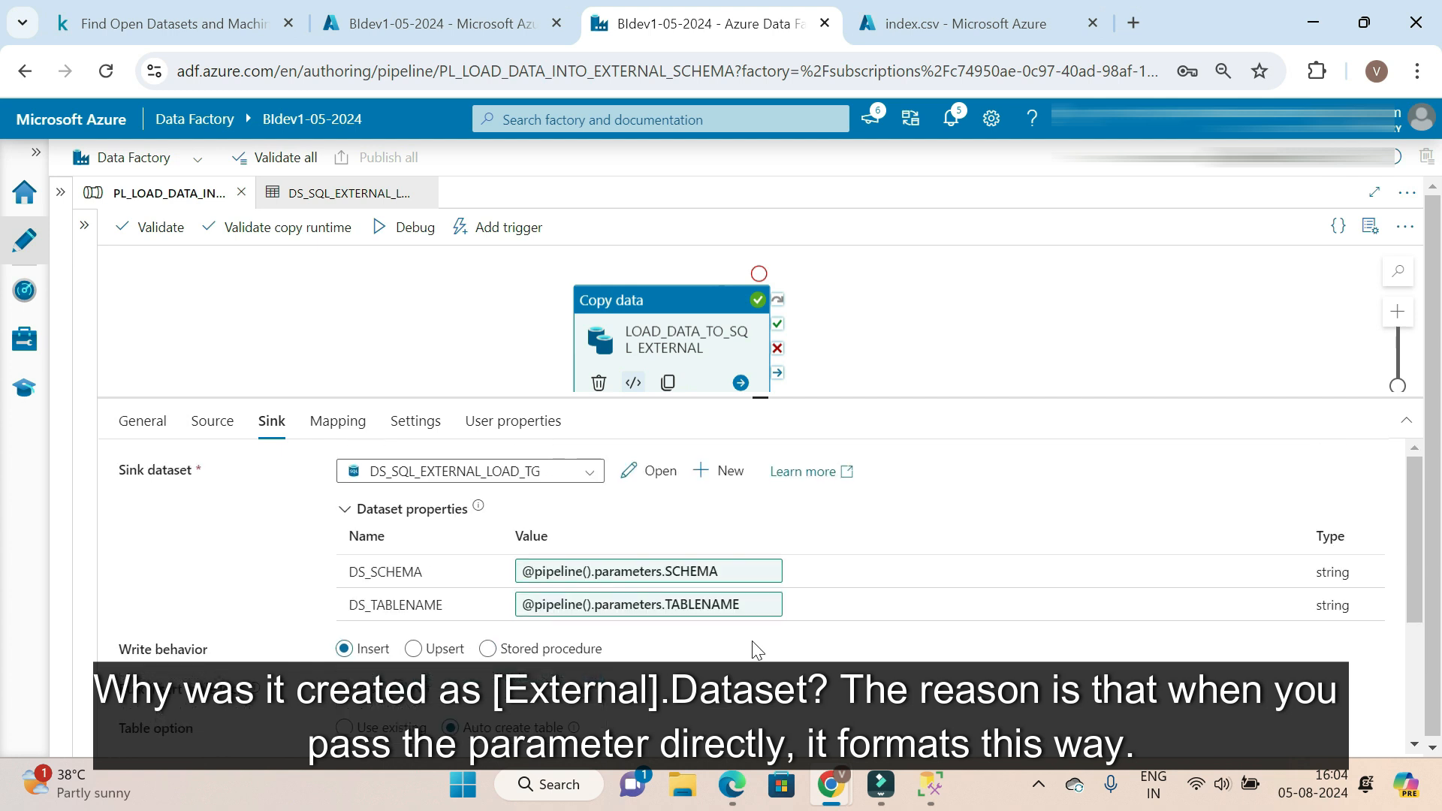
scroll(756, 646, "down", 1)
scroll(757, 648, "up", 1)
scroll(758, 654, "up", 1)
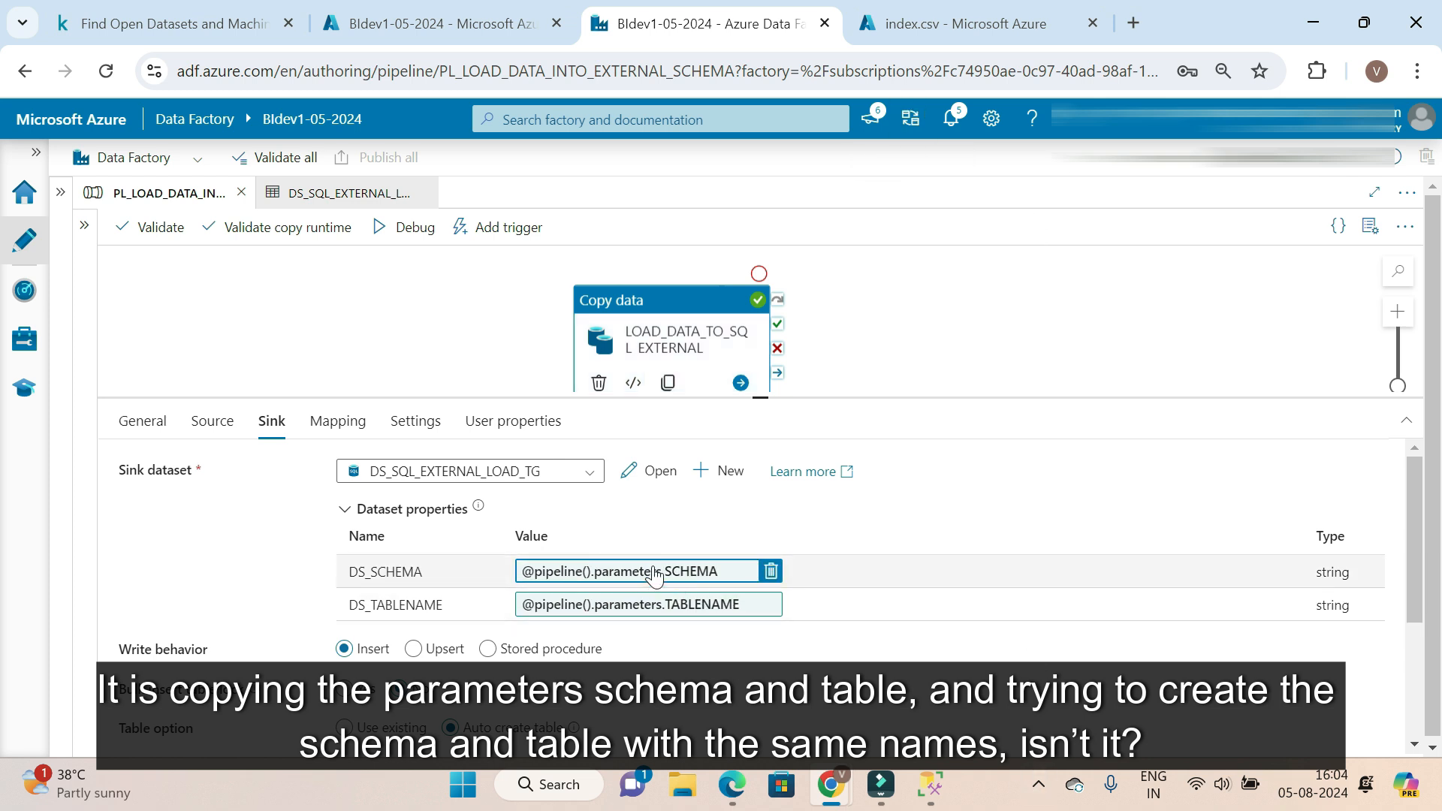
left_click(306, 323)
left_click(162, 423)
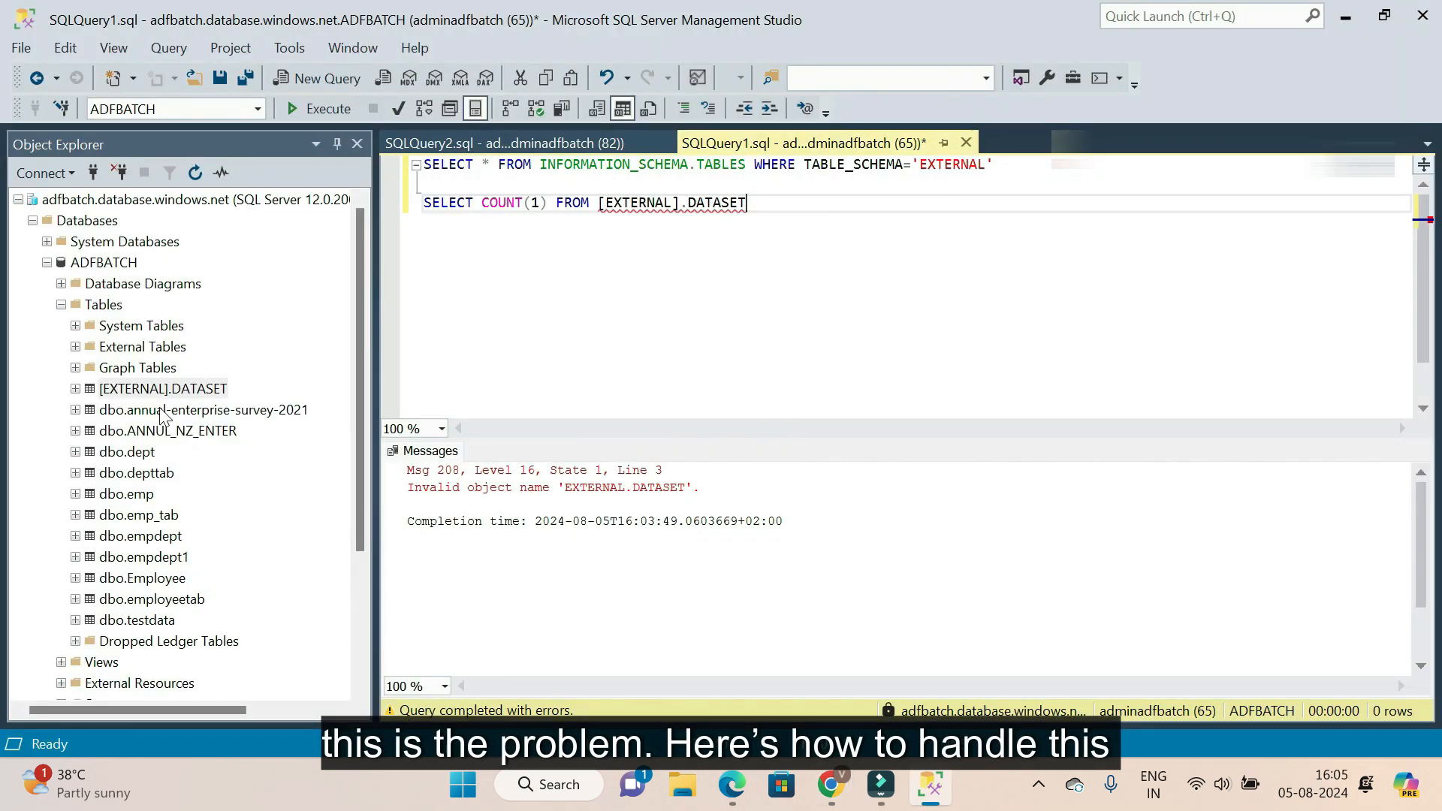
In SQL Server Management Studio, insert the table reference [[EXTERNAL]]].[DATASET] on a new line below the count query
left_click_drag(145, 390, 656, 204)
key("ctrl+z")
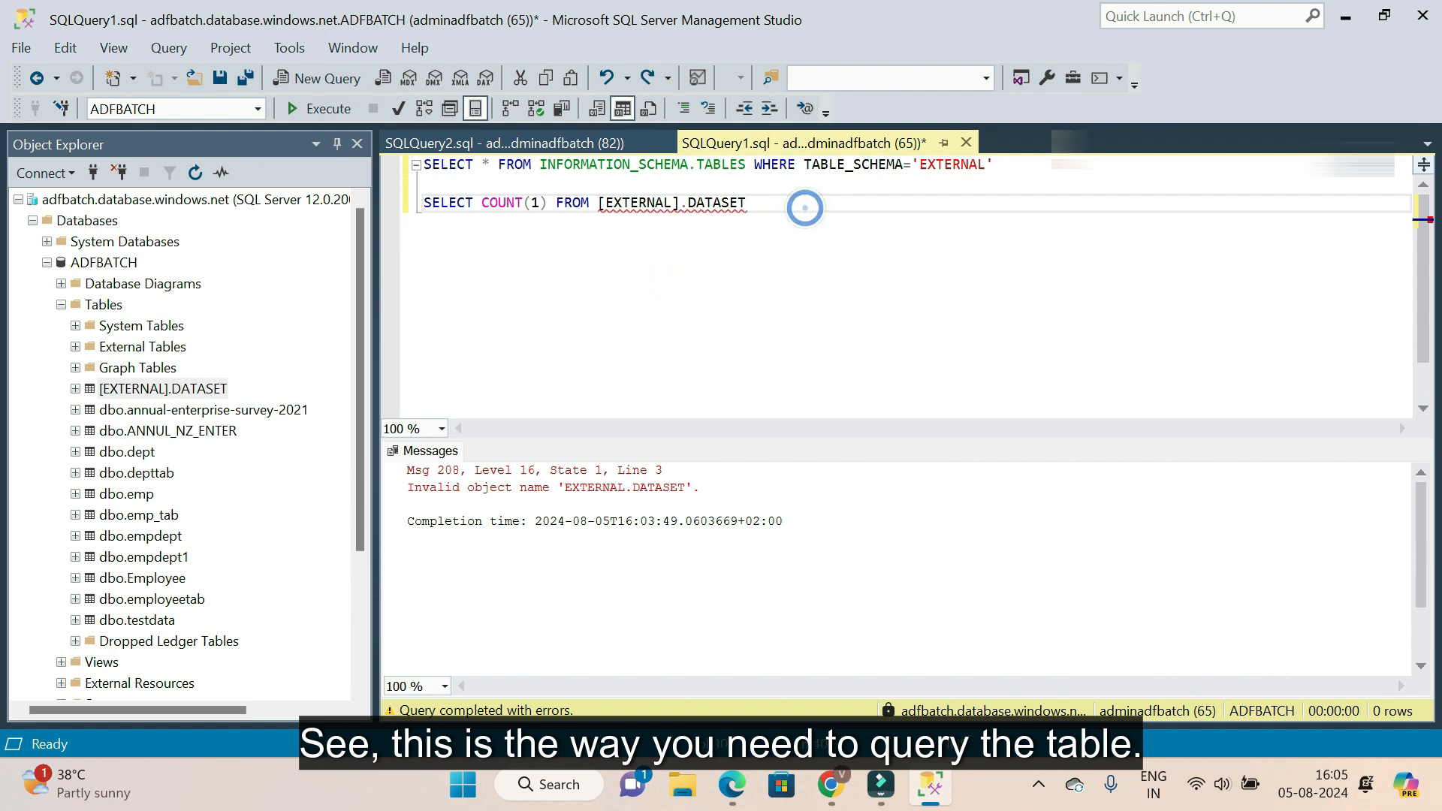
key("Return")
key("Return")
left_click_drag(163, 388, 489, 354)
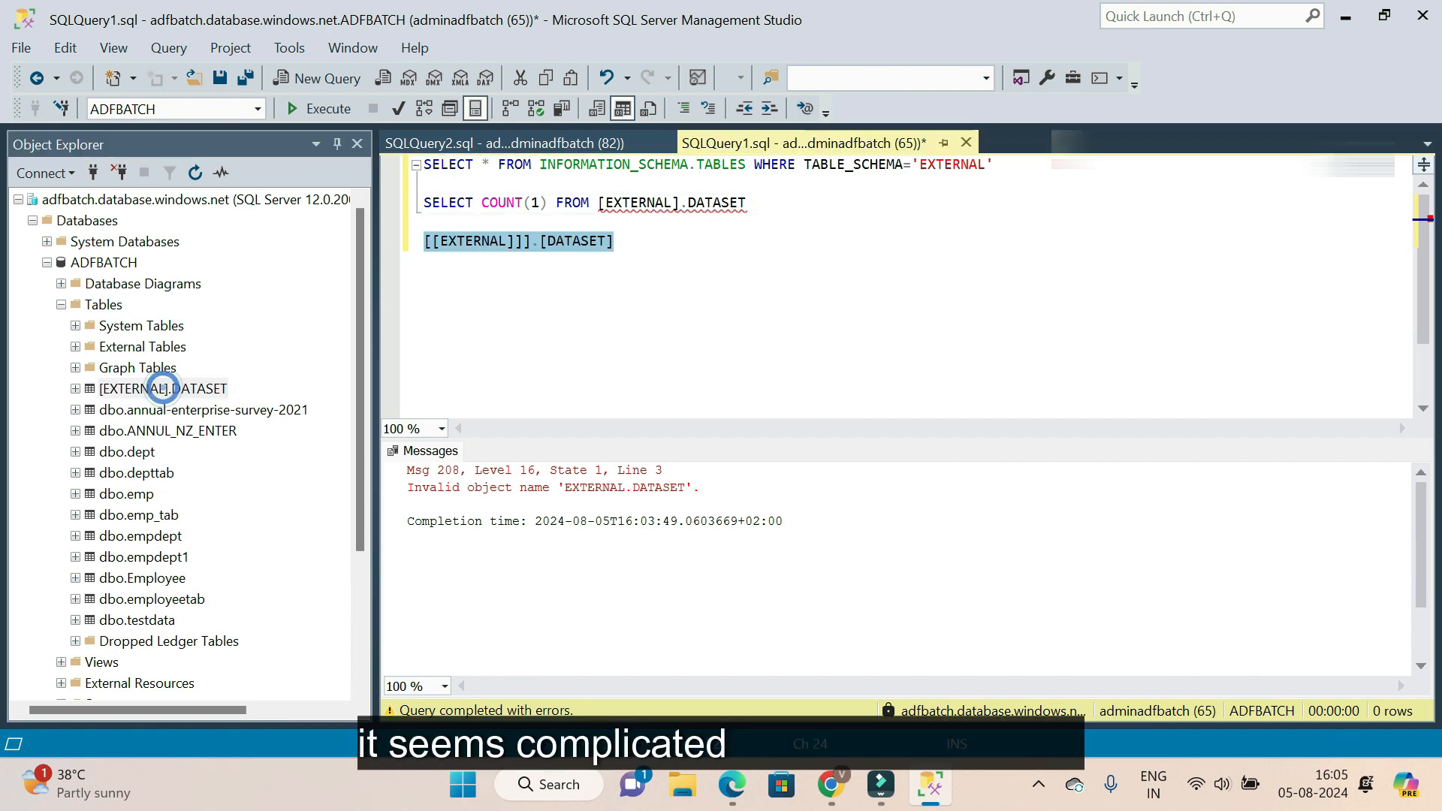
left_click(447, 254)
triple_click(433, 246)
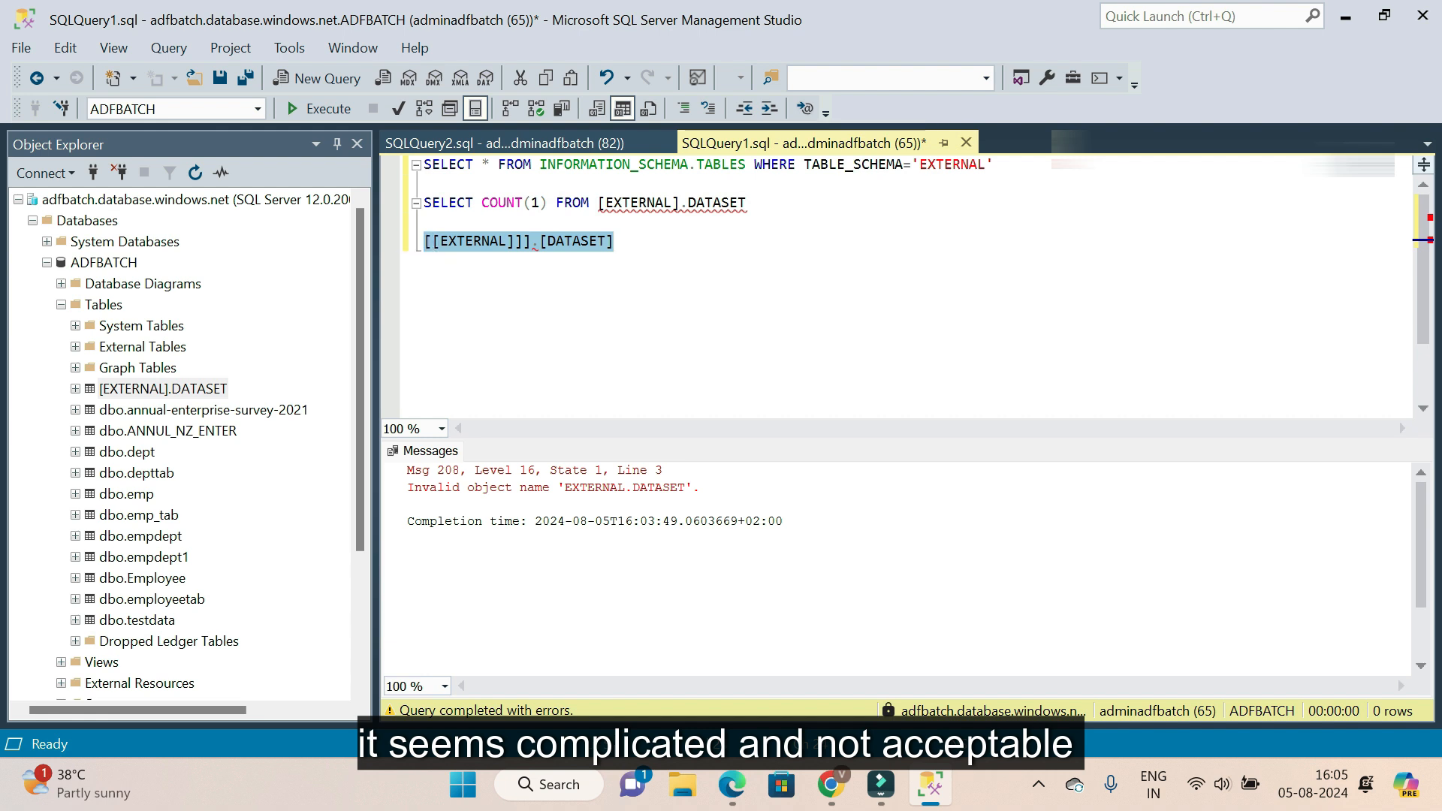
Complete the new line as the query SELECT * FROM [[EXTERNAL]]].[DATASET]
left_click(424, 241)
type("SELECT ")
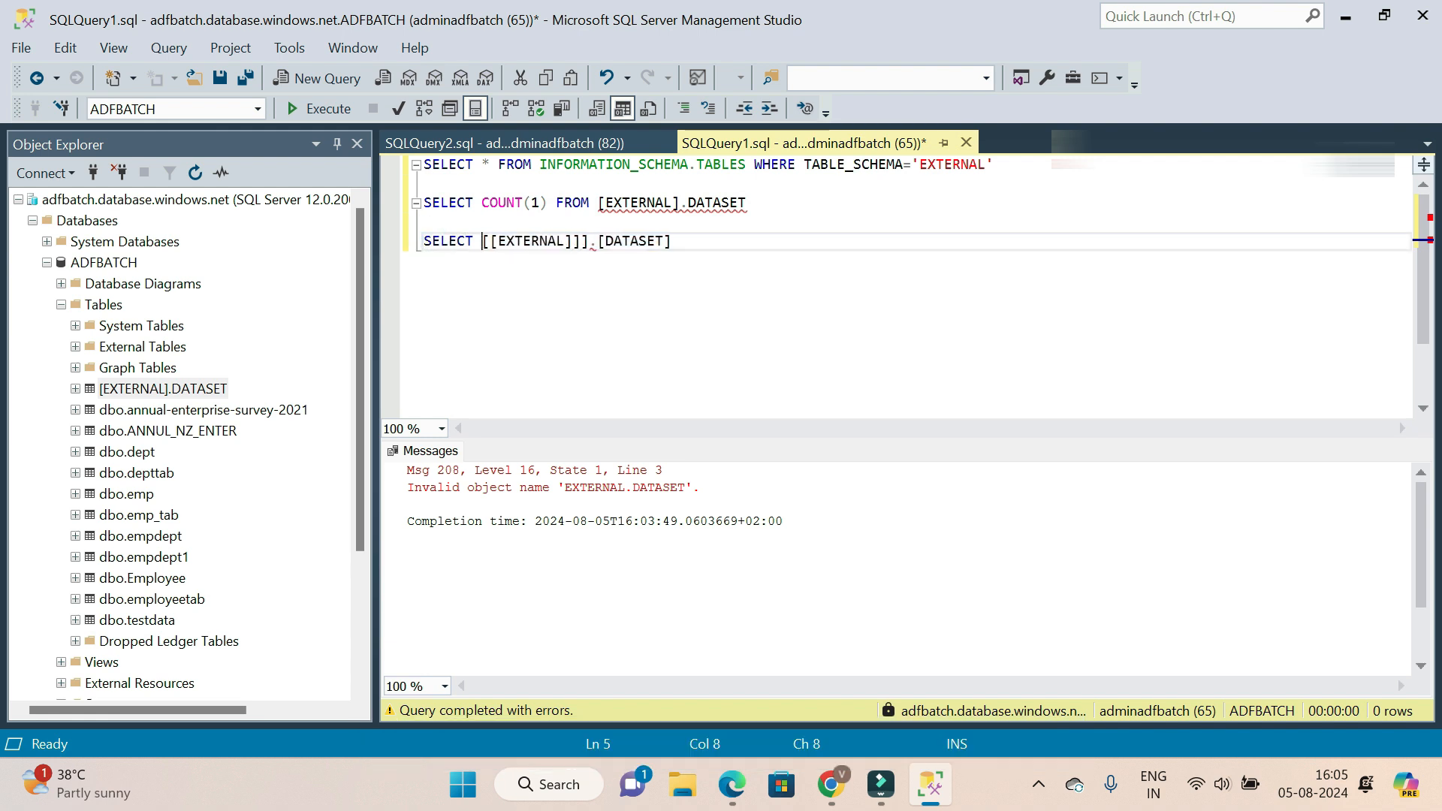
type("*")
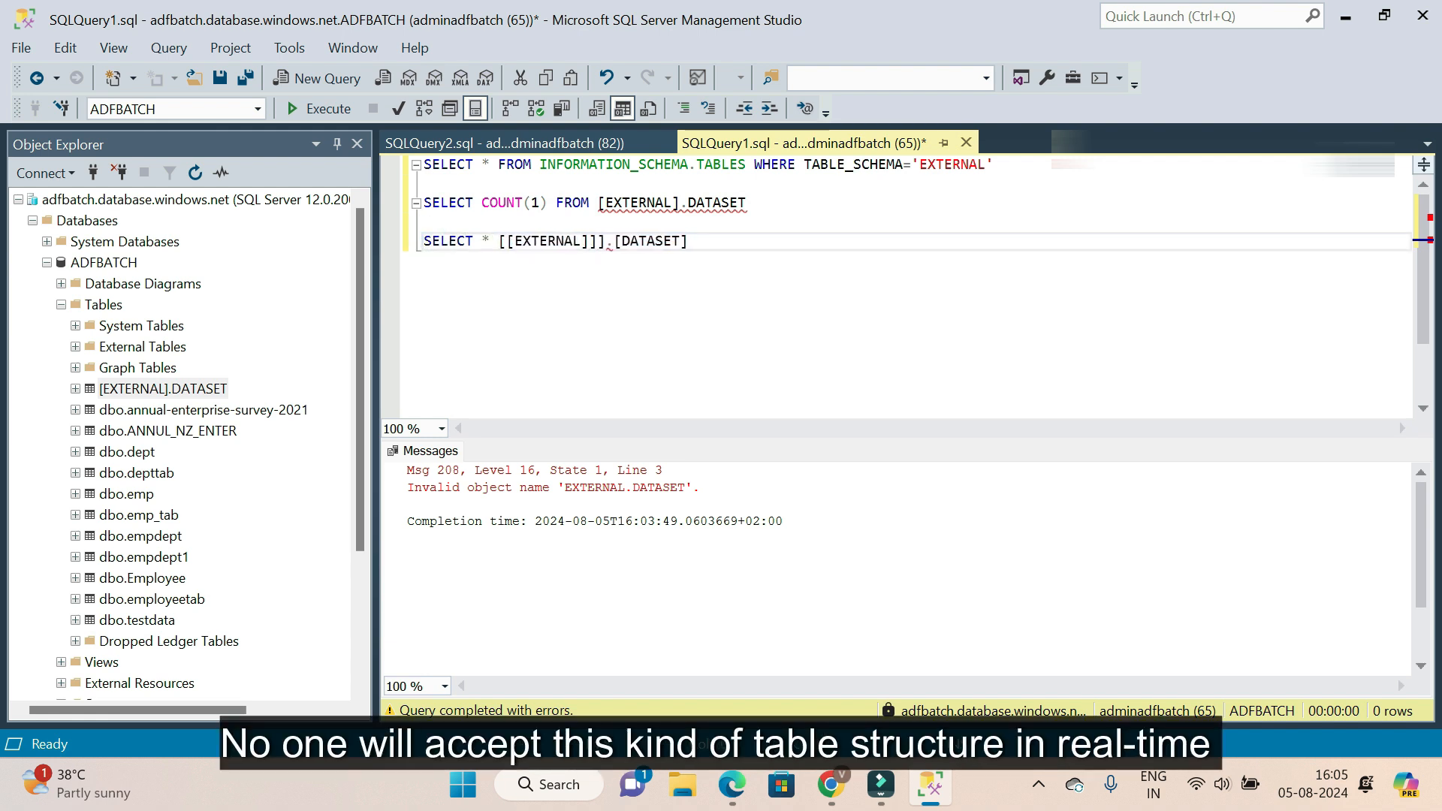
type("FROM")
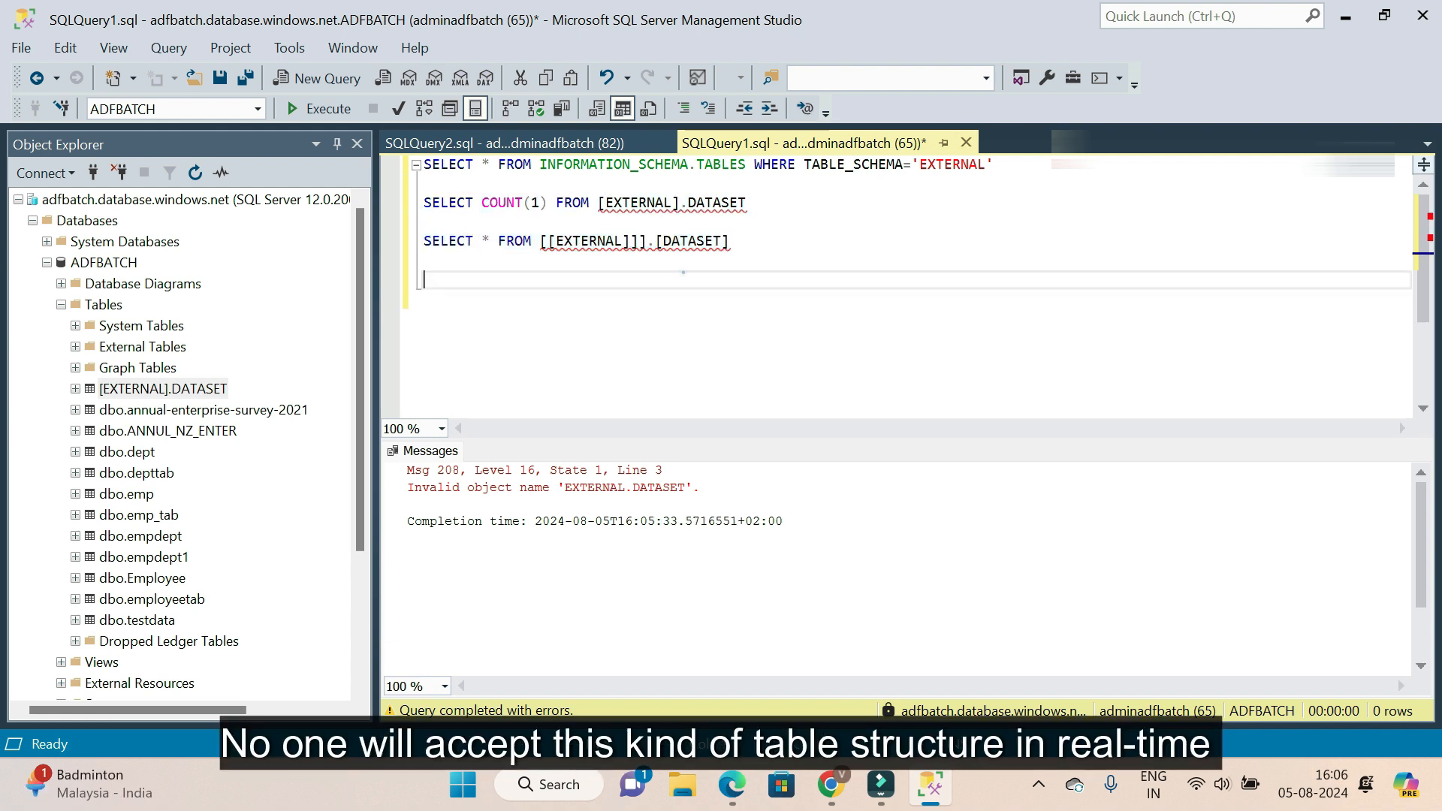
left_click(682, 273)
left_click_drag(724, 245, 558, 246)
left_click(570, 257)
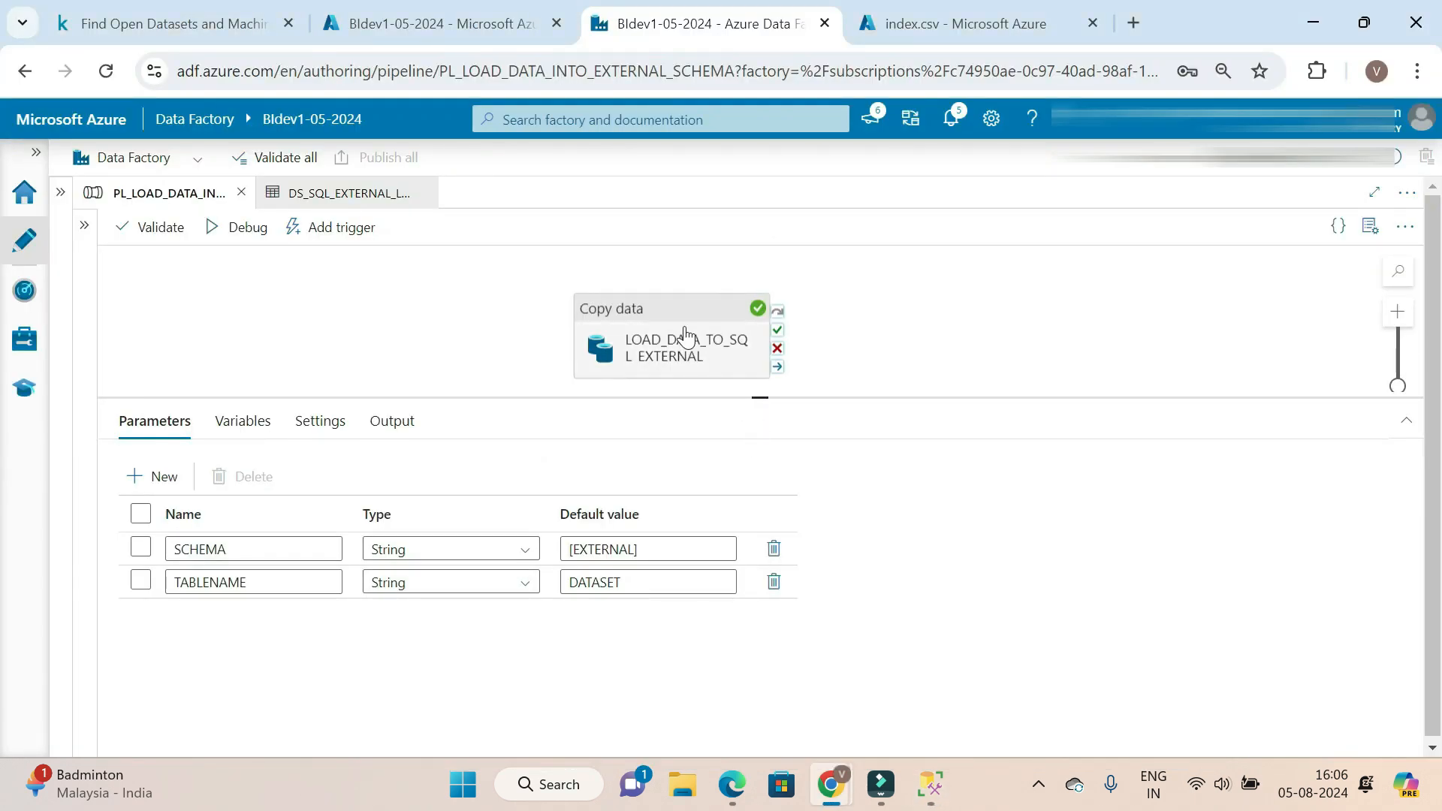
In Data Factory, replace DROP TABLE in the sink's pre-copy script with IF OBJECT_ID ('@{pipeline().parameters.SCHEMA}.@{pipeline().parameters.TABLENAME}', 'U')
left_click(676, 331)
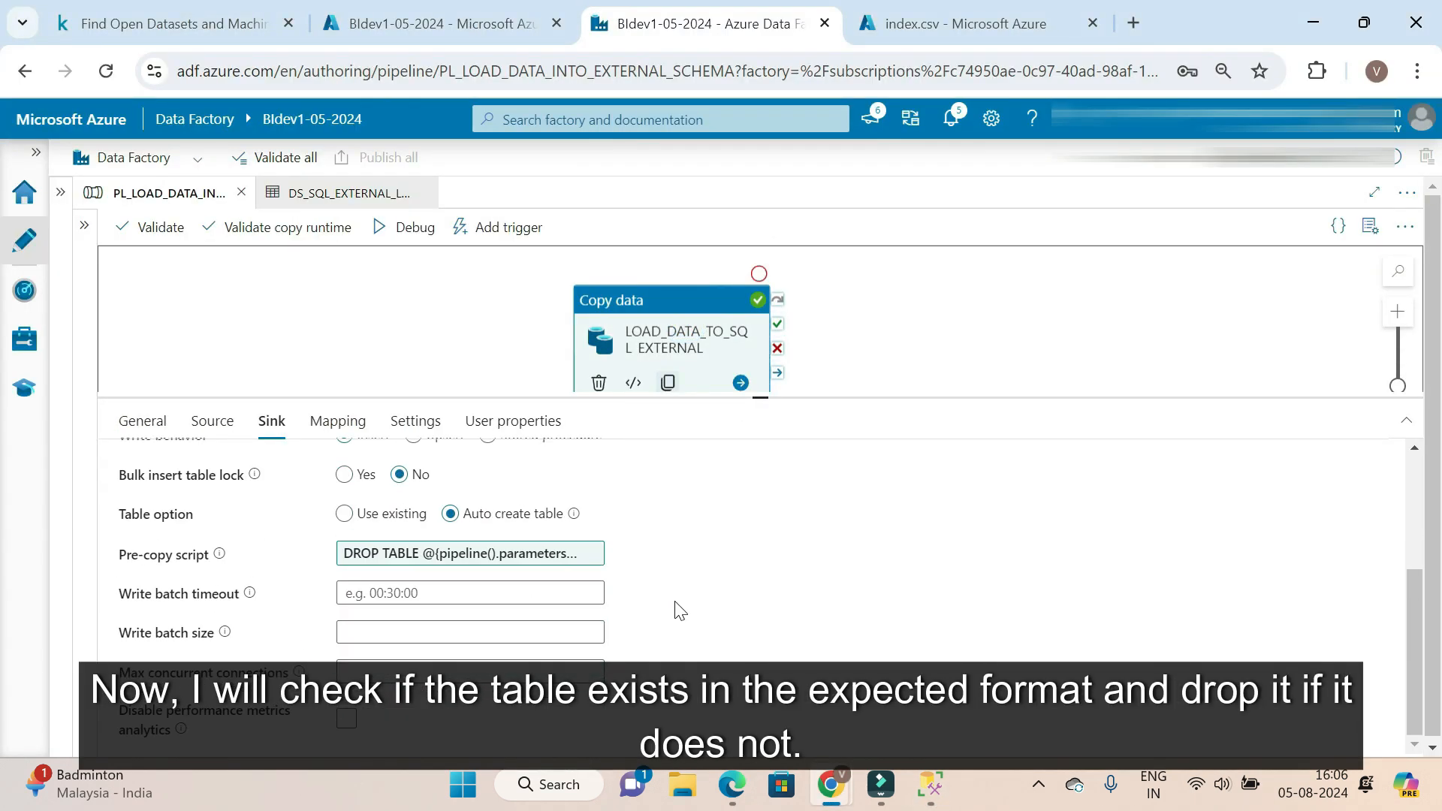
left_click(459, 553)
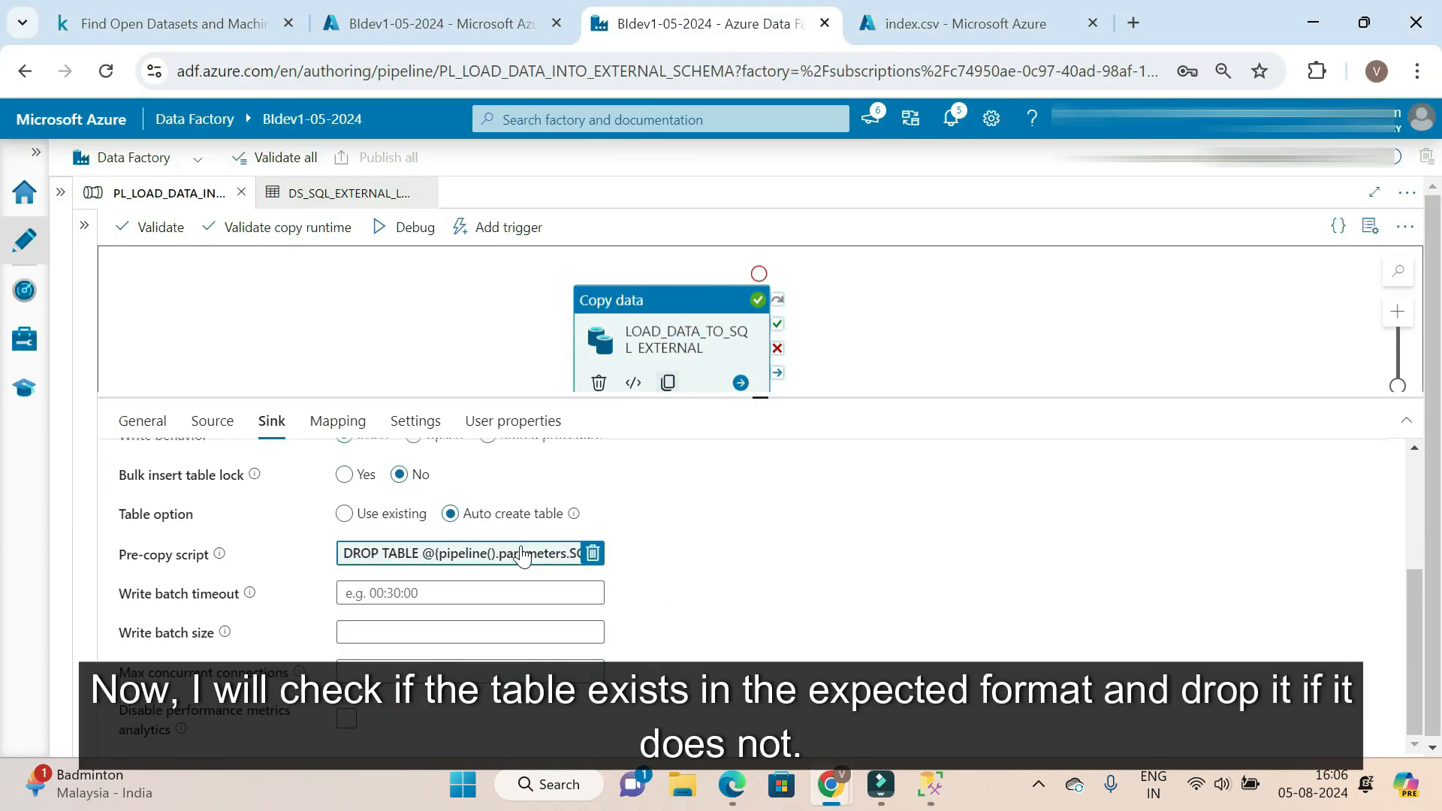
key("BackSpace")
type("IF ")
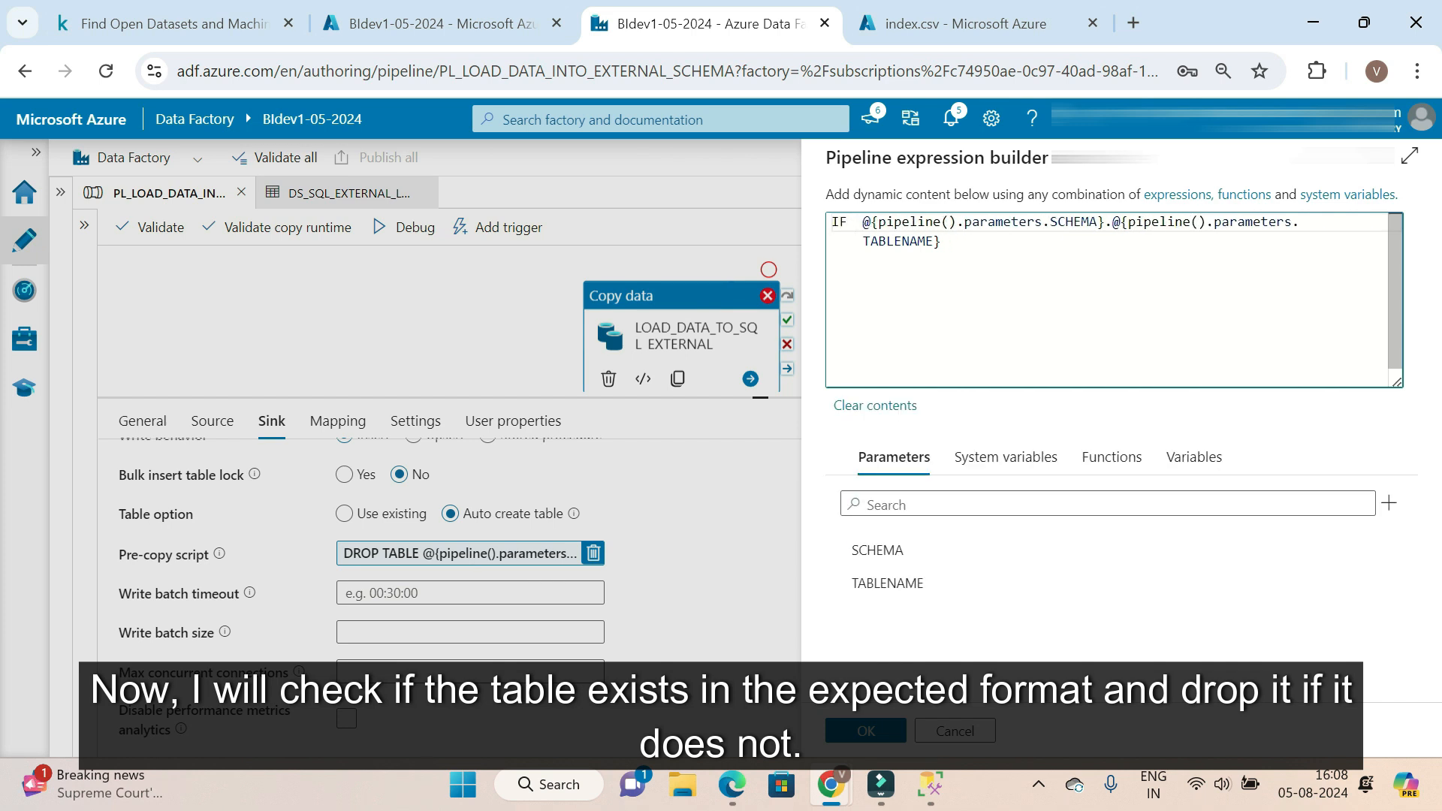
type("OBJECT")
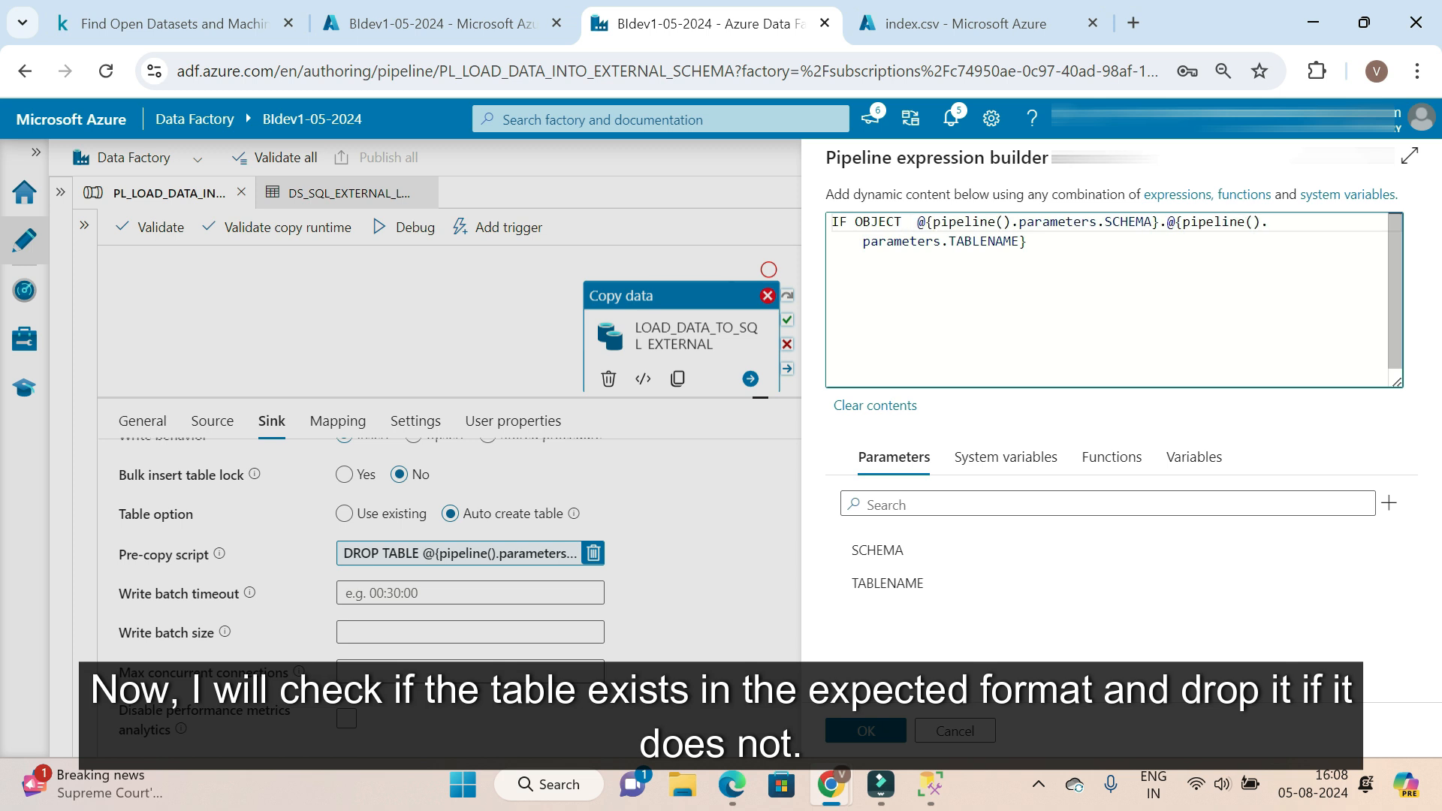
key("BackSpace")
type("_ID")
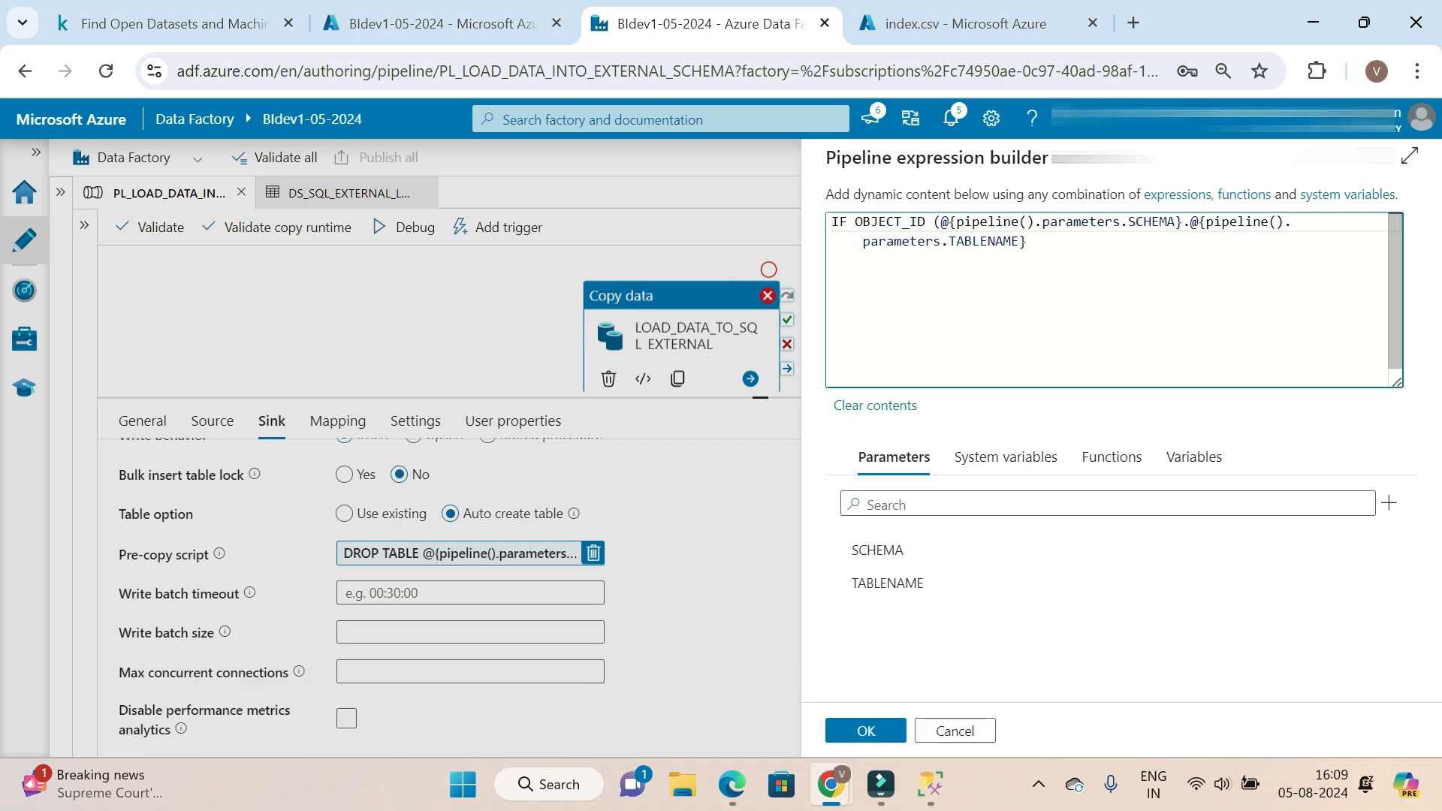
type("'")
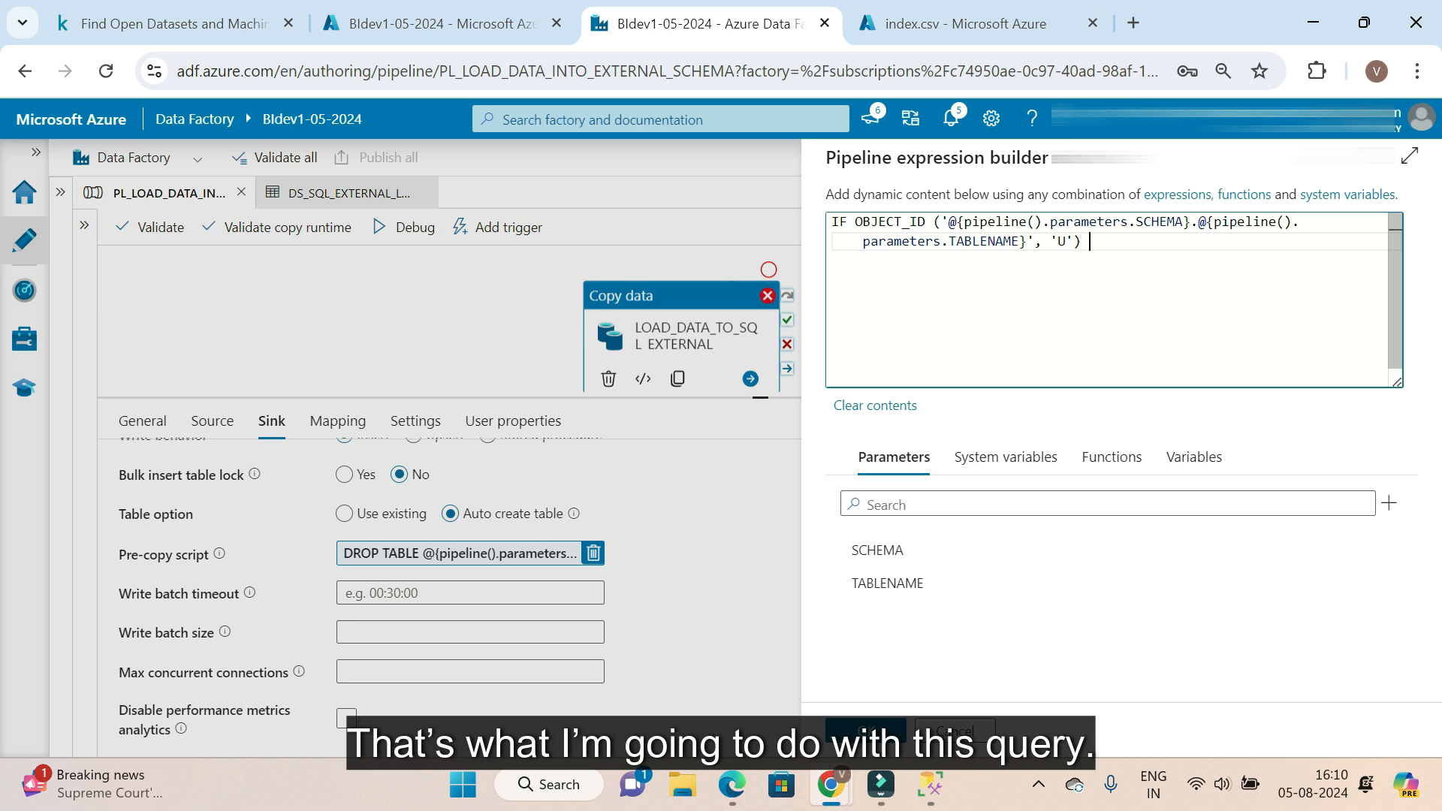
Complete the pre-copy script with IS NOT NULL, BEGIN, DROP TABLE @{pipeline().parameters.SCHEMA}.@{pipeline().parameters.TABLENAME} and END, each statement on its own line
key("Return")
type("BEGIN")
key("Return")
type("DROP TABLE")
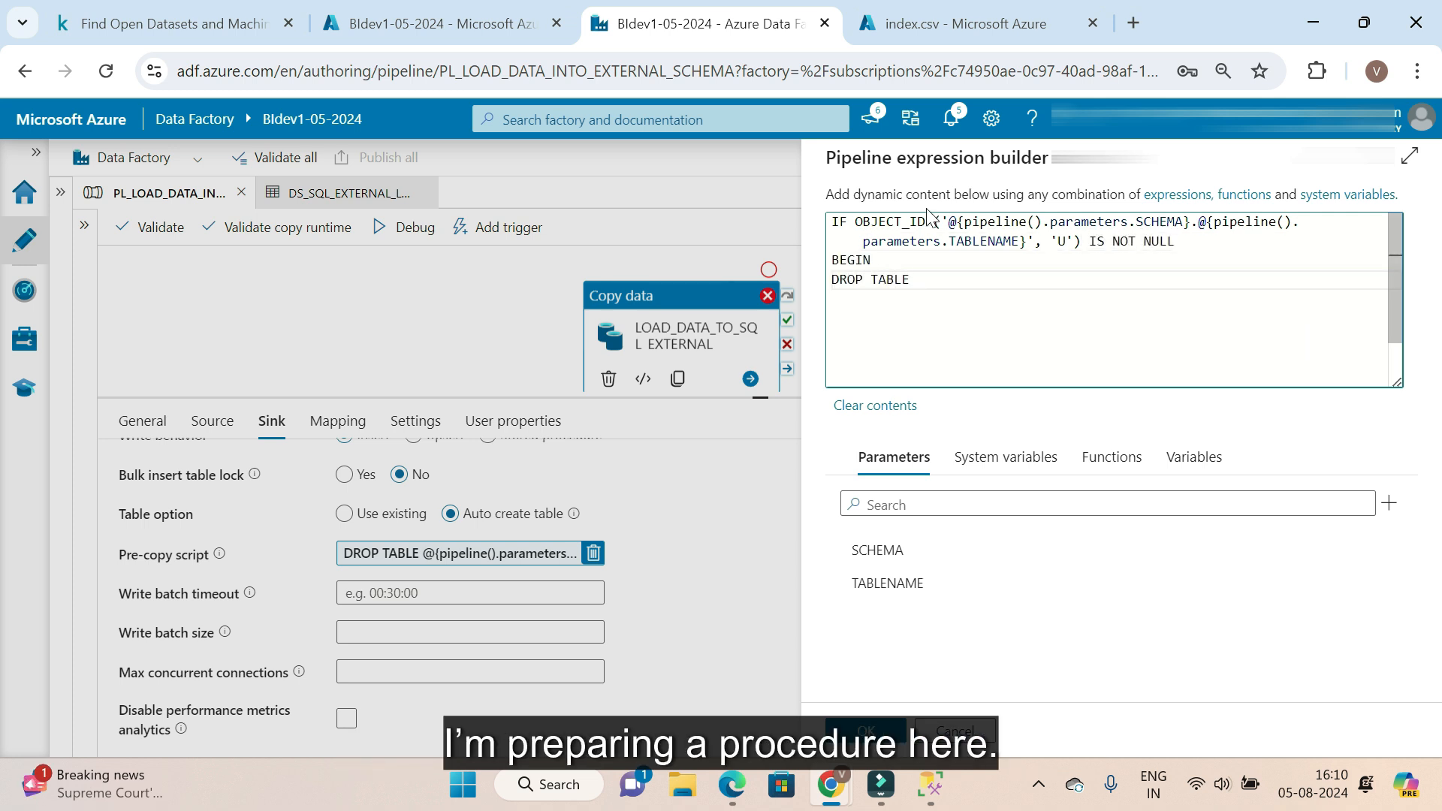
left_click_drag(948, 221, 1021, 241)
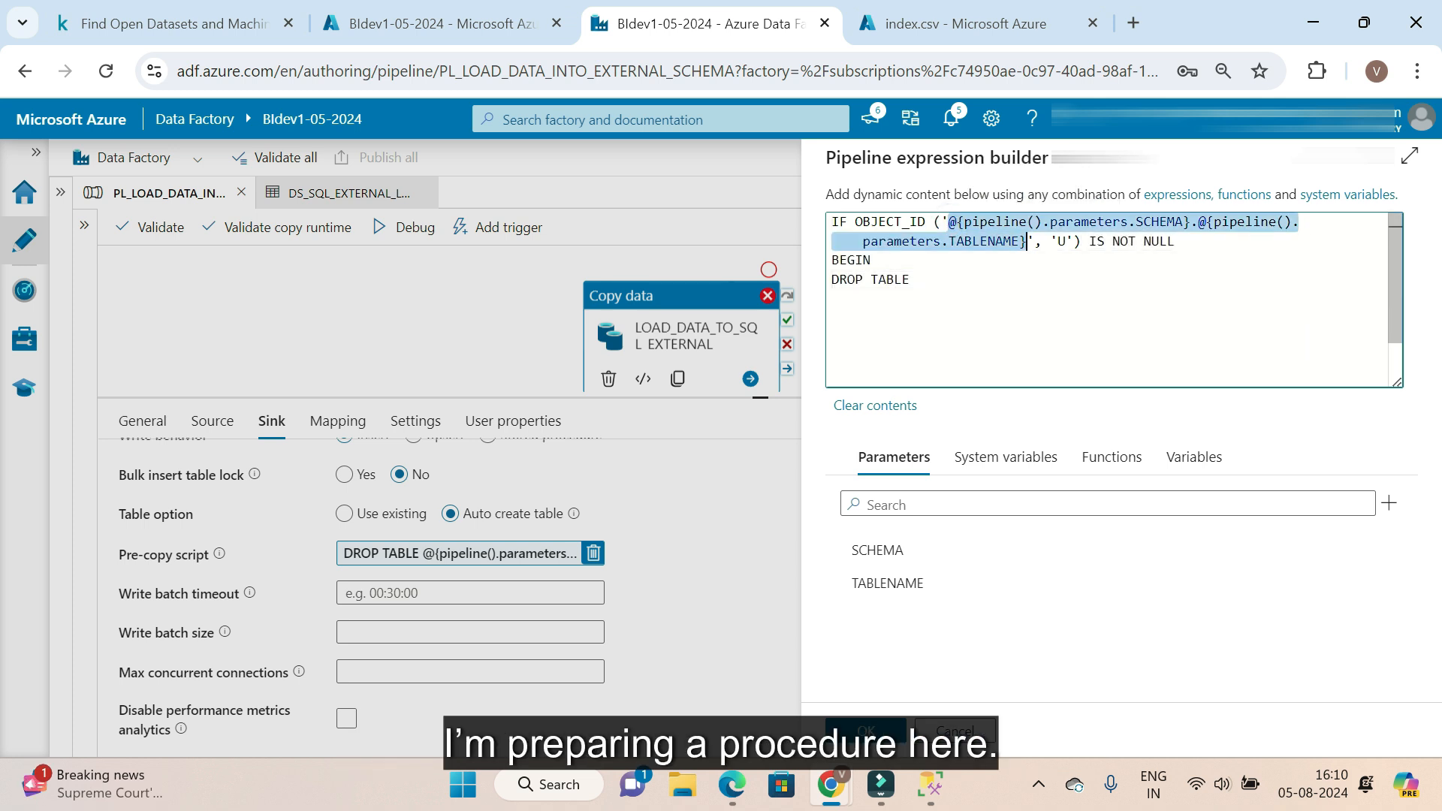
key("ctrl+c")
key("ctrl+End")
key("ctrl+v")
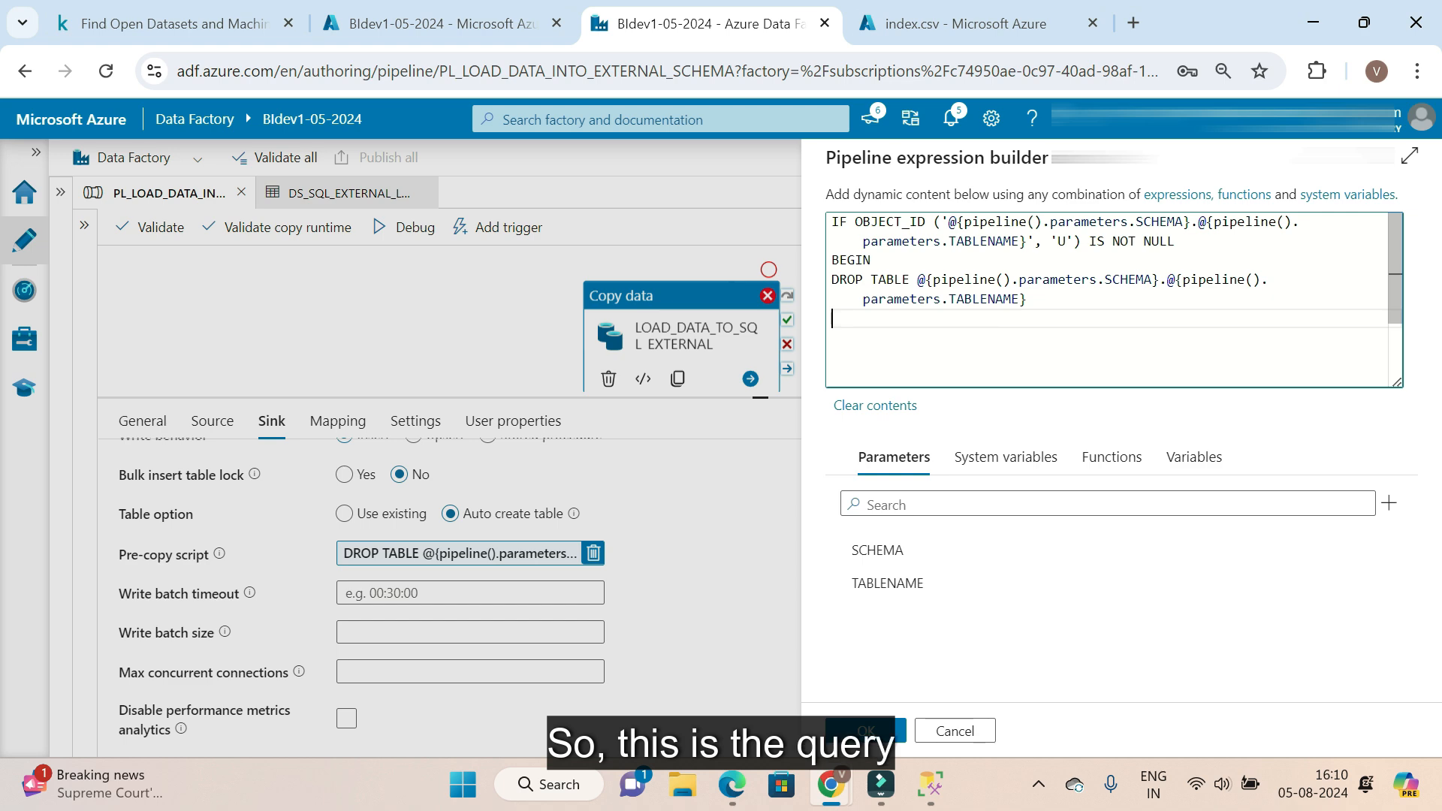
type("END")
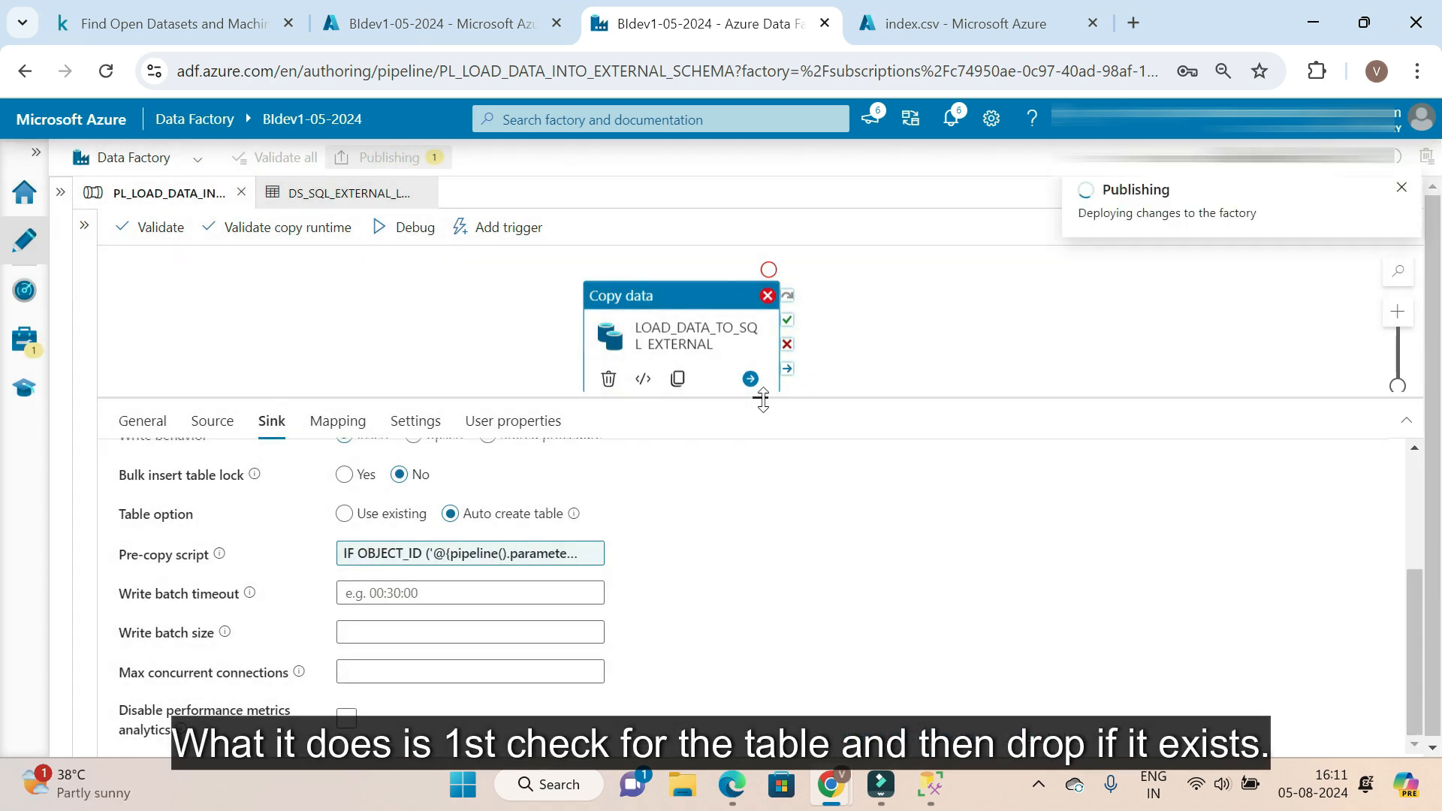
Publish the pipeline changes and start a debug run with SCHEMA [EXTERNAL] and TABLENAME DATASET
left_click(415, 227)
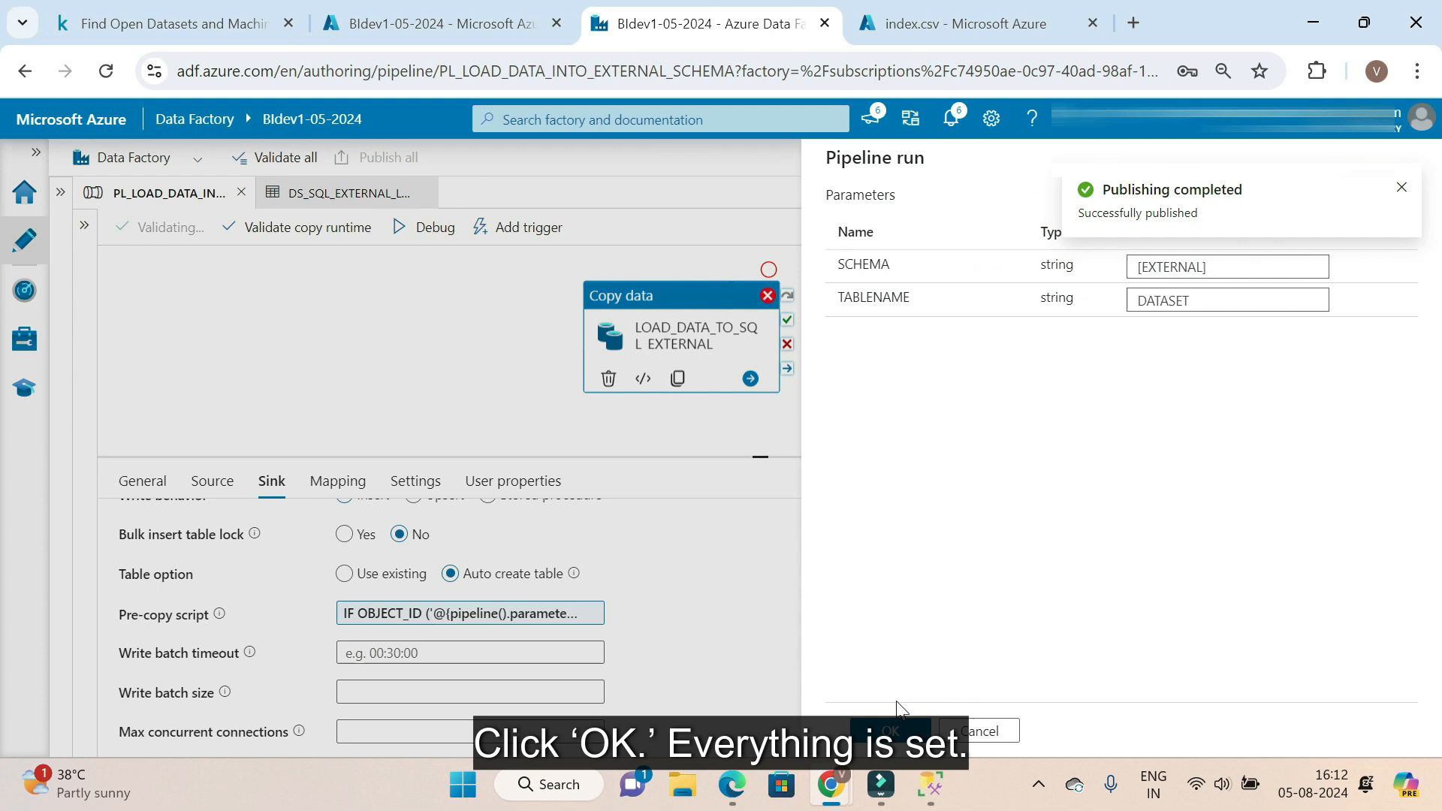
left_click(890, 731)
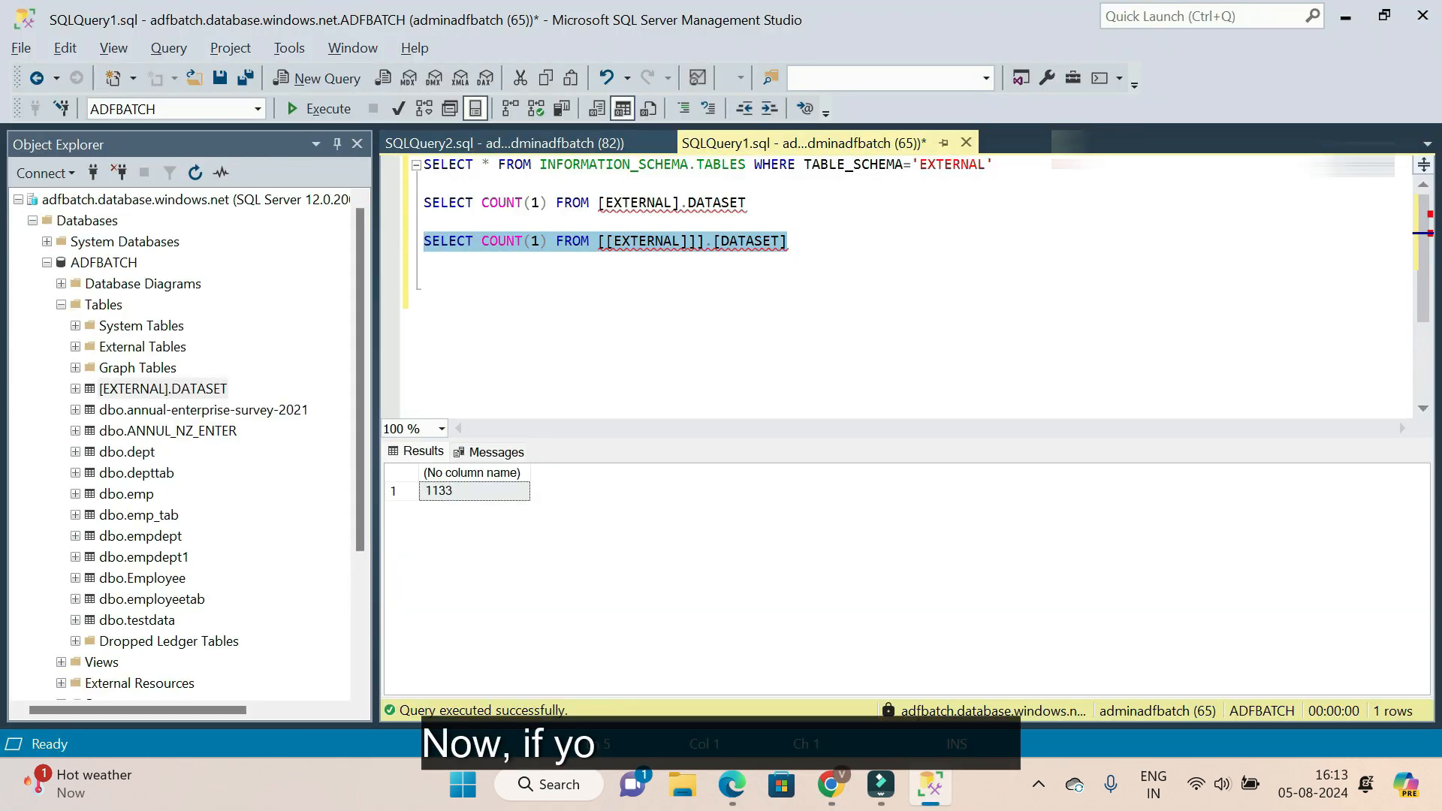
In SQL Server Management Studio, run the query SELECT COUNT(1) FROM [[EXTERNAL]]].[DATASET] twice to check the row count
left_click(330, 111)
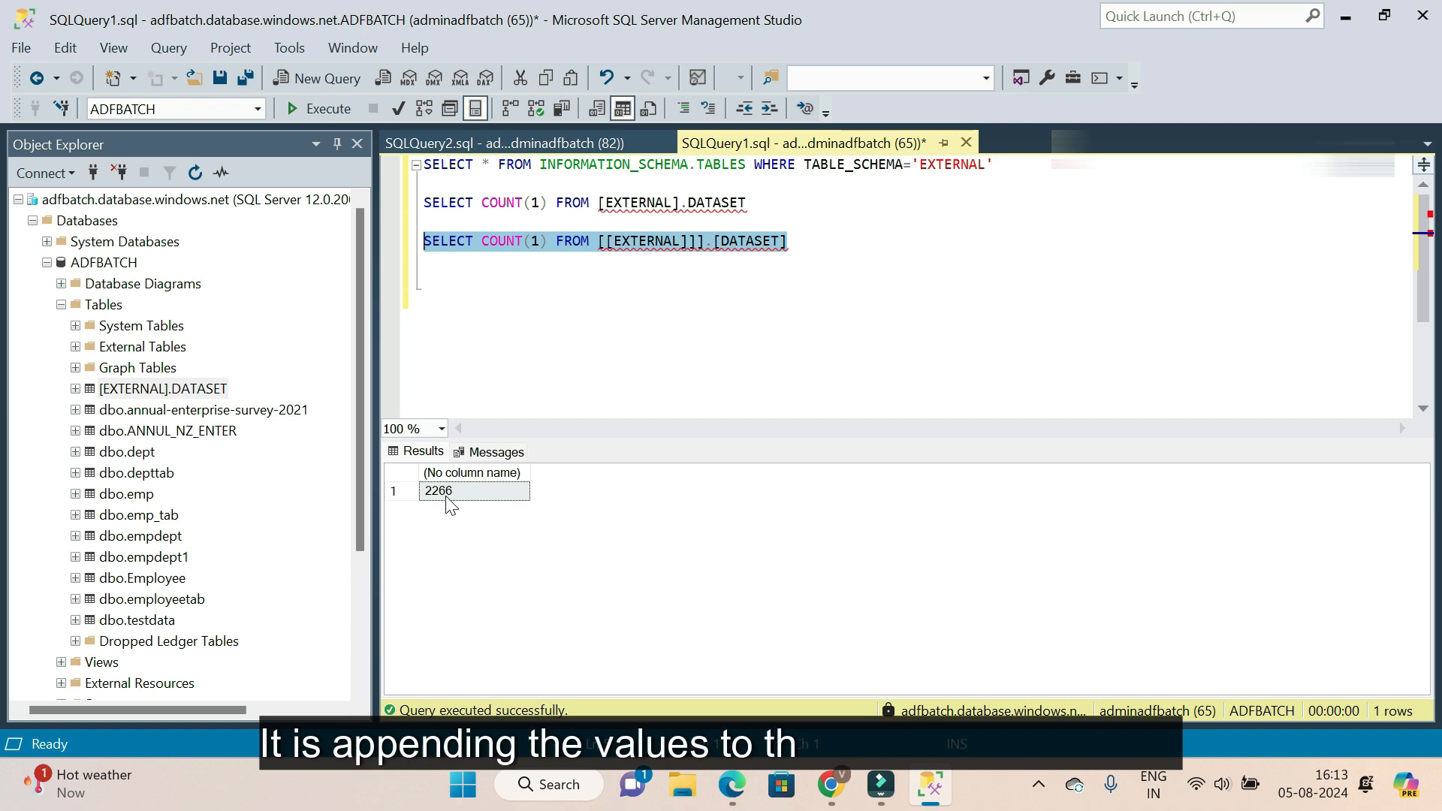
left_click(832, 310)
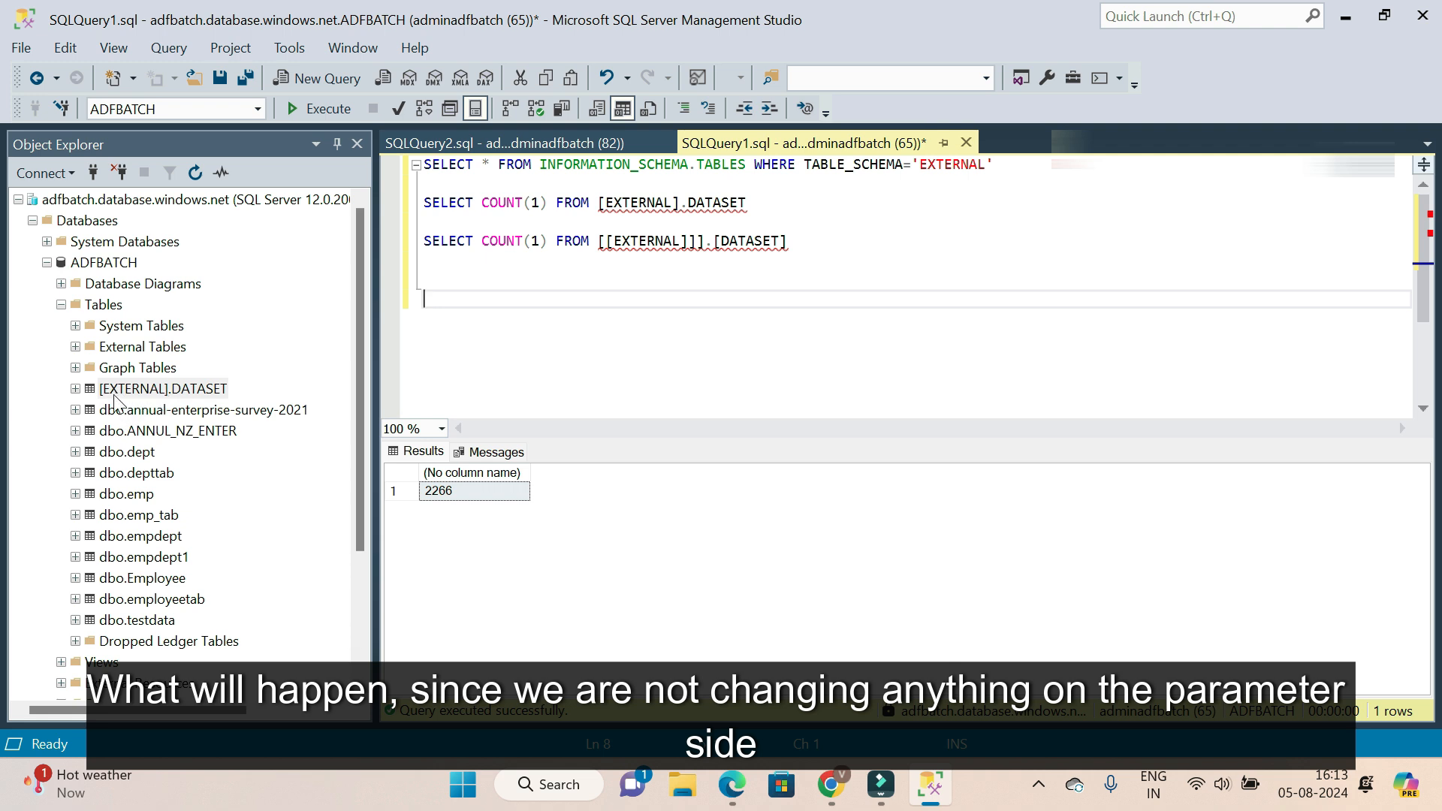
left_click(797, 242)
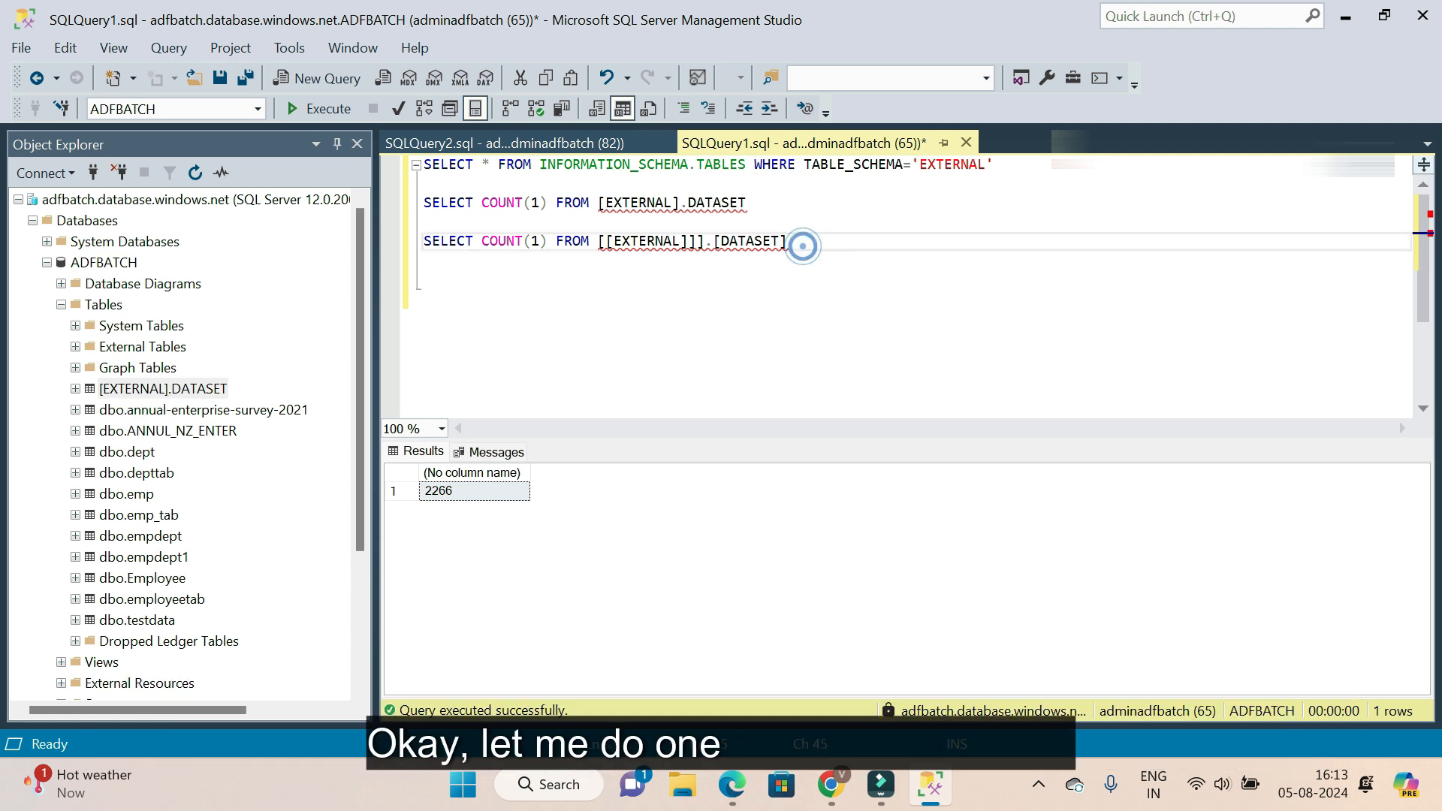
left_click_drag(860, 251, 440, 242)
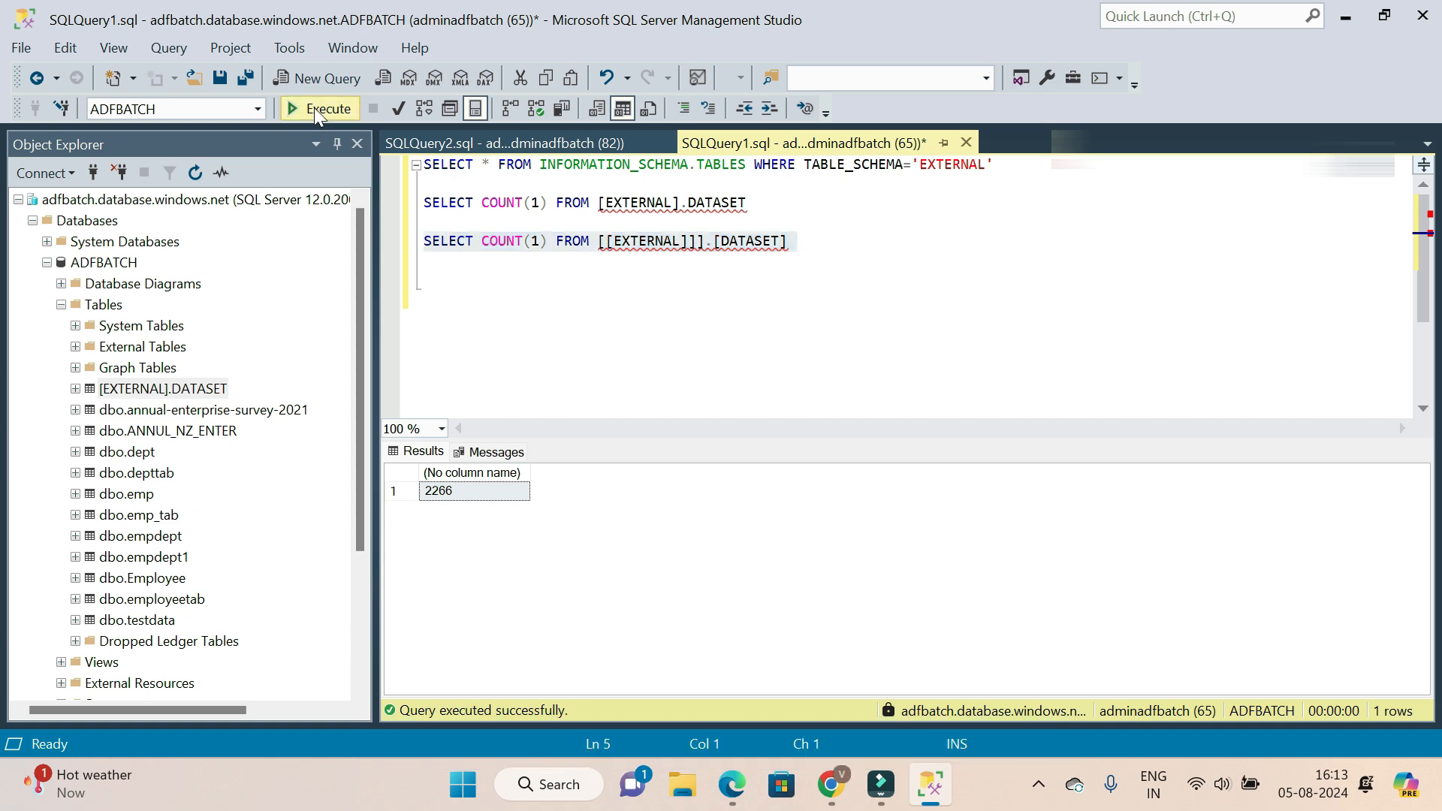
left_click(314, 107)
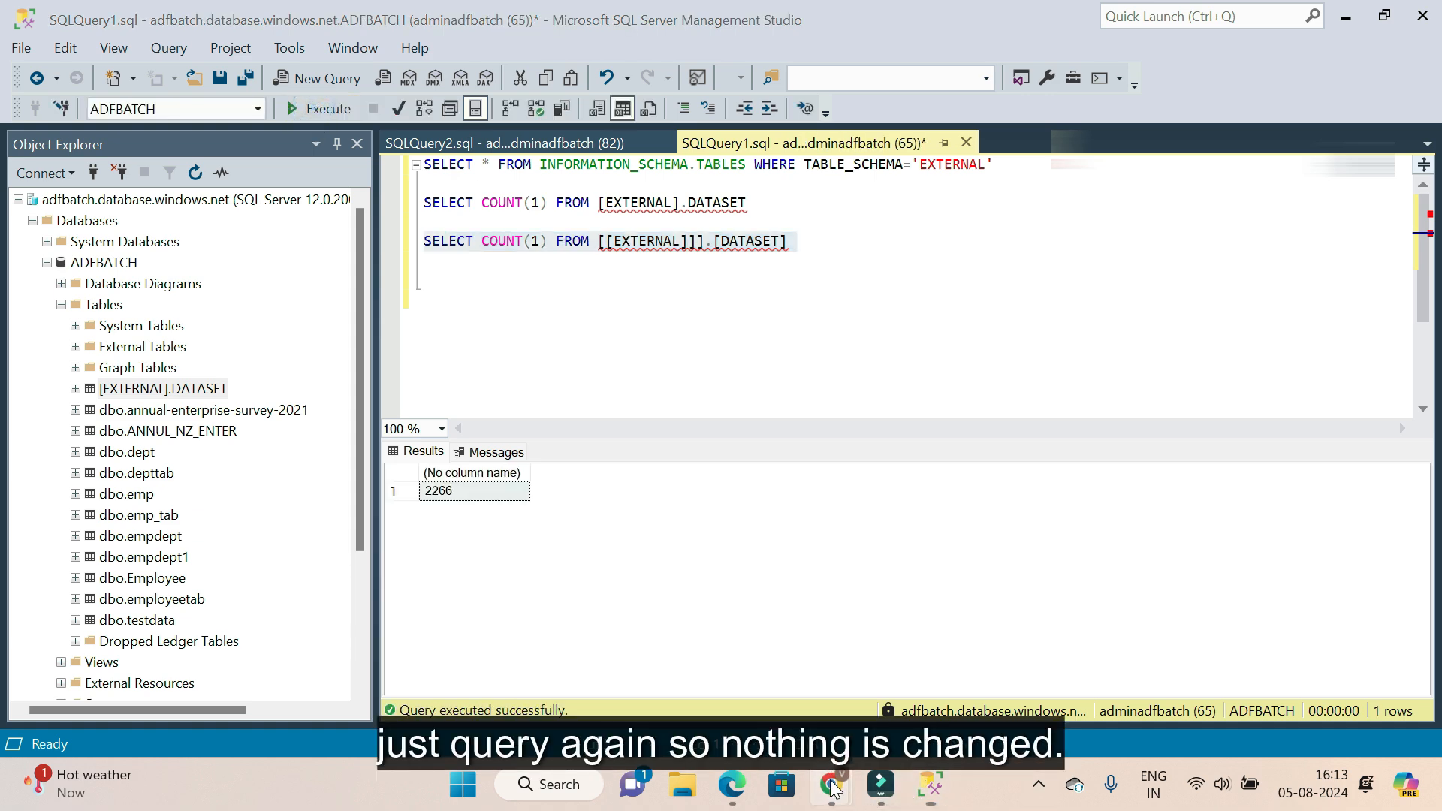
Back in Data Factory, set the default value of the pipeline's SCHEMA parameter to EXTERNAL without brackets
mouse_move(830, 785)
left_click(931, 675)
left_click(709, 349)
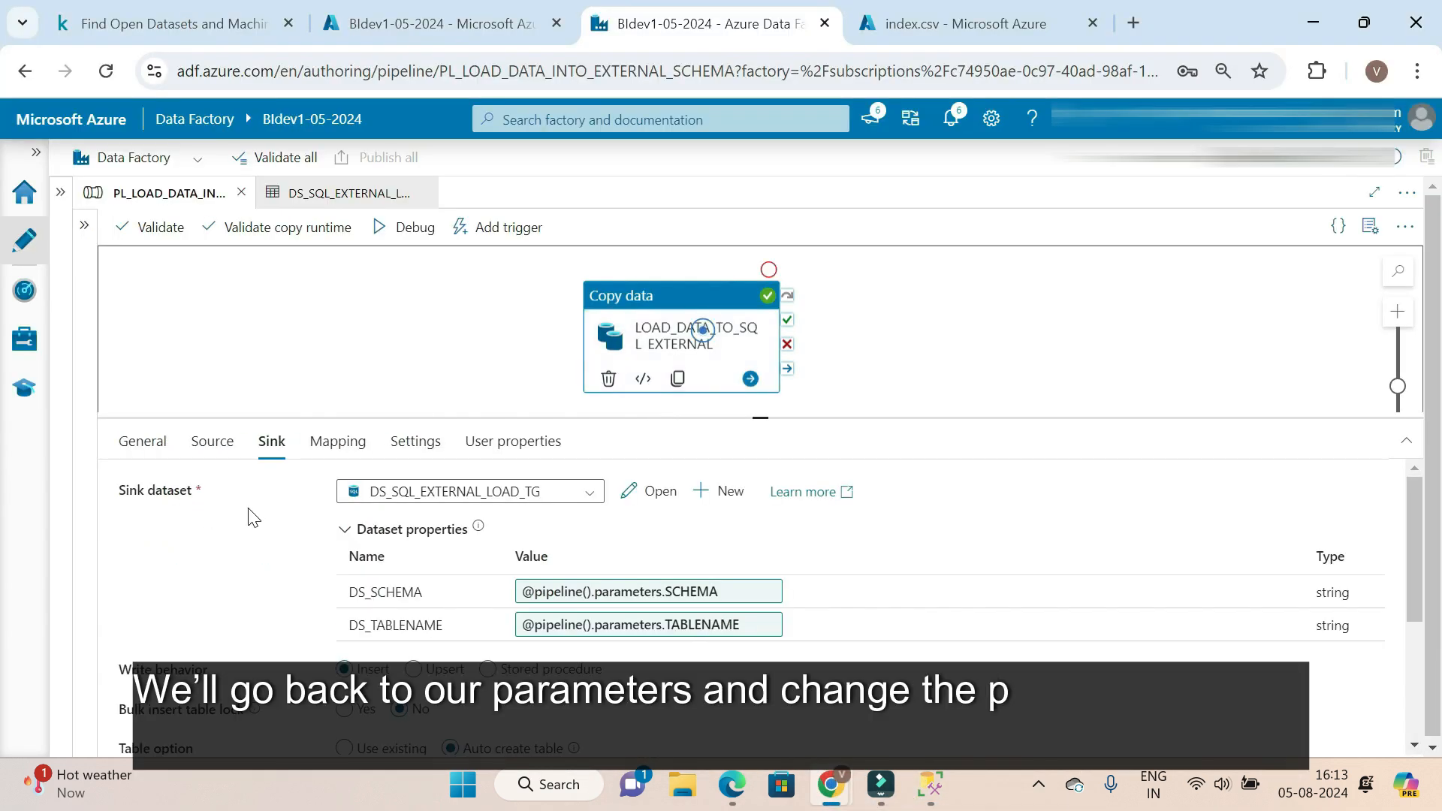
left_click(143, 441)
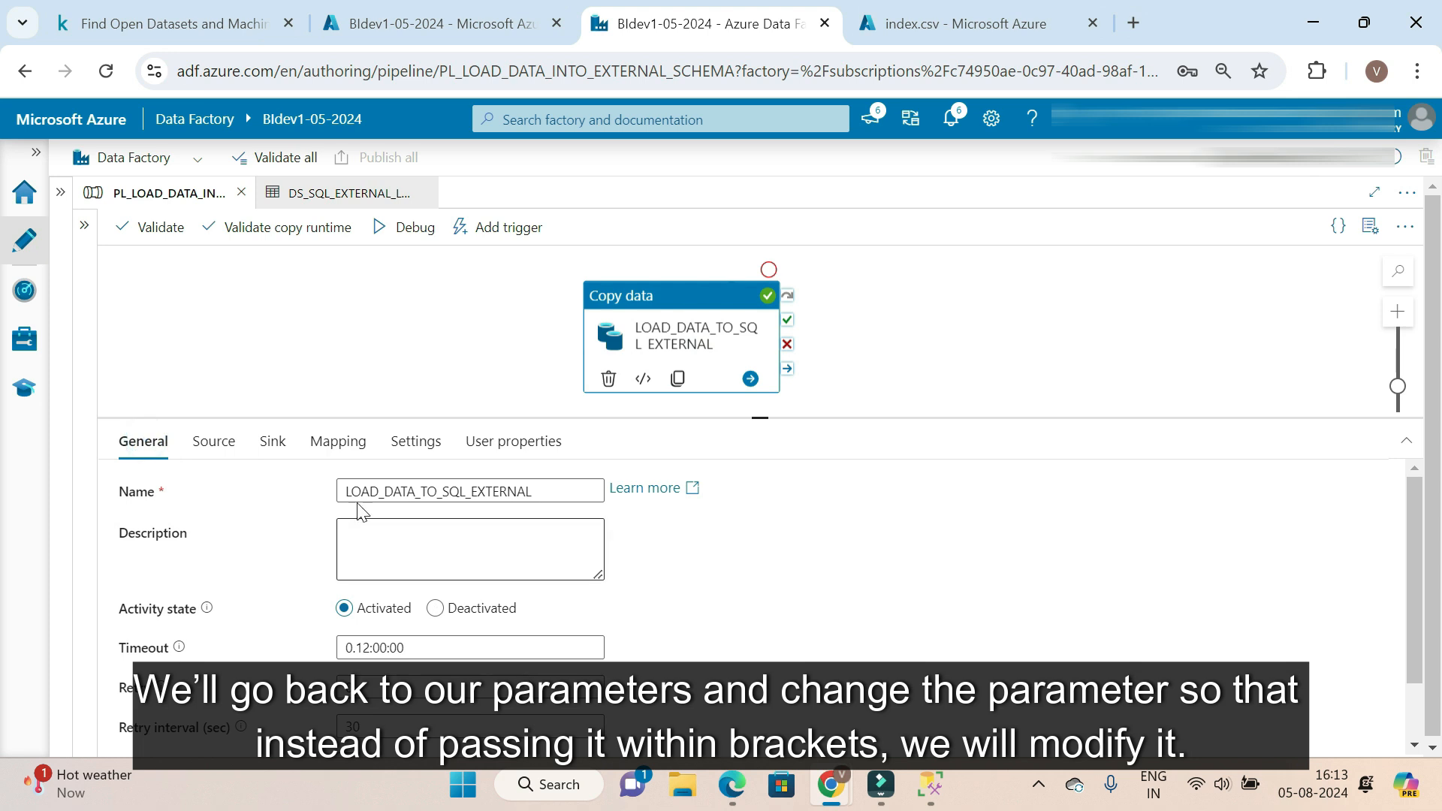
left_click(280, 334)
left_click(162, 449)
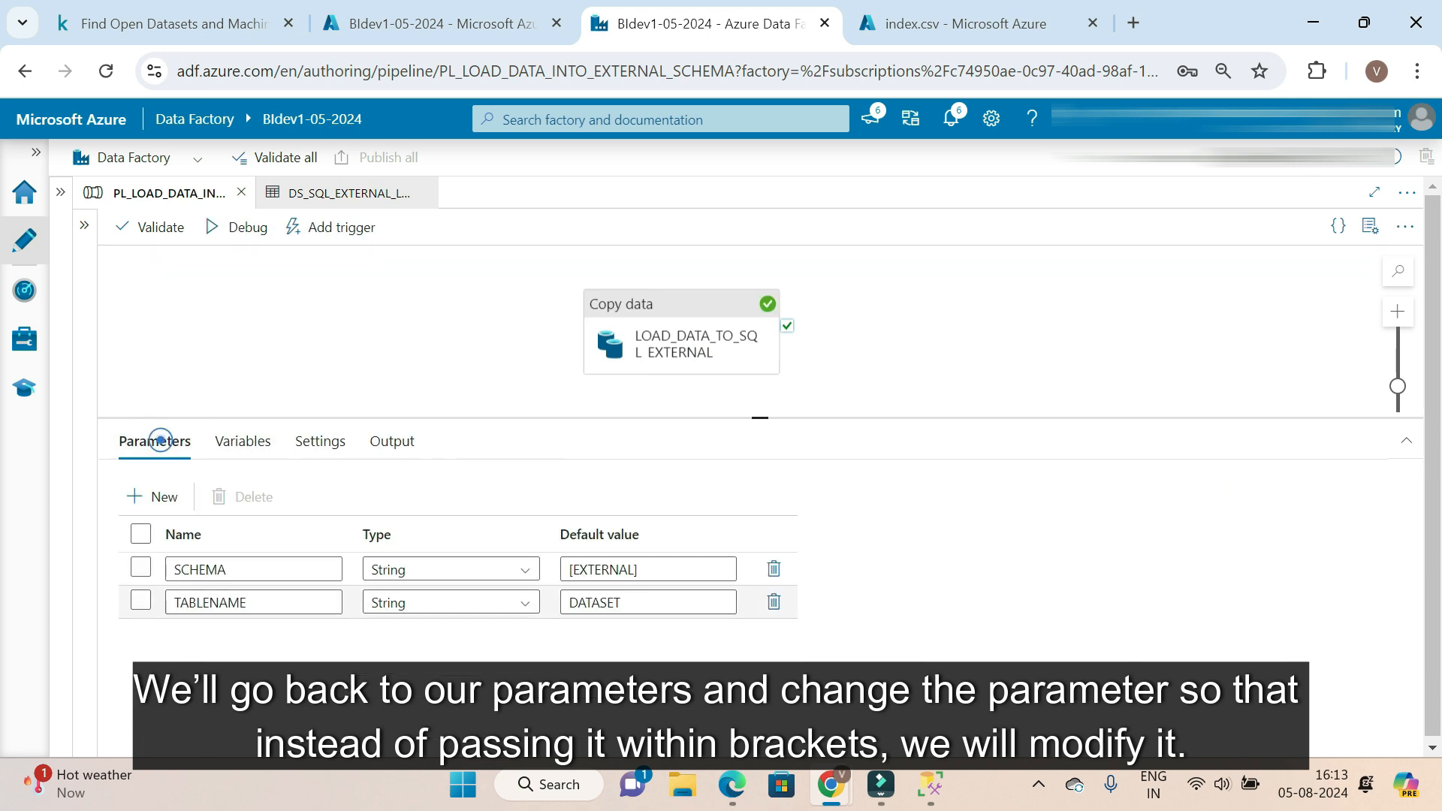
key("Delete")
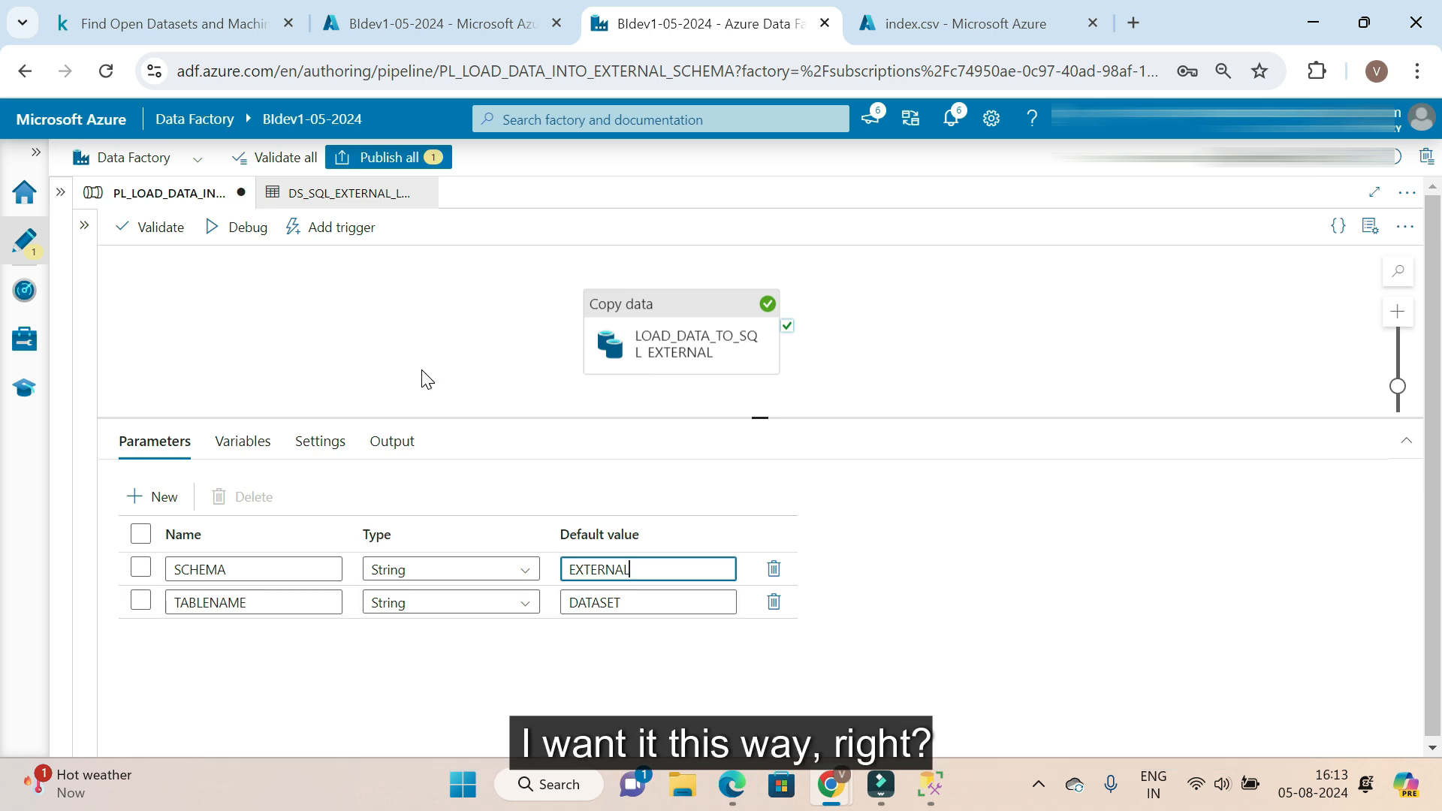
Start a debug run of the pipeline with SCHEMA EXTERNAL and TABLENAME DATASET
left_click(242, 228)
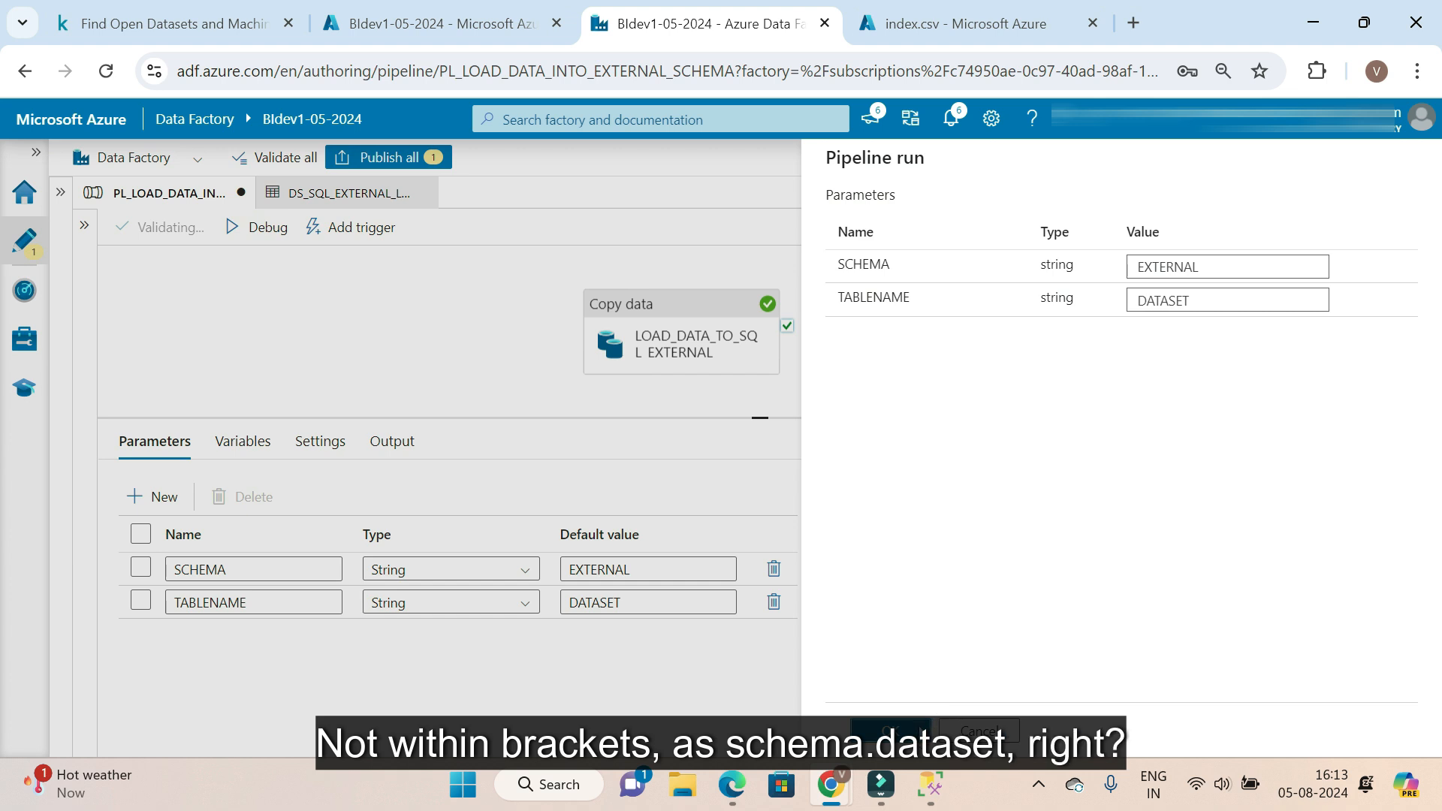
left_click(890, 730)
left_click(451, 347)
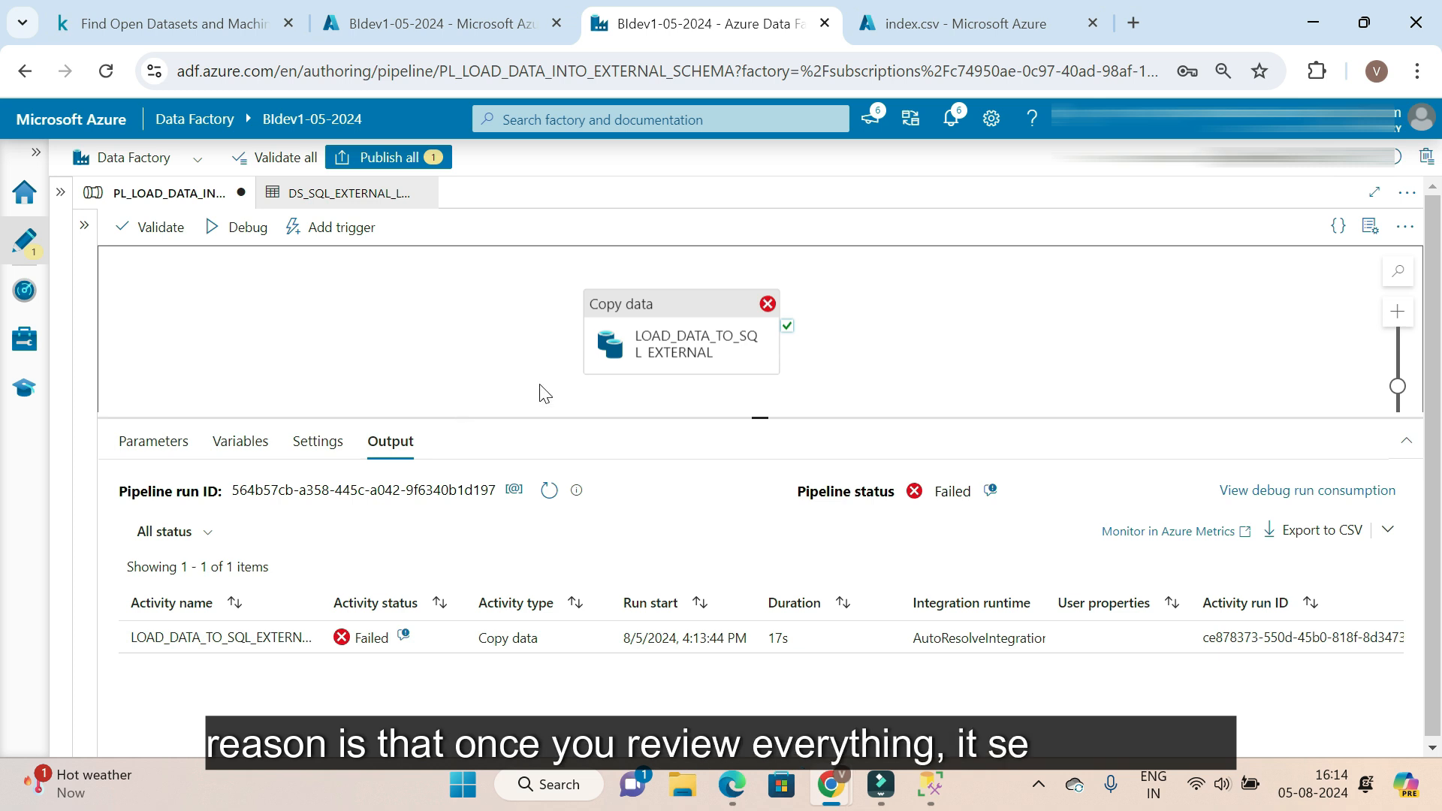
Inspect the full error details of the LOAD_DATA_TO_SQL_EXTERNAL activity run and close them
left_click(403, 638)
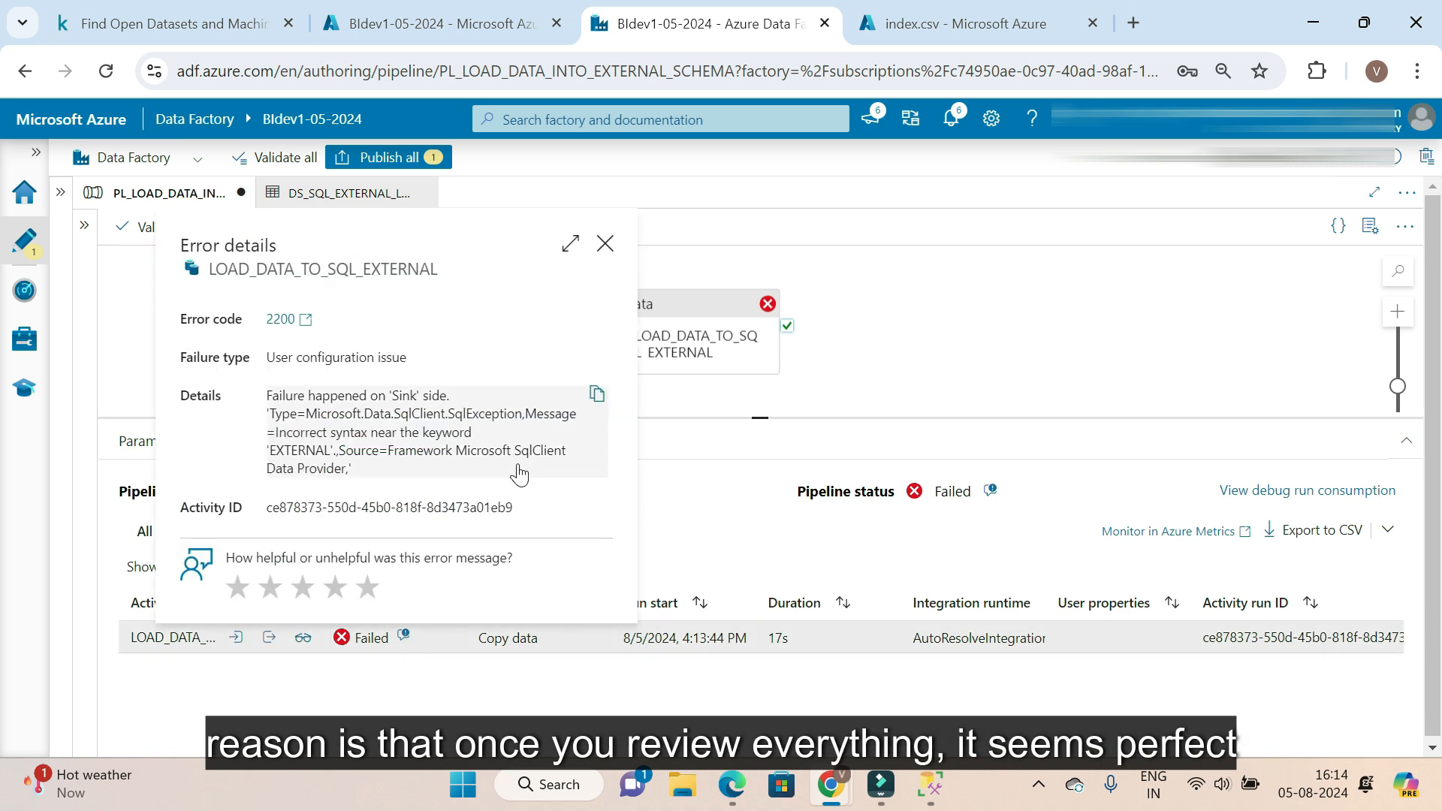
left_click(569, 244)
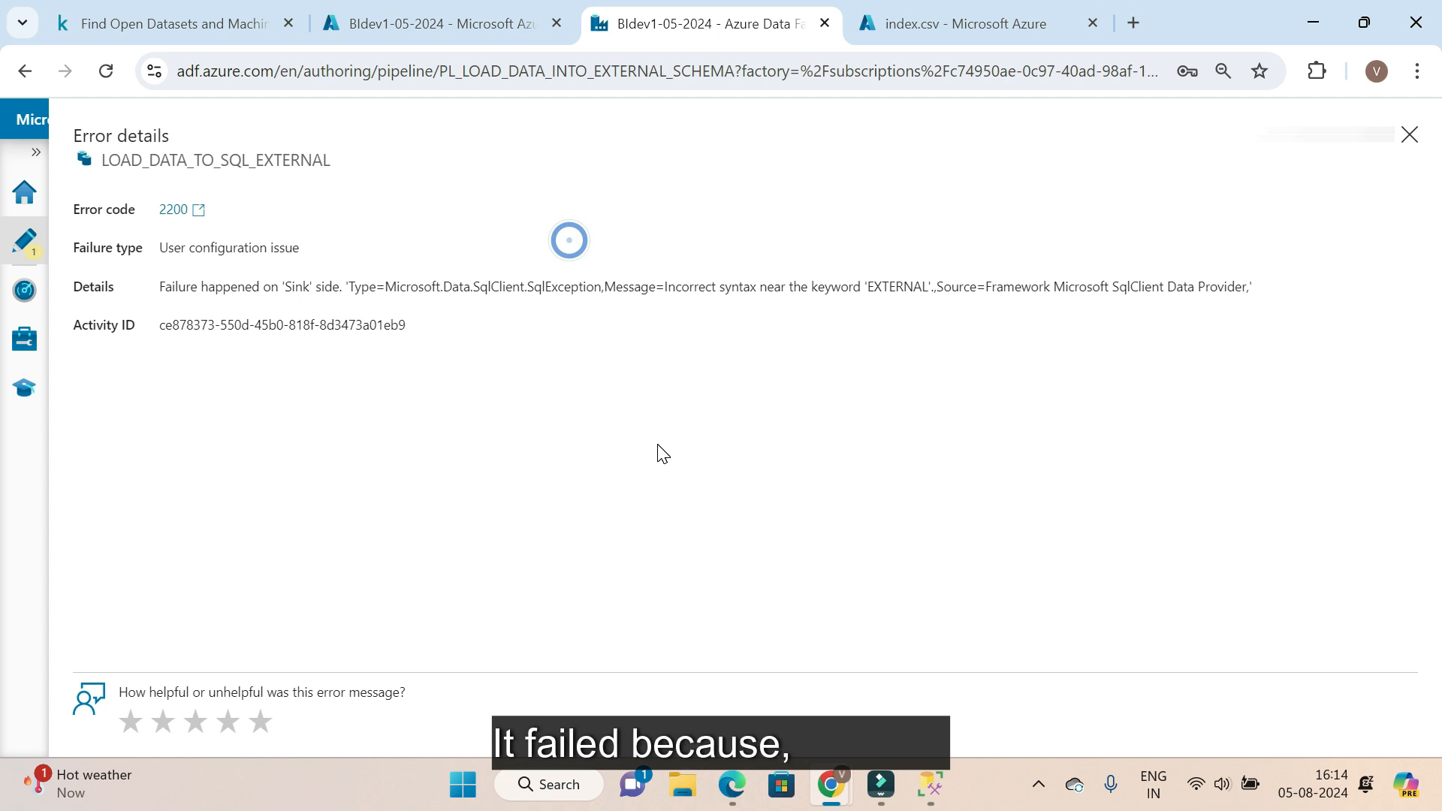
left_click(1409, 136)
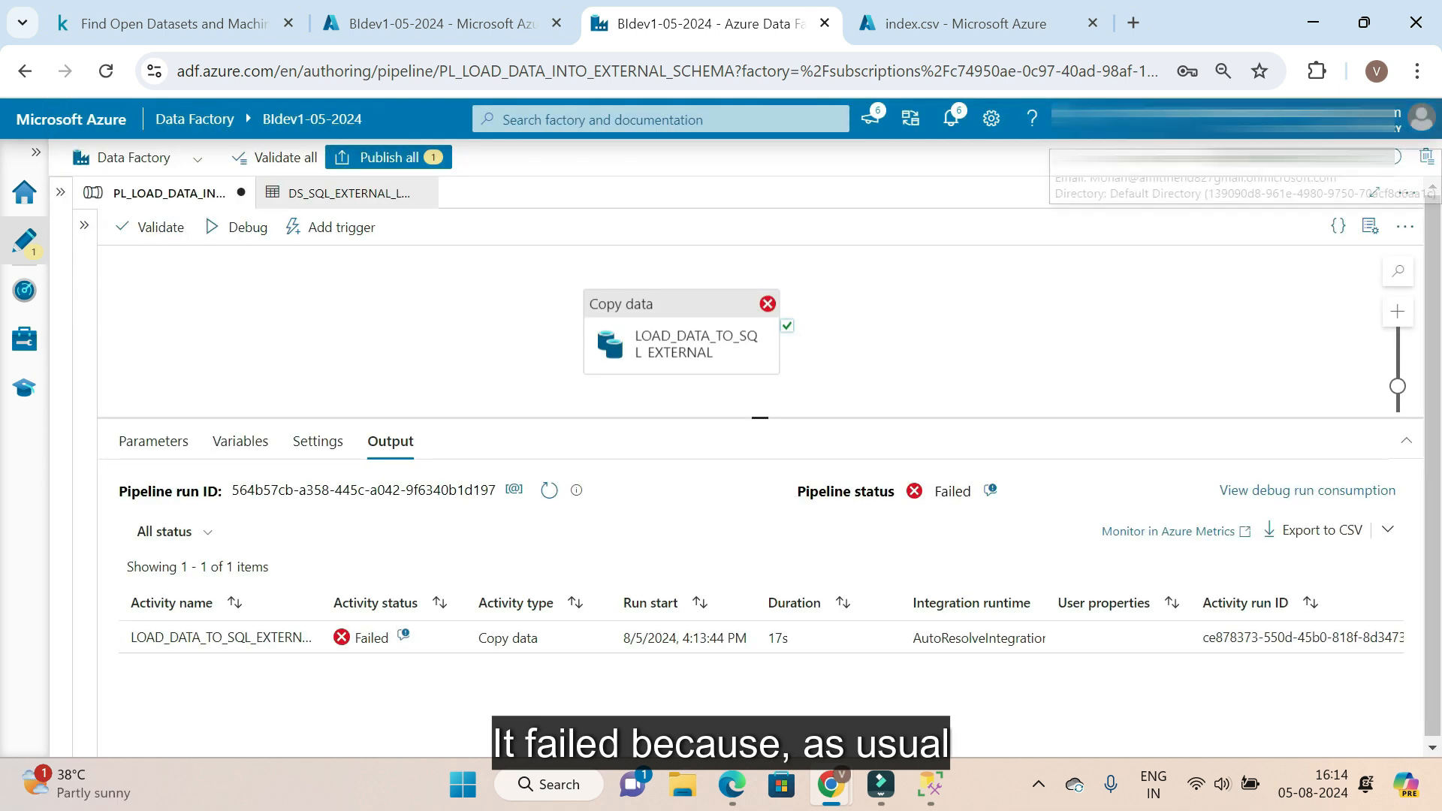
Review the copy activity's sink dataset properties and open its pre-copy script in the expression builder
left_click(714, 339)
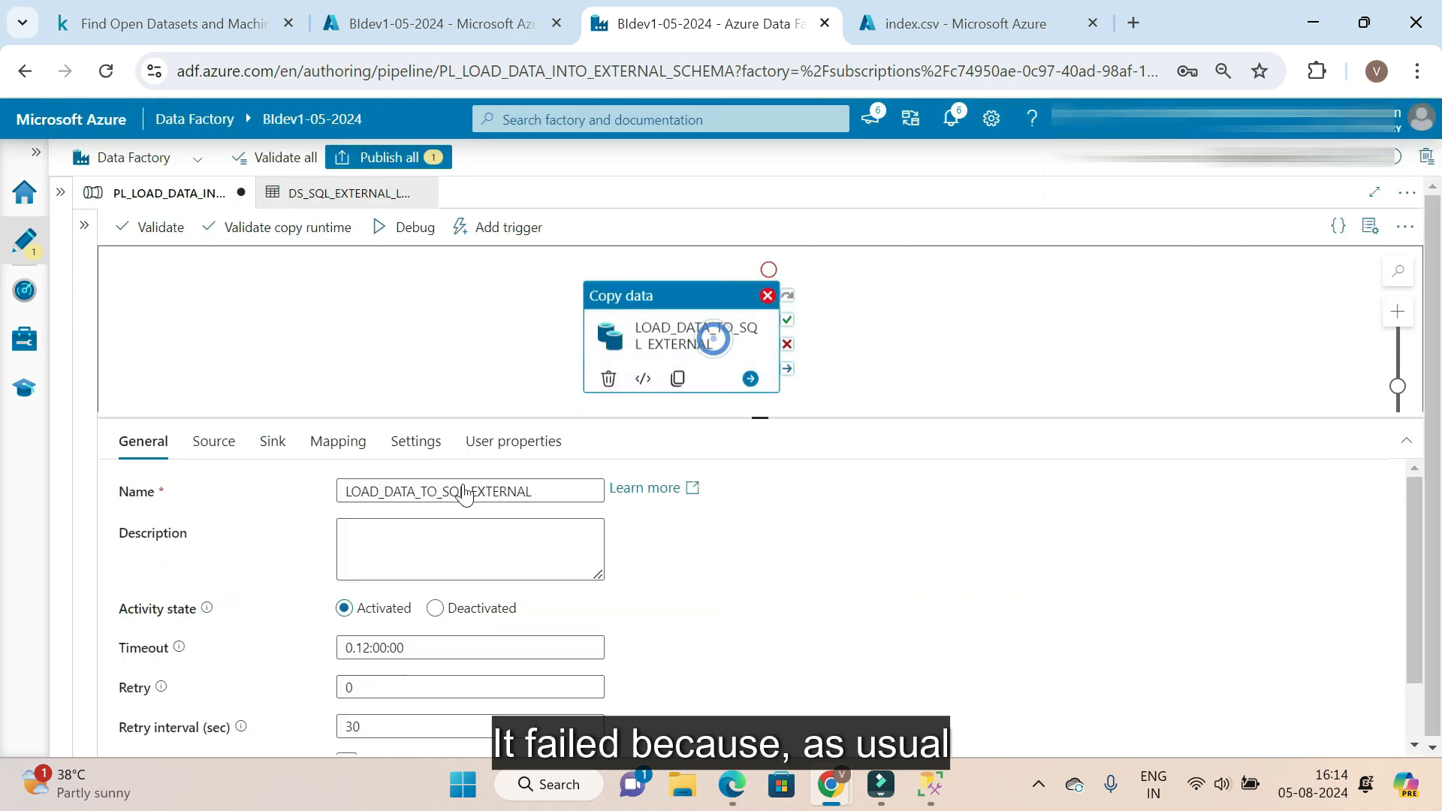
left_click(270, 441)
scroll(270, 448, "down", 5)
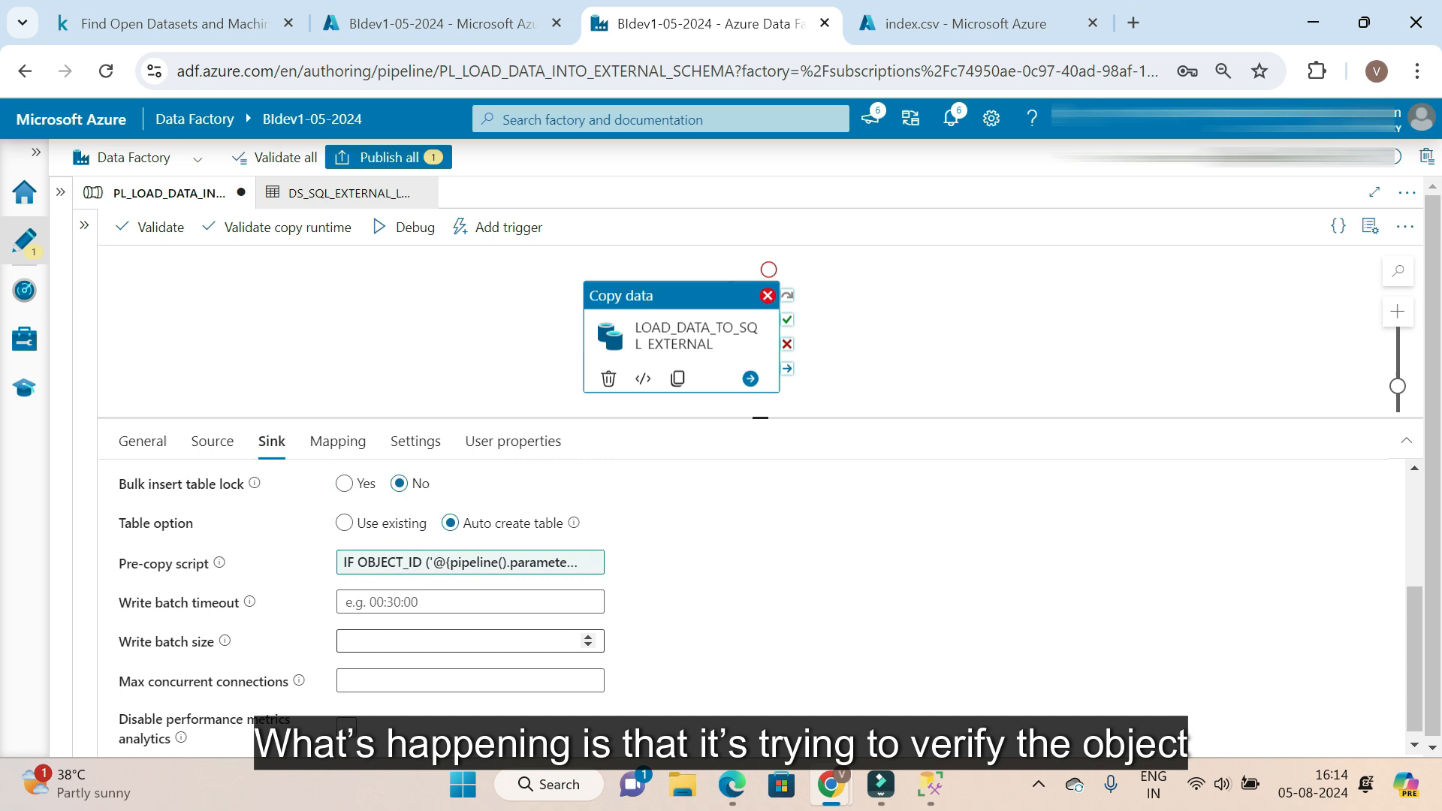
left_click(473, 565)
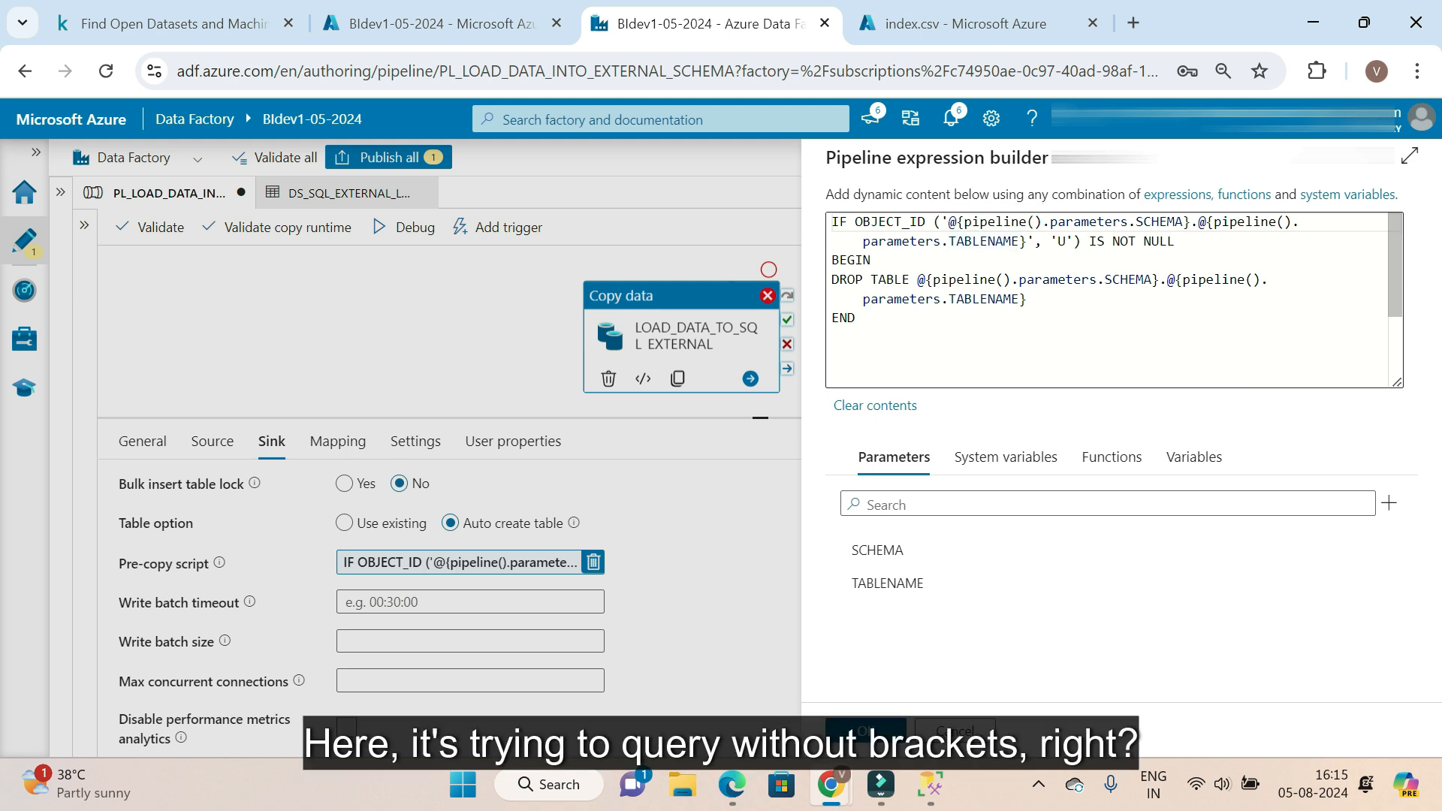
left_click(990, 725)
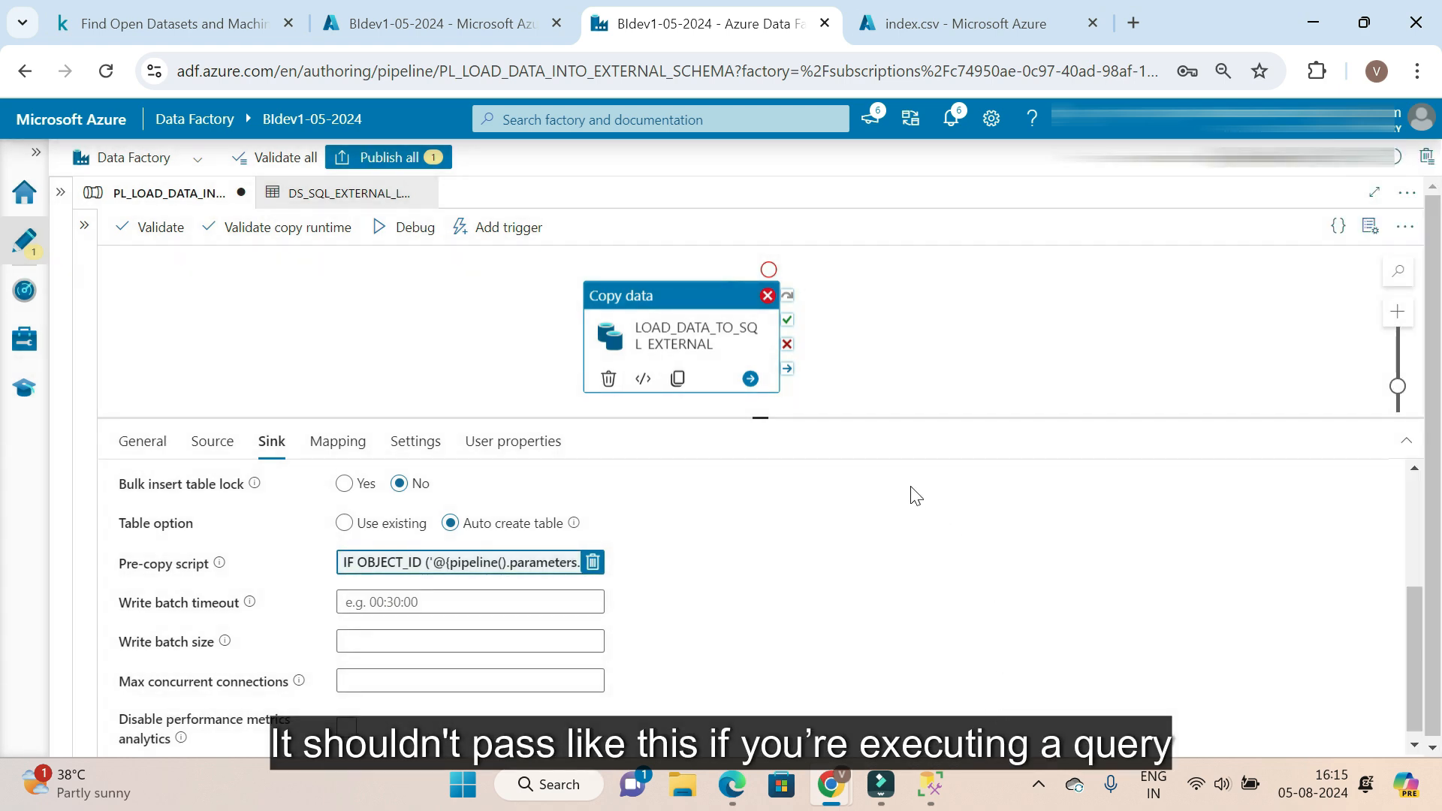
scroll(496, 635, "up", 2)
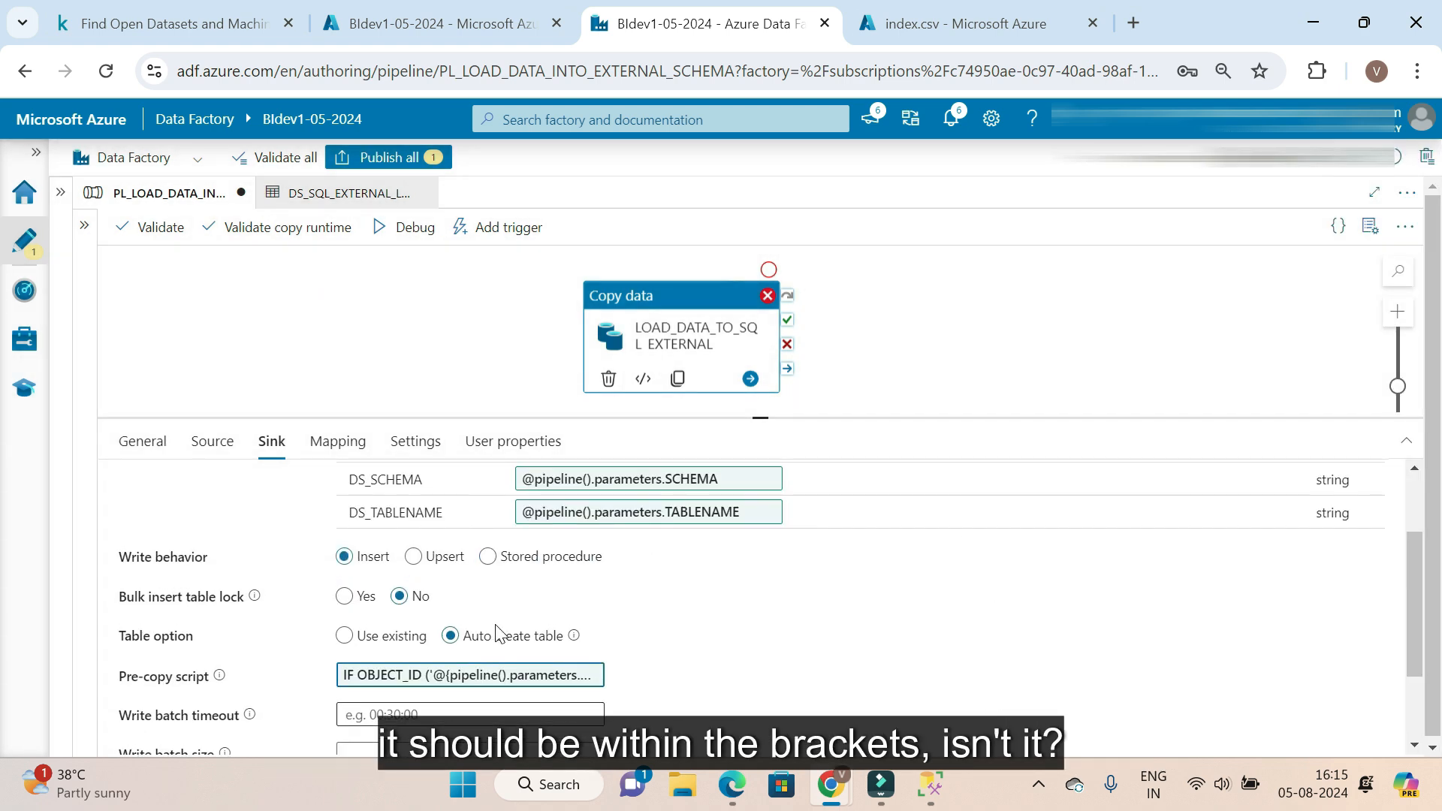
left_click(497, 676)
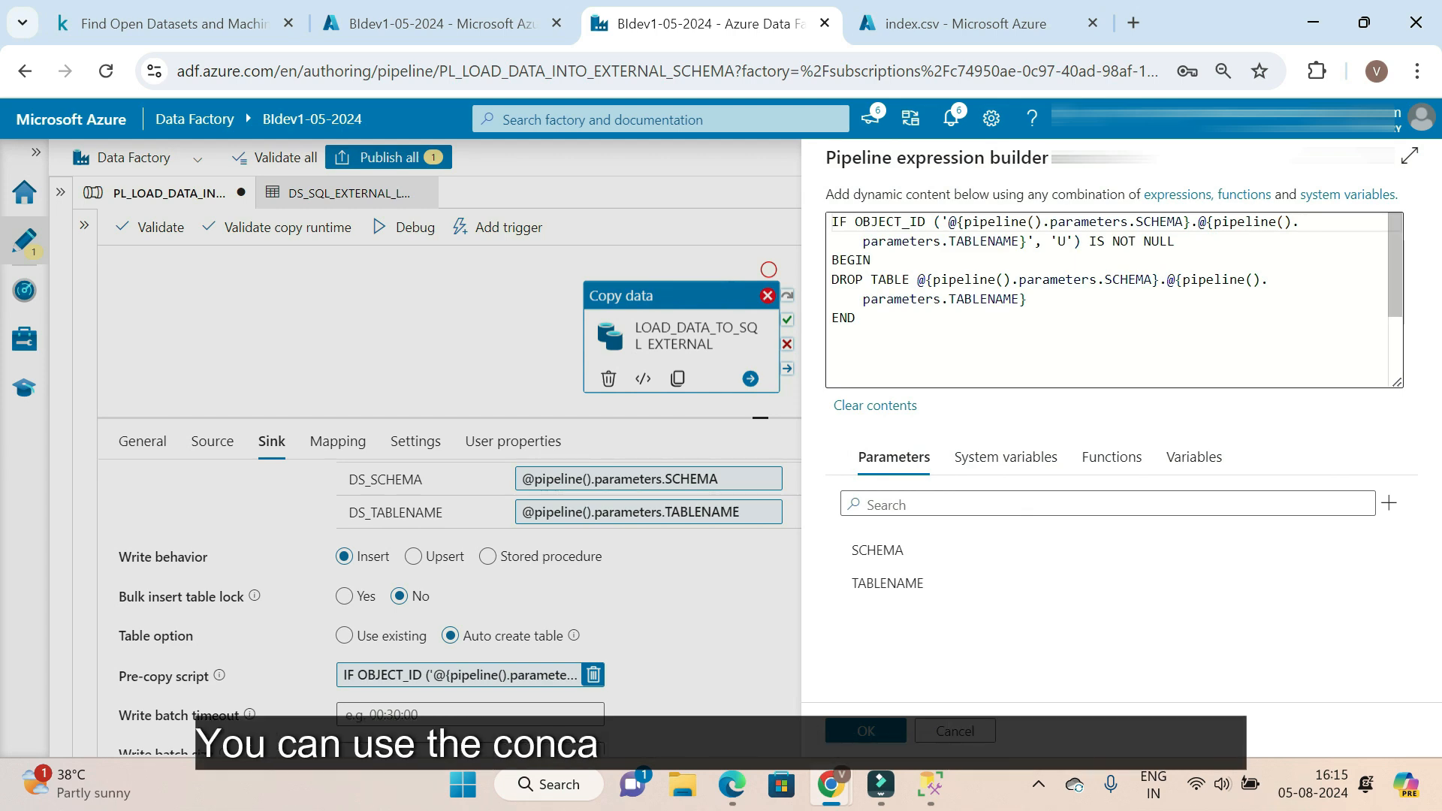
left_click(866, 731)
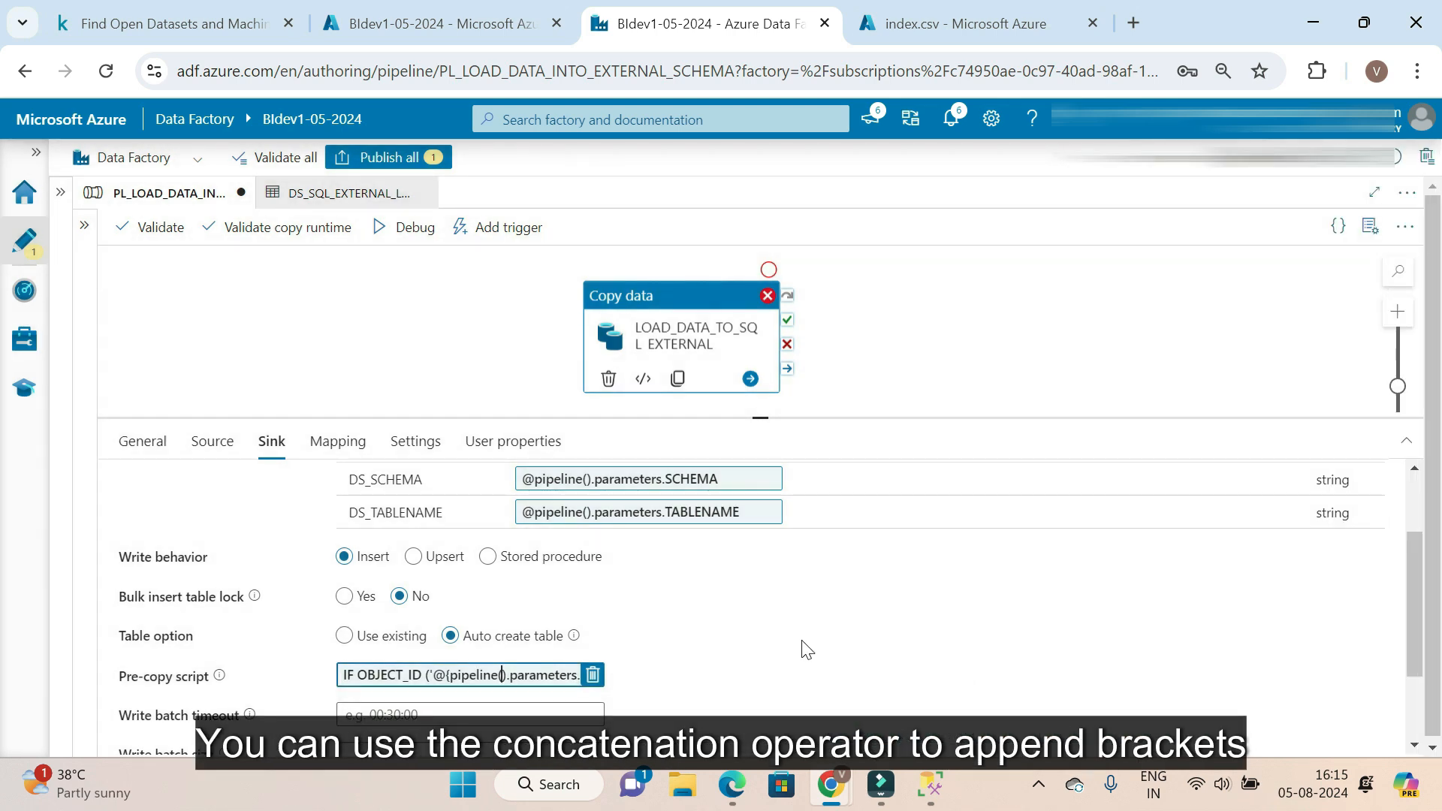
scroll(648, 601, "up", 3)
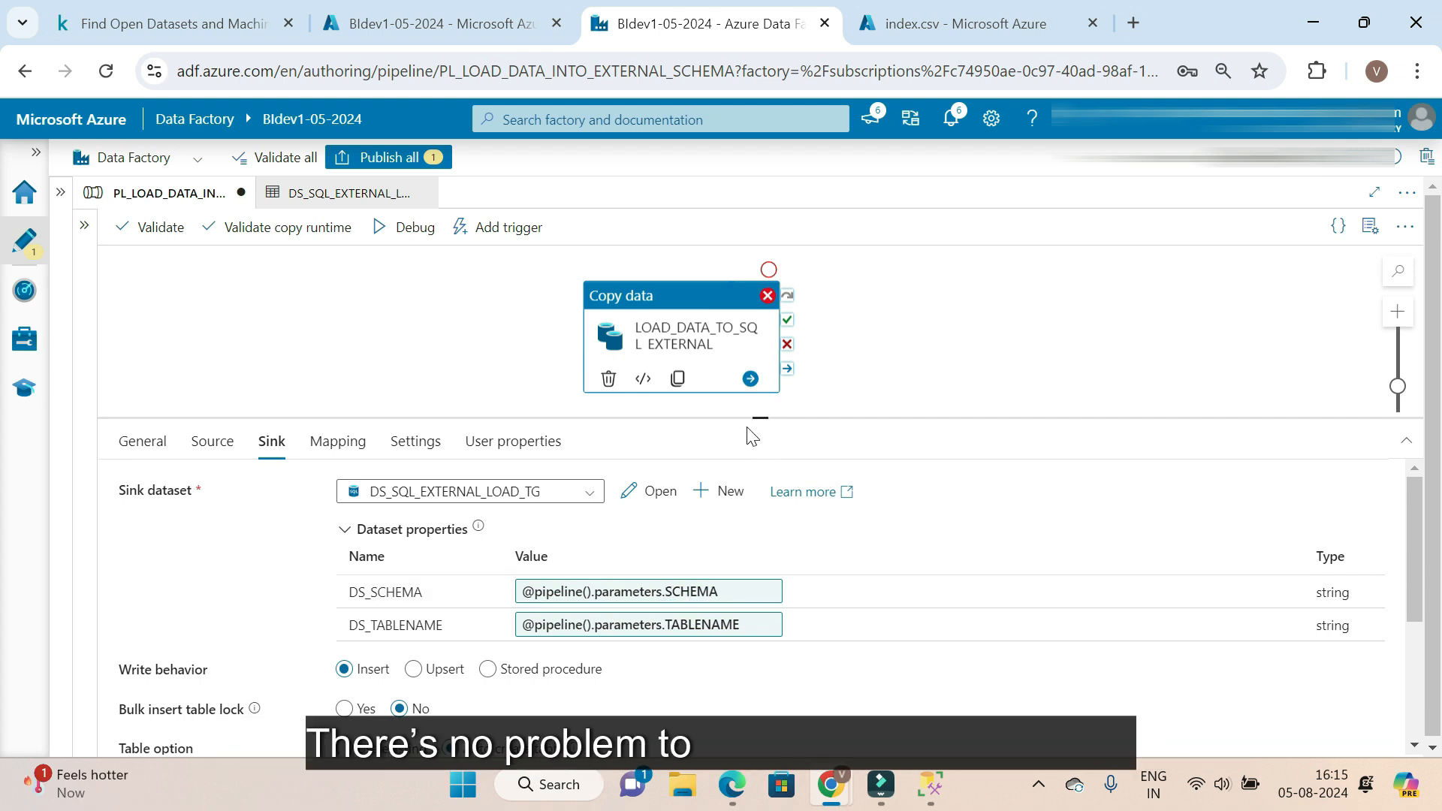
left_click_drag(762, 415, 772, 346)
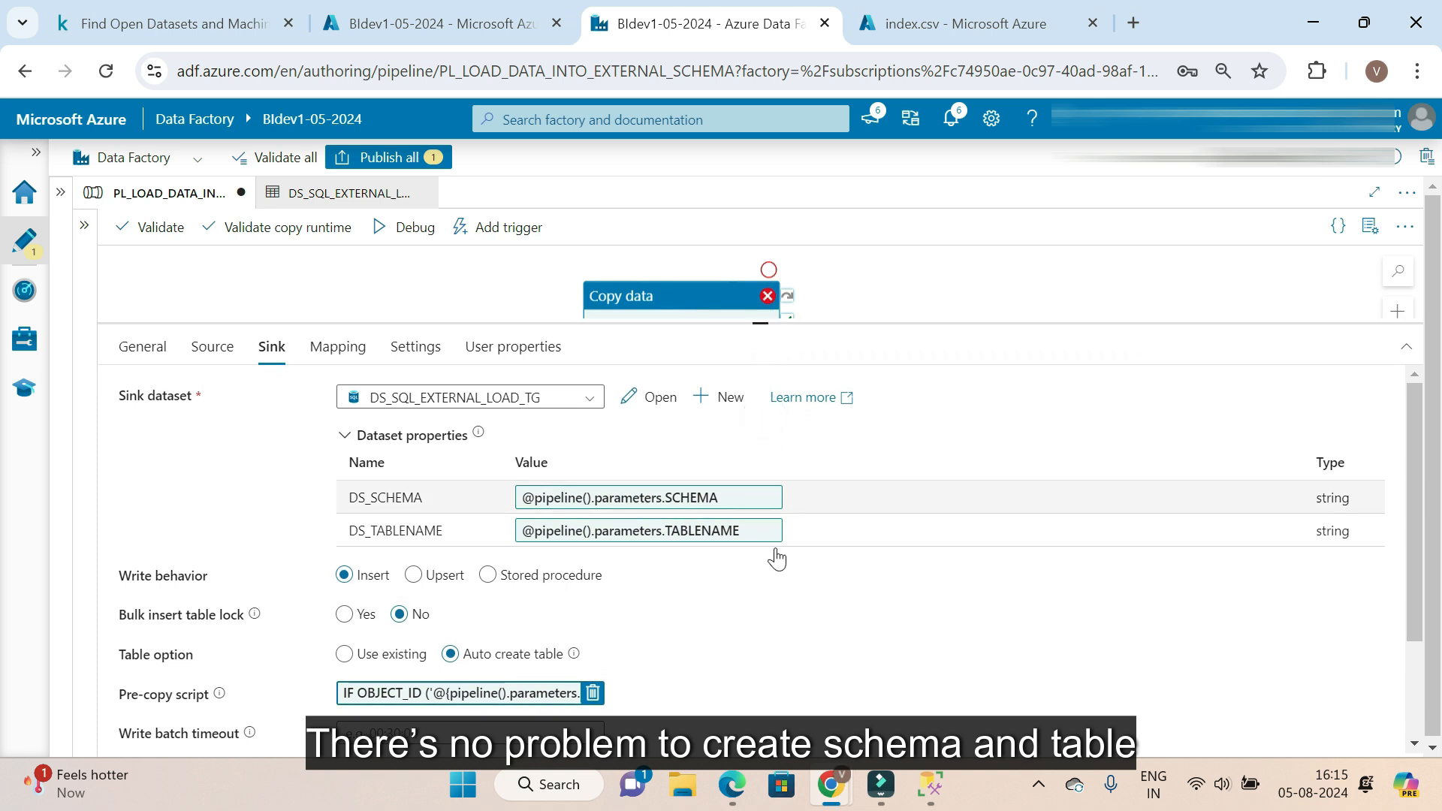
scroll(744, 601, "down", 2)
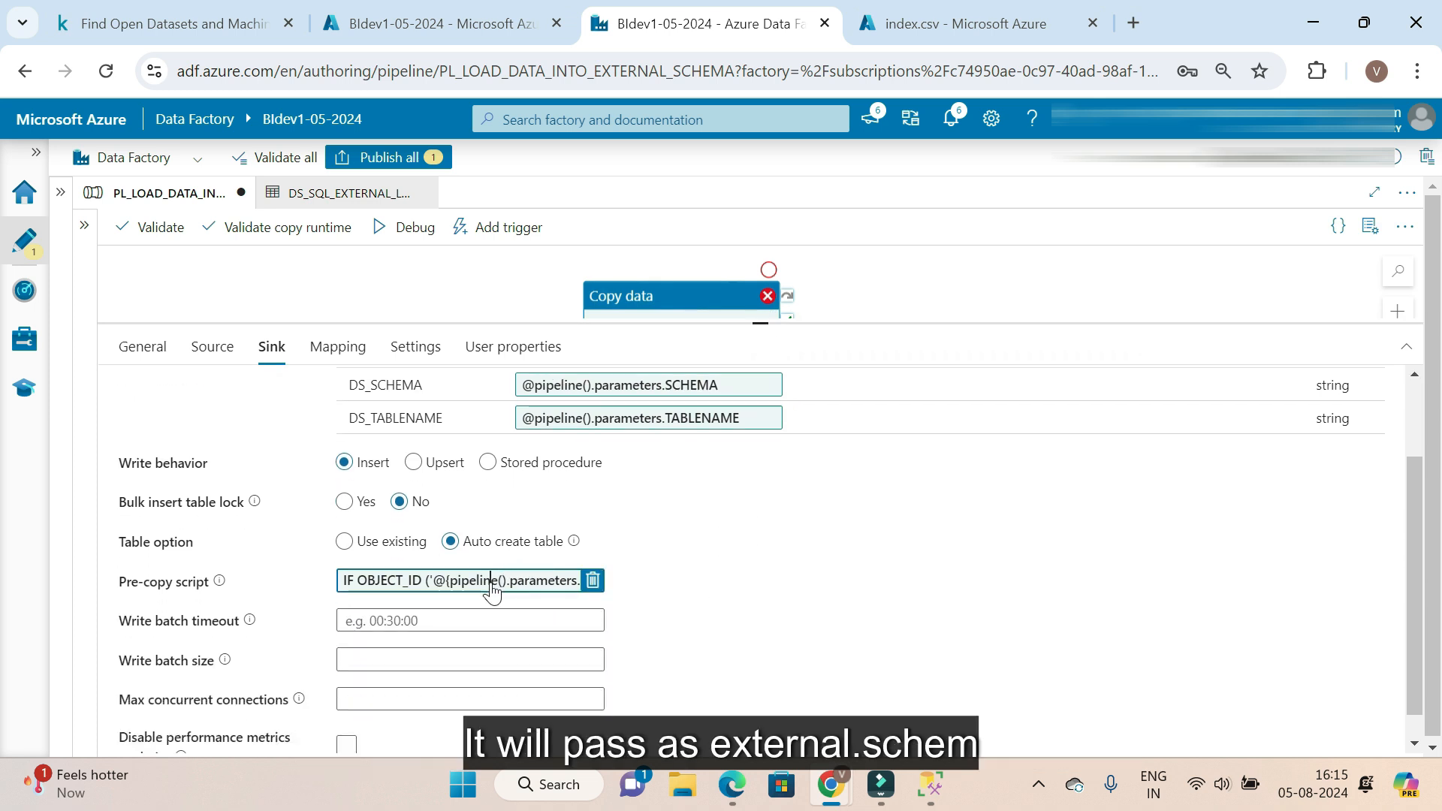
left_click(492, 586)
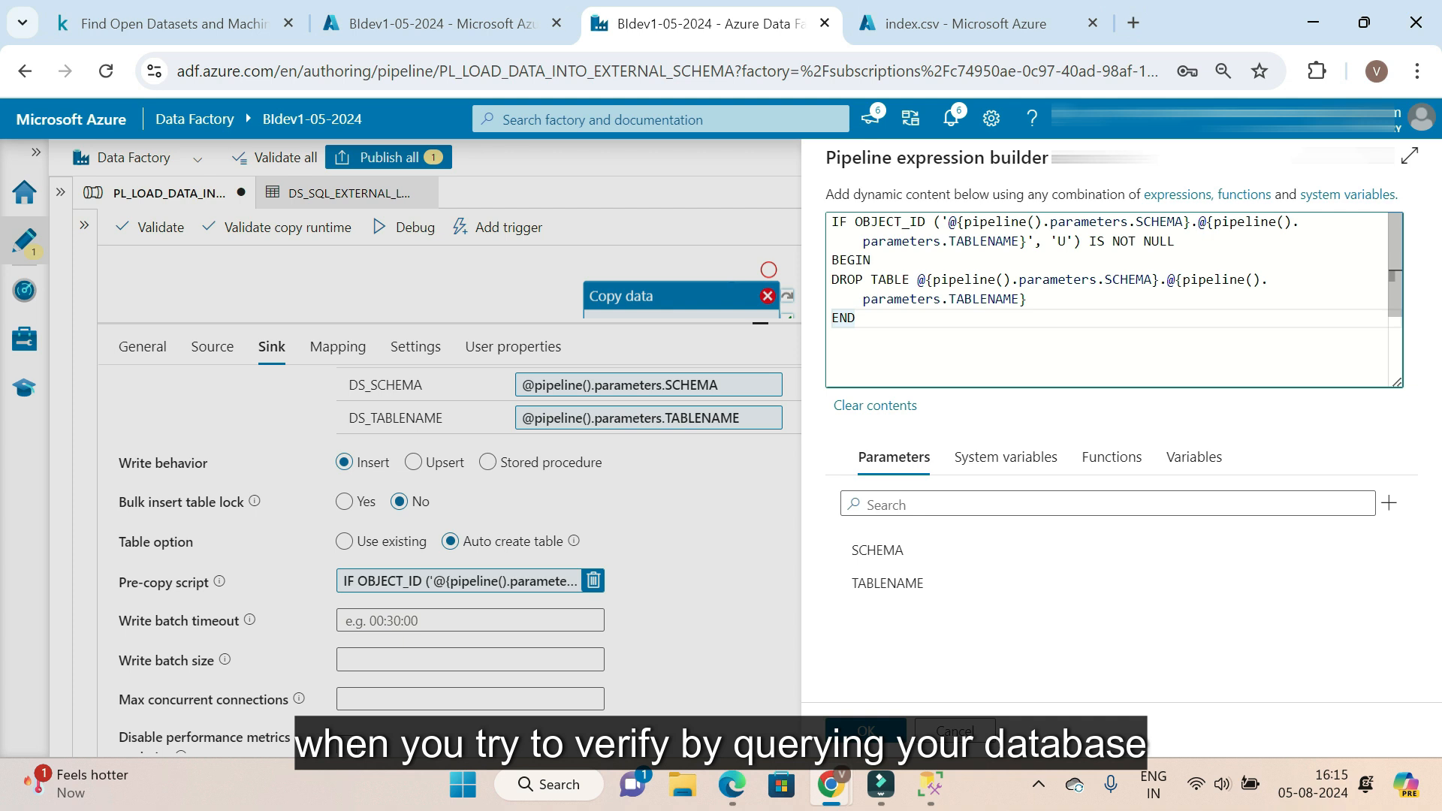
left_click(931, 220)
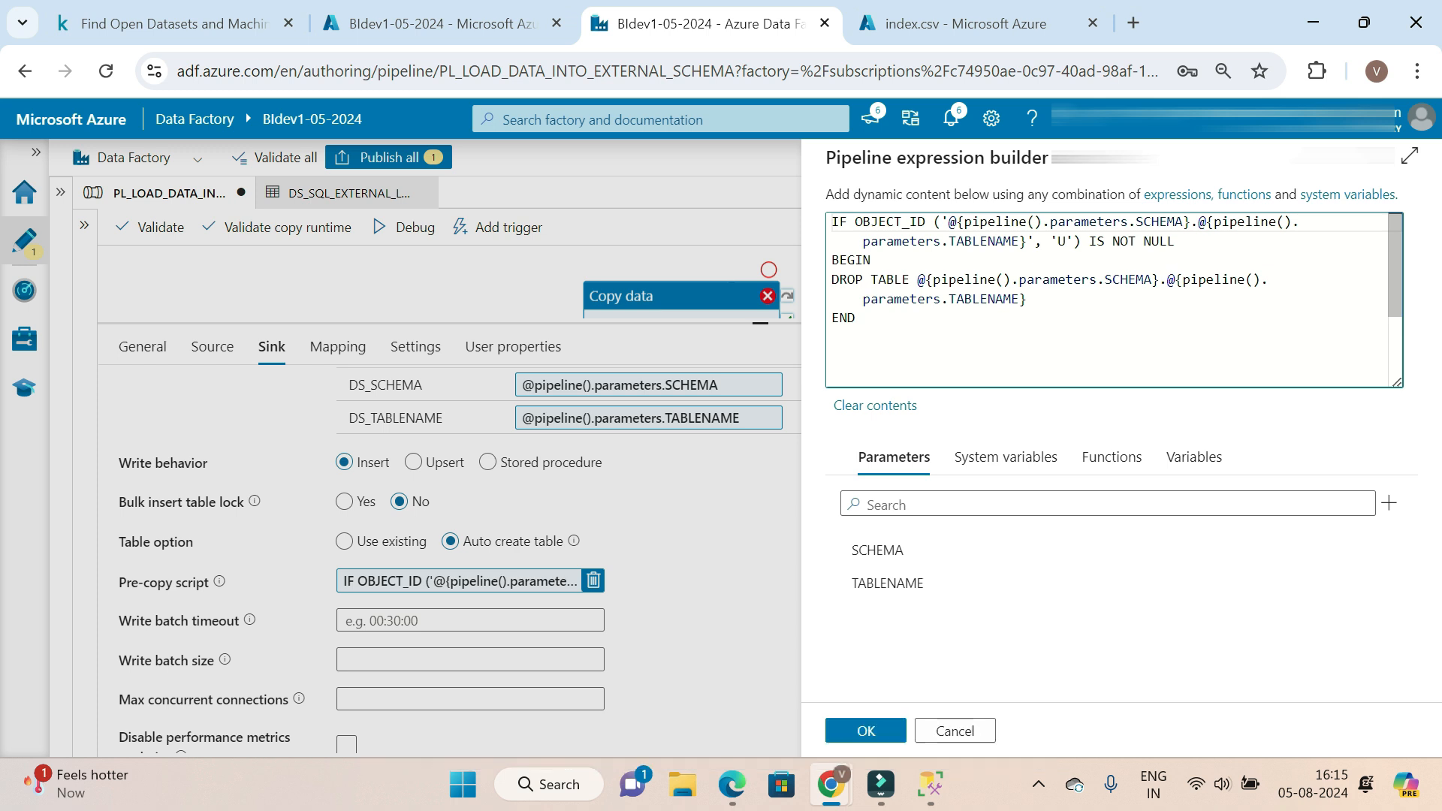
left_click(934, 222)
type("Concat")
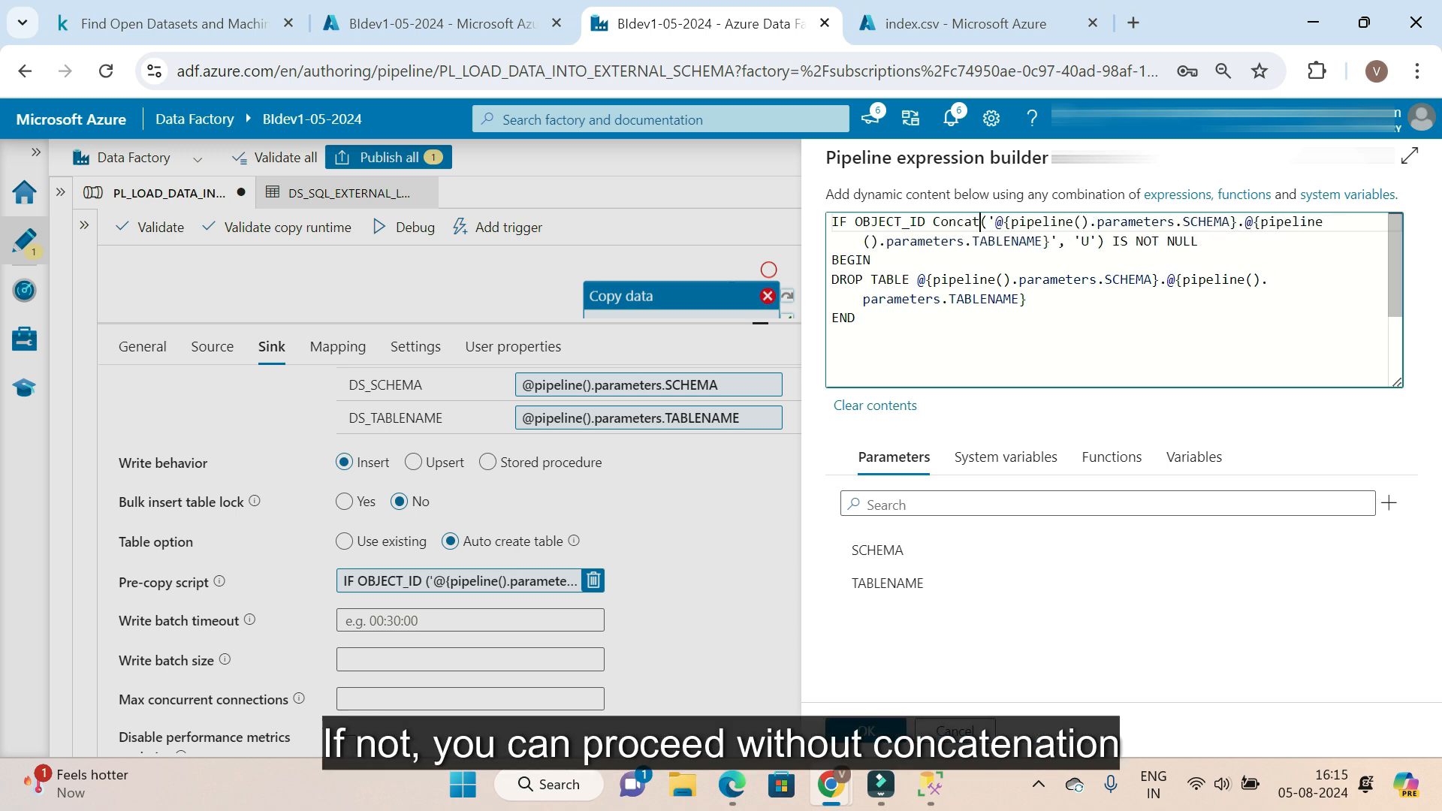
key("BackSpace")
key("BackSpace")
key("BackSpace")
key("BackSpace")
key("BackSpace")
key("BackSpace")
Replace Concat in the pre-copy script's OBJECT_ID check with square brackets around the SCHEMA and TABLENAME parameter expressions
key("BackSpace")
type("[")
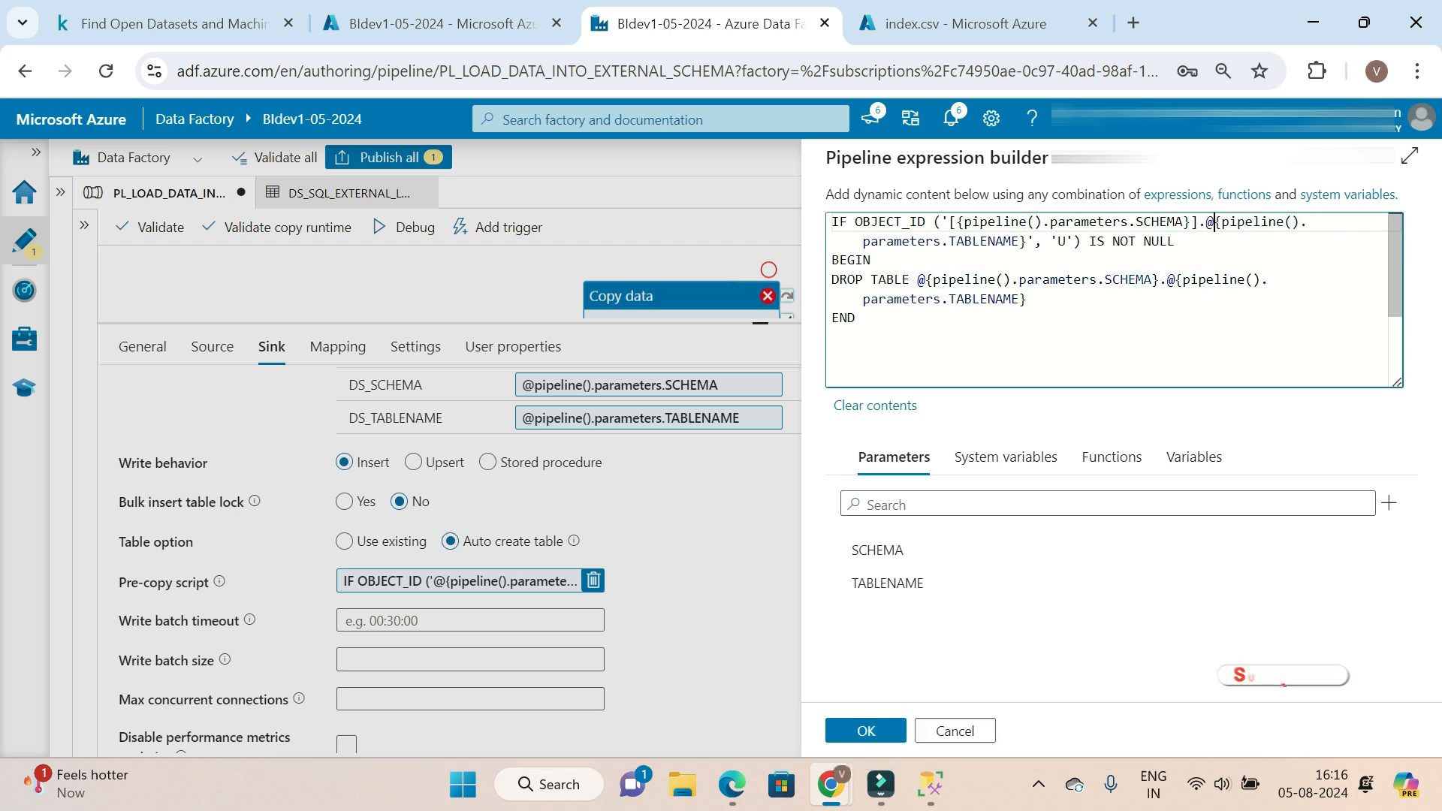
left_click(956, 223)
type("@")
left_click(1215, 222)
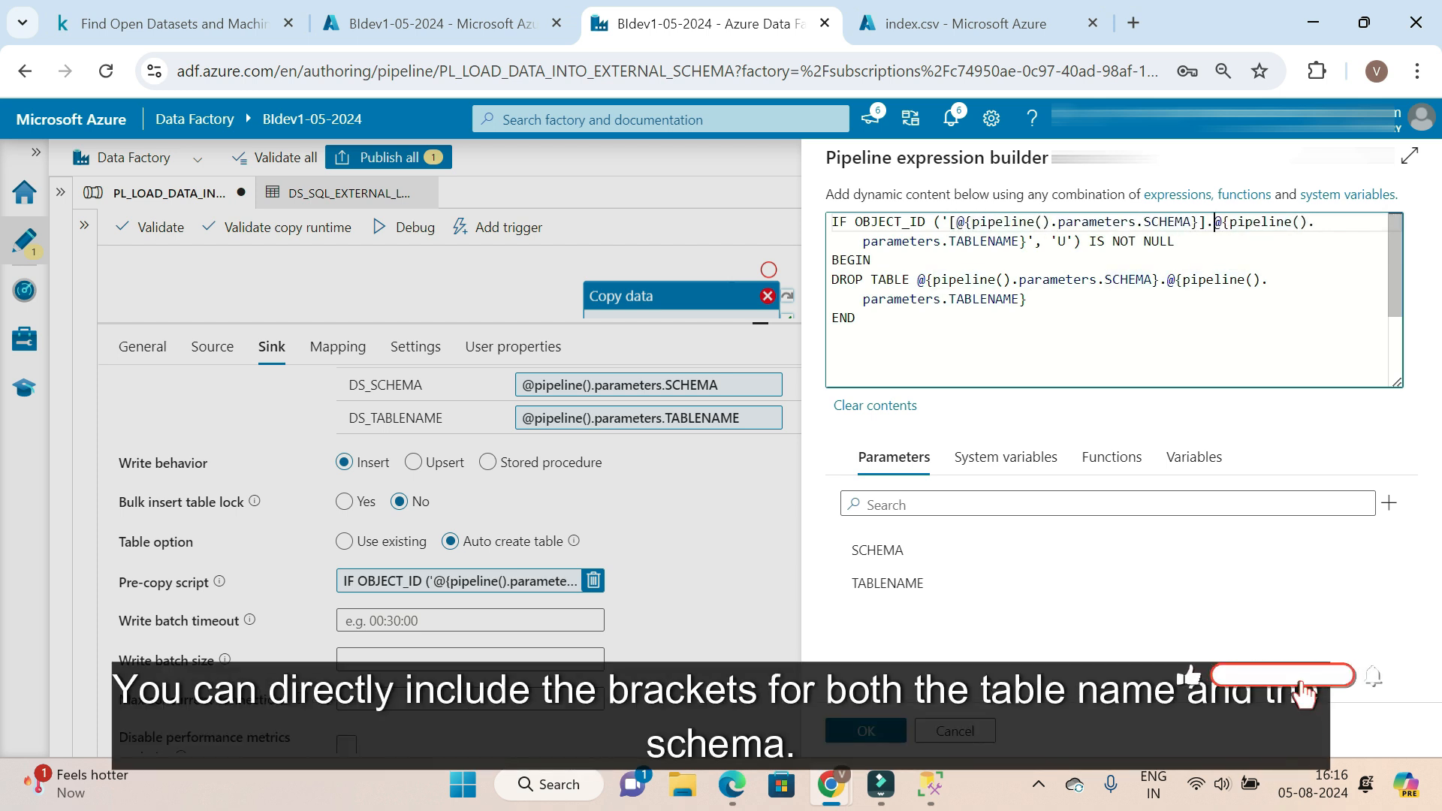
type("[")
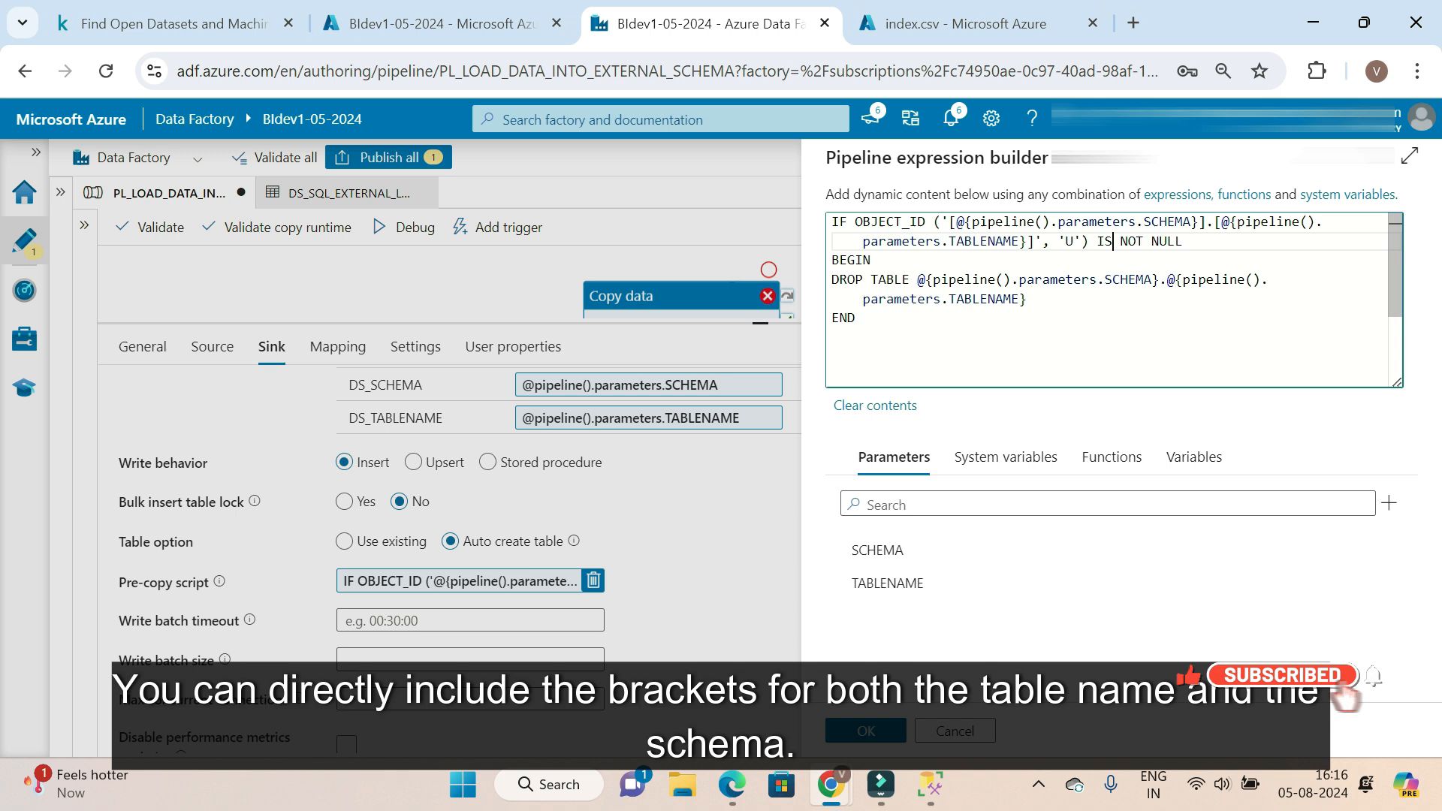
Enclose the SCHEMA and TABLENAME expressions of the DROP TABLE line in square brackets and save the pre-copy script
left_click(998, 279)
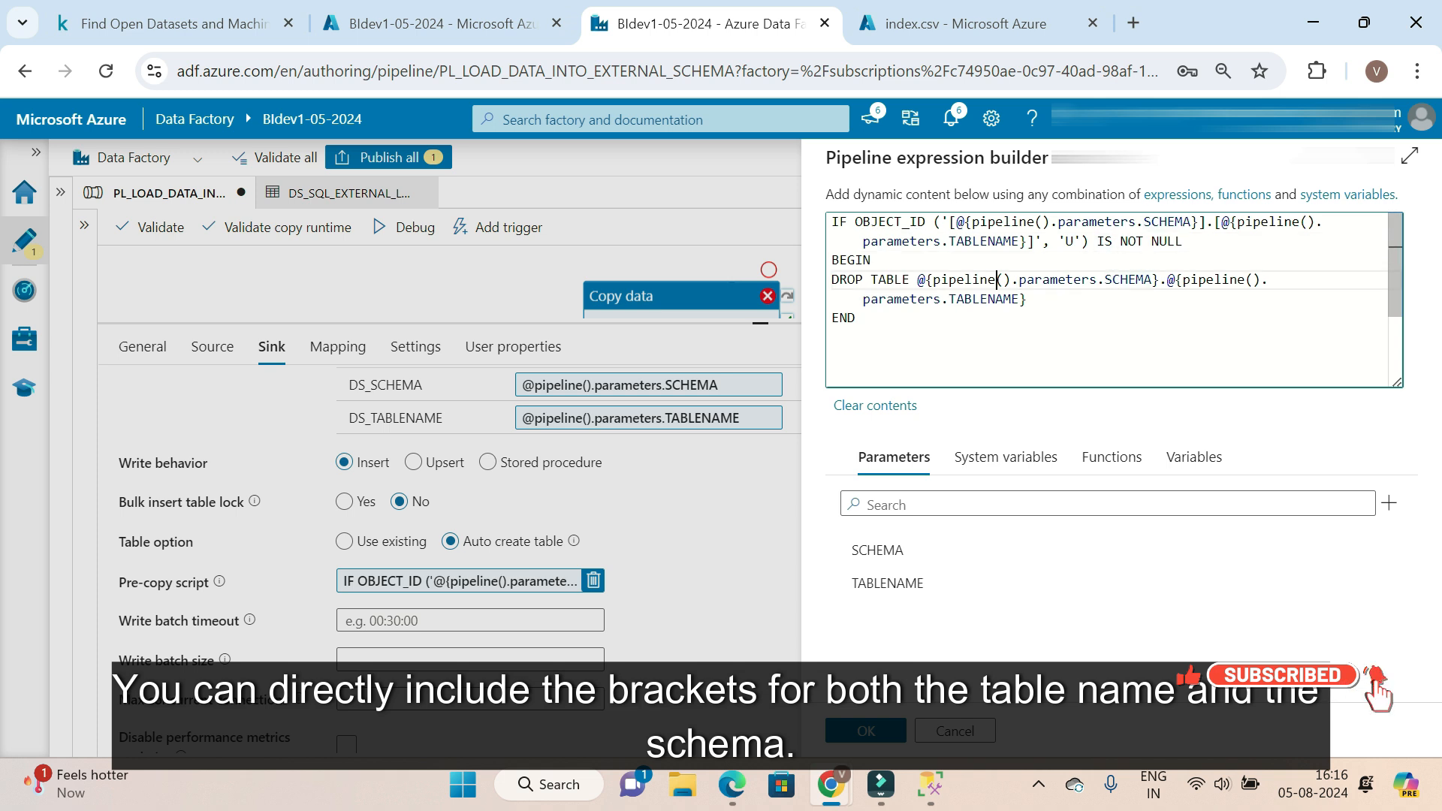
type("[")
key("ctrl+Right")
key("ctrl+Right")
key("ctrl+Right")
key("ctrl+Right")
key("ctrl+Right")
key("Right")
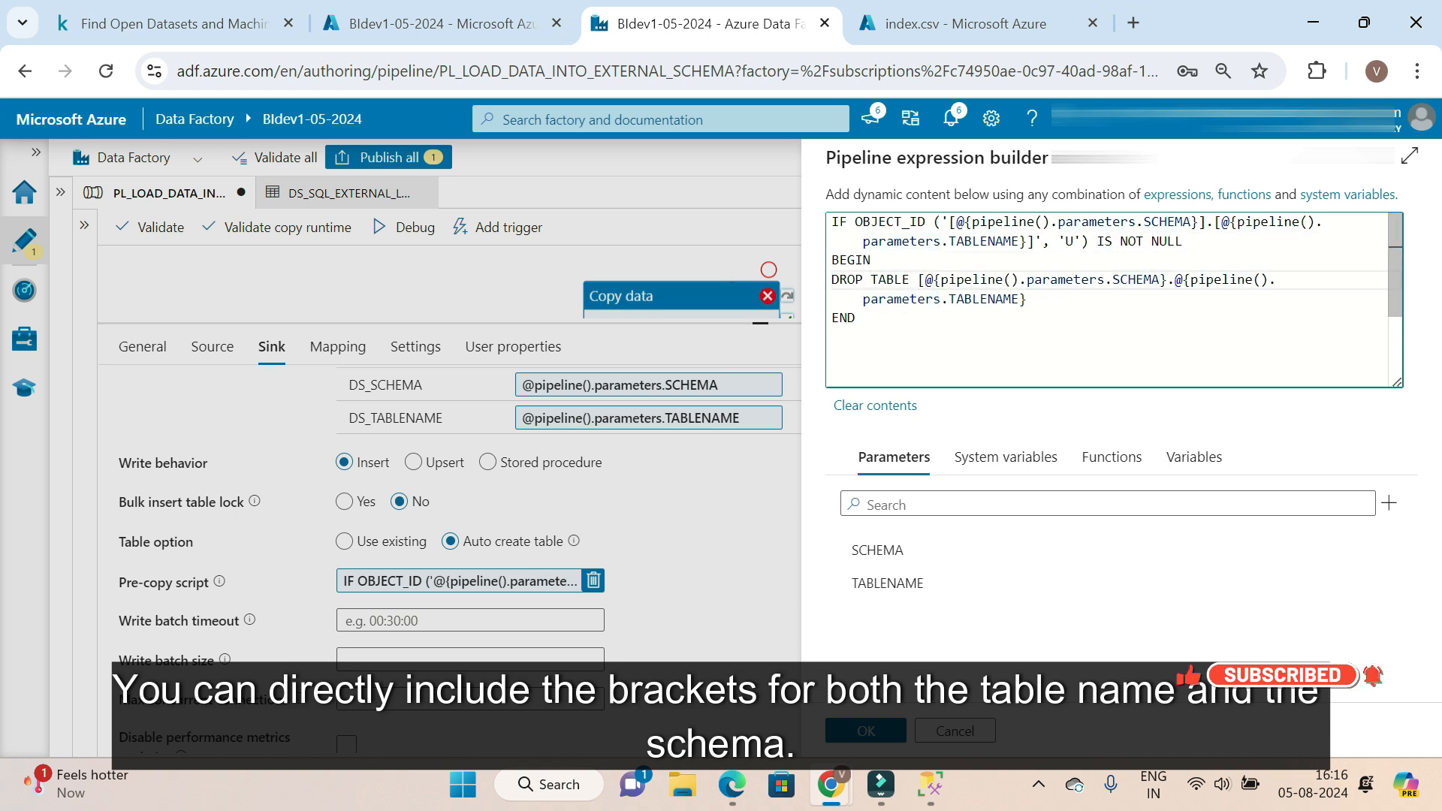
type("]")
key("Right")
type("[")
key("ctrl+Right")
key("ctrl+Right")
key("ctrl+Right")
key("ctrl+Right")
key("ctrl+Right")
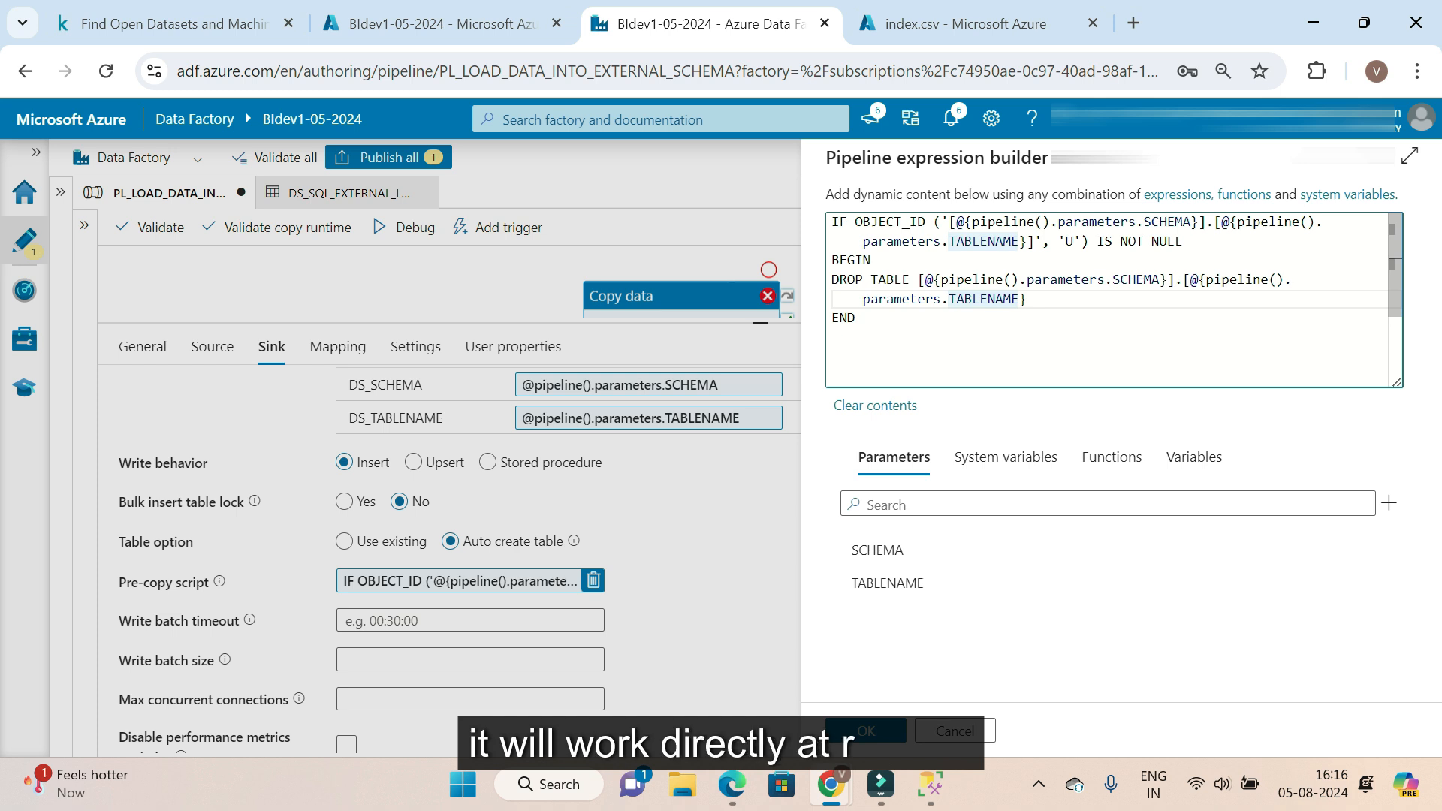
type("]")
key("BackSpace")
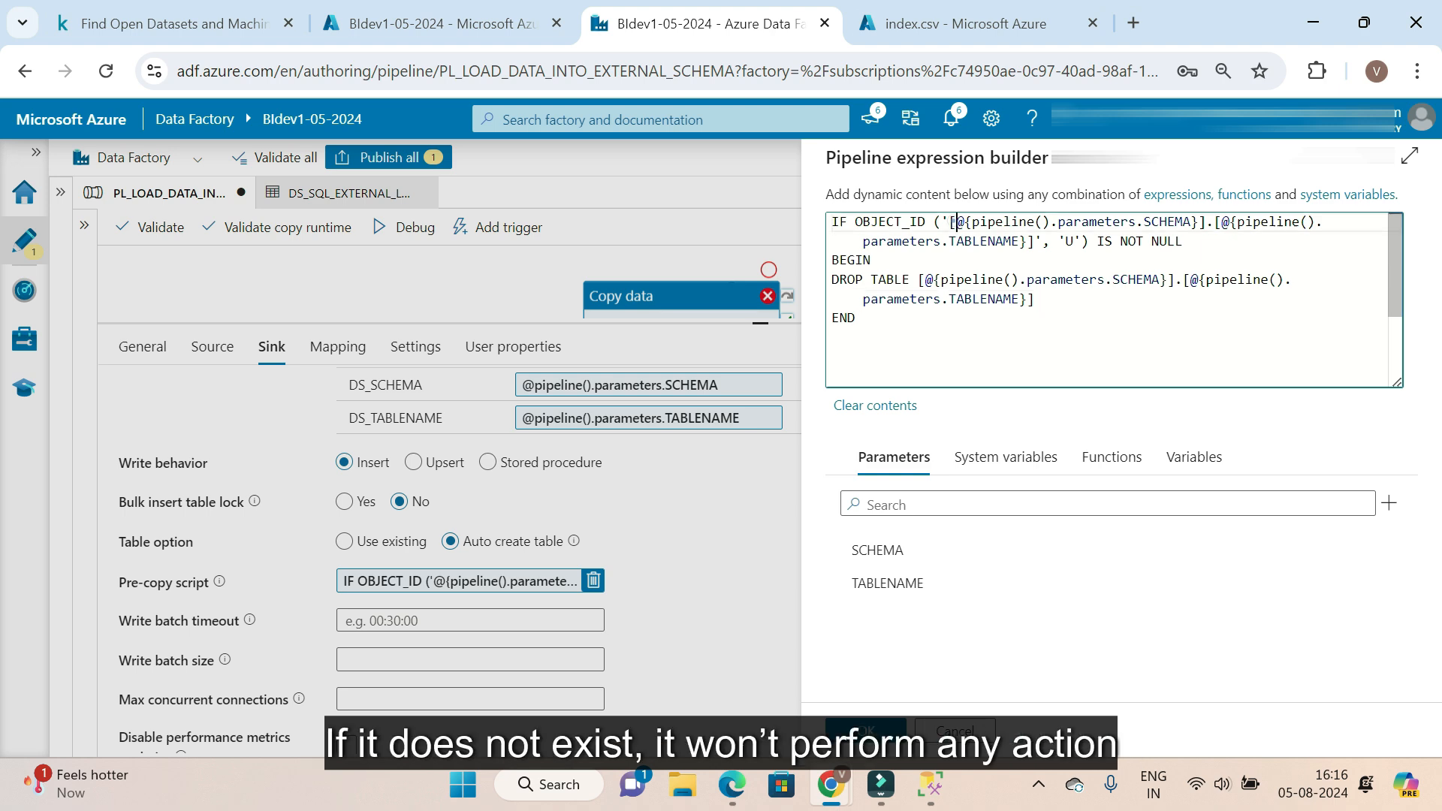
left_click(866, 732)
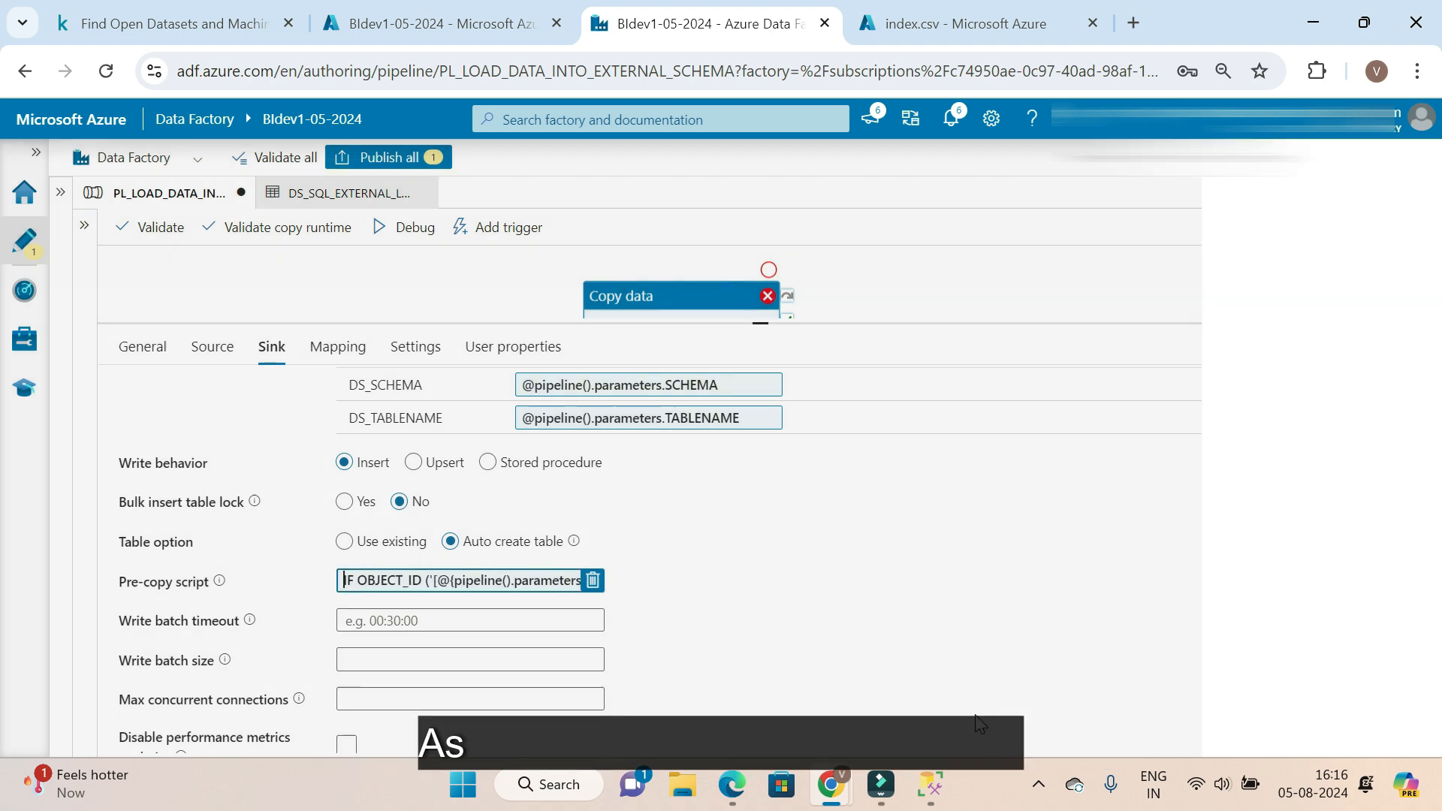
Compare the pipeline's parameter default values with the bracketed expressions in the copy activity's pre-copy script, leaving the script unedited
left_click_drag(760, 325, 760, 364)
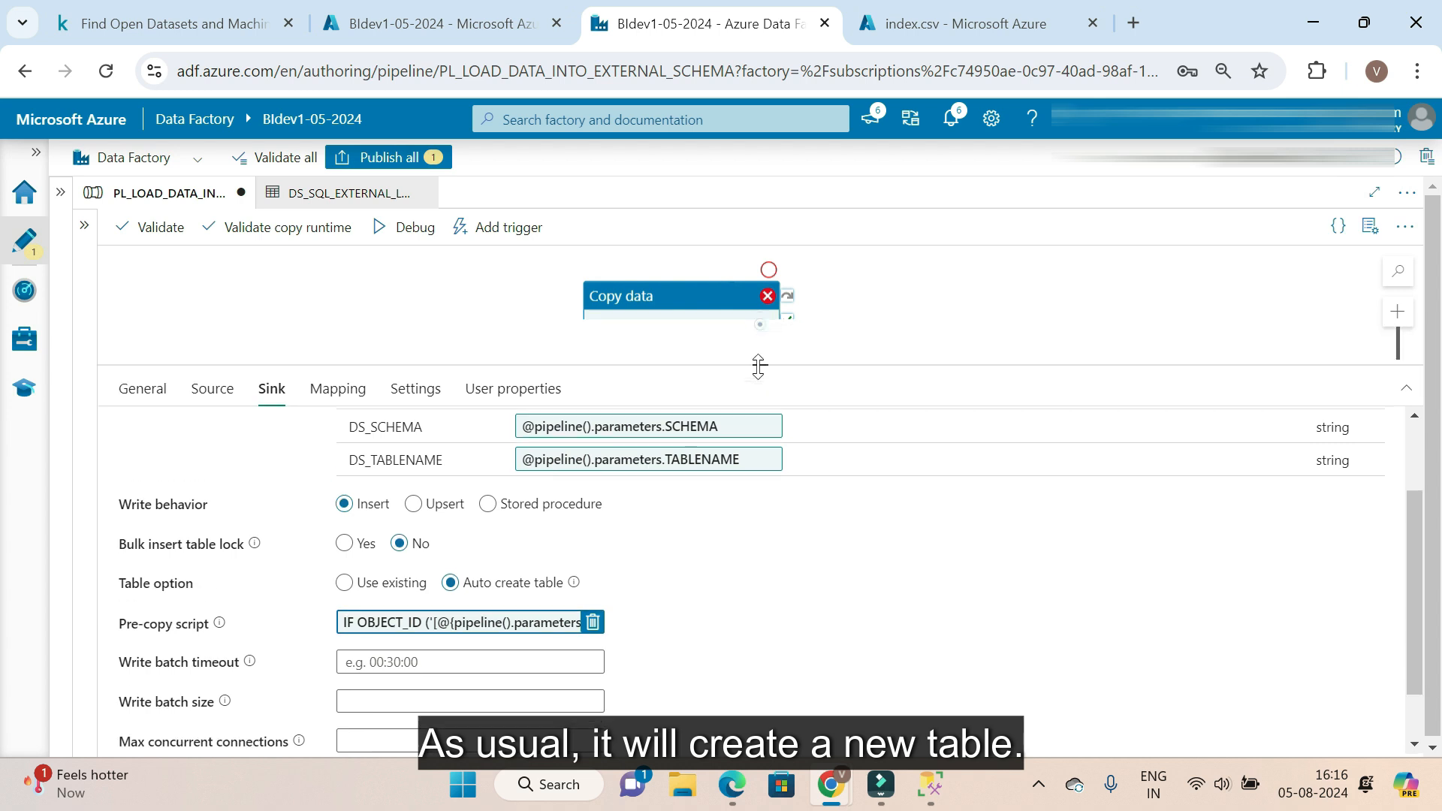
left_click(404, 317)
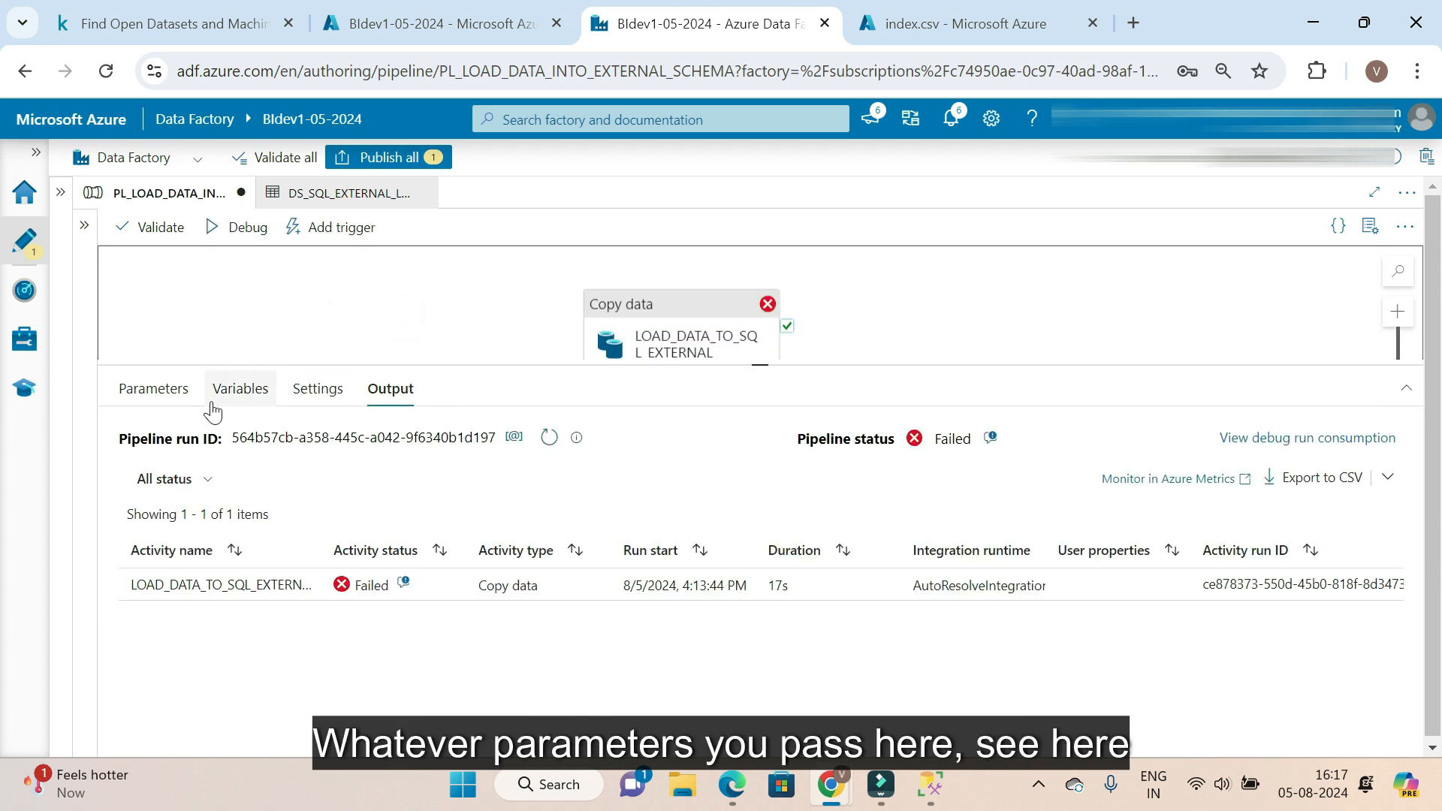
left_click(184, 388)
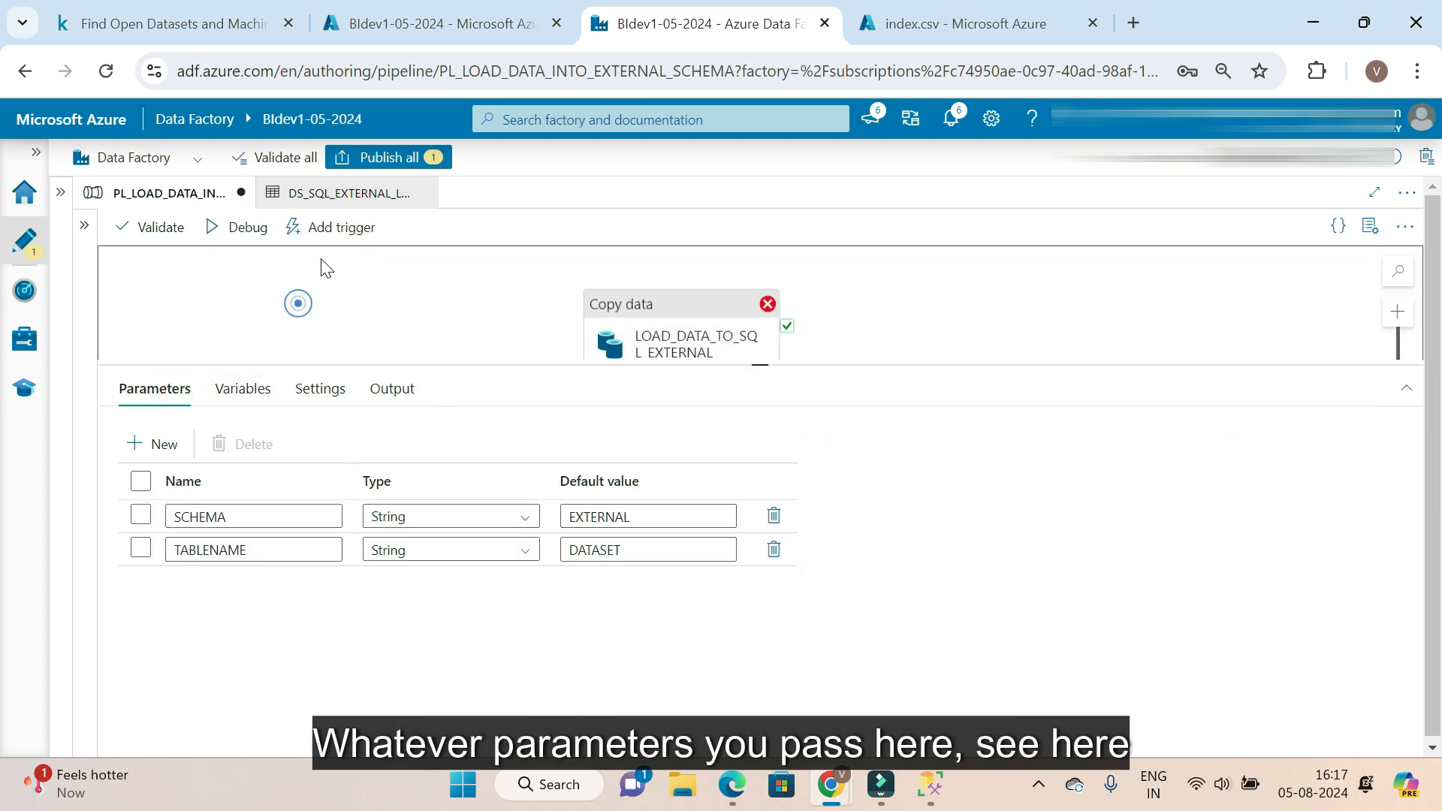
left_click(631, 331)
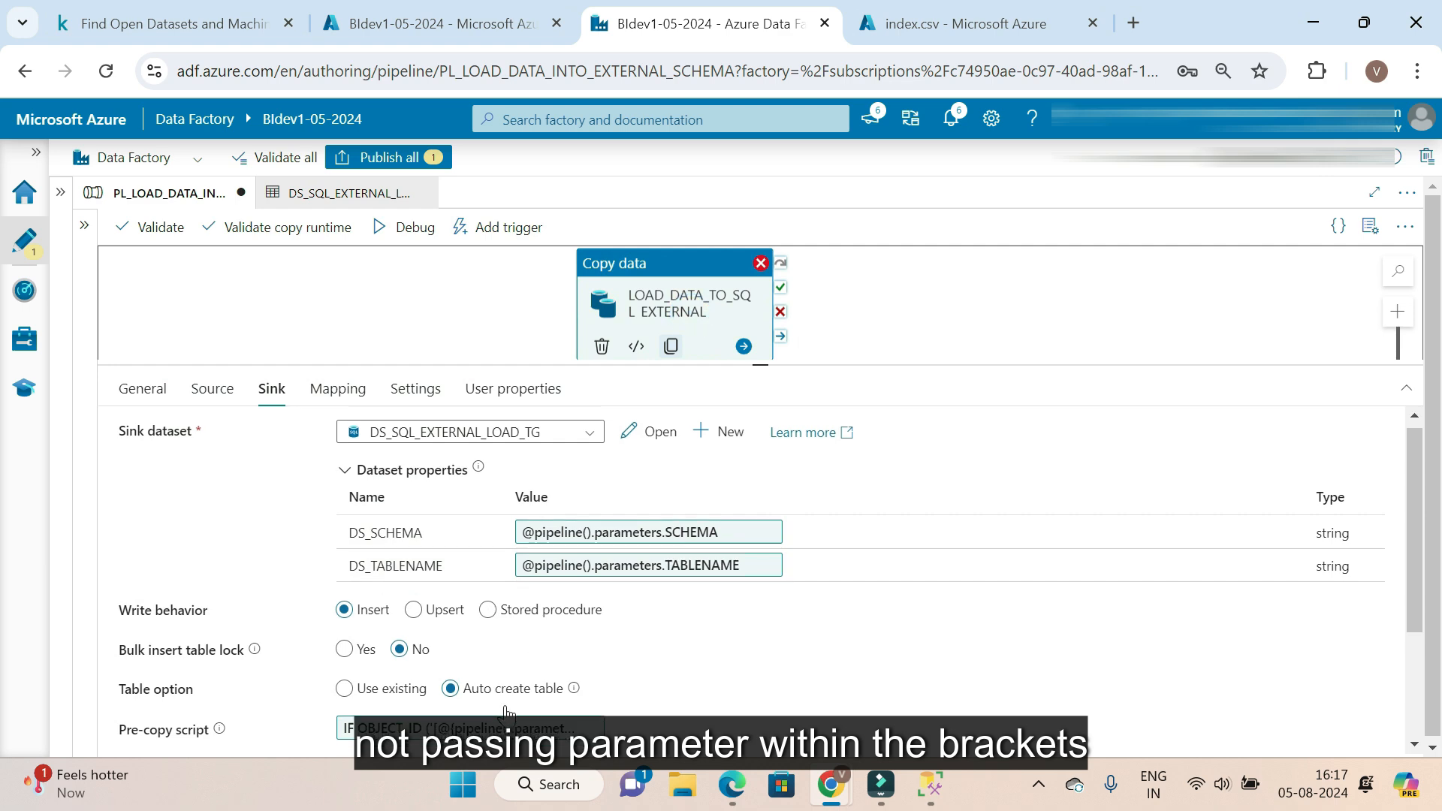
scroll(505, 712, "down", 1)
left_click(482, 623)
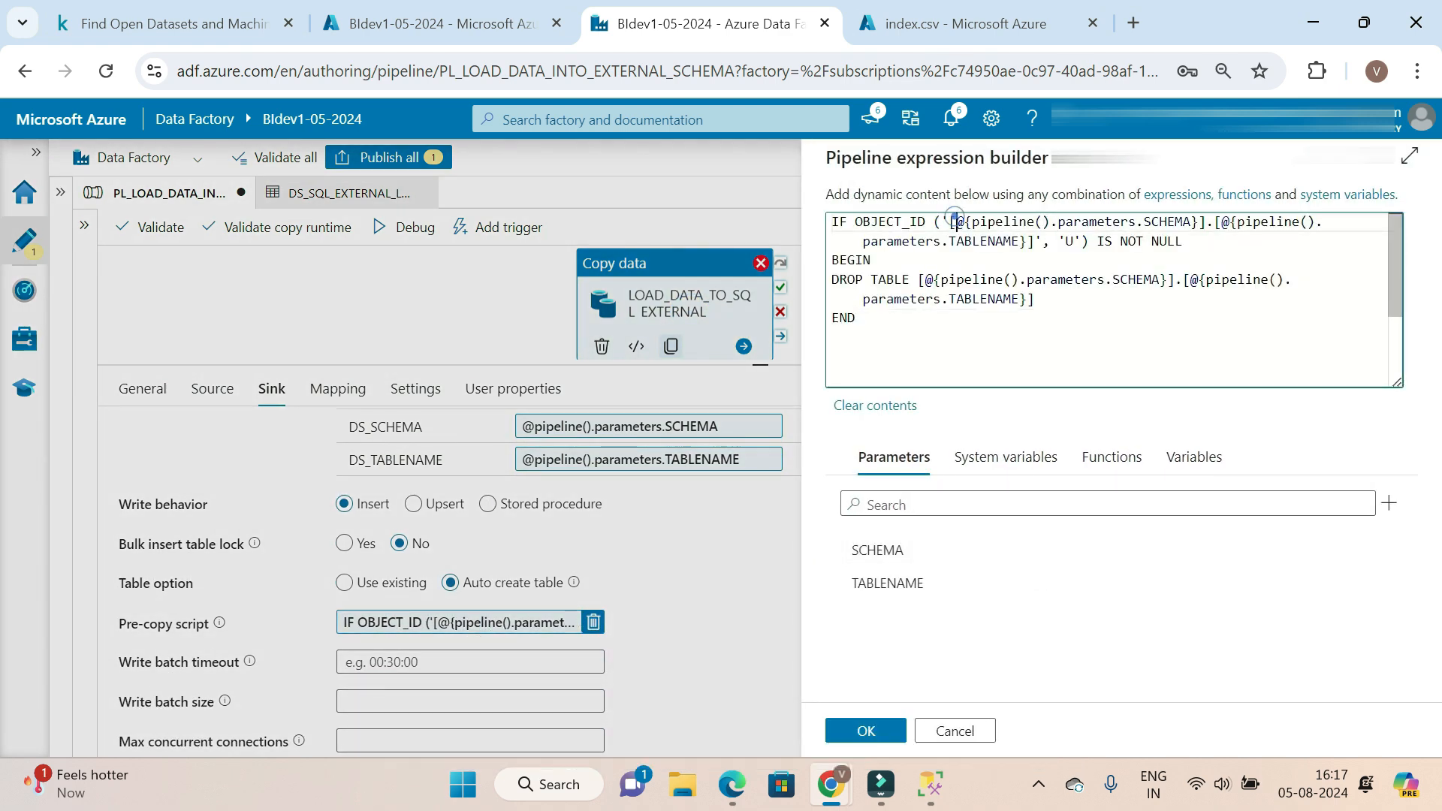
left_click(917, 732)
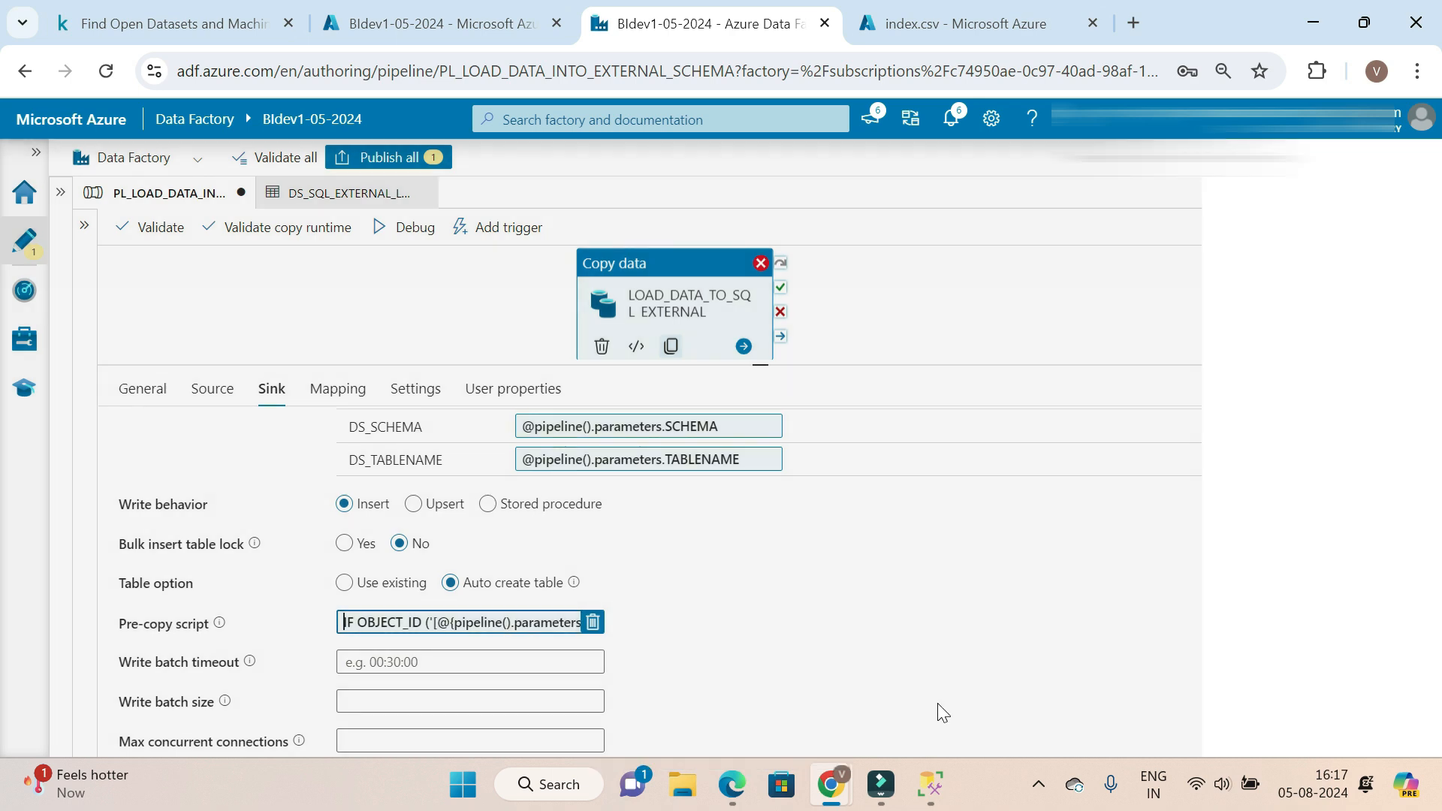
Debug the pipeline with SCHEMA EXTERNAL and TABLENAME DATASET, and review the copy activity's run details
left_click(359, 302)
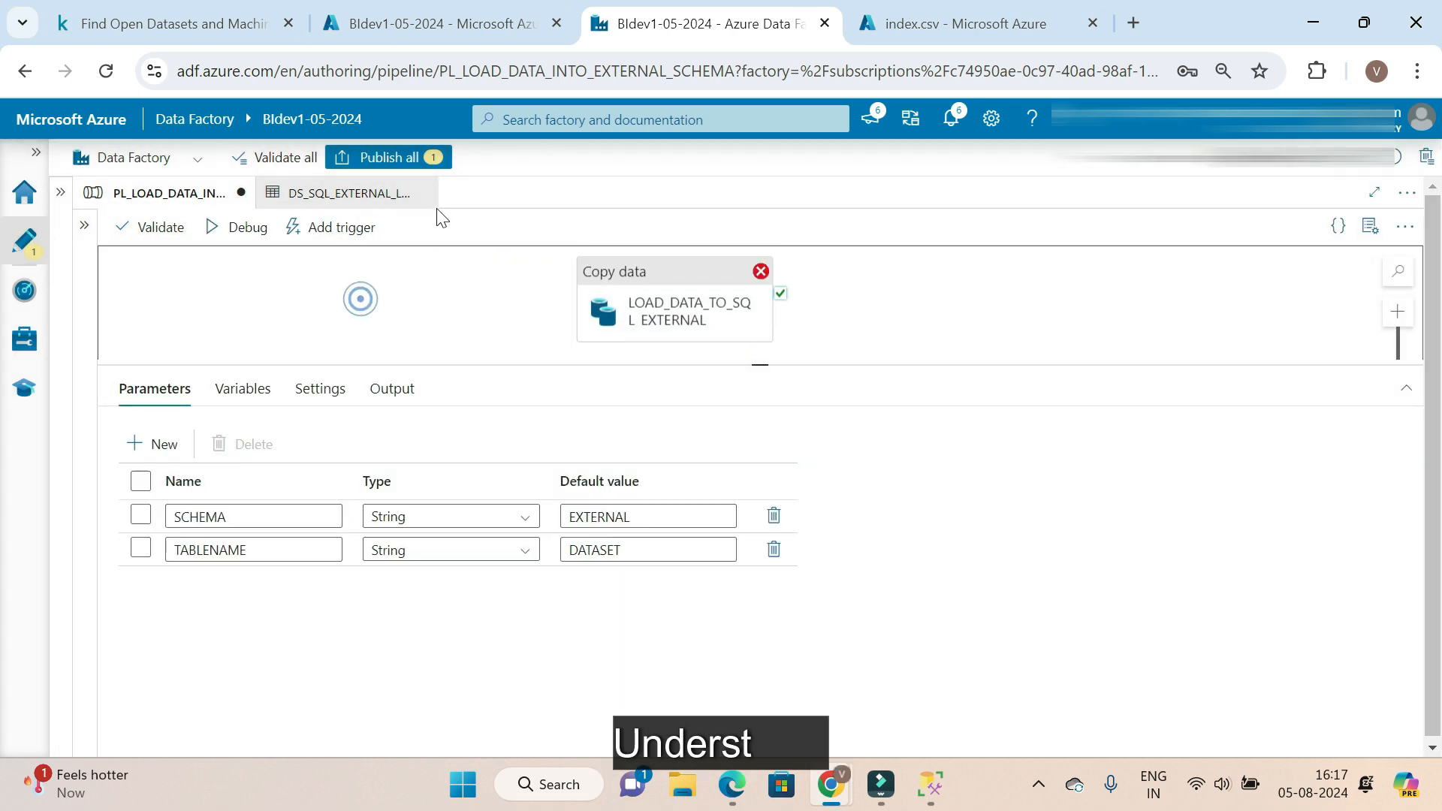
left_click(248, 227)
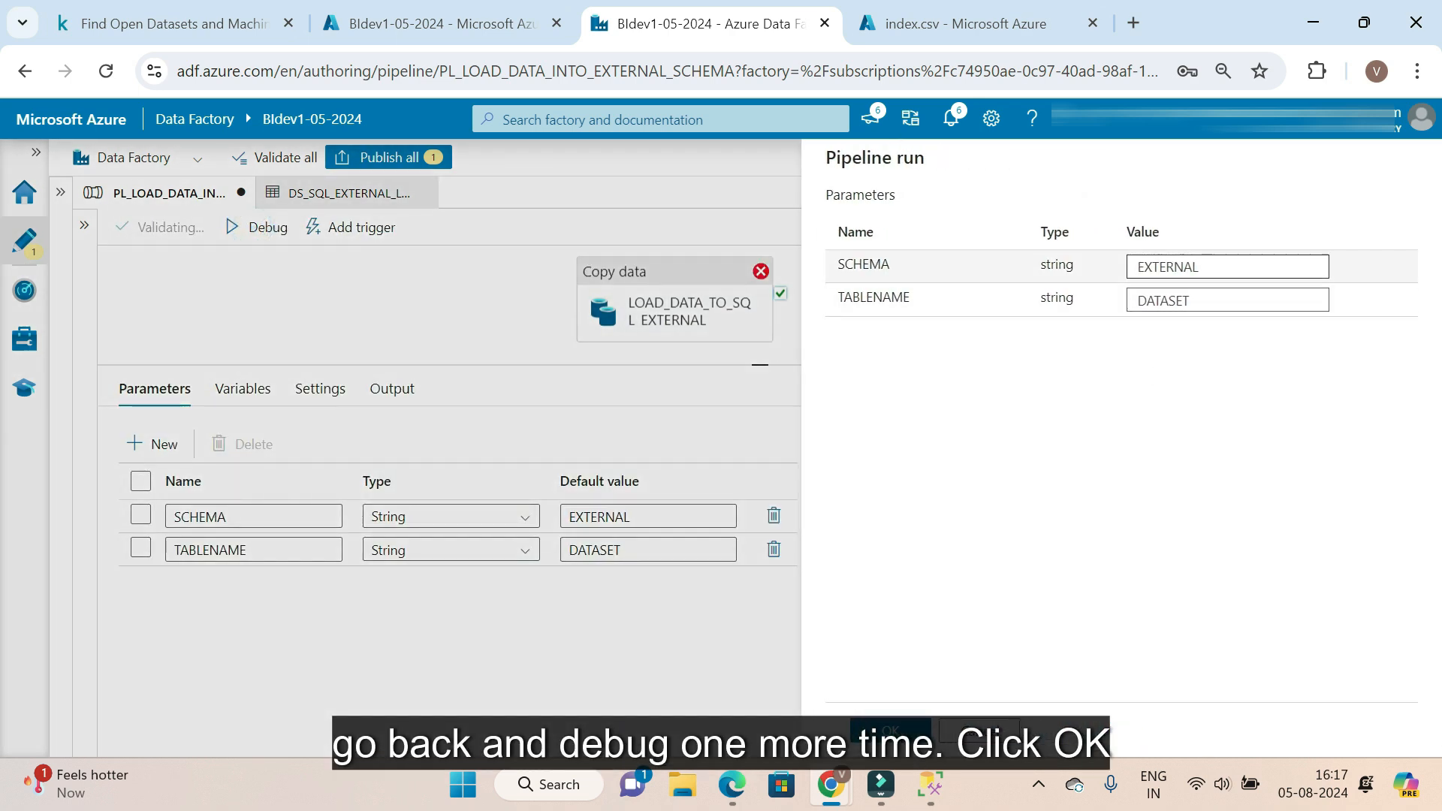
left_click(890, 730)
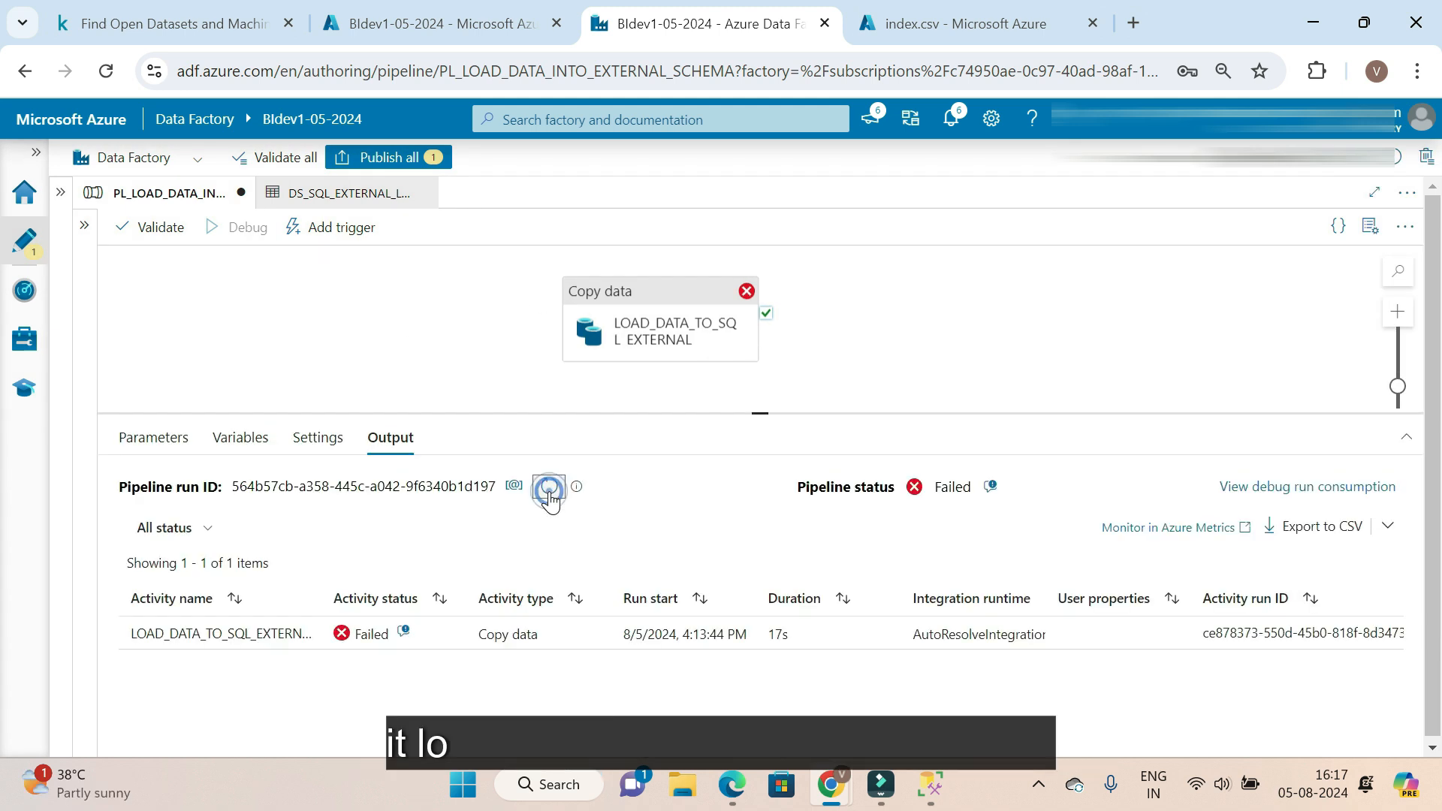
left_click(549, 487)
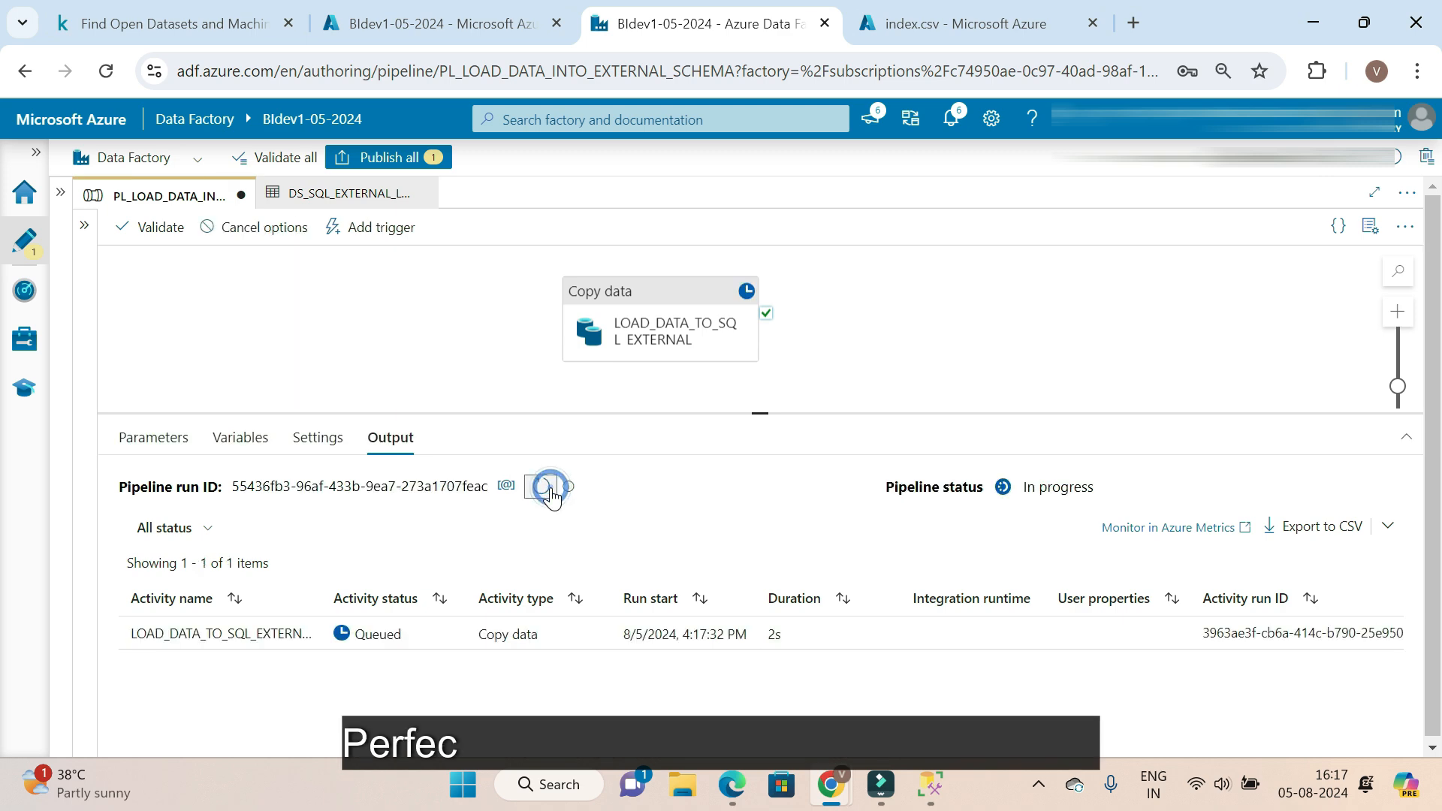
left_click(302, 636)
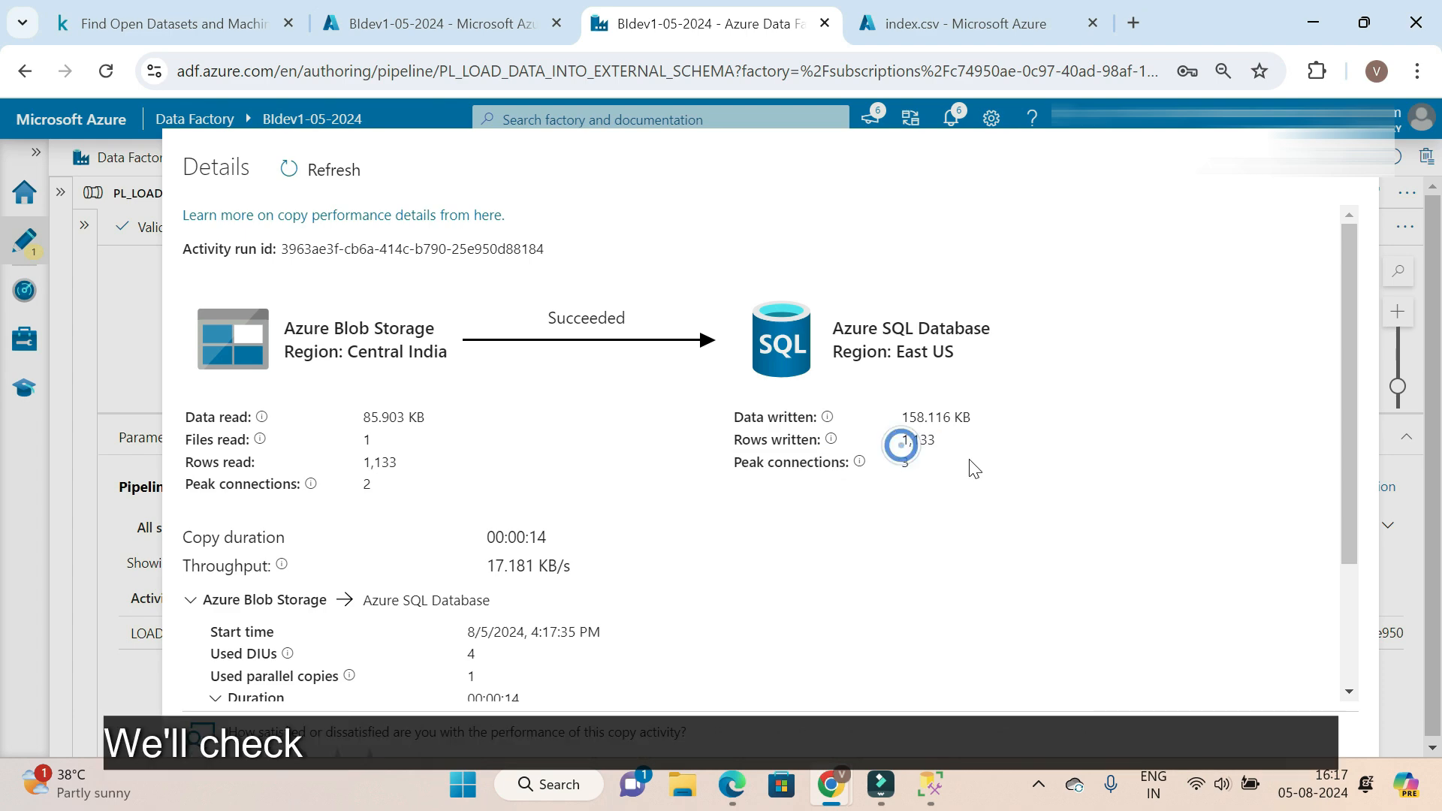
left_click(1357, 181)
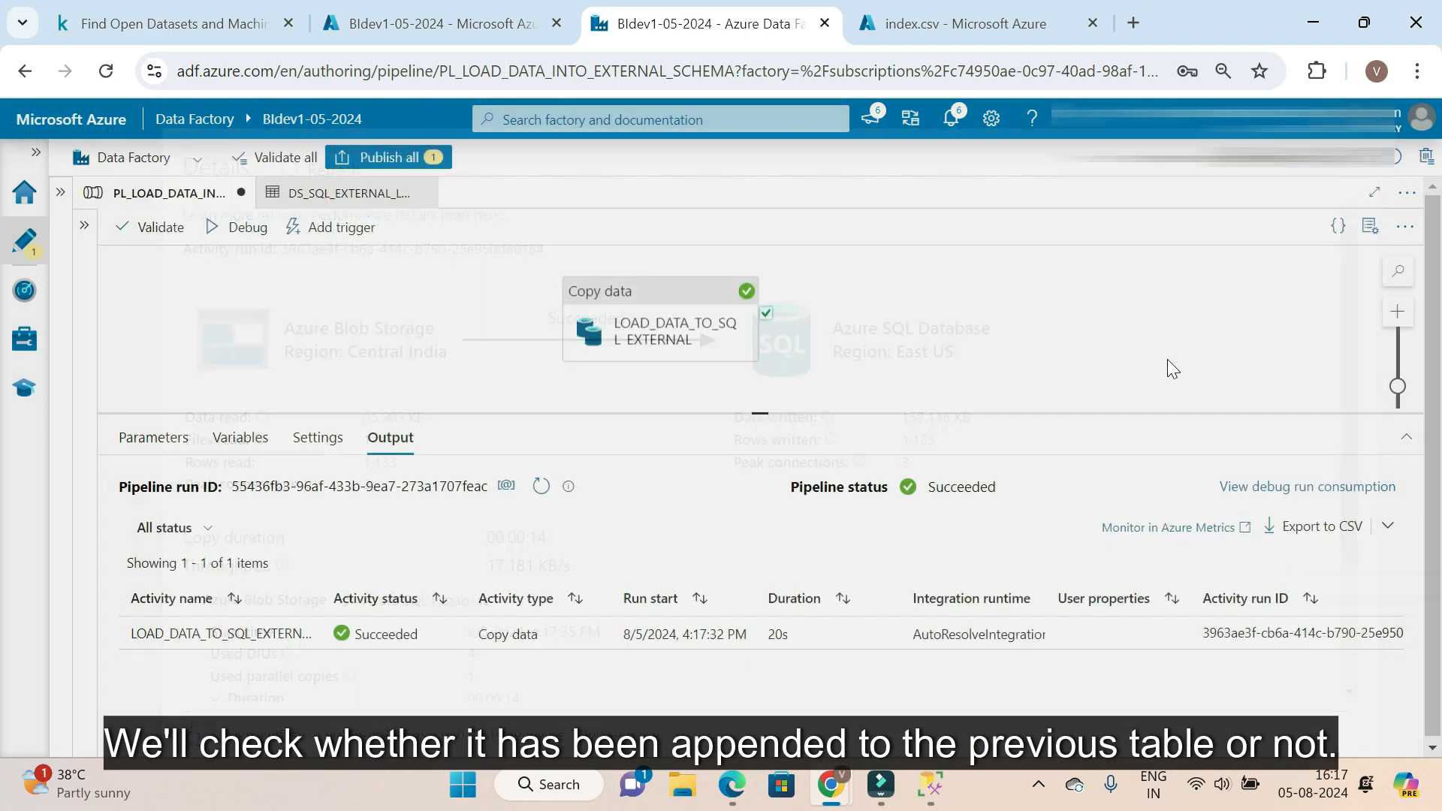
Switch to SQL Server Management Studio and append the comment --2266 to the count query on [[EXTERNAL]]].[DATASET]
left_click(930, 785)
left_click(714, 297)
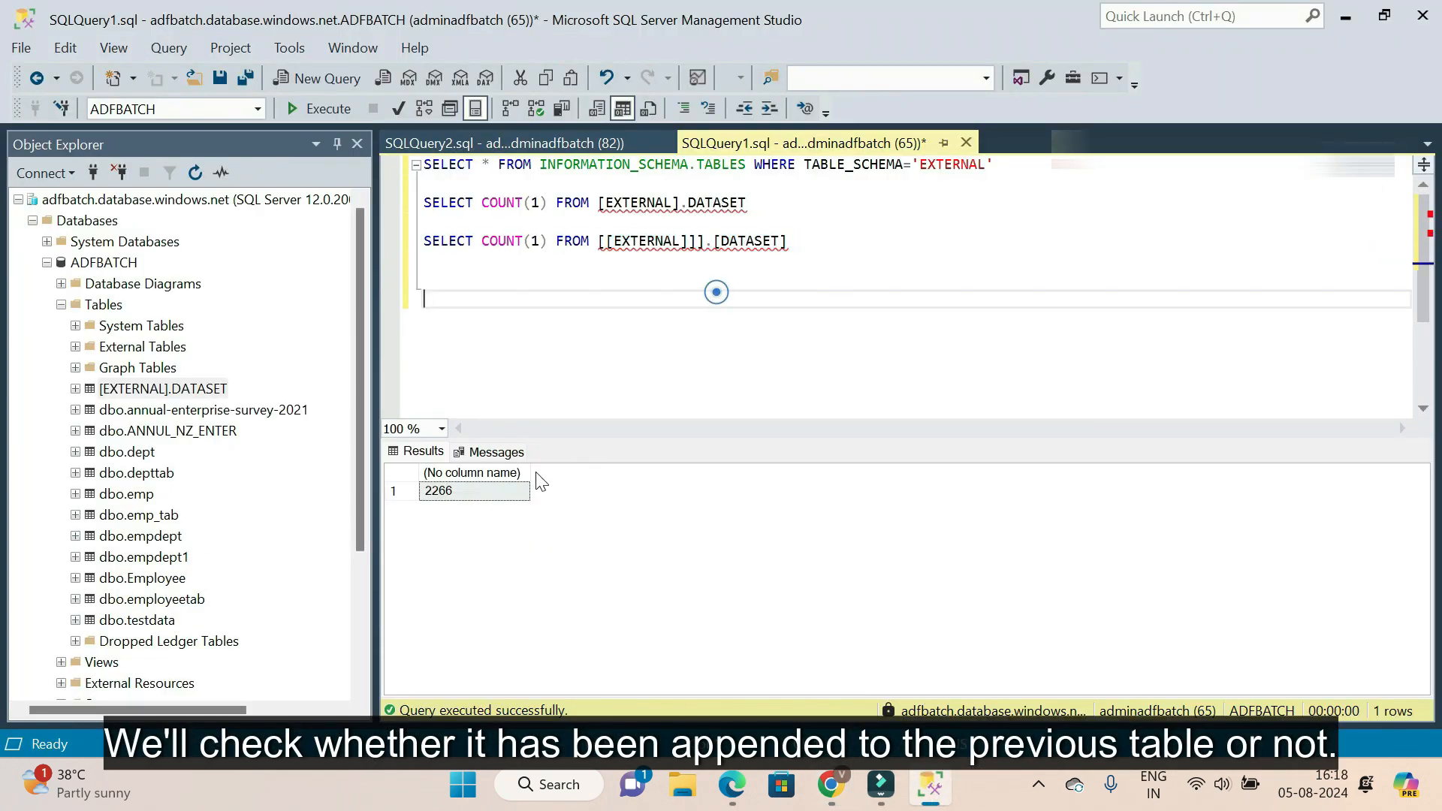
left_click(439, 491)
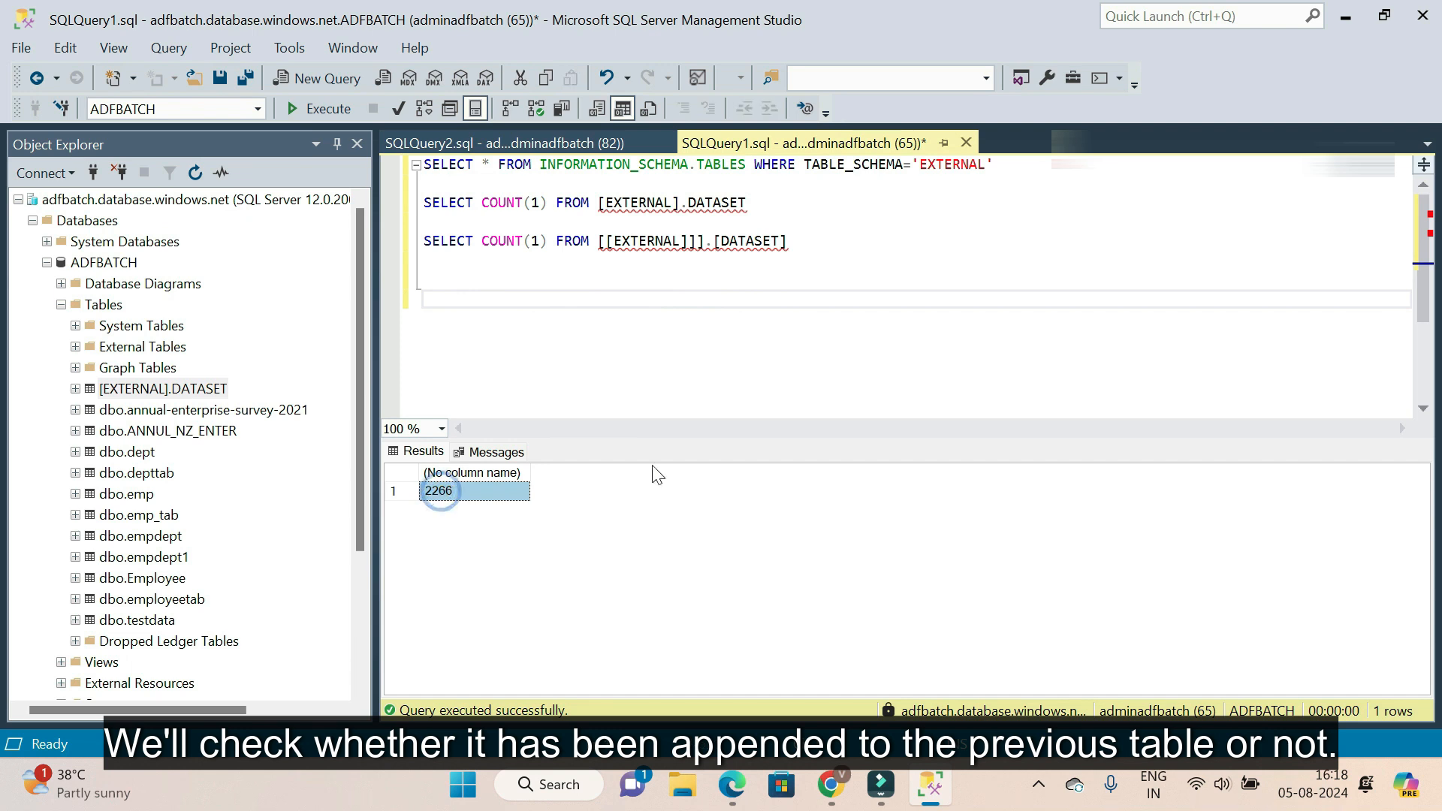
left_click(830, 241)
type("--2266")
left_click(792, 343)
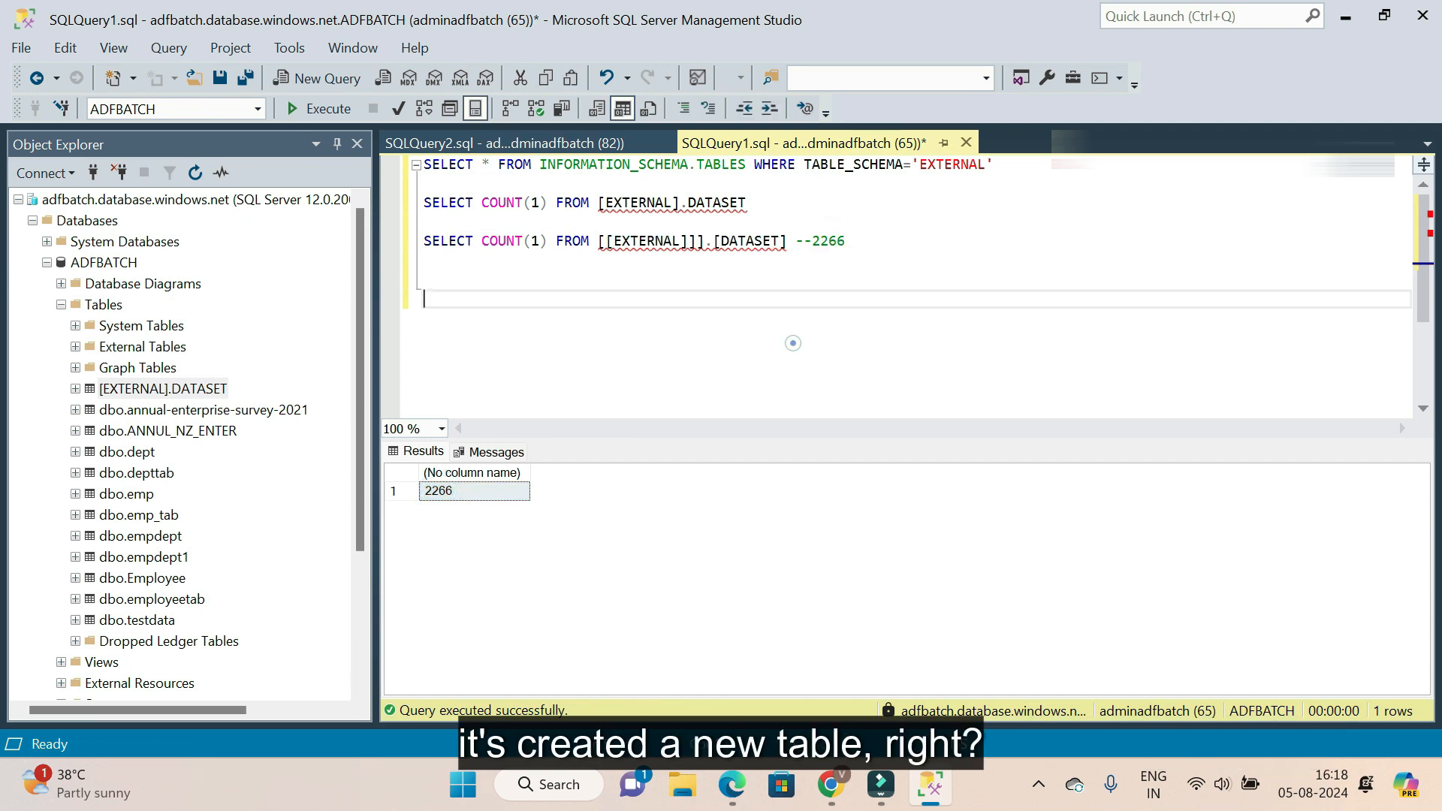
Run only the count query on [EXTERNAL].DATASET, and refresh the ADFBATCH tables to compare external.DATASET with [EXTERNAL].DATASET
triple_click(764, 203)
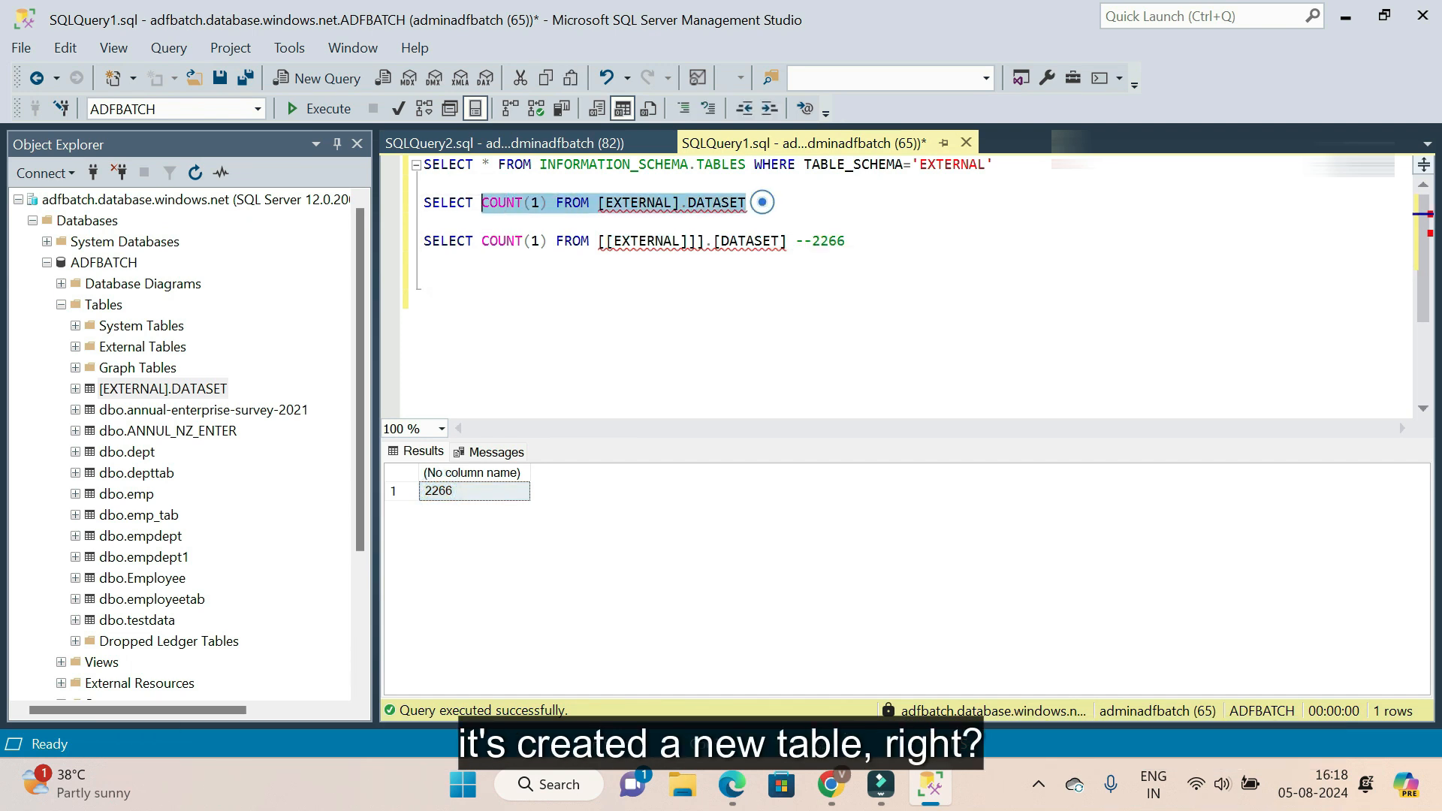
left_click(318, 108)
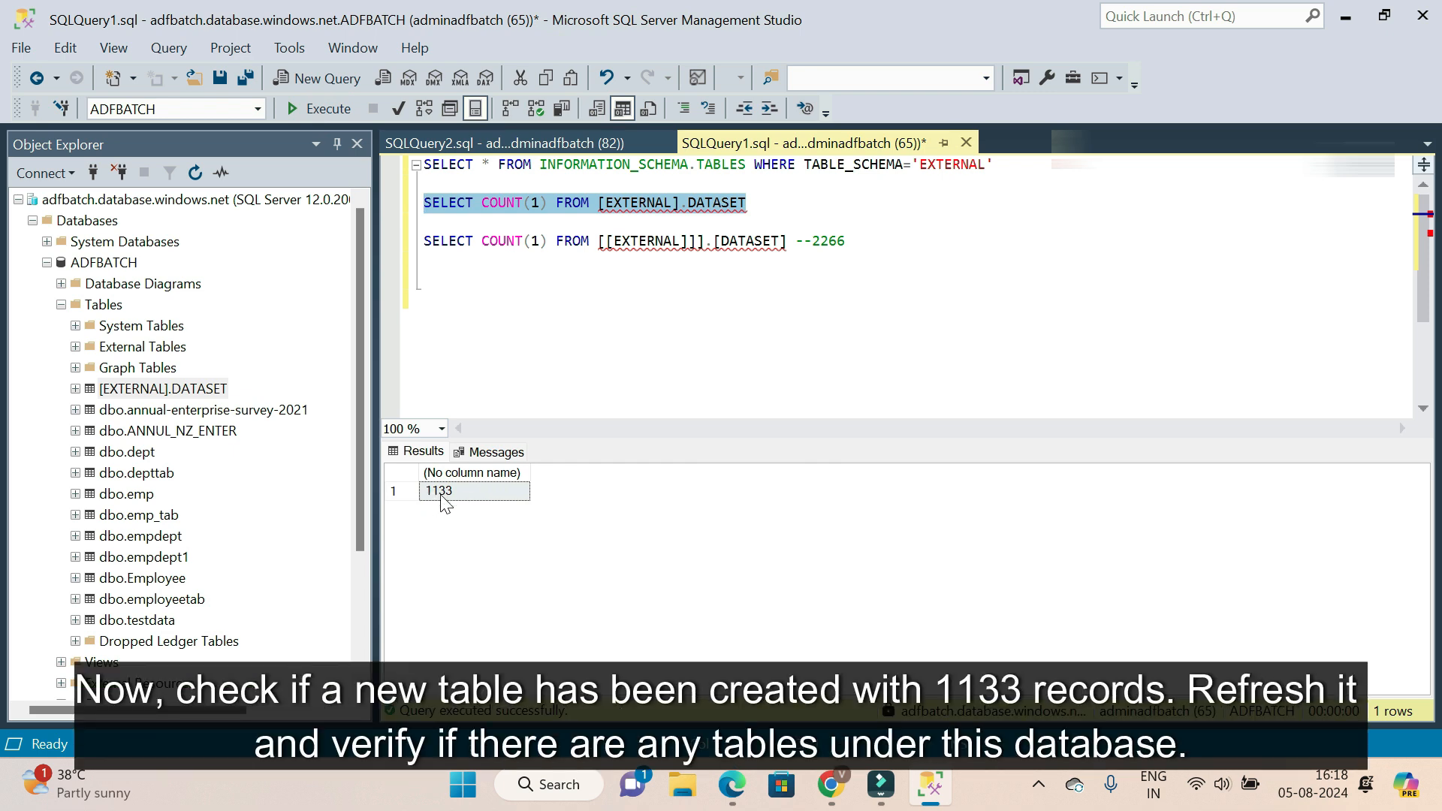
left_click(101, 263)
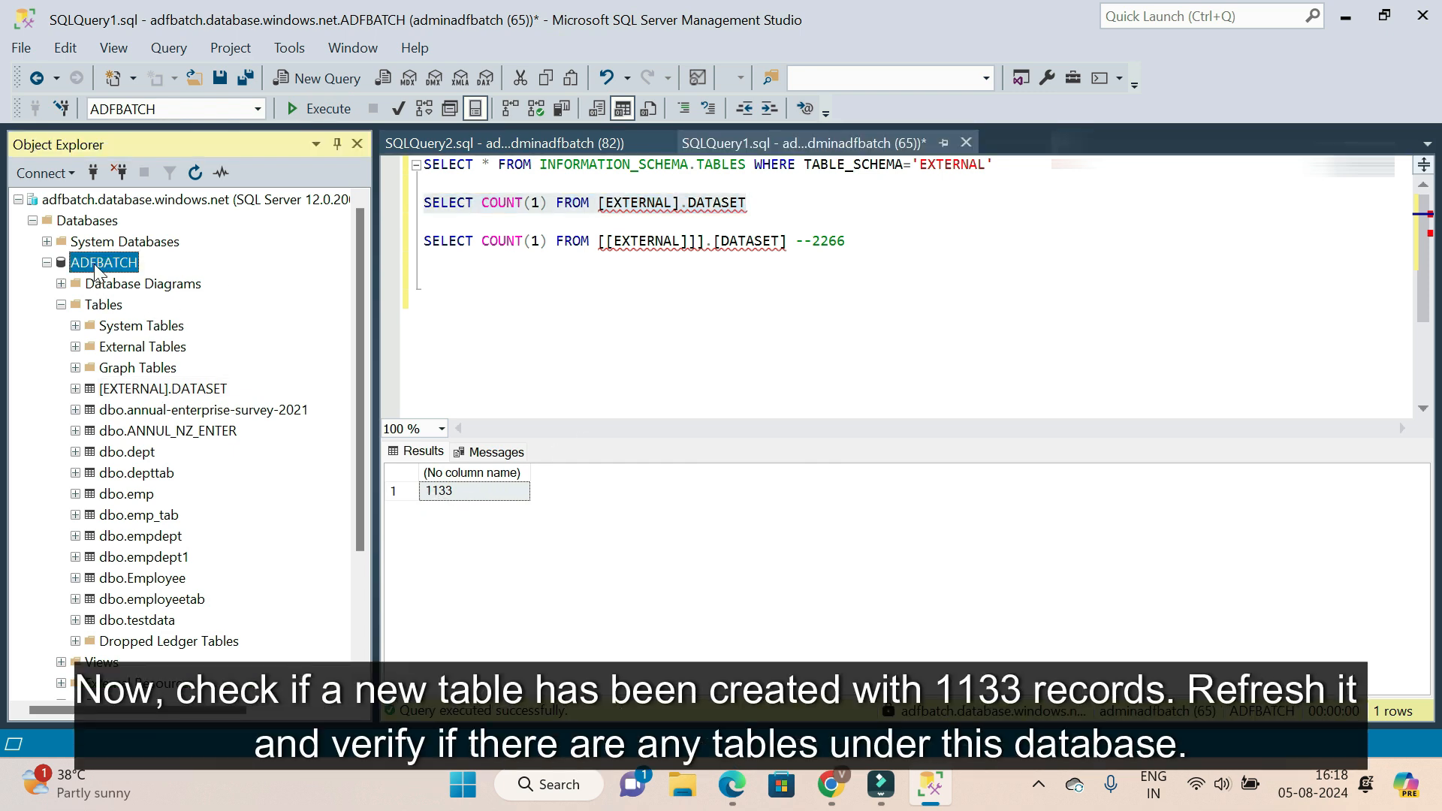
left_click(103, 305)
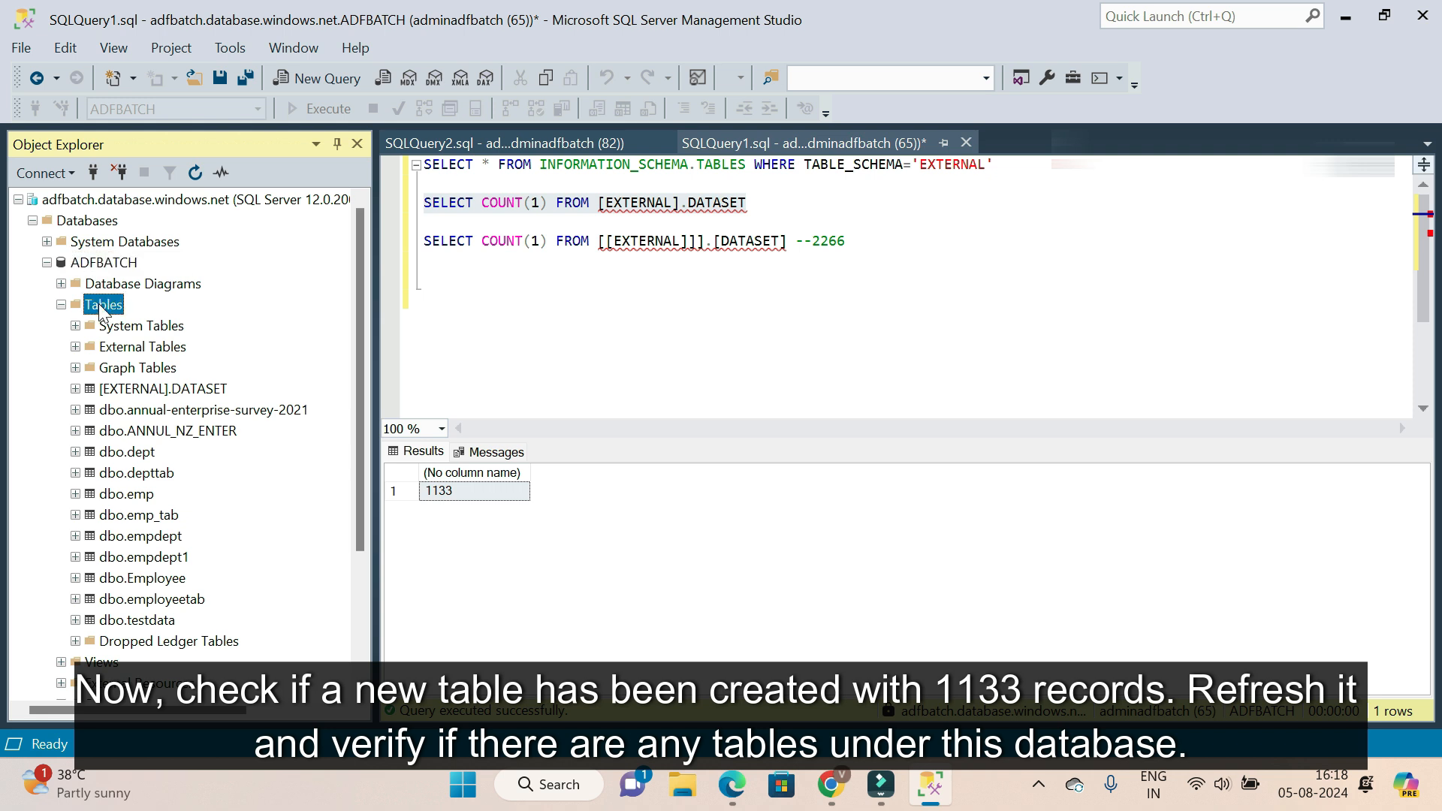
left_click(195, 172)
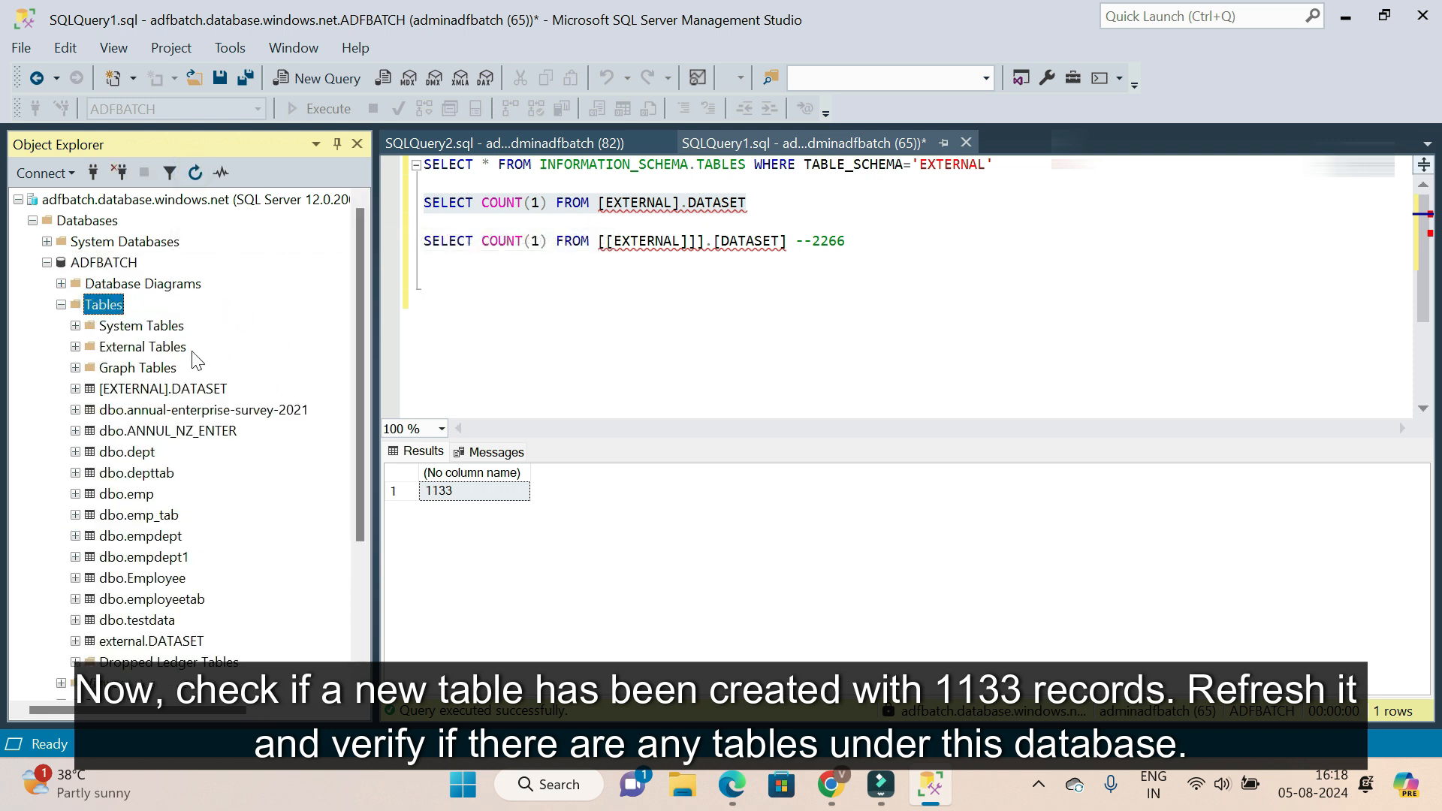
left_click(112, 642)
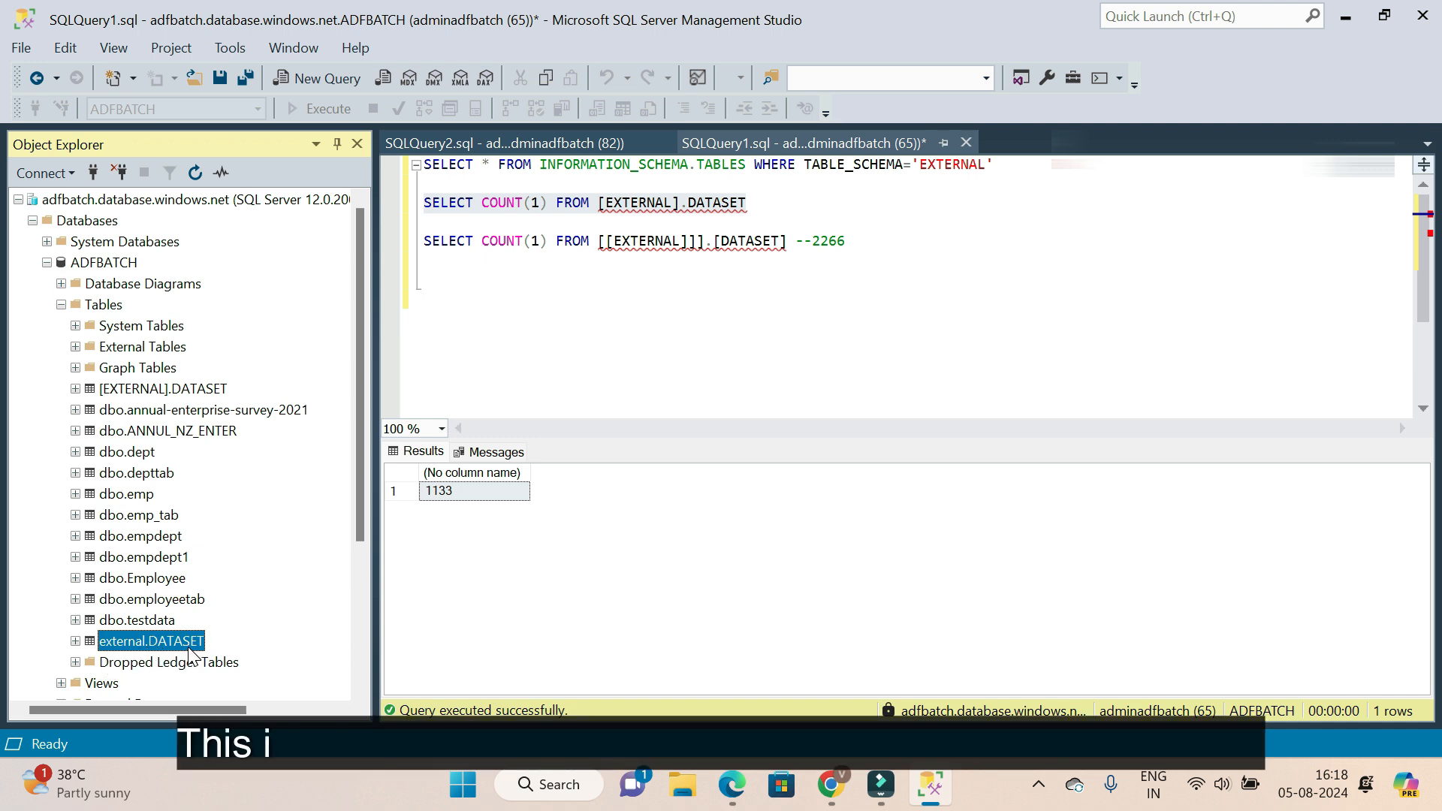
left_click(181, 389)
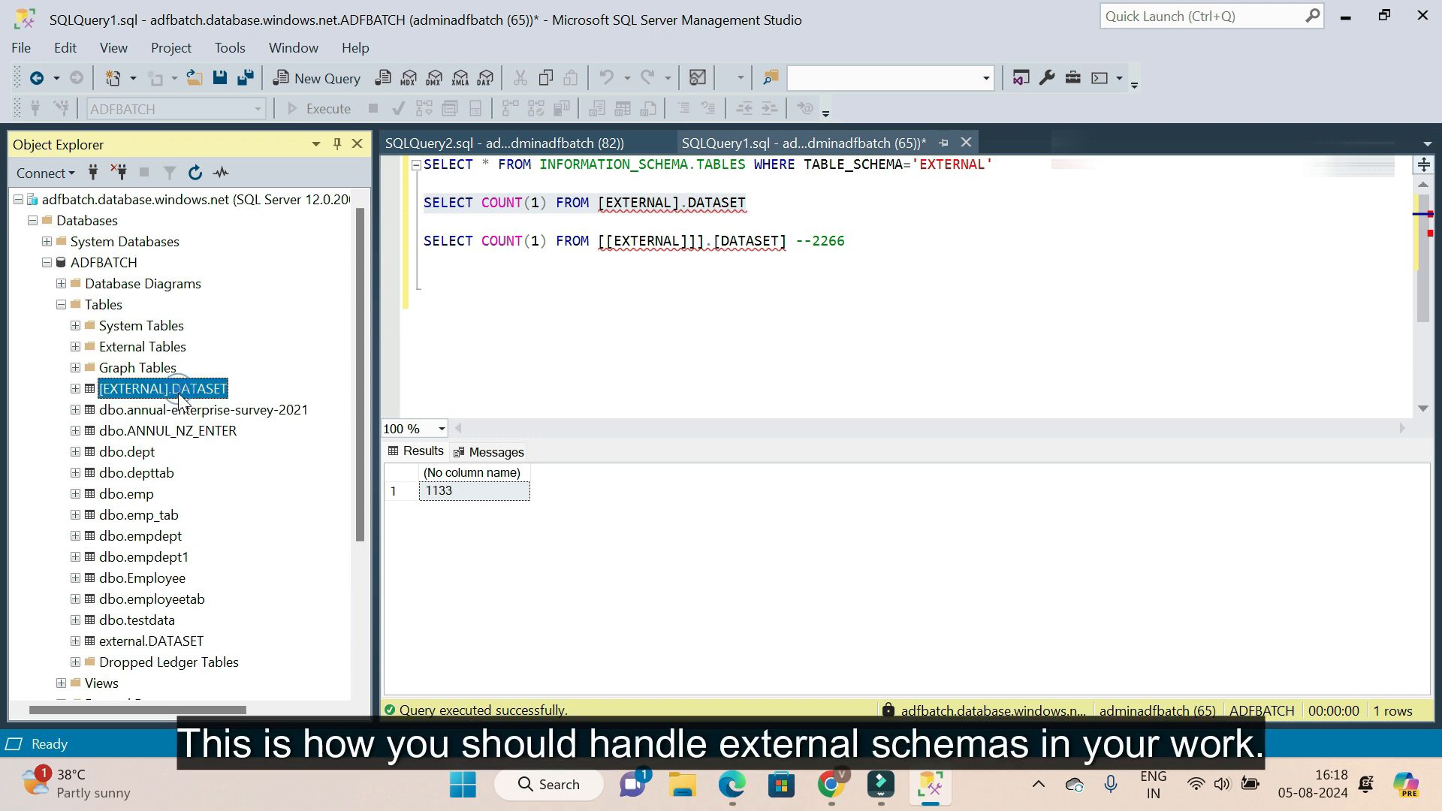
left_click(187, 646)
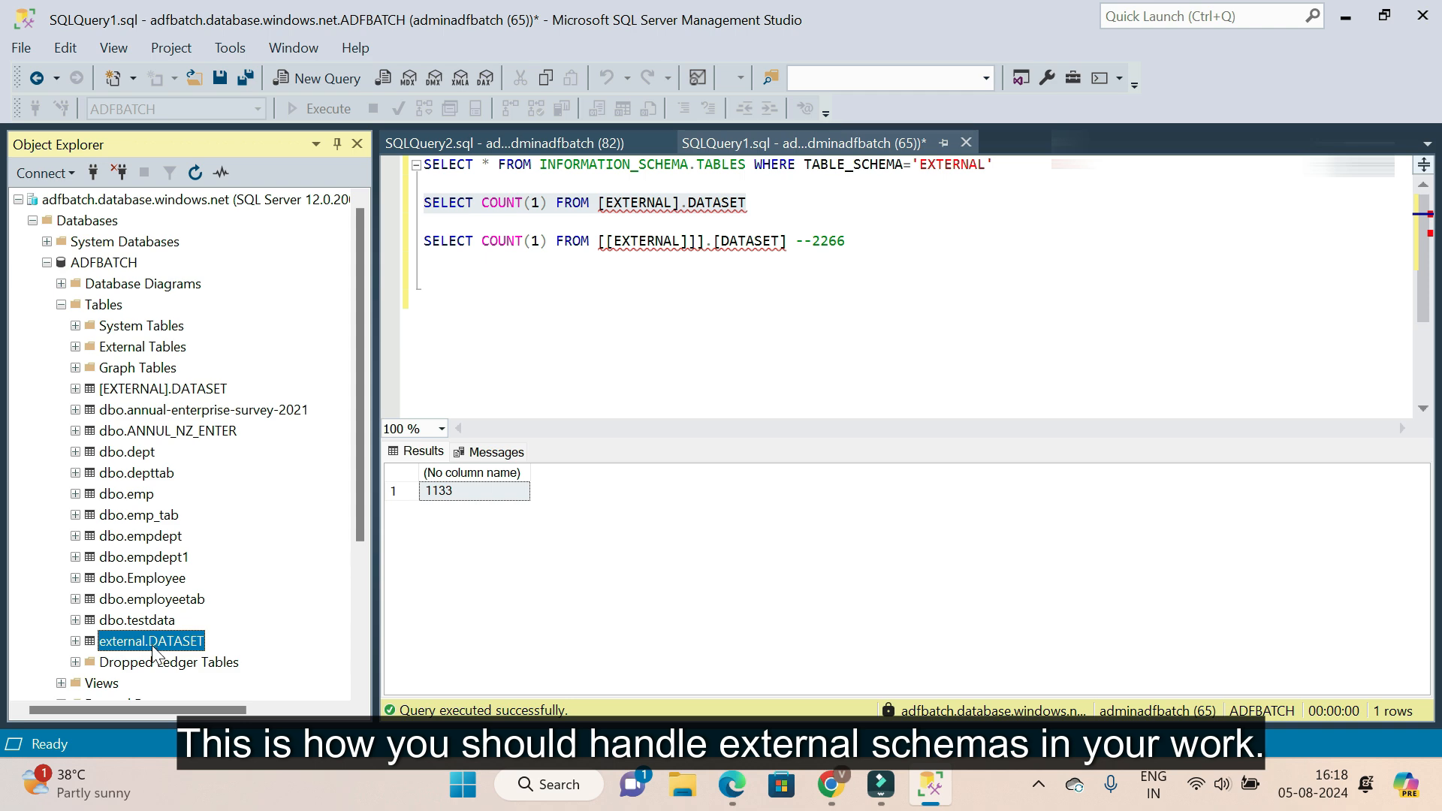
Back in Data Factory, debug the pipeline once more with its default parameters and open the copy activity's run details
mouse_move(830, 785)
left_click(973, 661)
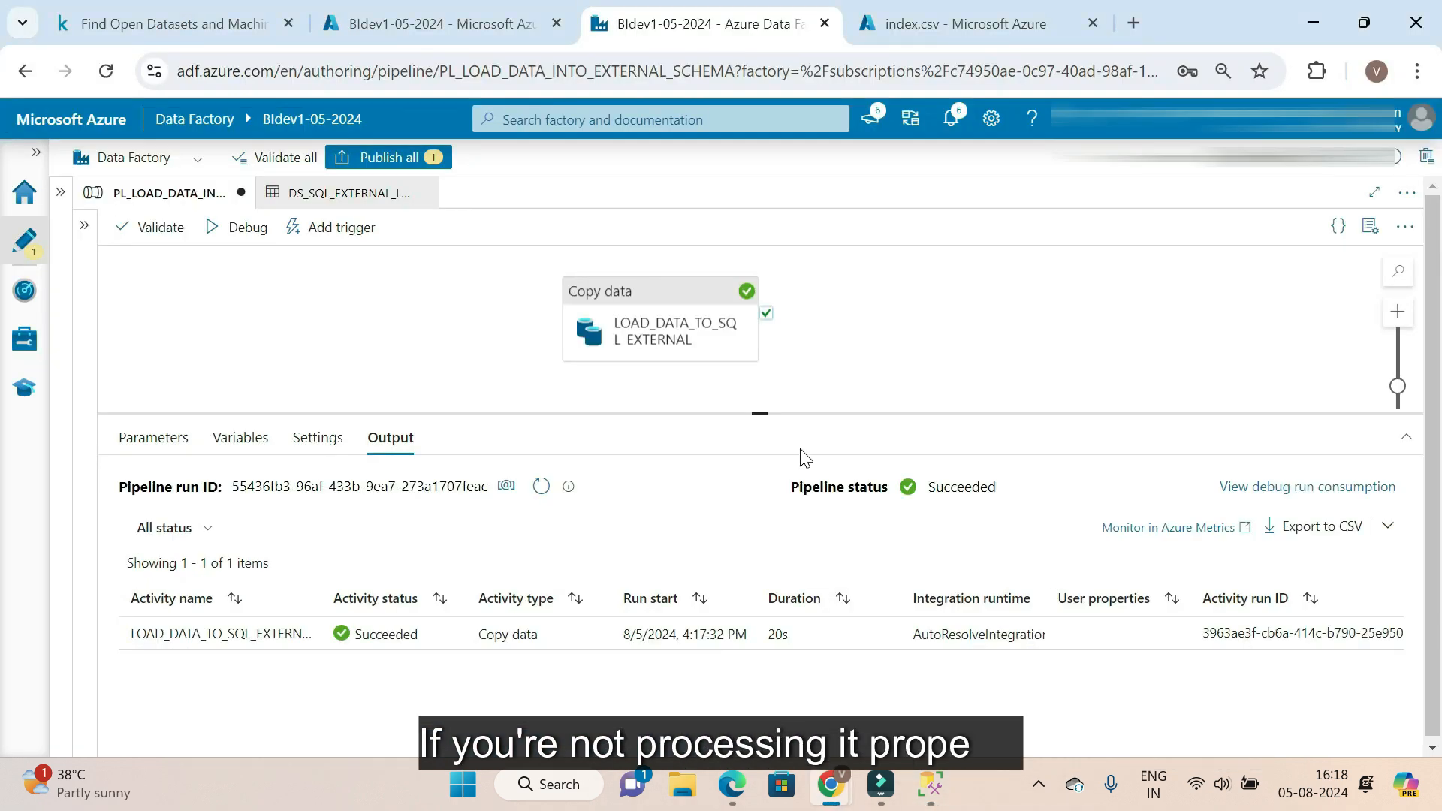
left_click(245, 227)
left_click(890, 730)
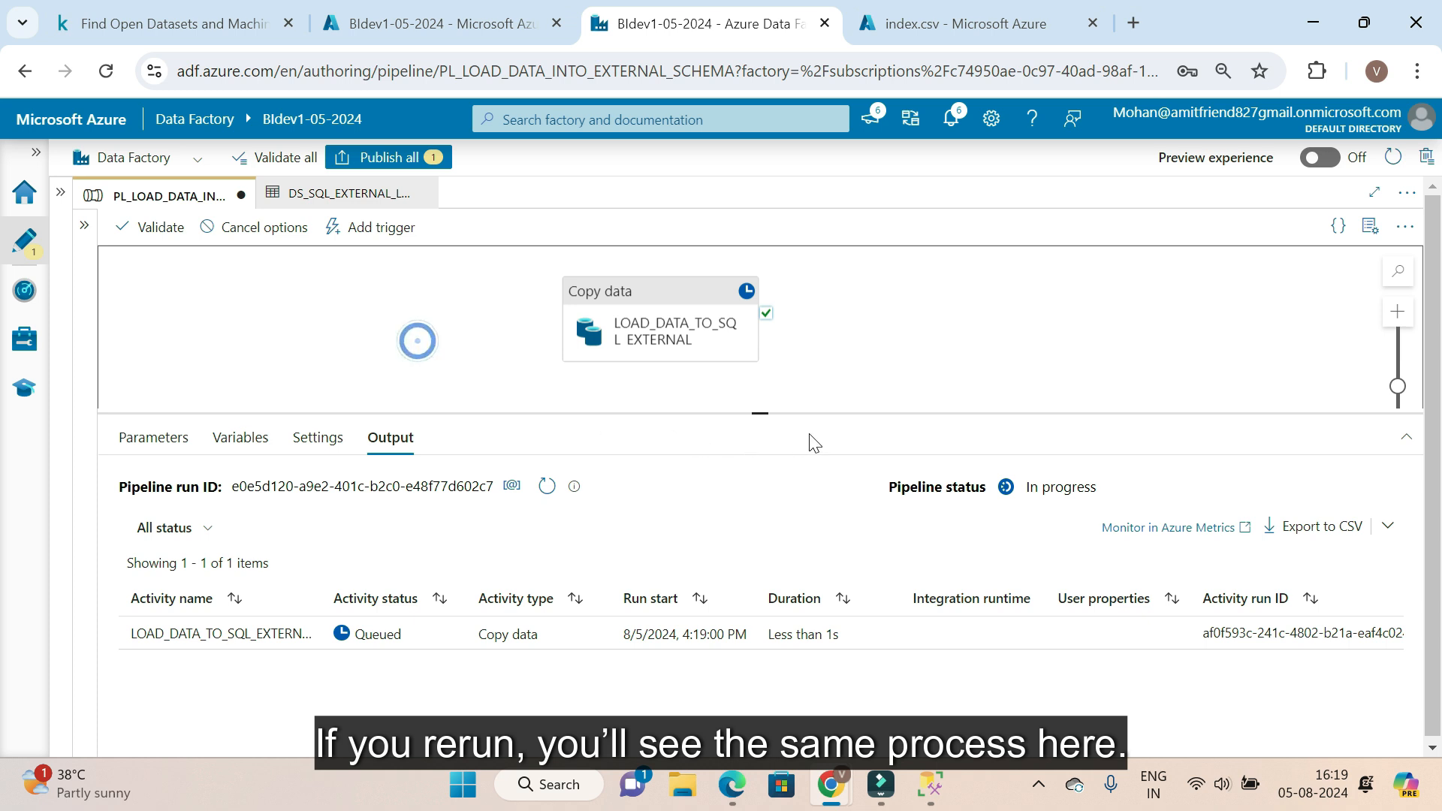
left_click_drag(760, 412, 762, 392)
left_click(549, 466)
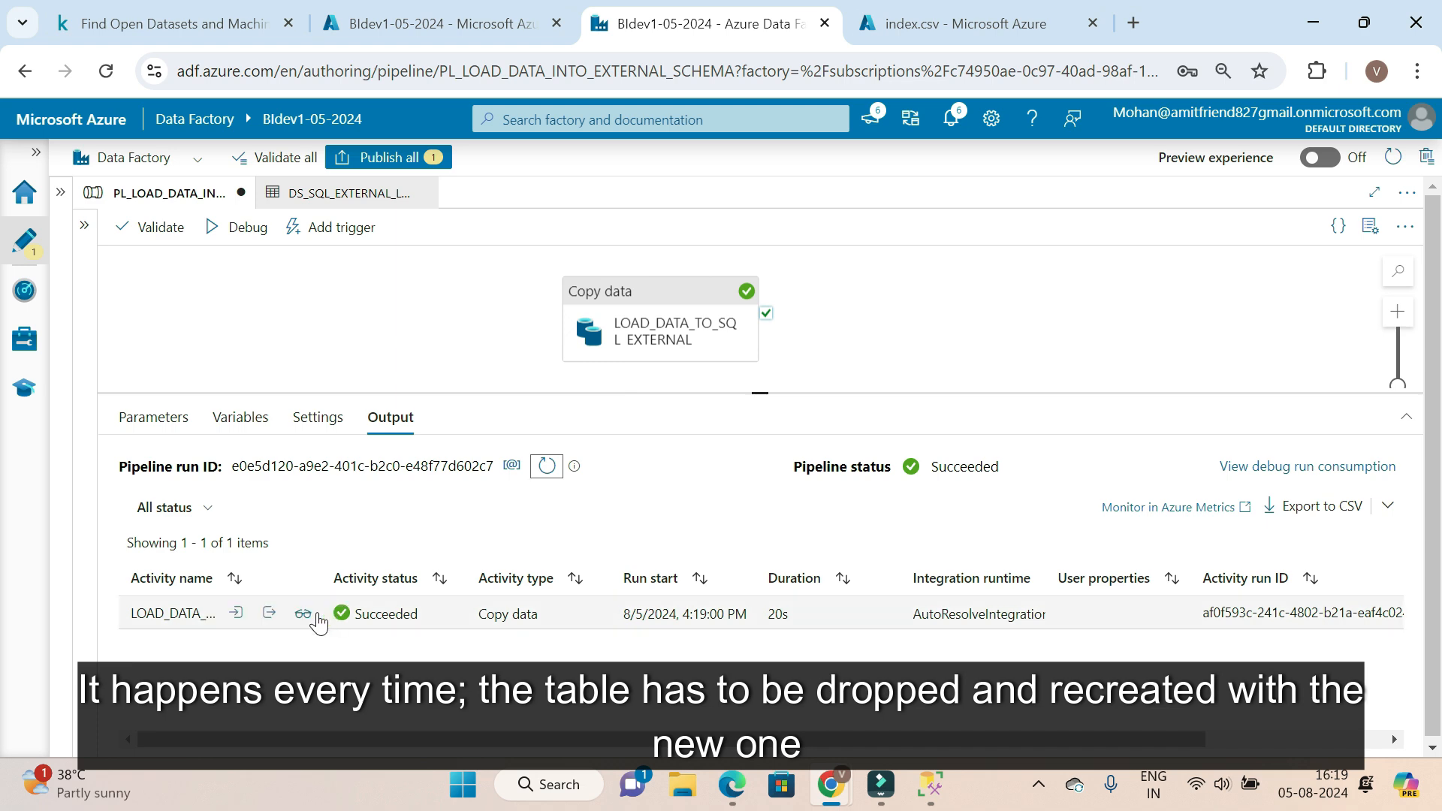
left_click(303, 614)
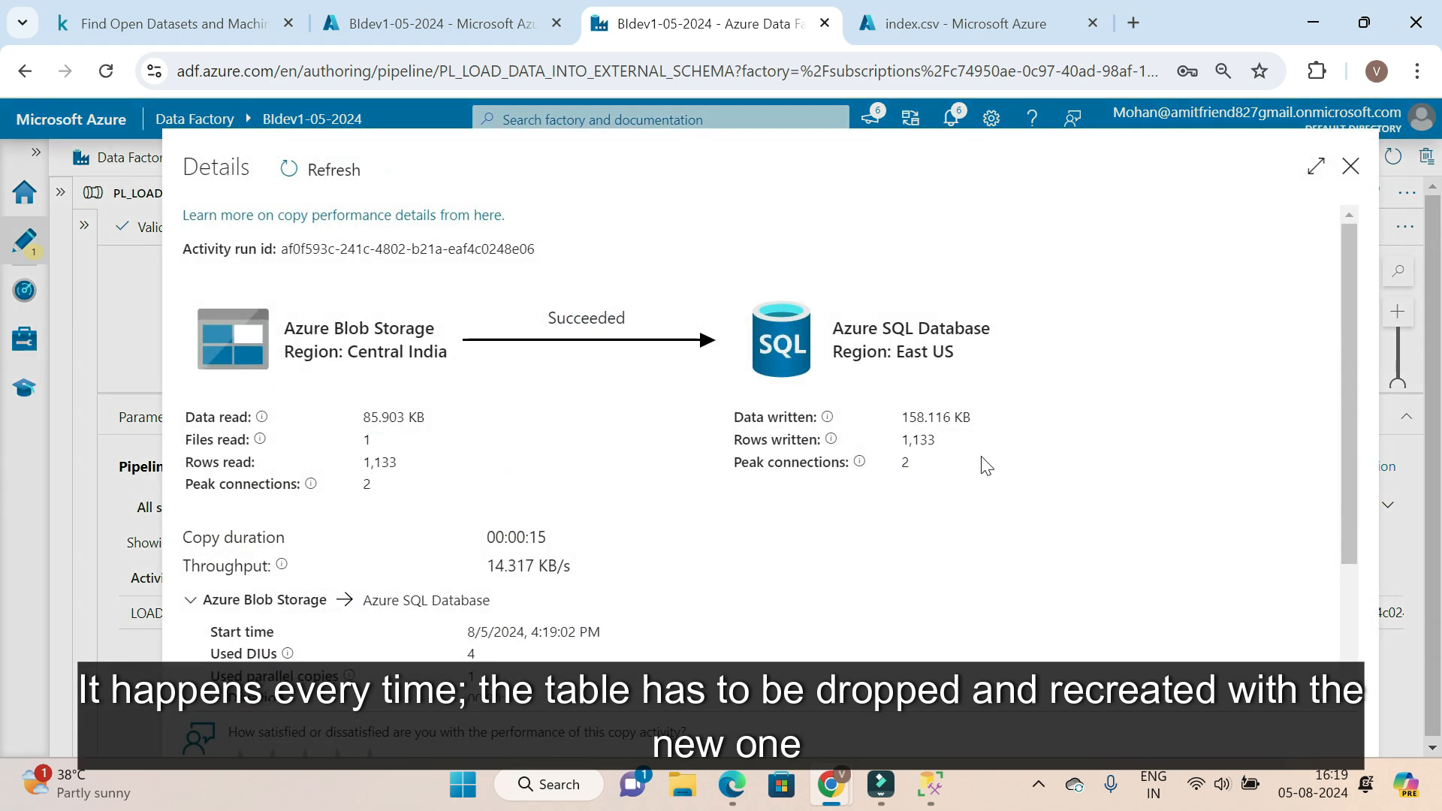
Close the copy run details, switch to SQL Server Management Studio, and run the count queries on [[EXTERNAL]]].[DATASET] and [EXTERNAL].DATASET separately
left_click(1350, 166)
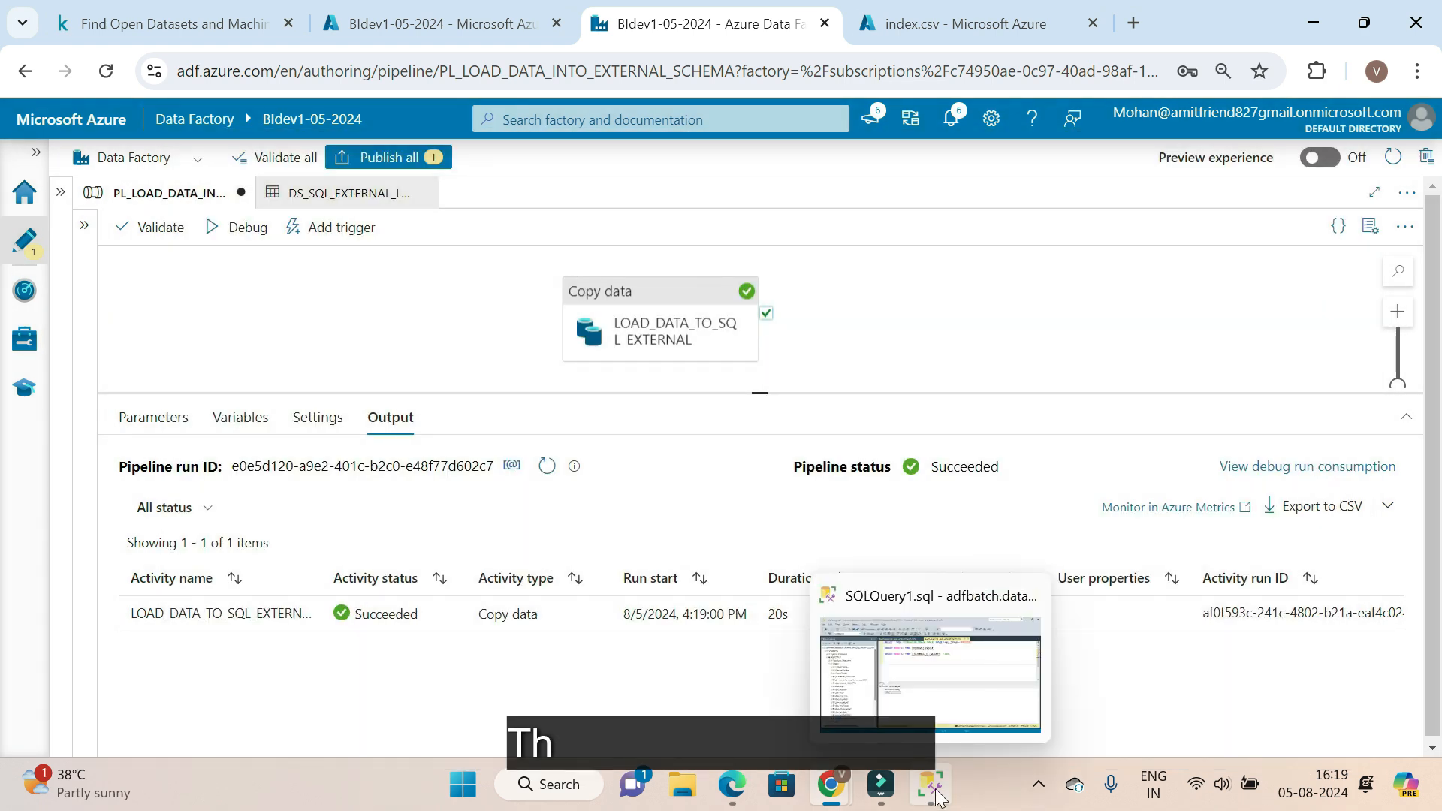
left_click(929, 785)
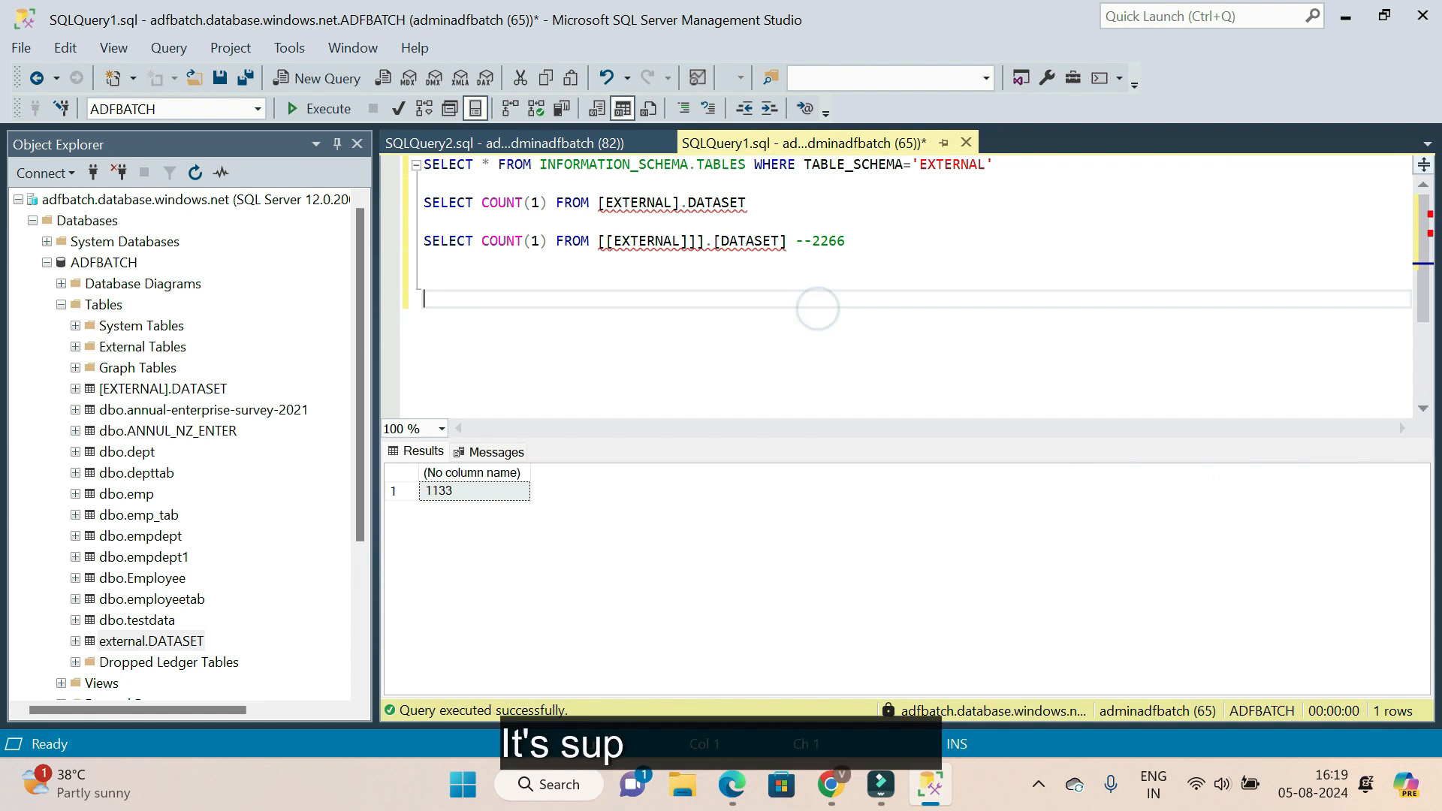
left_click_drag(796, 241, 424, 241)
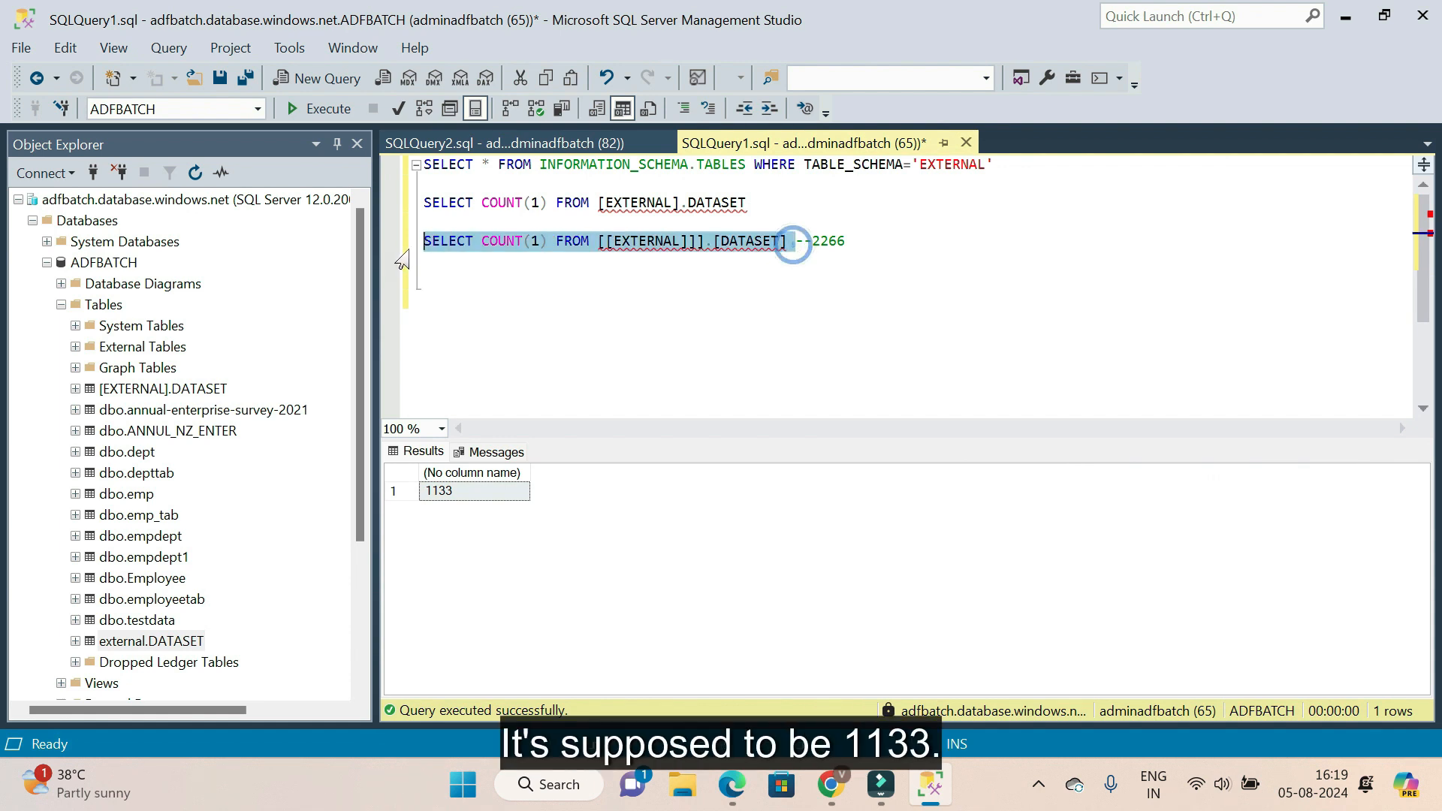
left_click(332, 111)
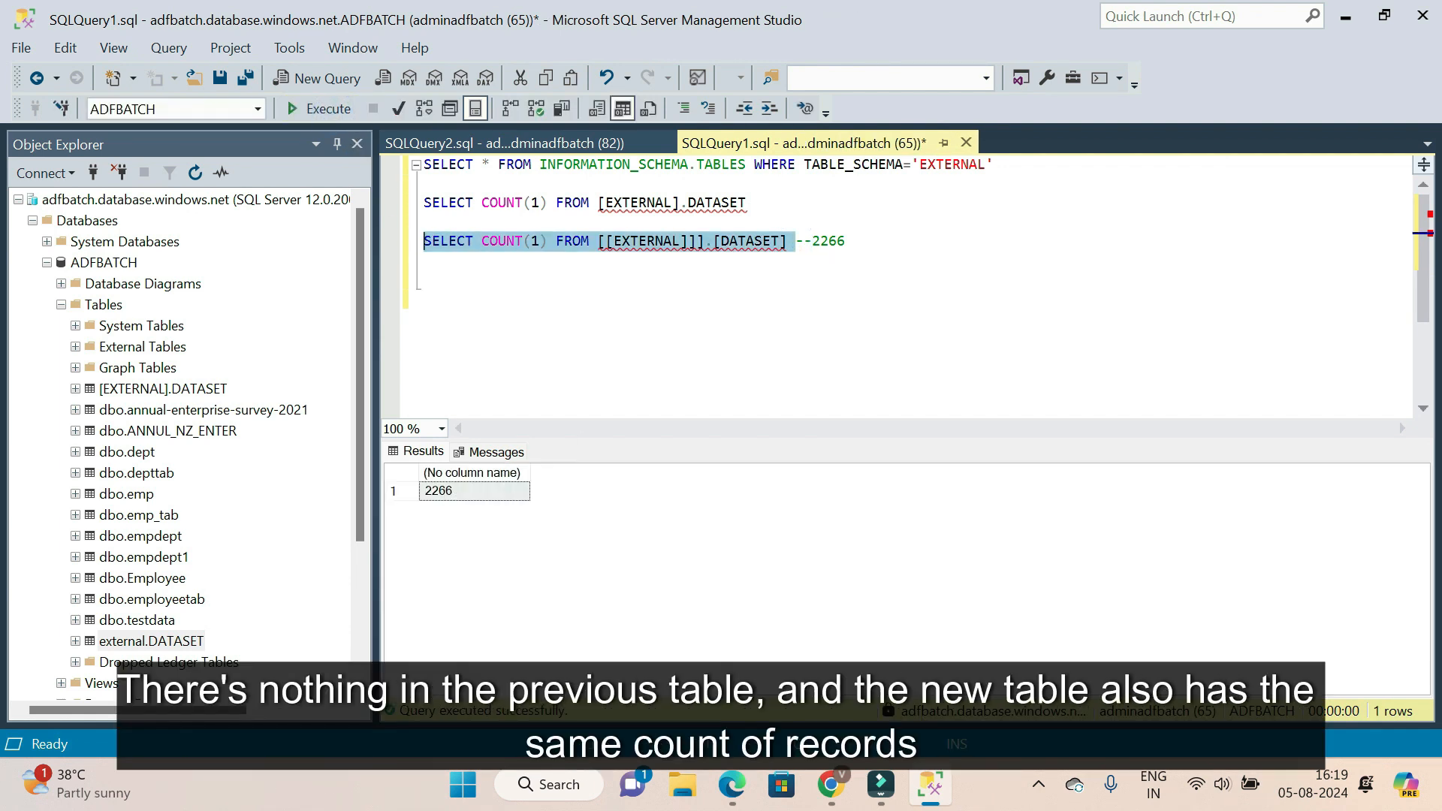
left_click_drag(424, 203, 747, 202)
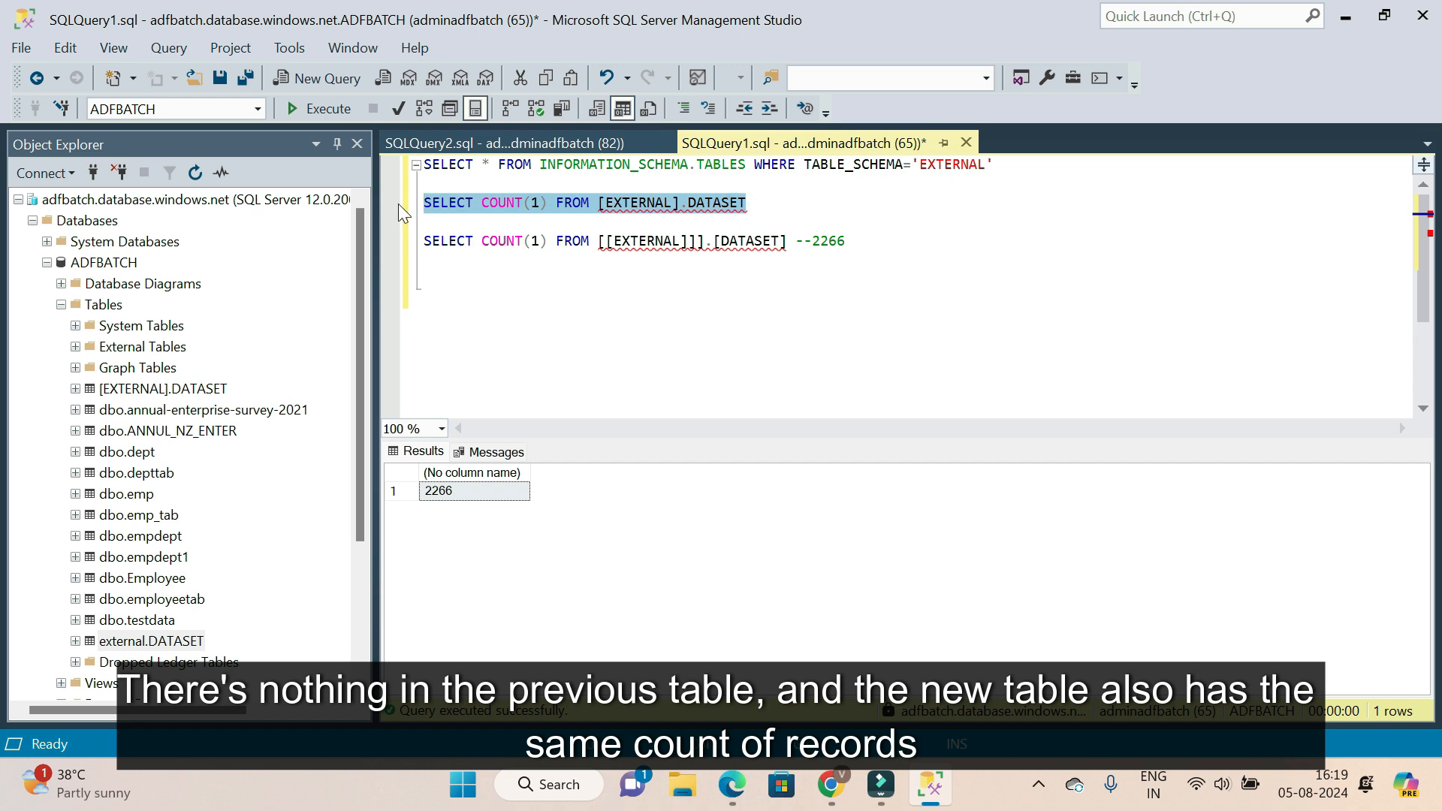
left_click(322, 111)
left_click(867, 300)
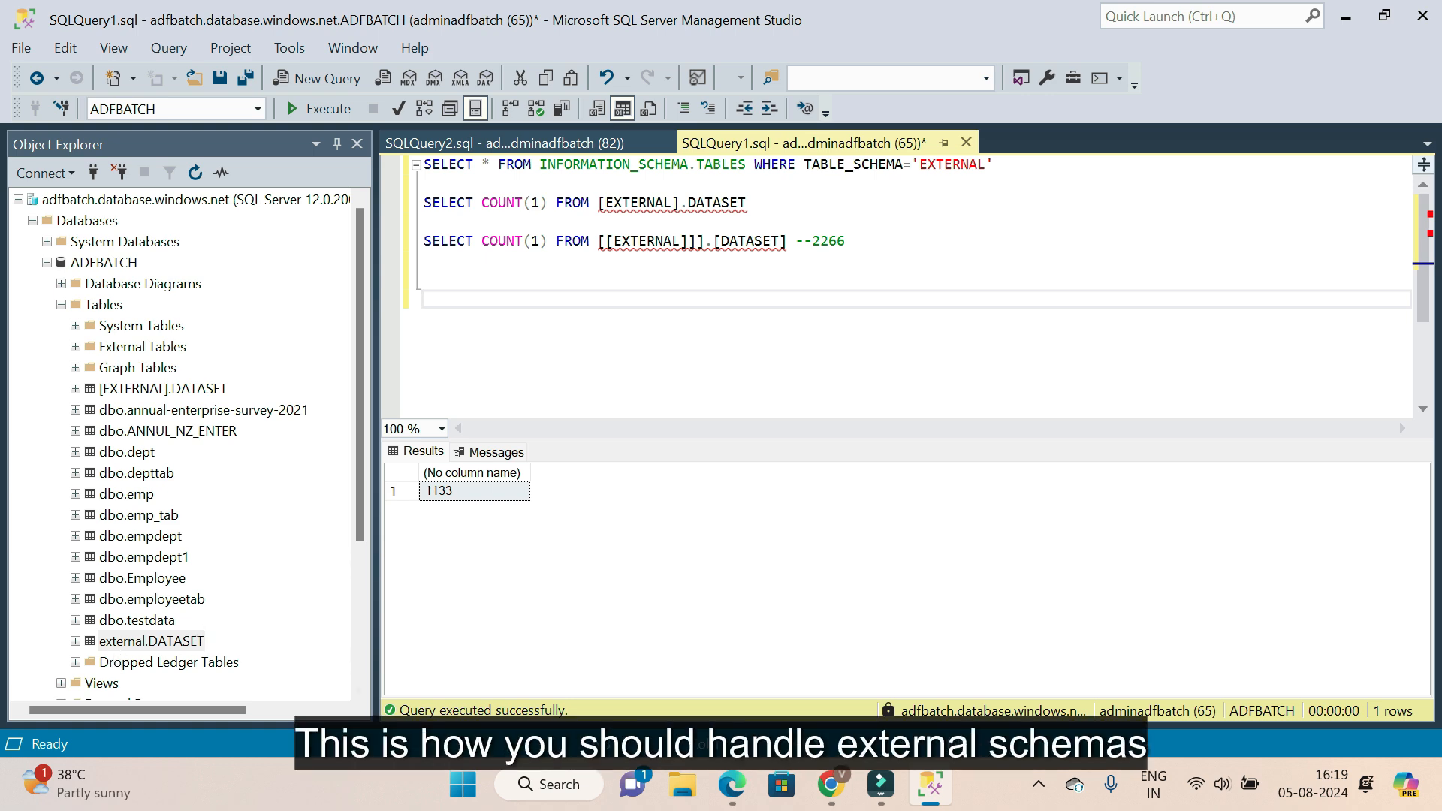
Back in Data Factory, review the LOAD_DATA_TO_SQL_EXTERNAL sink's pre-copy script in the expression builder, and return to the pipeline's run output
left_click(831, 784)
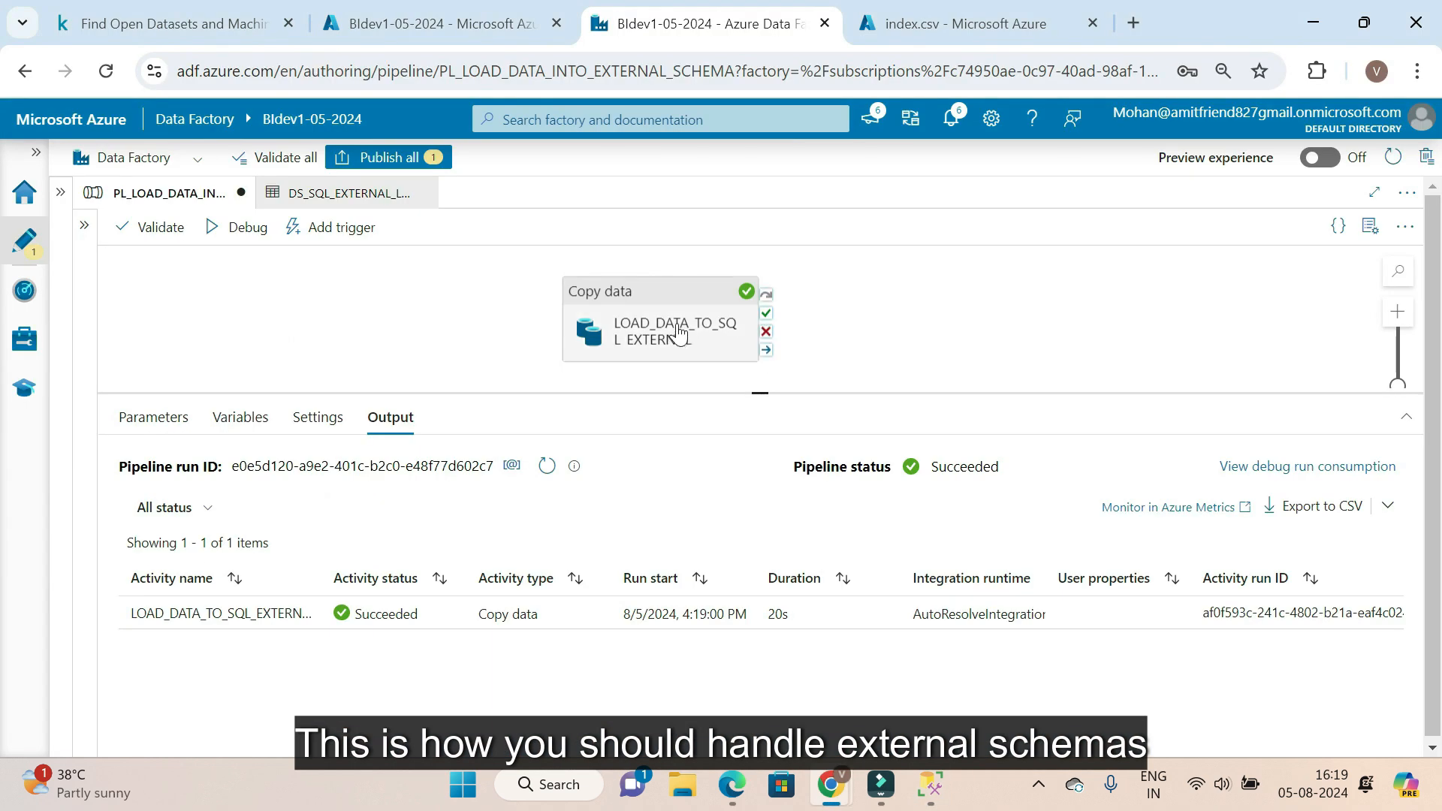
left_click(678, 324)
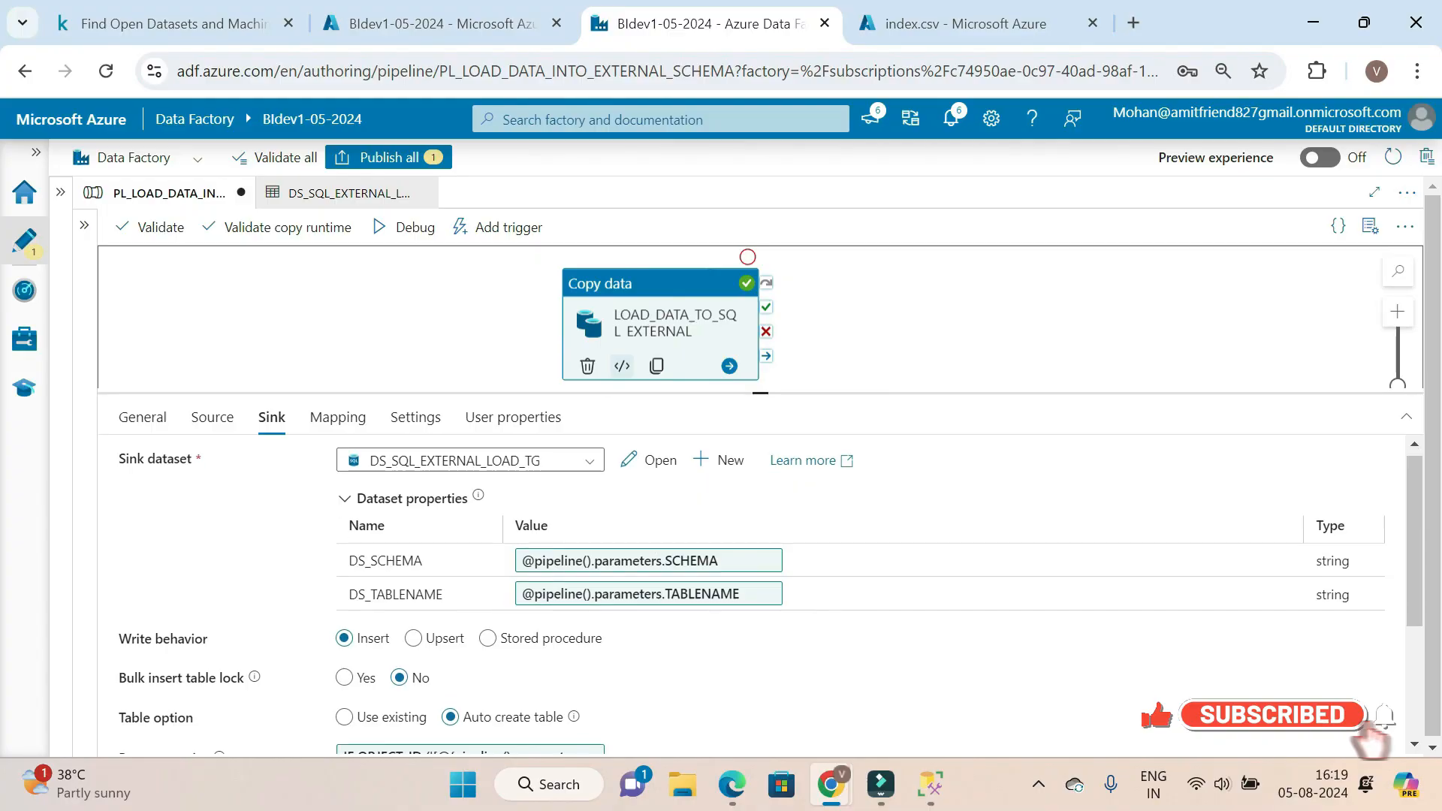
scroll(514, 560, "down", 4)
left_click(514, 555)
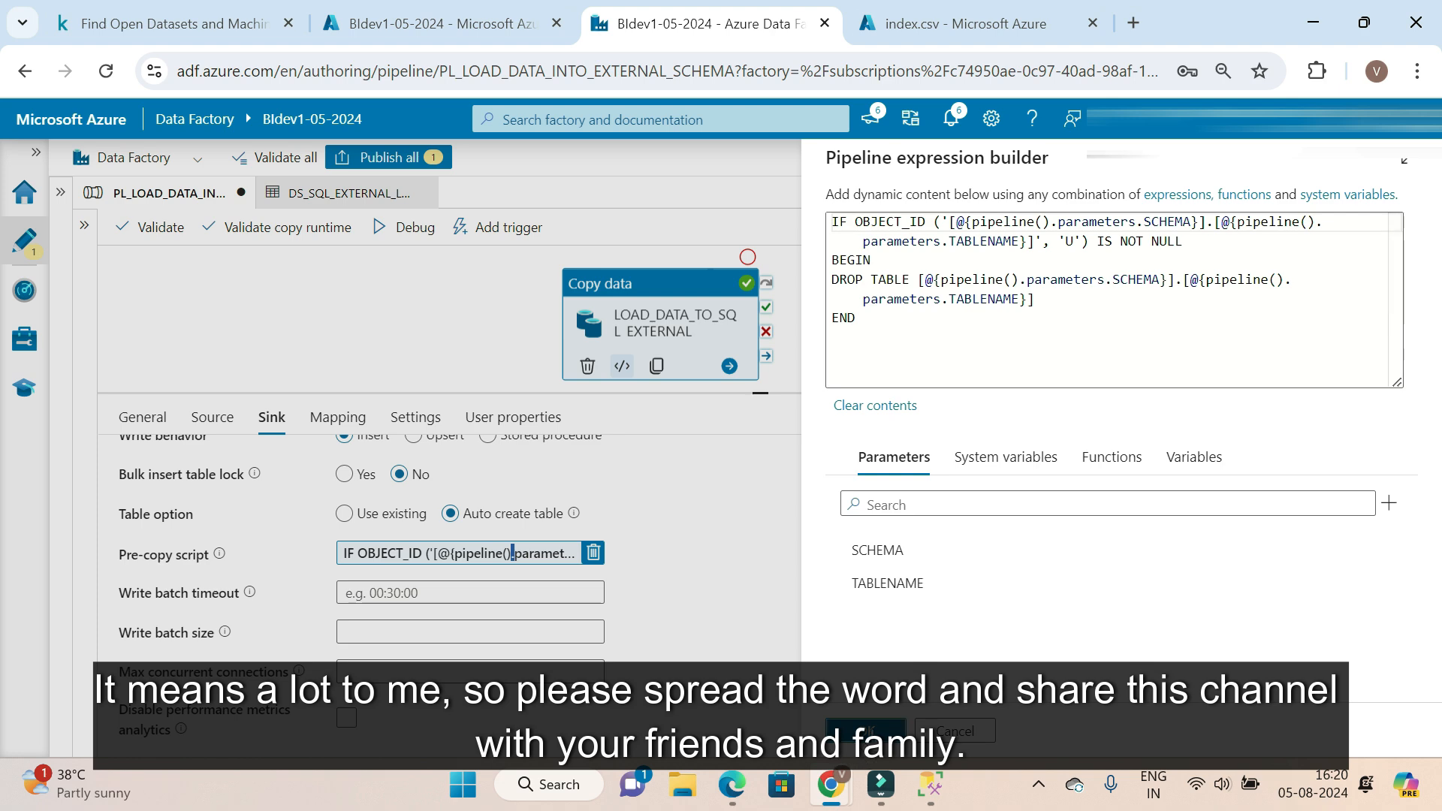
left_click(865, 730)
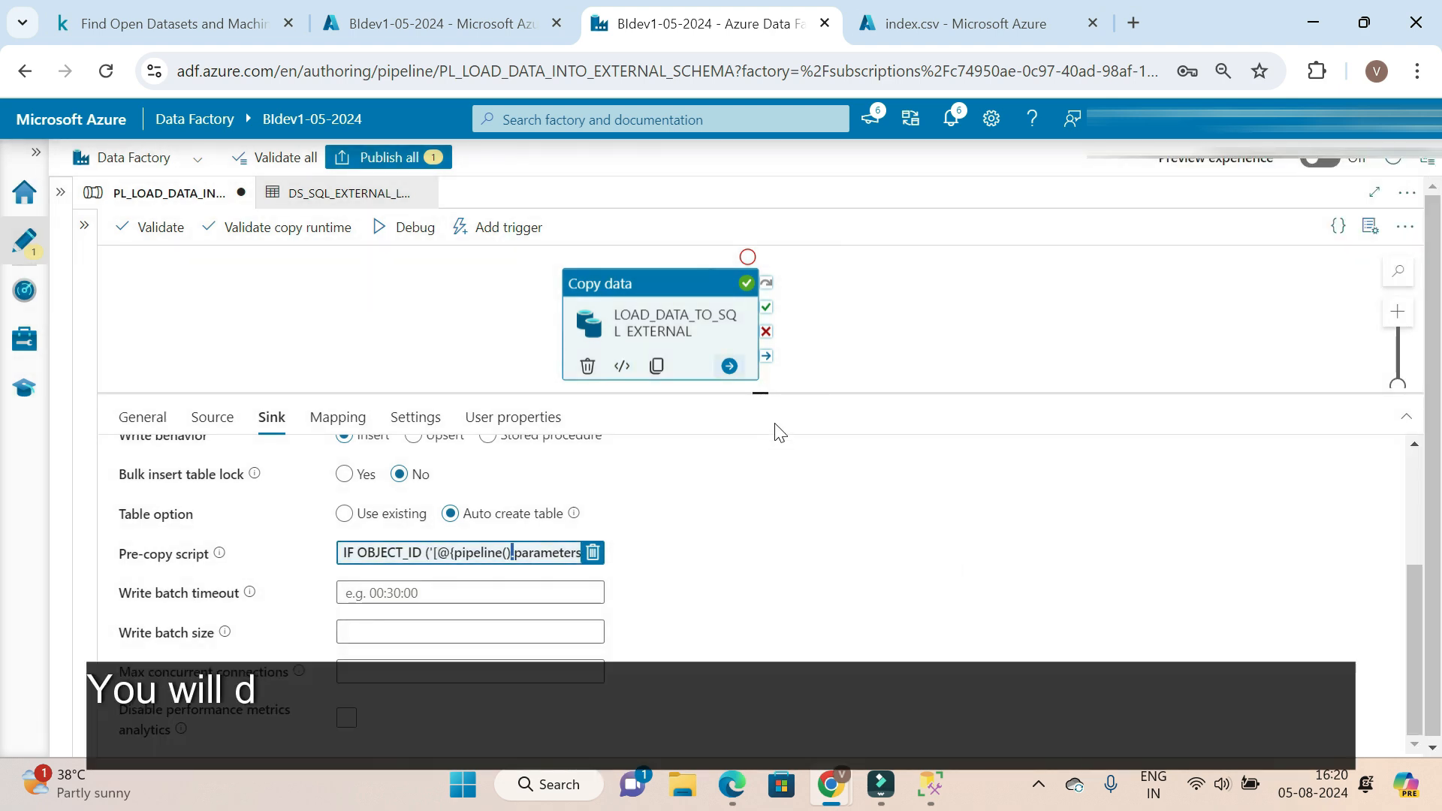
left_click_drag(769, 396, 770, 423)
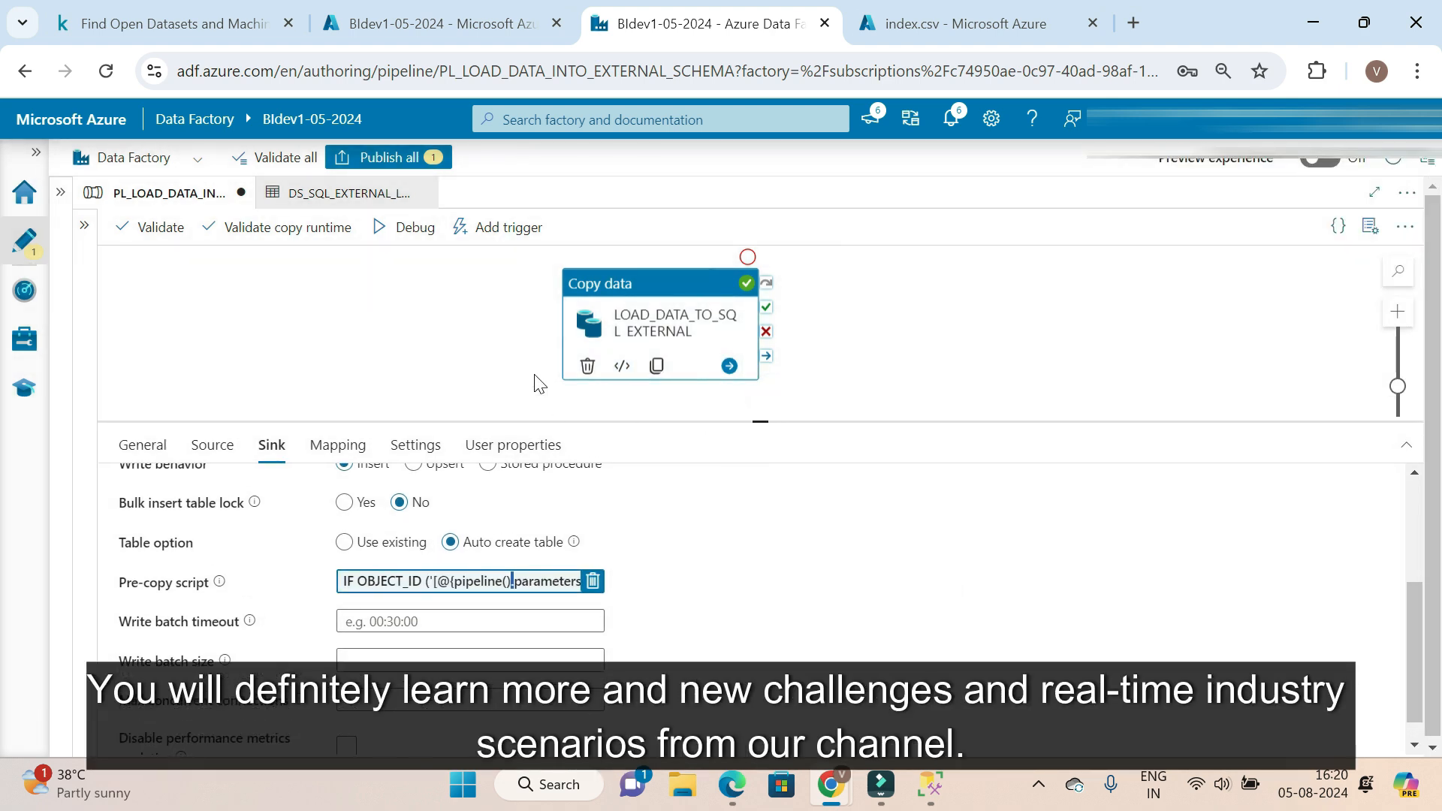
left_click(459, 360)
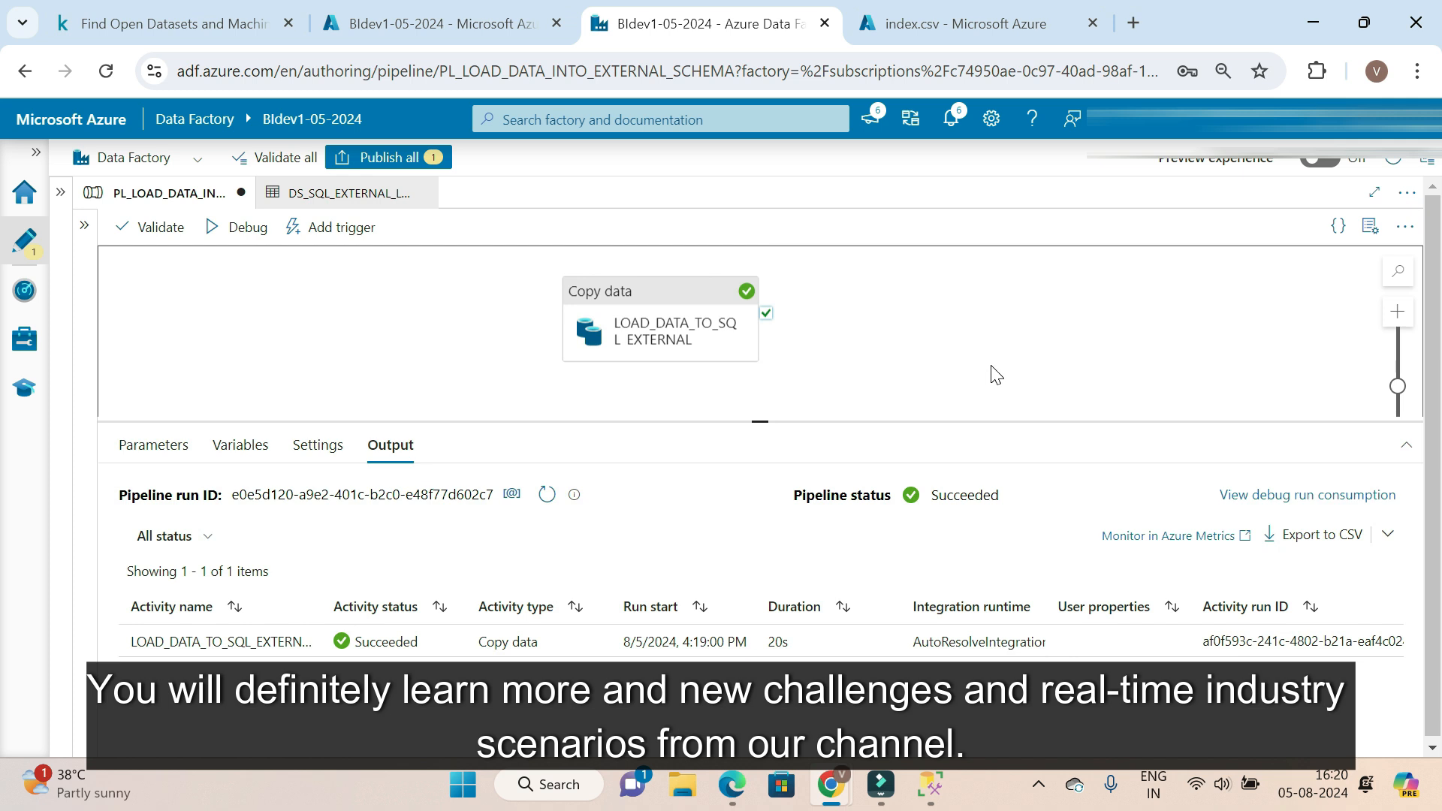